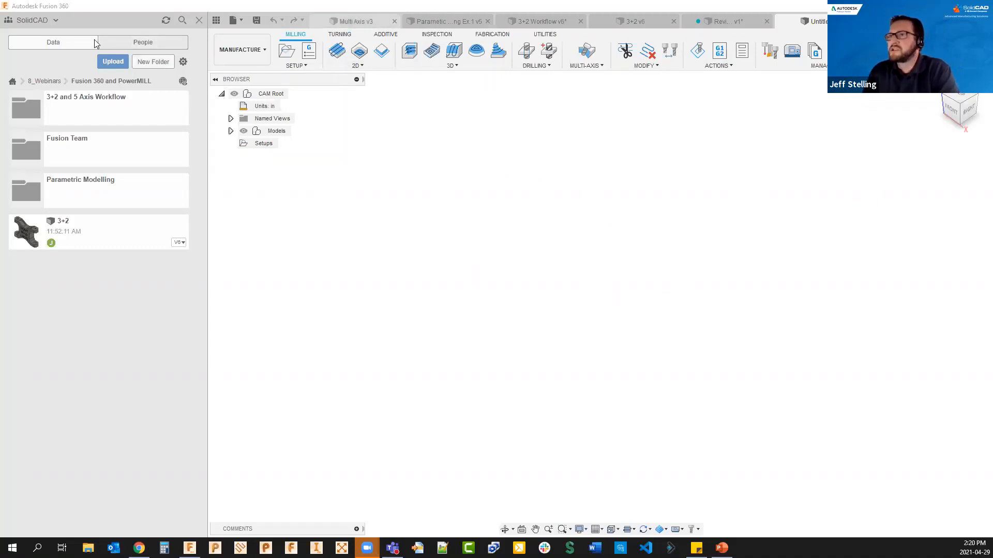
Step: Browse the SolidCAD team's projects and open the Fusion 360 and PowerMILL folder inside 8_Webinars
{"action": "left_click", "coordinate": [55, 21]}
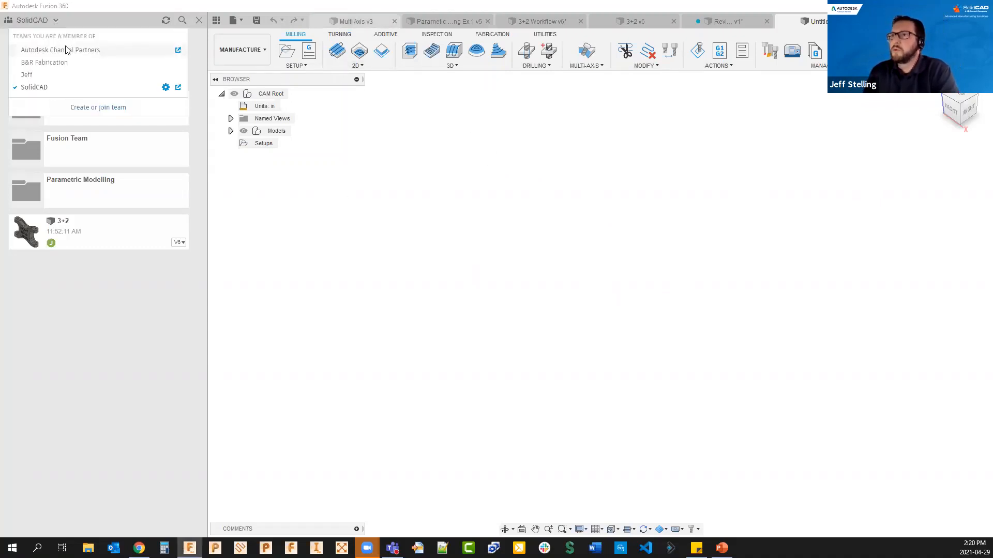
{"action": "left_click", "coordinate": [32, 86]}
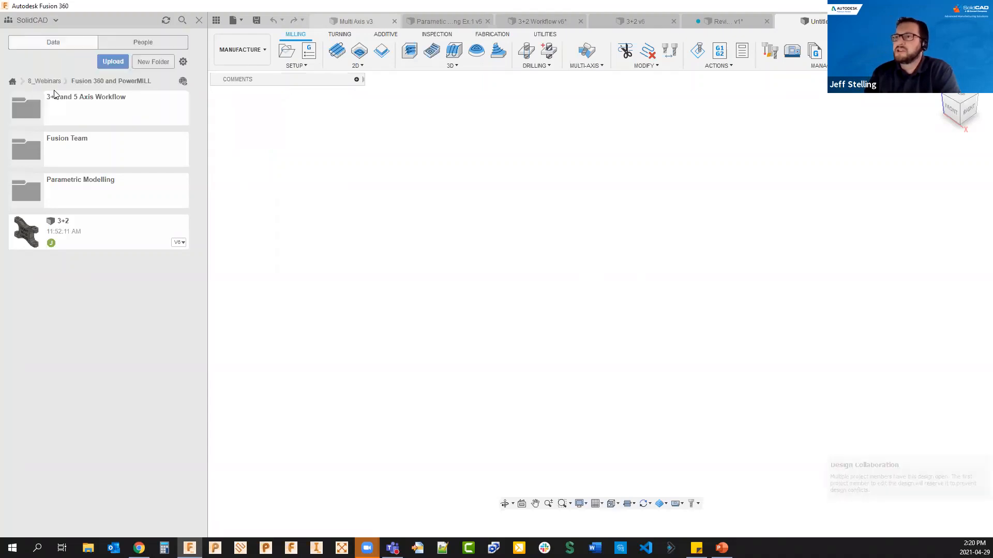
{"action": "left_click", "coordinate": [538, 288]}
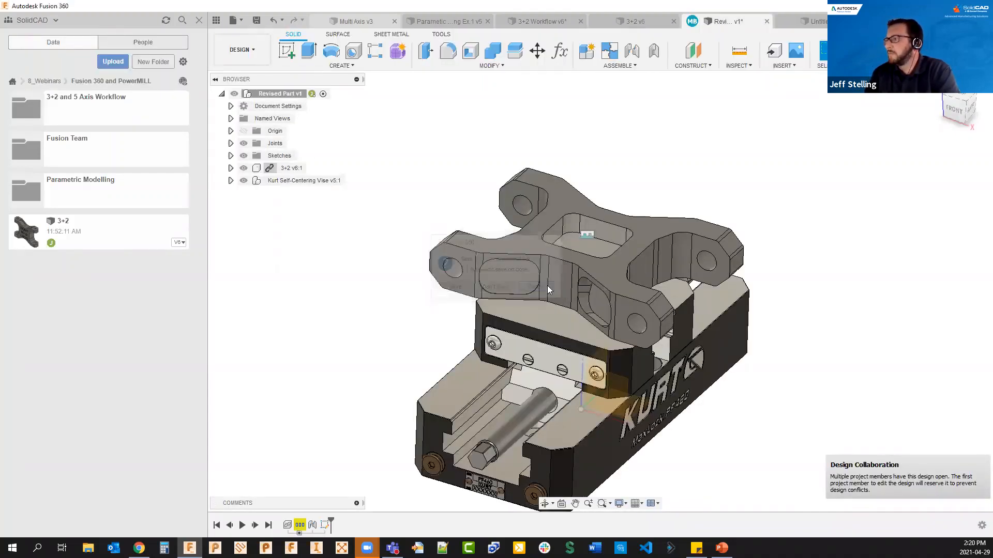
{"action": "left_click", "coordinate": [13, 81]}
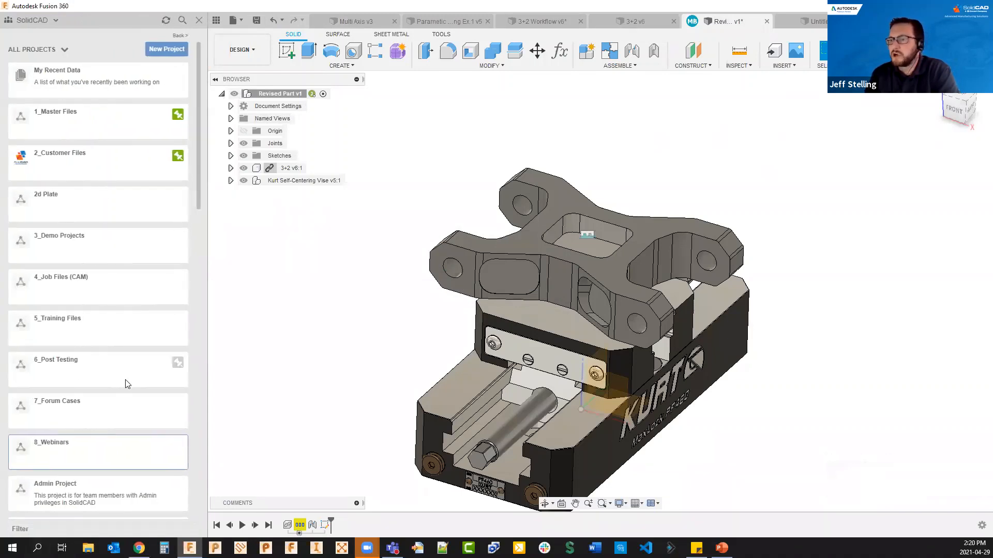
{"action": "left_click", "coordinate": [59, 454]}
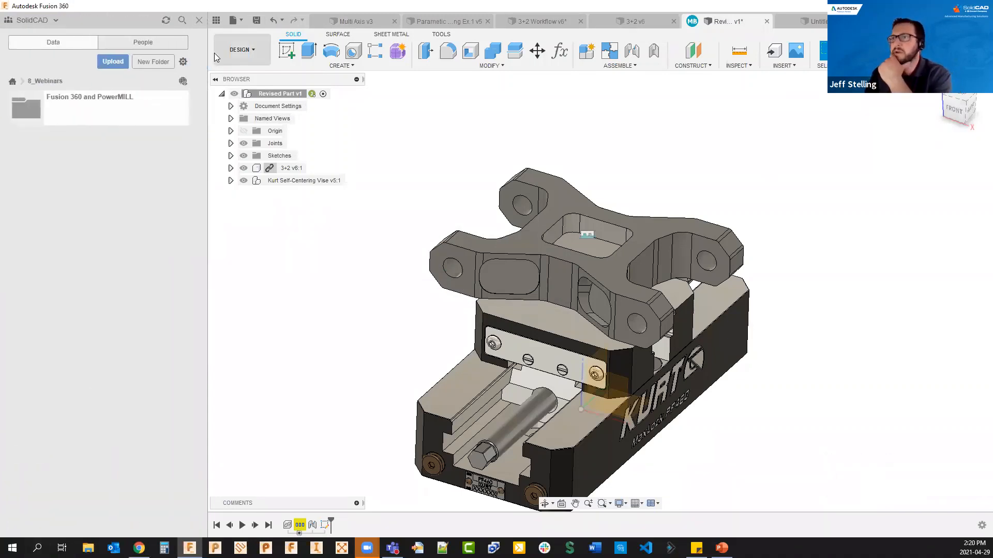
{"action": "left_click", "coordinate": [86, 105]}
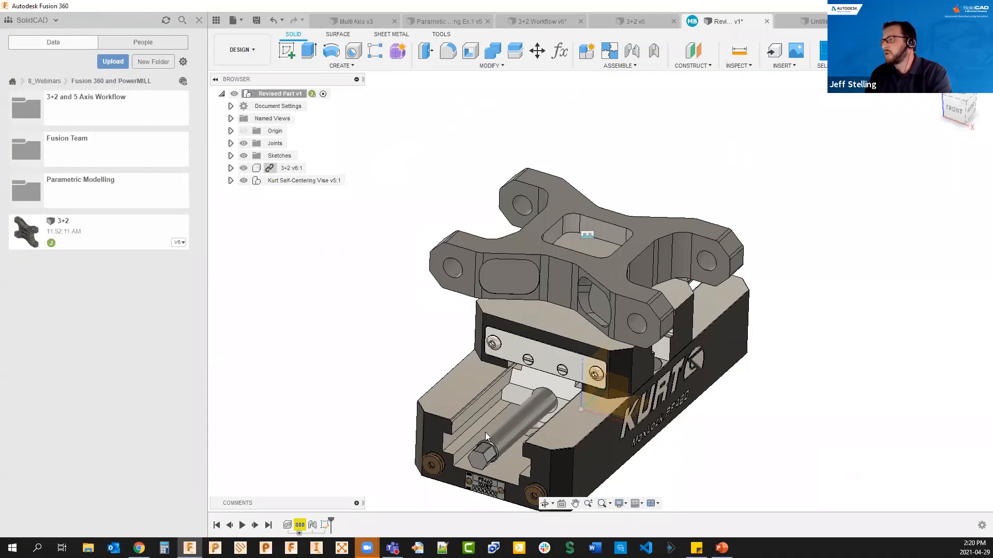
{"action": "left_click", "coordinate": [253, 51]}
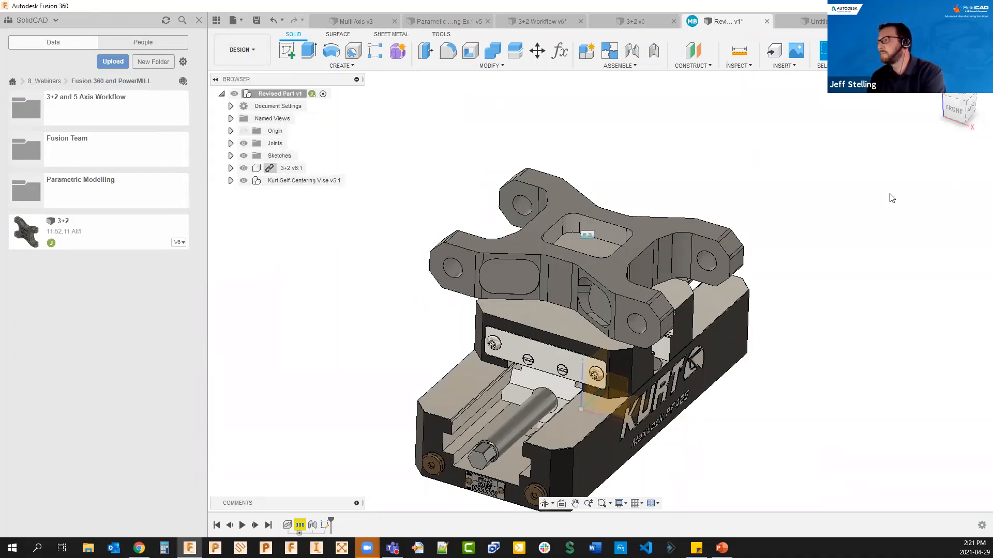
Step: Switch to the open 3+2 design
{"action": "left_click", "coordinate": [637, 22]}
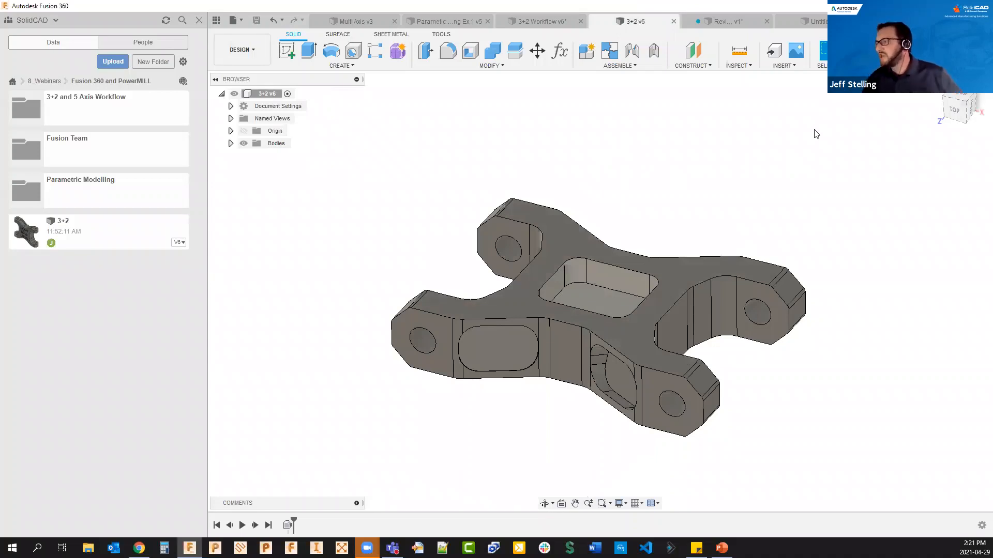
{"action": "middle_click_drag", "start_coordinate": [724, 247], "coordinate": [776, 134], "text": "shift"}
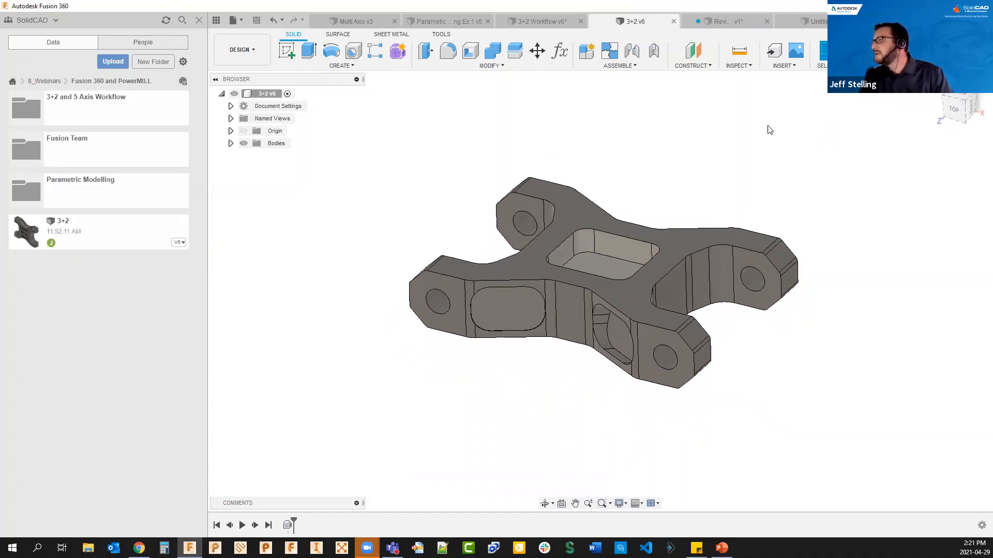
{"action": "middle_click_drag", "start_coordinate": [770, 201], "coordinate": [815, 213], "text": "shift"}
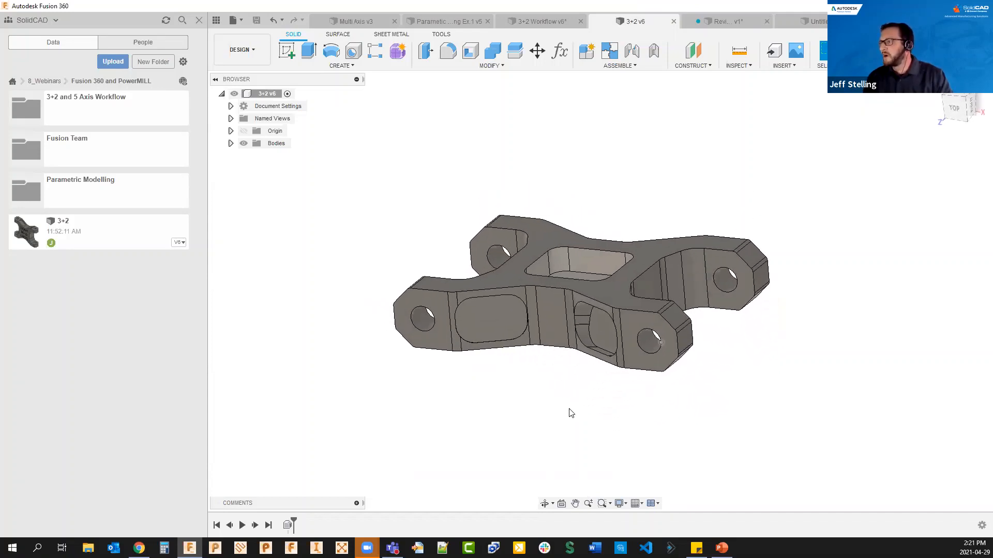
Step: Offset the floor of the right-hand oval pocket on the bracket's side by -1.379 in with Press Pull
{"action": "left_click", "coordinate": [666, 319]}
{"action": "mouse_move", "coordinate": [666, 316]}
{"action": "right_mouse_down"}
{"action": "mouse_move", "coordinate": [689, 290]}
{"action": "mouse_move", "coordinate": [656, 322]}
{"action": "right_mouse_up"}
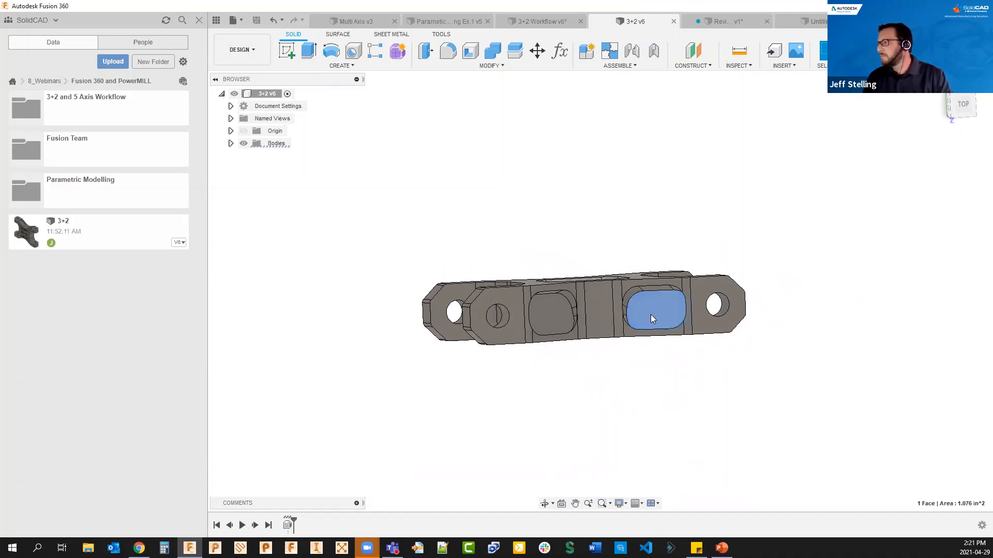
{"action": "right_click", "coordinate": [650, 314]}
{"action": "left_click", "coordinate": [696, 298]}
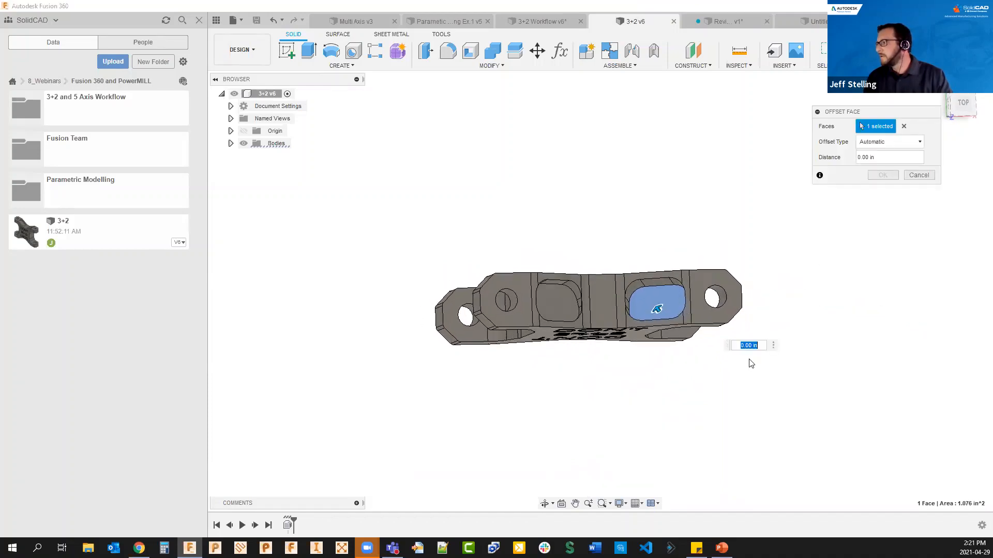
{"action": "type", "text": ".125"}
{"action": "middle_click_drag", "start_coordinate": [751, 363], "coordinate": [603, 338], "text": "shift"}
{"action": "left_click", "coordinate": [603, 338]}
{"action": "right_click", "coordinate": [604, 338]}
{"action": "left_click", "coordinate": [631, 326]}
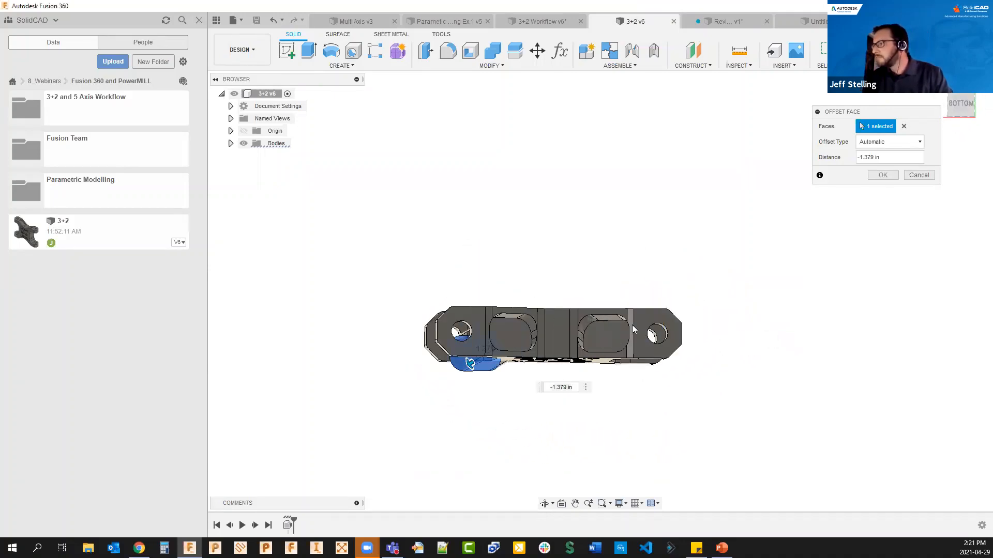
{"action": "left_click", "coordinate": [621, 336]}
{"action": "left_click", "coordinate": [613, 340]}
{"action": "right_click", "coordinate": [612, 340]}
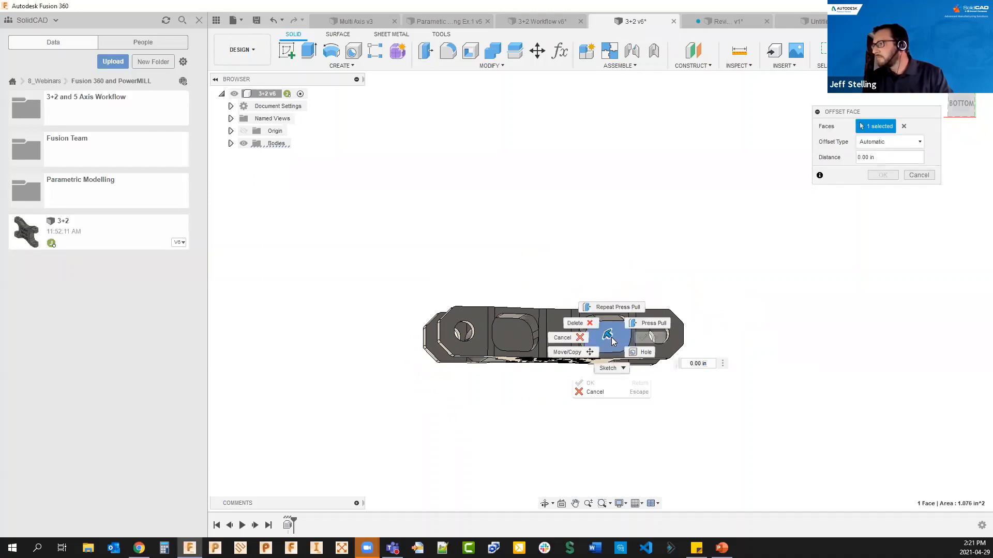
{"action": "left_click", "coordinate": [650, 323]}
{"action": "middle_click_drag", "start_coordinate": [650, 323], "coordinate": [883, 168], "text": "shift"}
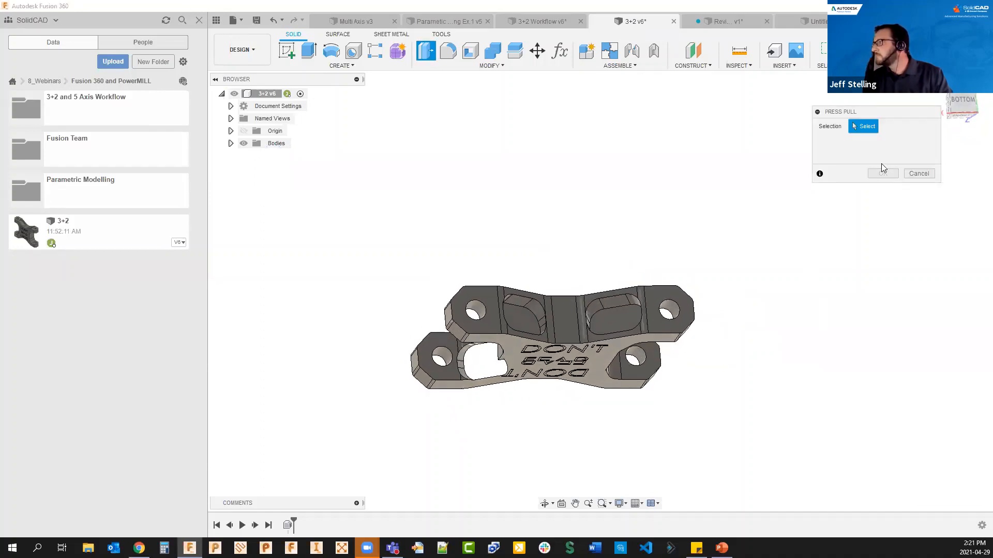
{"action": "left_click", "coordinate": [915, 176]}
{"action": "middle_click_drag", "start_coordinate": [691, 313], "coordinate": [666, 330], "text": "shift"}
{"action": "left_click", "coordinate": [617, 327]}
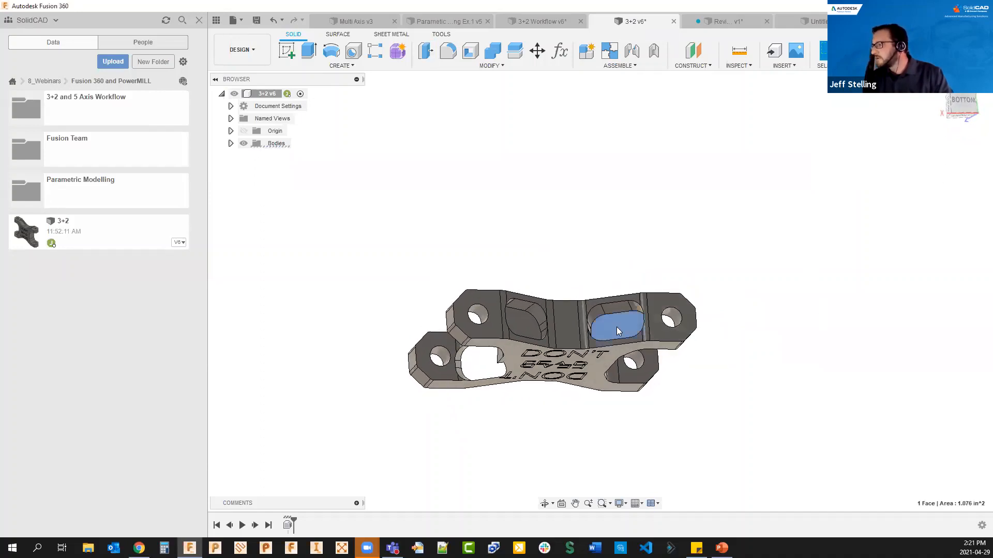
{"action": "right_click", "coordinate": [619, 332]}
{"action": "left_click", "coordinate": [655, 315]}
{"action": "type", "text": ".125"}
{"action": "middle_click_drag", "start_coordinate": [510, 318], "coordinate": [493, 319], "text": "shift"}
{"action": "left_click", "coordinate": [492, 318]}
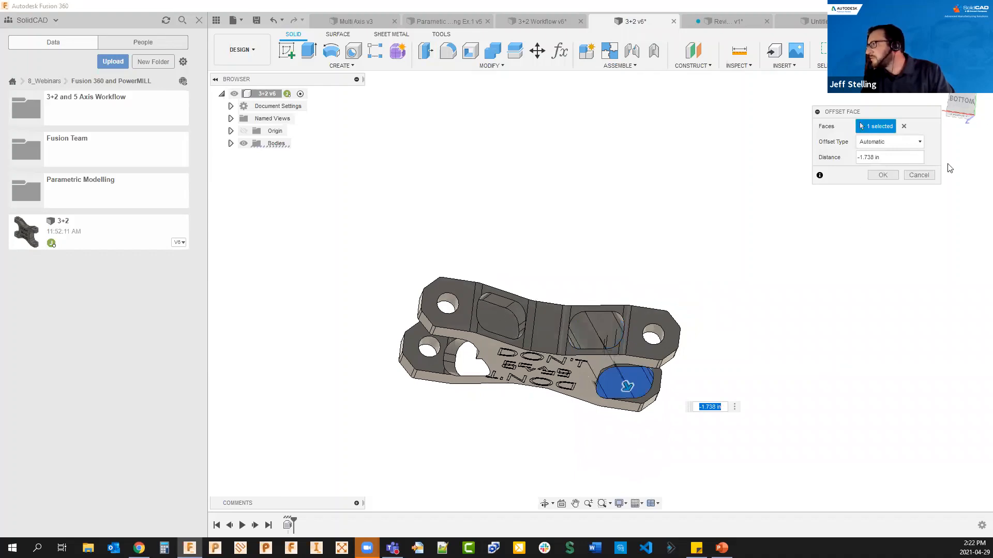
{"action": "left_click", "coordinate": [920, 176]}
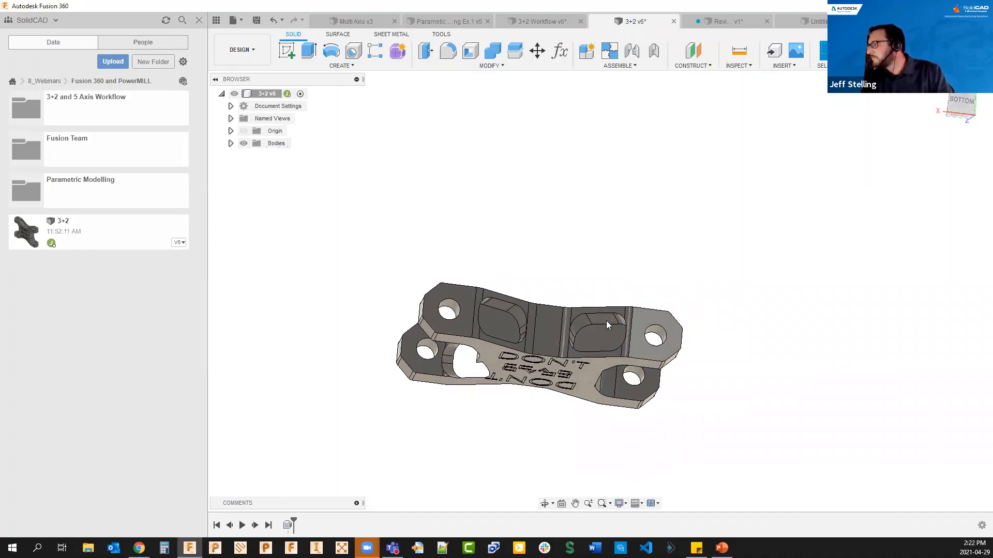
Step: Offset the floor of the right-hand pocket on the bracket's opposite side by 0.125 in with Press Pull
{"action": "left_click", "coordinate": [599, 336]}
{"action": "right_click", "coordinate": [598, 336]}
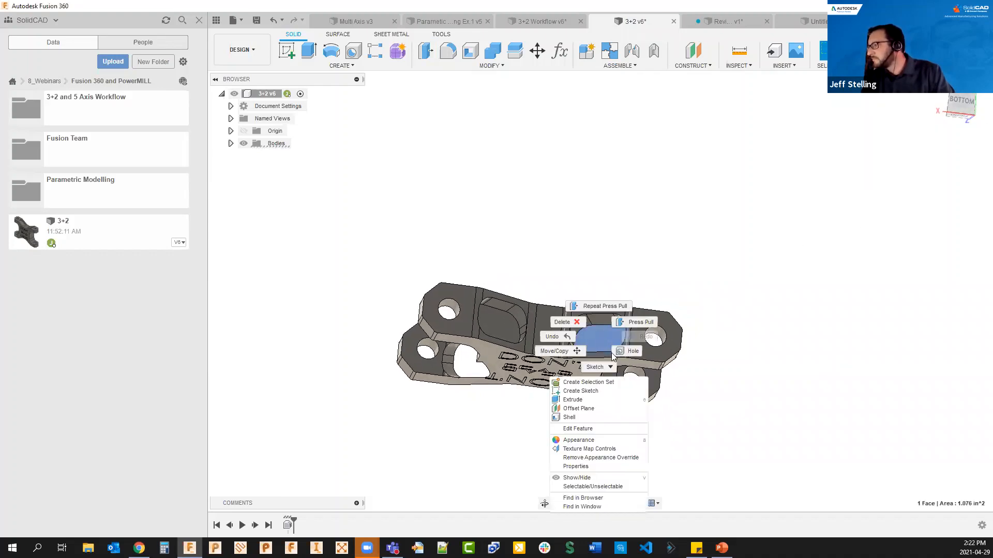
{"action": "left_click", "coordinate": [640, 322]}
{"action": "type", "text": ".125"}
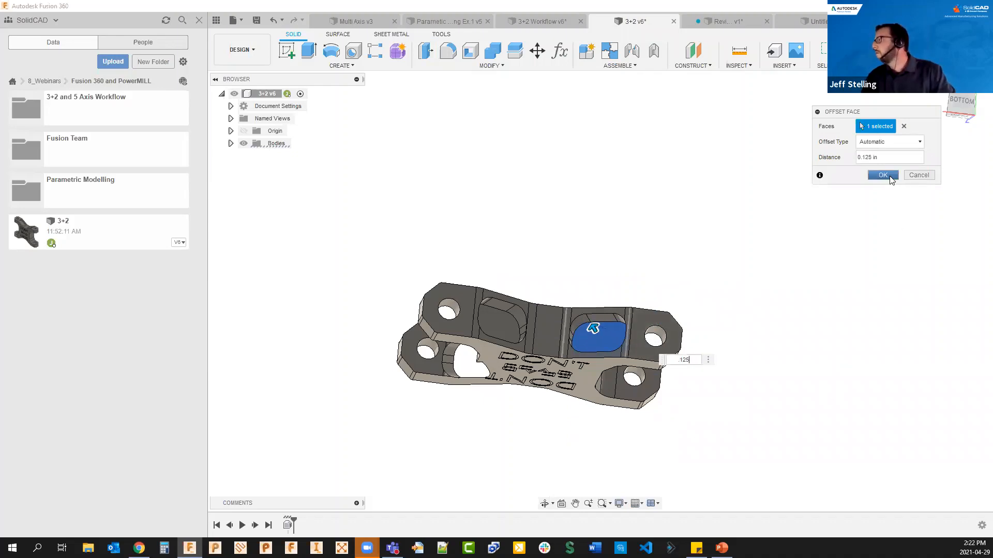
{"action": "left_click", "coordinate": [883, 175]}
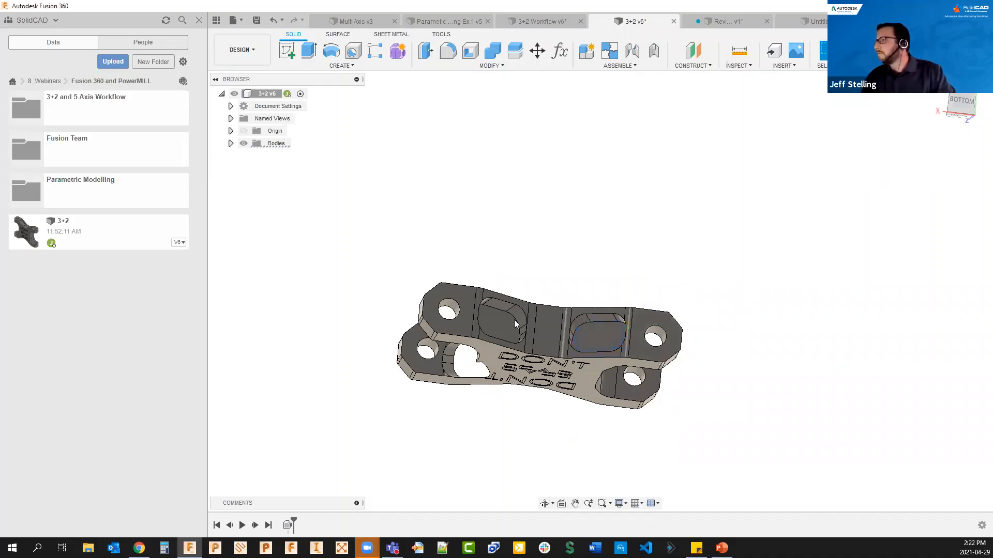
Step: Offset the floor of the neighbouring left-hand pocket on the same side by 0.125 in with Press Pull
{"action": "left_click", "coordinate": [493, 319]}
{"action": "right_click", "coordinate": [493, 319]}
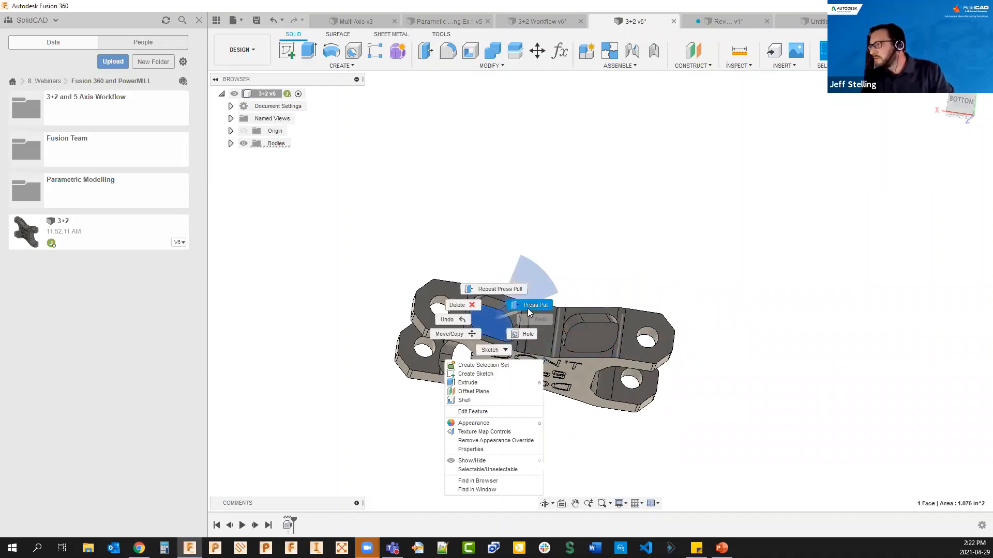
{"action": "left_click", "coordinate": [527, 308]}
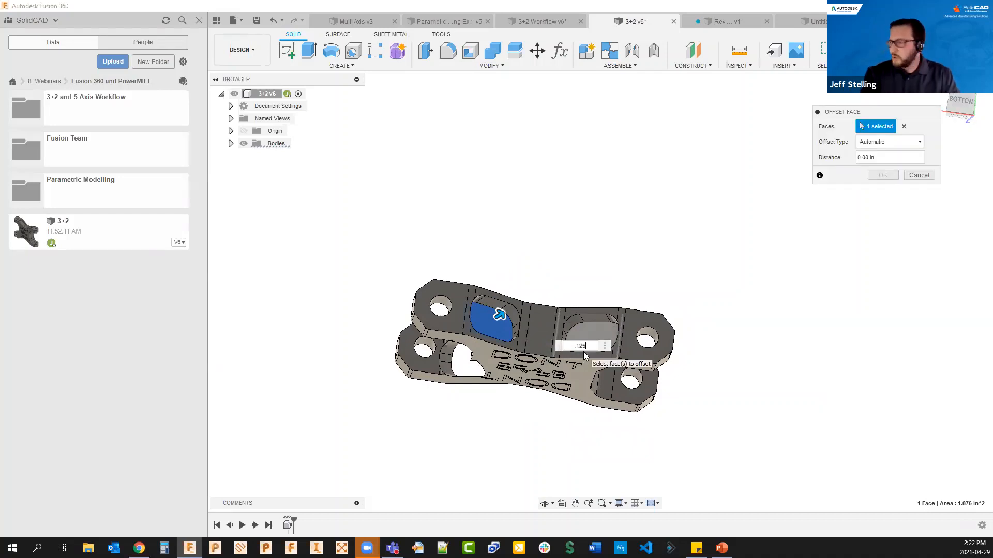
{"action": "key", "text": "Return"}
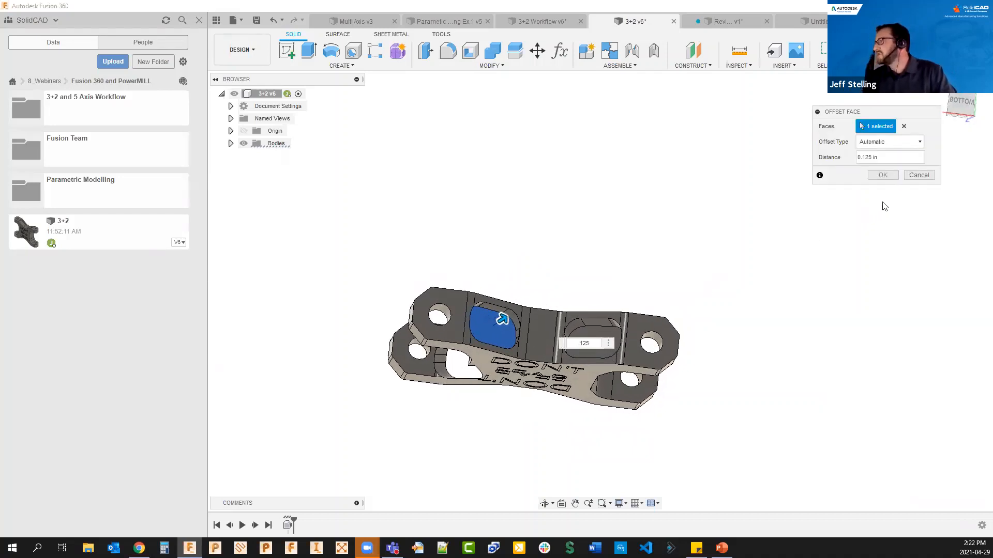
{"action": "left_click", "coordinate": [881, 175]}
{"action": "middle_click_drag", "start_coordinate": [880, 175], "coordinate": [730, 288], "text": "shift"}
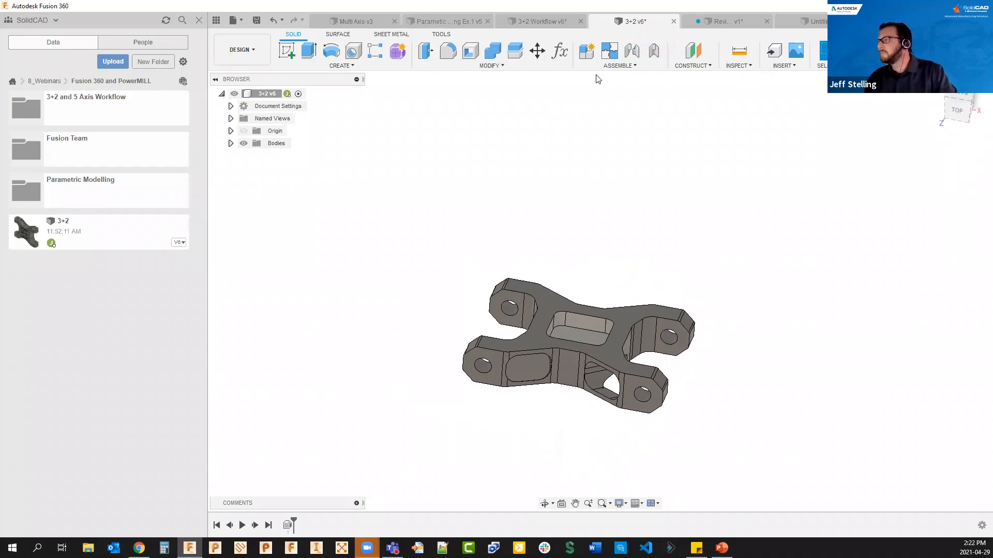
Step: Switch to the Revised Part assembly and examine the linked 3+2 component held in the vise
{"action": "left_click", "coordinate": [712, 20]}
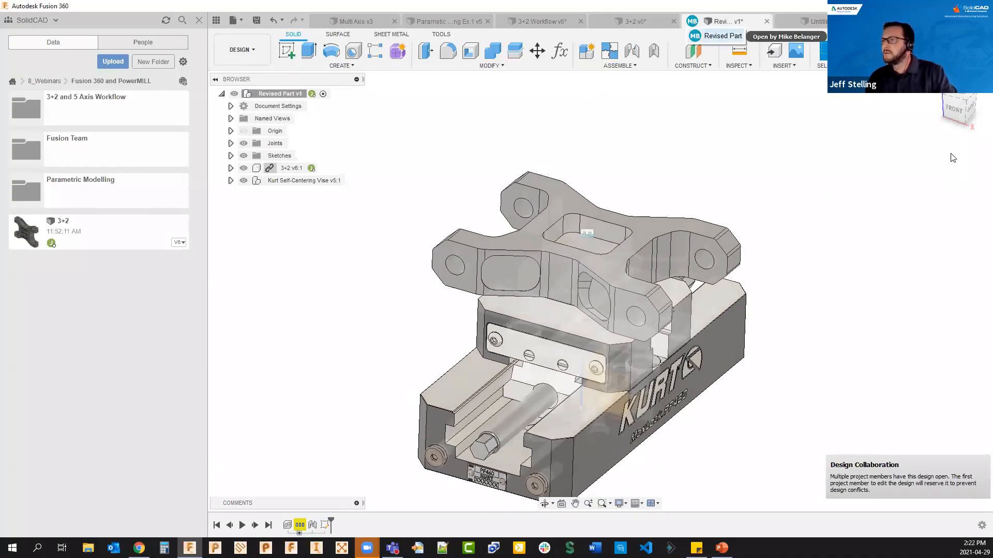
{"action": "left_click", "coordinate": [636, 21]}
{"action": "left_click", "coordinate": [723, 21]}
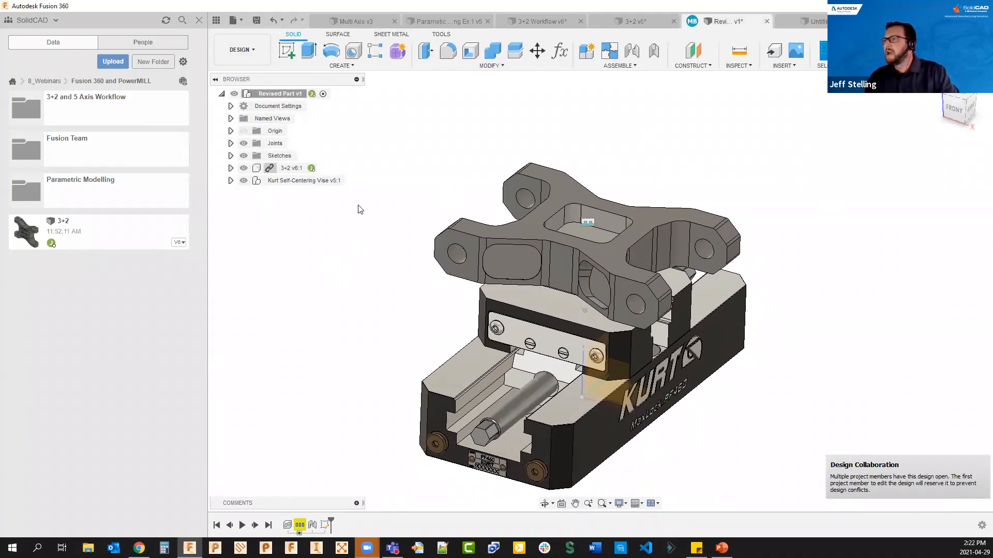
{"action": "middle_click_drag", "start_coordinate": [661, 259], "coordinate": [702, 221], "text": "shift"}
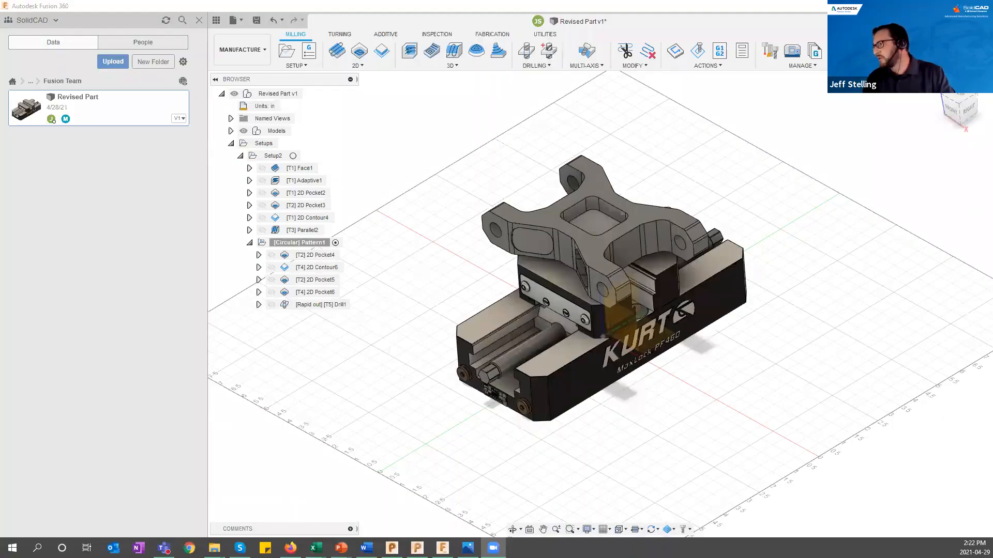
{"action": "middle_click_drag", "start_coordinate": [391, 225], "coordinate": [457, 207], "text": "shift"}
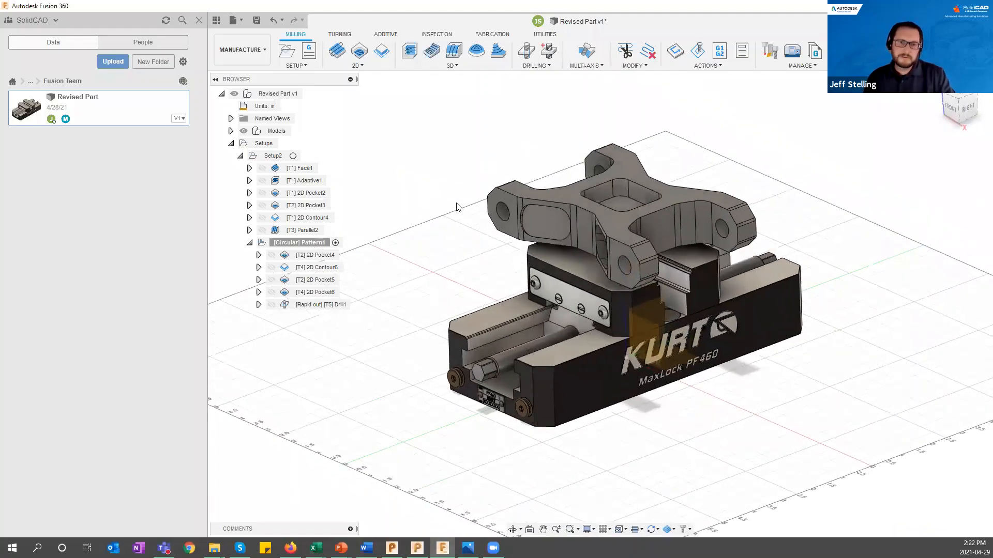
{"action": "scroll", "coordinate": [682, 242], "scroll_direction": "up", "scroll_amount": 3}
{"action": "scroll", "coordinate": [532, 234], "scroll_direction": "down", "scroll_amount": 2}
{"action": "scroll", "coordinate": [415, 339], "scroll_direction": "down", "scroll_amount": 2}
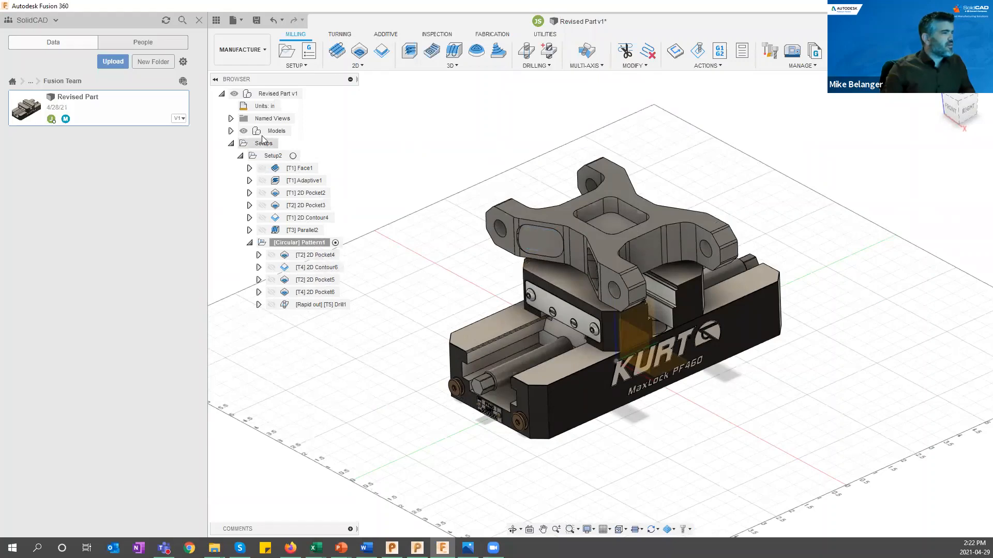
{"action": "left_click", "coordinate": [302, 244]}
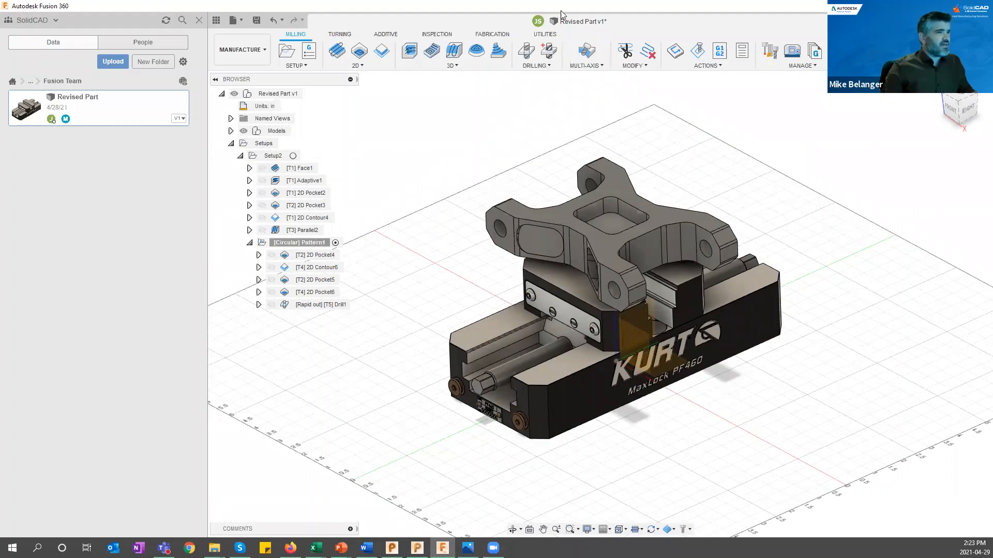
{"action": "left_click", "coordinate": [538, 22]}
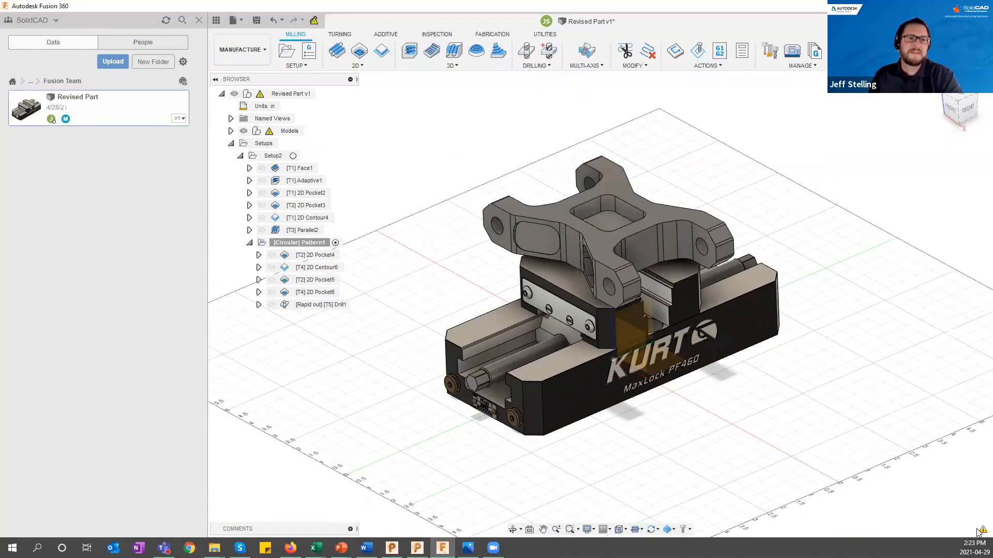
Step: Expand the Models branch down to the components of Revised Part and check which options the 3+2 component offers
{"action": "mouse_move", "coordinate": [978, 532]}
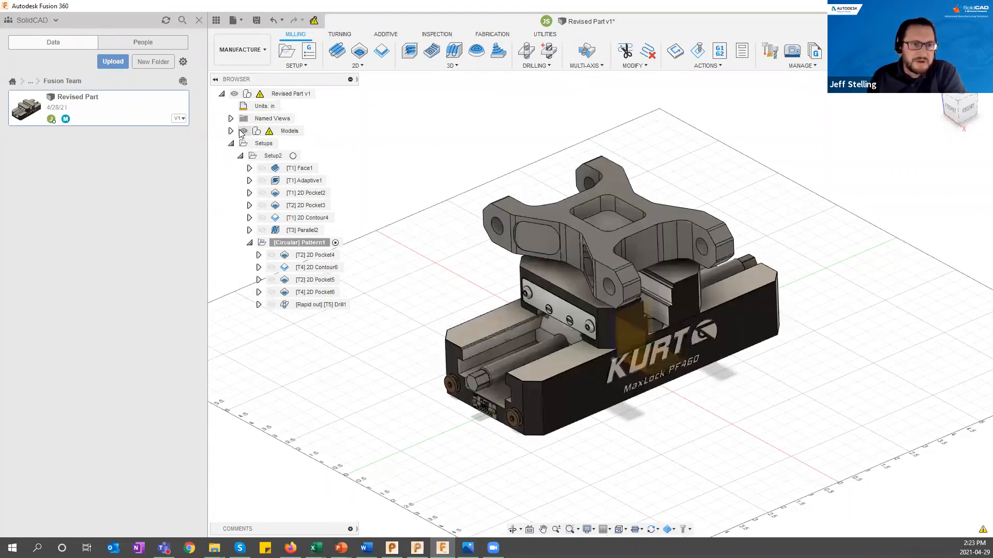
{"action": "left_click", "coordinate": [231, 131]}
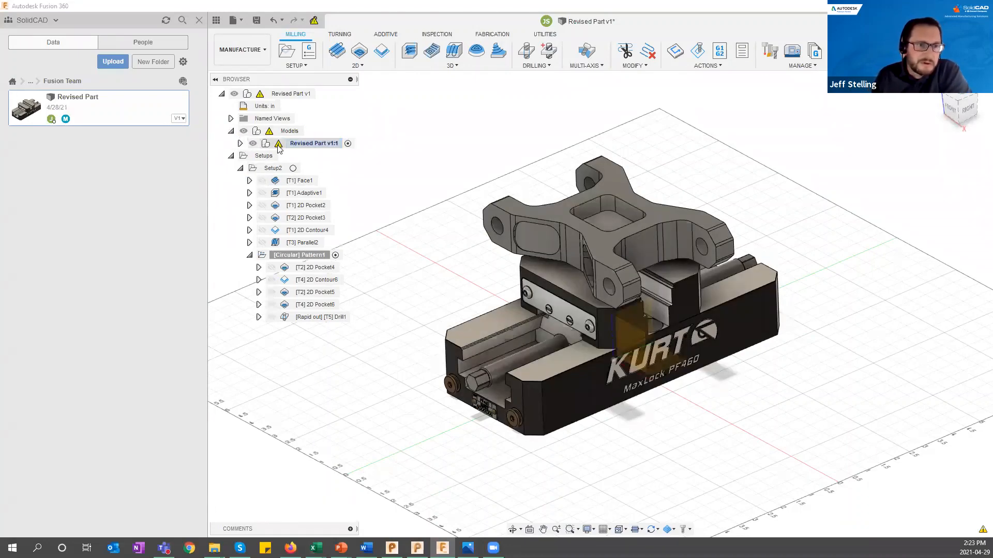
{"action": "mouse_move", "coordinate": [278, 144]}
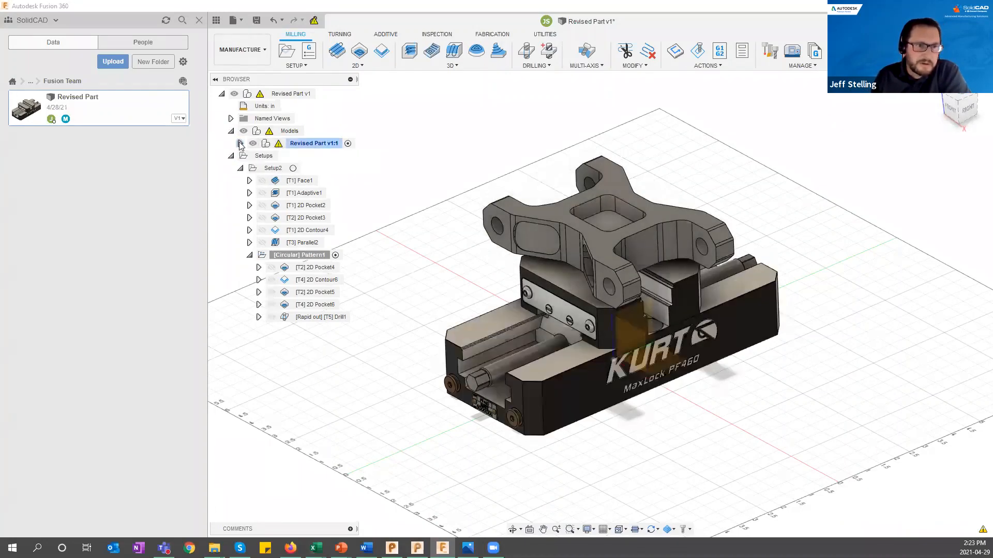
{"action": "left_click", "coordinate": [240, 143]}
{"action": "mouse_move", "coordinate": [288, 207]}
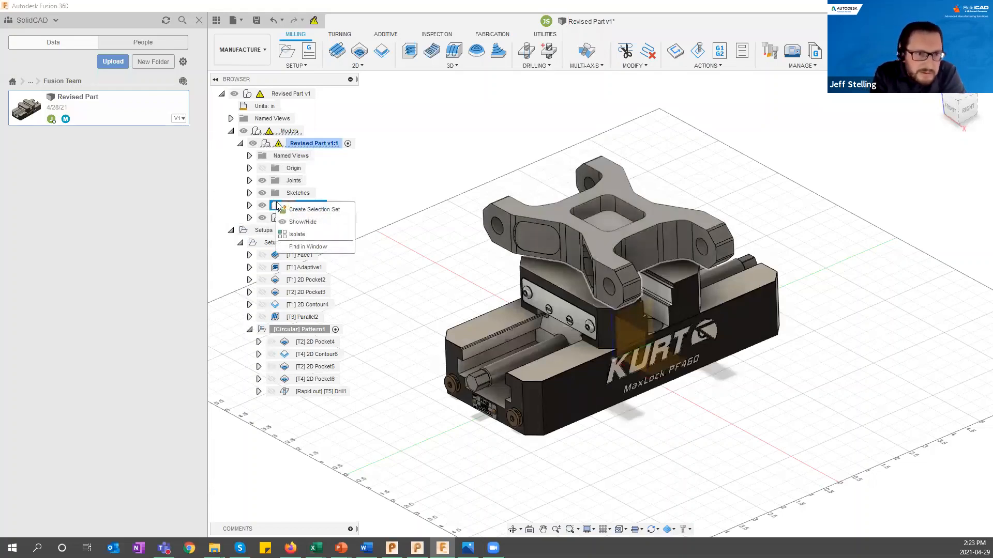
{"action": "left_click", "coordinate": [383, 162]}
{"action": "left_click", "coordinate": [385, 150]}
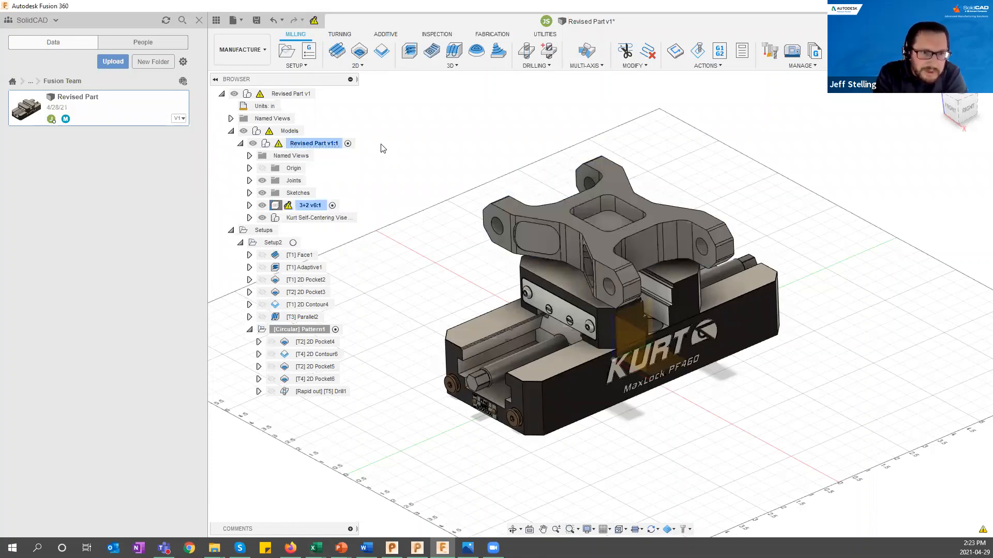
Step: Examine the available options of the 3+2 component and its parent Revised Part component for a way to update the link
{"action": "left_click", "coordinate": [312, 205]}
{"action": "right_click", "coordinate": [313, 205]}
{"action": "left_click", "coordinate": [311, 205]}
{"action": "left_click", "coordinate": [297, 144]}
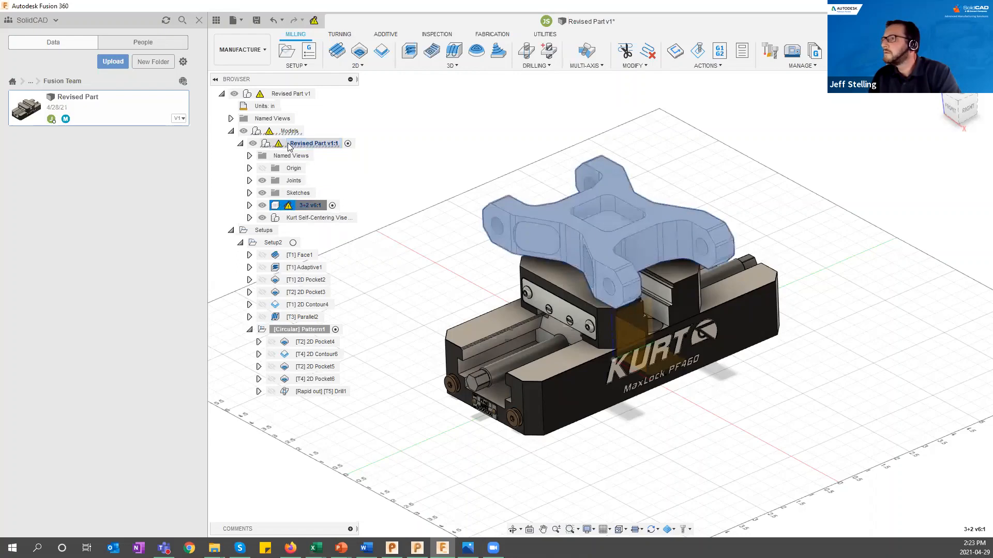
{"action": "right_click", "coordinate": [290, 143]}
{"action": "left_click", "coordinate": [337, 173]}
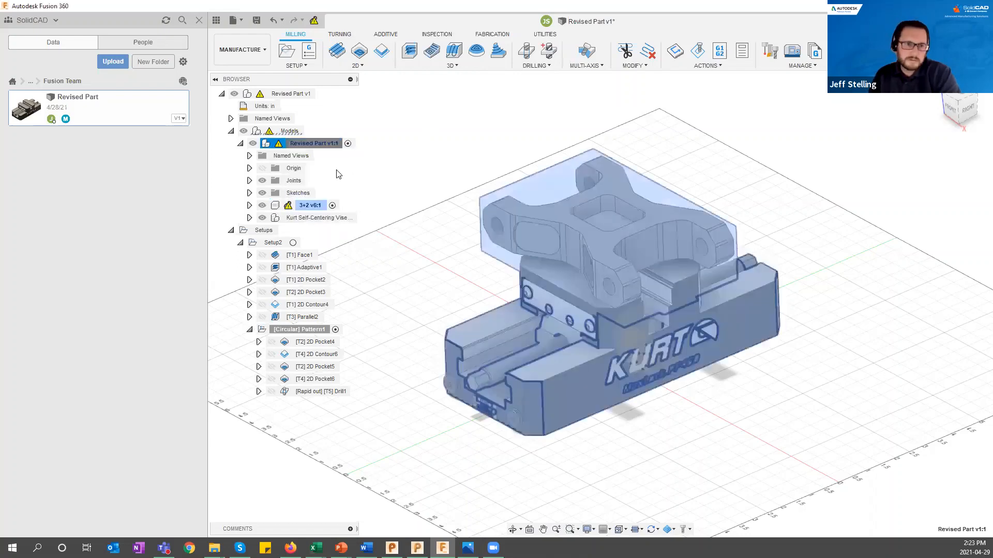
{"action": "right_click", "coordinate": [393, 162]}
{"action": "left_click", "coordinate": [404, 176]}
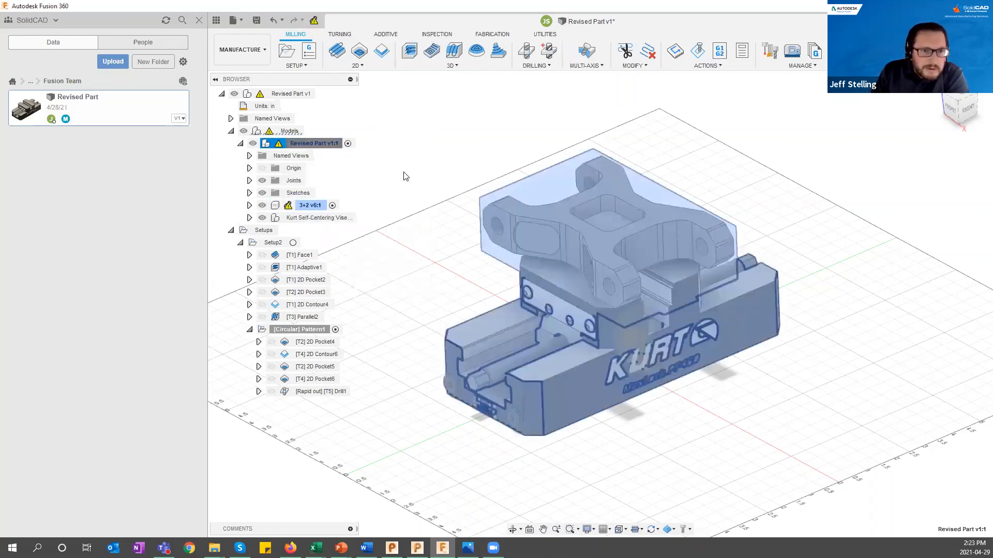
{"action": "left_click", "coordinate": [399, 179]}
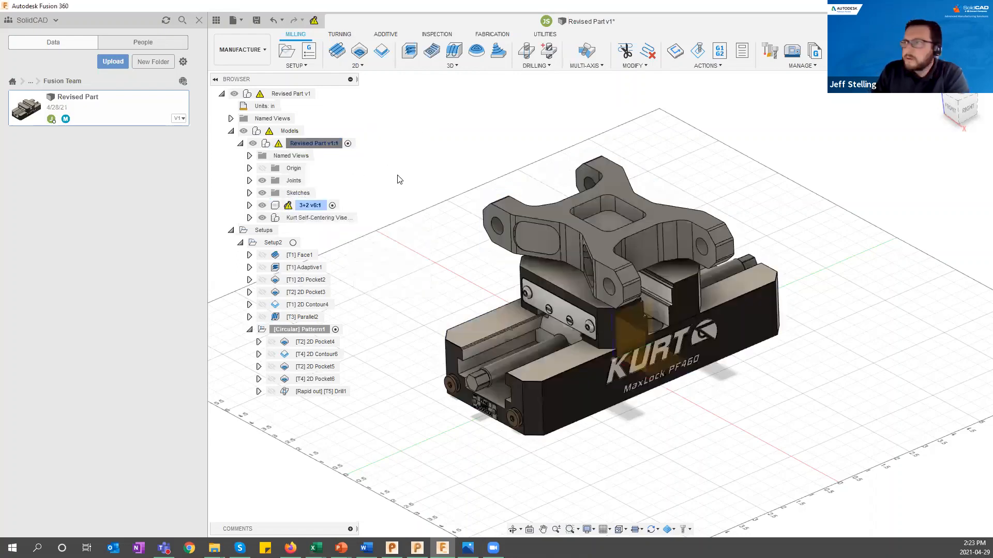
Step: Expand the 3+2 component, read its warning and find the component in the window
{"action": "left_click", "coordinate": [261, 206]}
{"action": "left_click", "coordinate": [260, 206]}
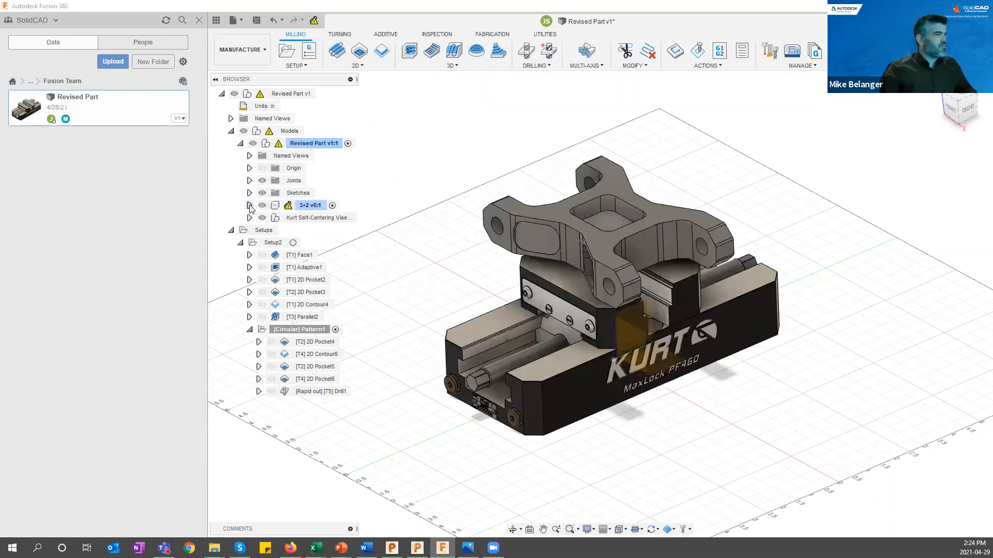
{"action": "left_click", "coordinate": [249, 206]}
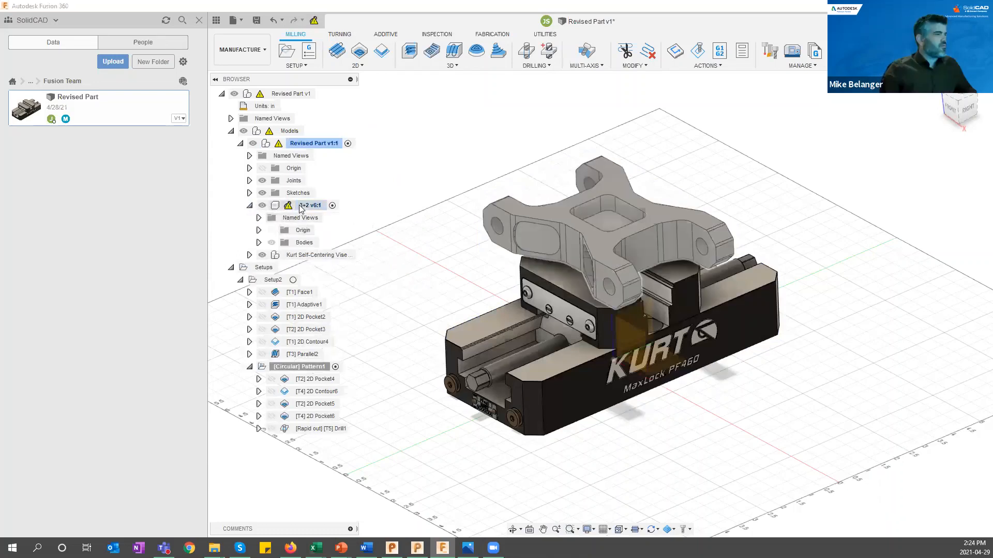
{"action": "mouse_move", "coordinate": [288, 207]}
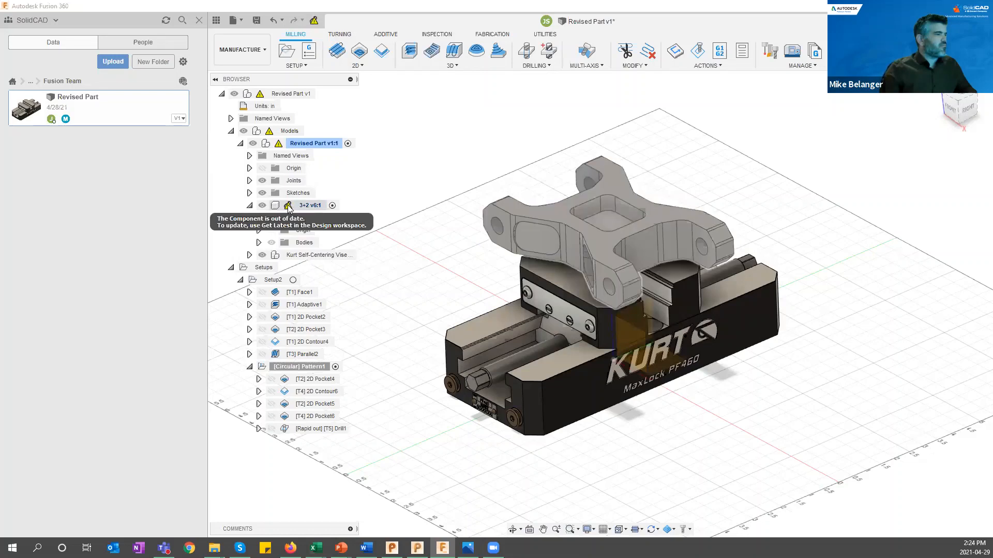
{"action": "right_click", "coordinate": [287, 204]}
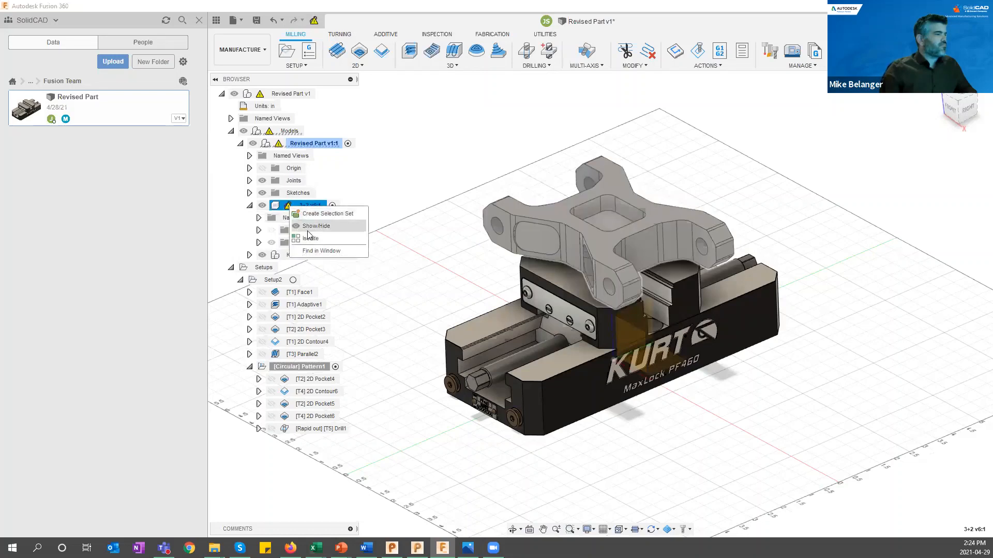
{"action": "left_click", "coordinate": [312, 251]}
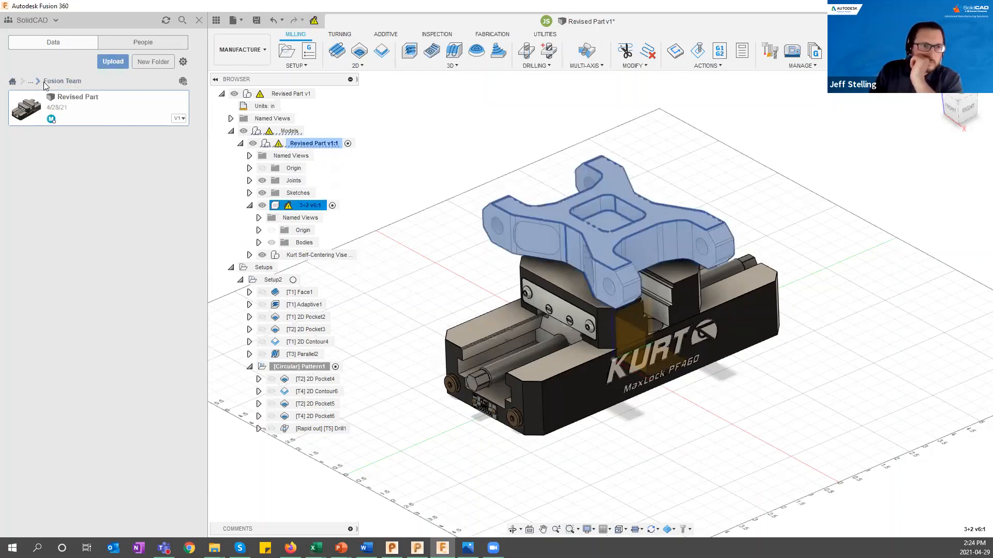
Step: Open the 3+2 design from the 8_Webinars project's Fusion 360 and PowerMILL folder, and return to the Fusion Team folder
{"action": "left_click", "coordinate": [13, 81]}
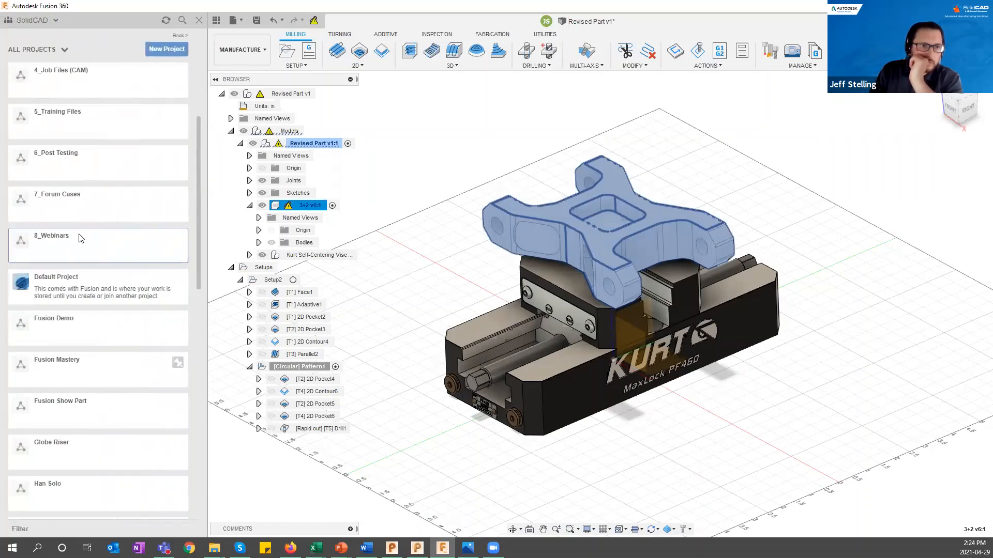
{"action": "left_click", "coordinate": [62, 243]}
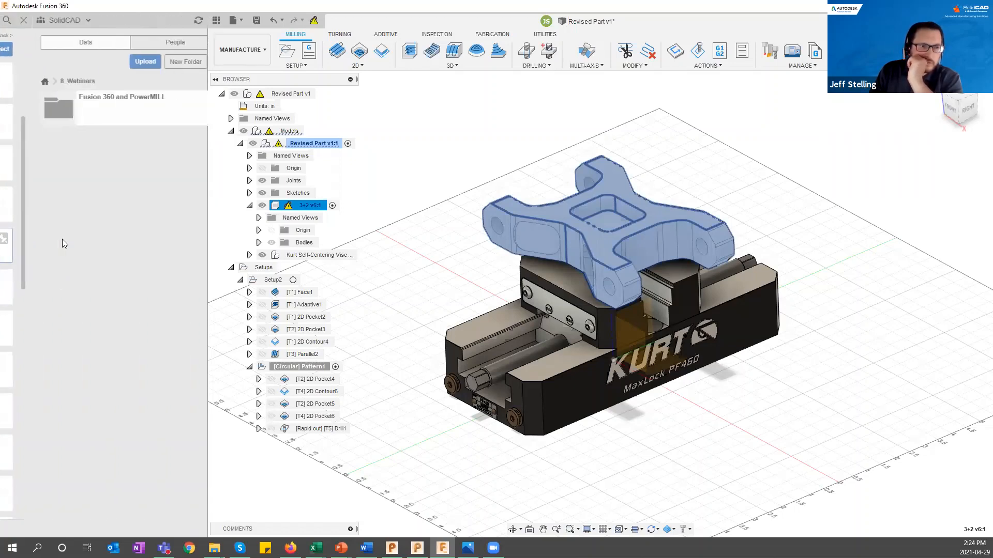
{"action": "left_click", "coordinate": [73, 97]}
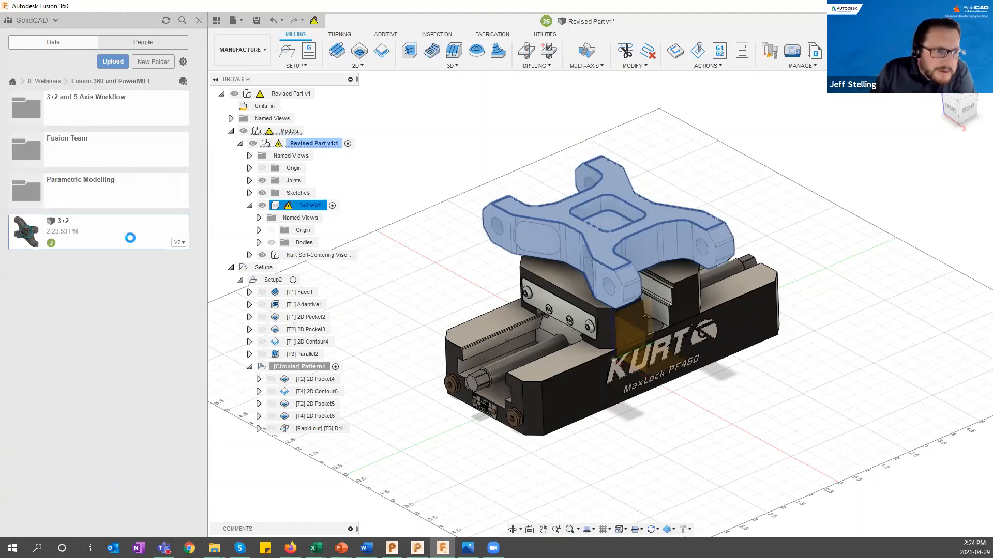
{"action": "double_click", "coordinate": [180, 242]}
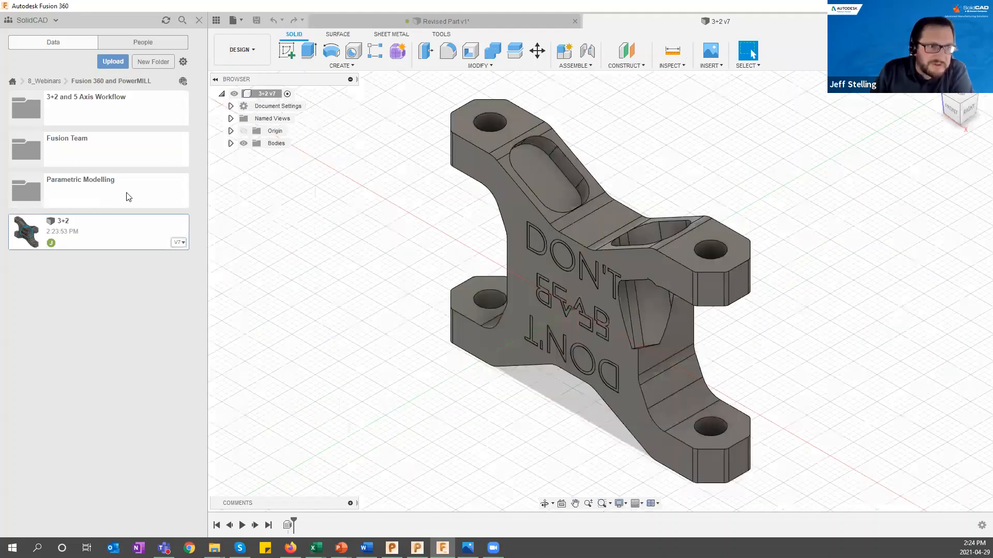
{"action": "left_click", "coordinate": [82, 155]}
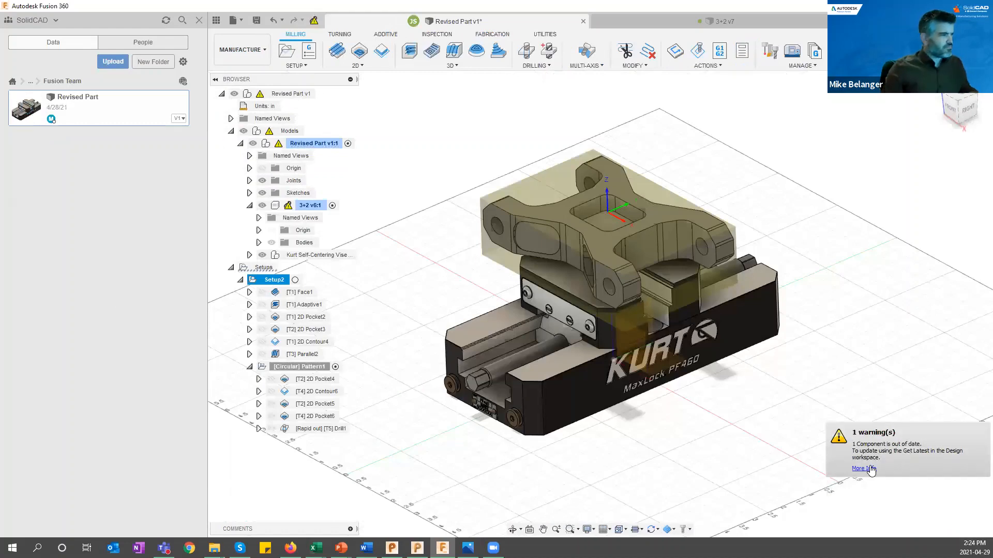
Step: Look for an update command on the 3+2 component, the Models branch and the Revised Part root in the Manufacture workspace
{"action": "right_click", "coordinate": [313, 206]}
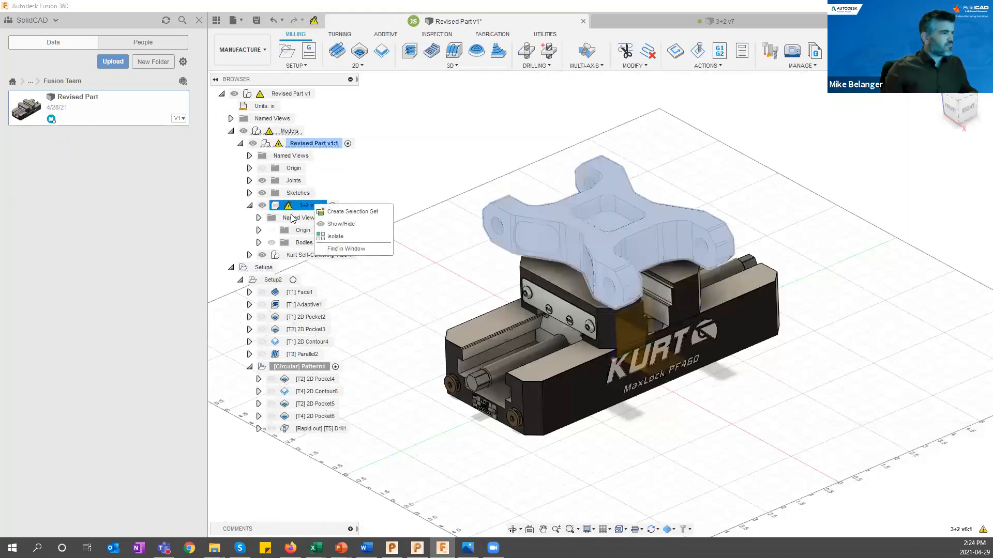
{"action": "left_click", "coordinate": [292, 218]}
{"action": "right_click", "coordinate": [291, 136]}
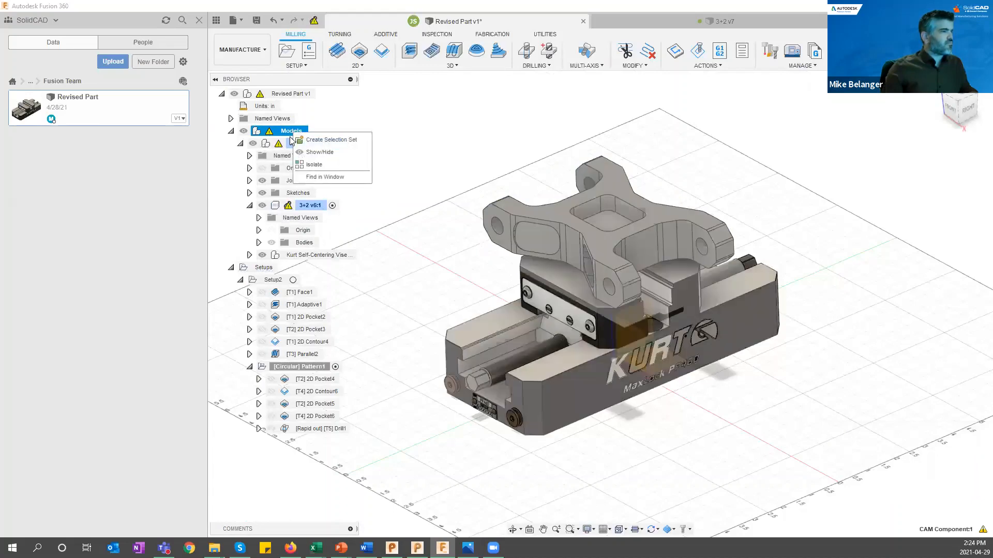
{"action": "left_click", "coordinate": [290, 148]}
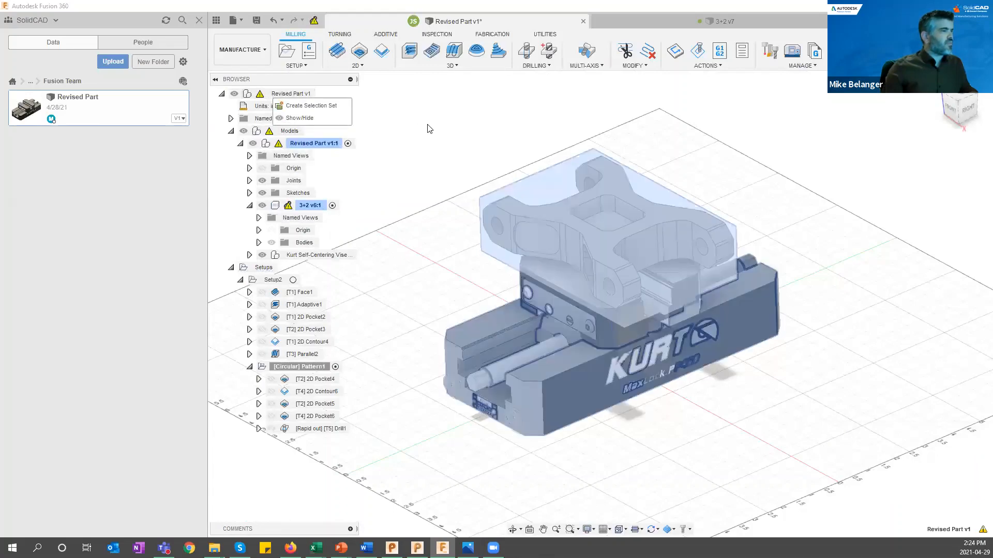
{"action": "right_click", "coordinate": [441, 161]}
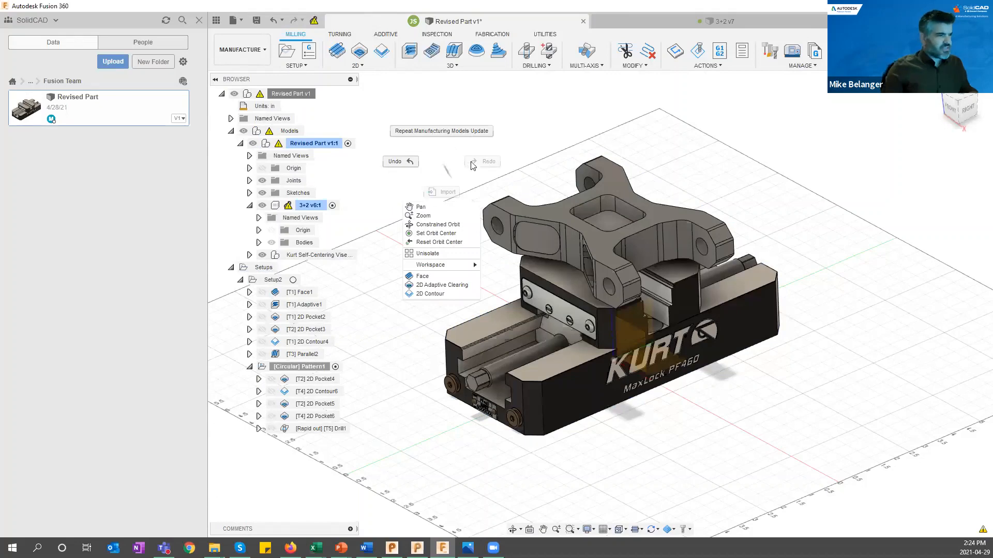
{"action": "left_click", "coordinate": [526, 132]}
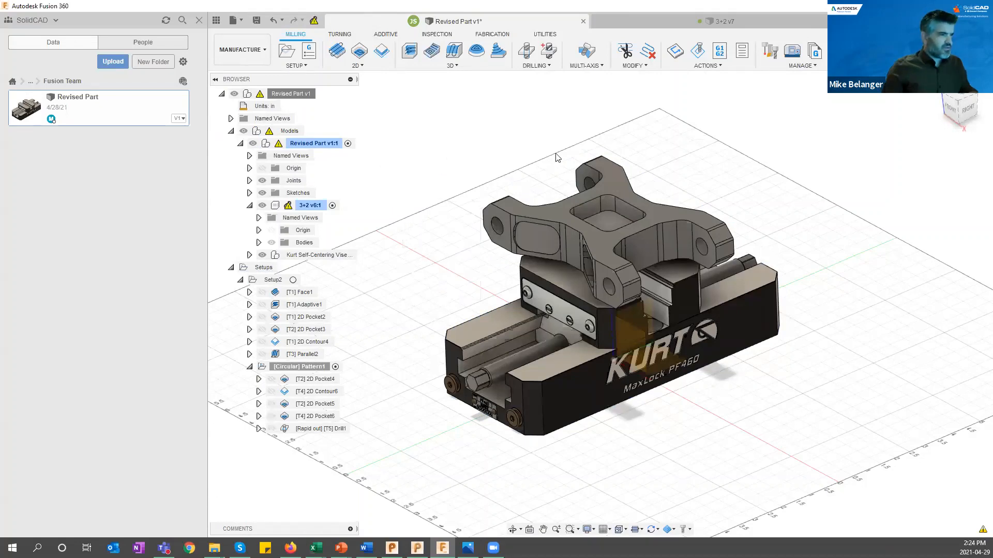
{"action": "middle_click", "coordinate": [579, 325]}
{"action": "middle_click", "coordinate": [580, 325]}
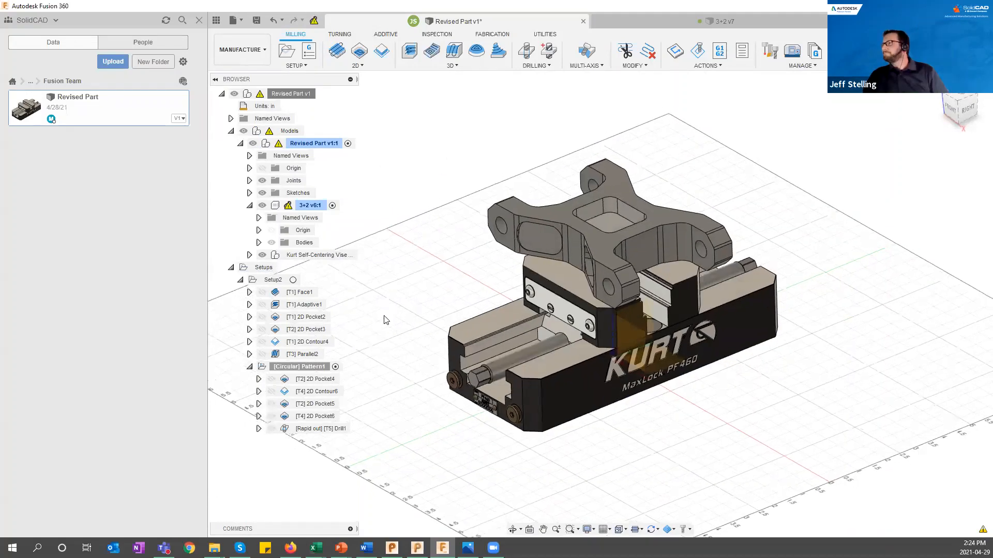
{"action": "right_click", "coordinate": [333, 207]}
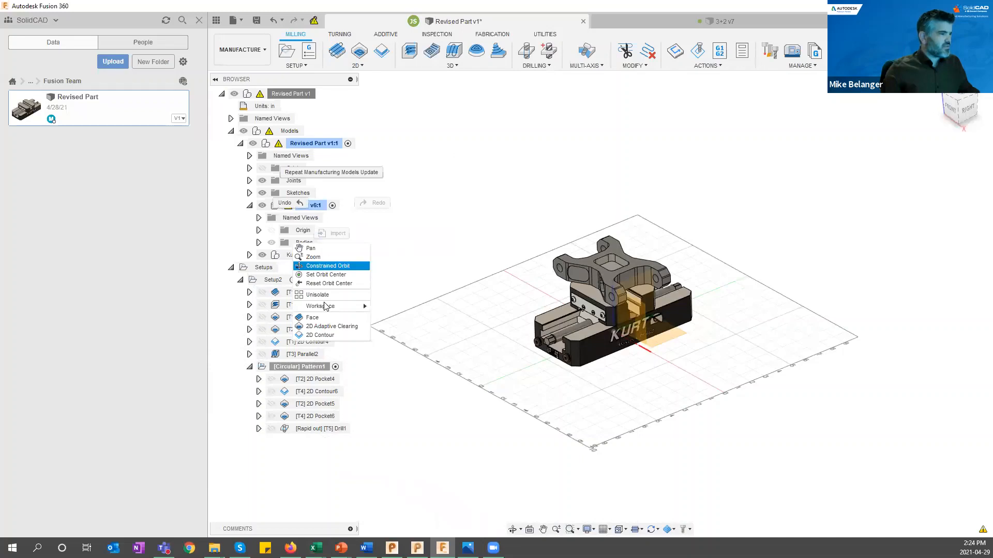
{"action": "left_click", "coordinate": [230, 231]}
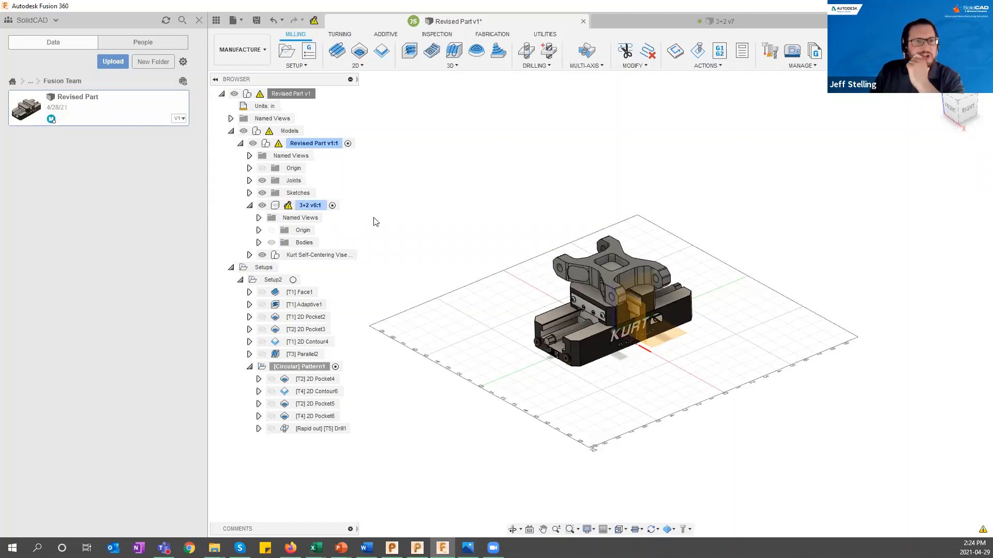
Step: Show the Revised Part file's version history and switch the assembly to the Design workspace
{"action": "left_click", "coordinate": [182, 120]}
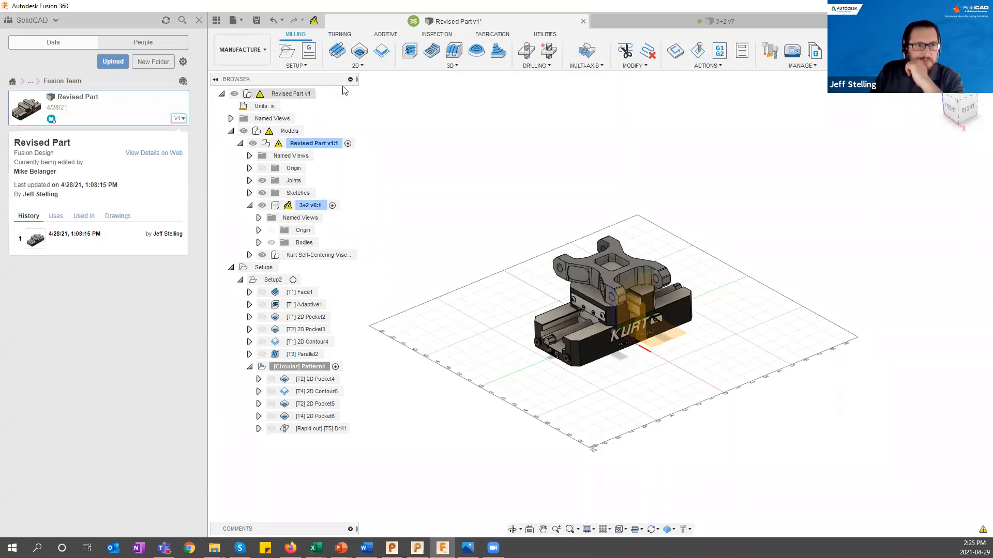
{"action": "left_click", "coordinate": [260, 50]}
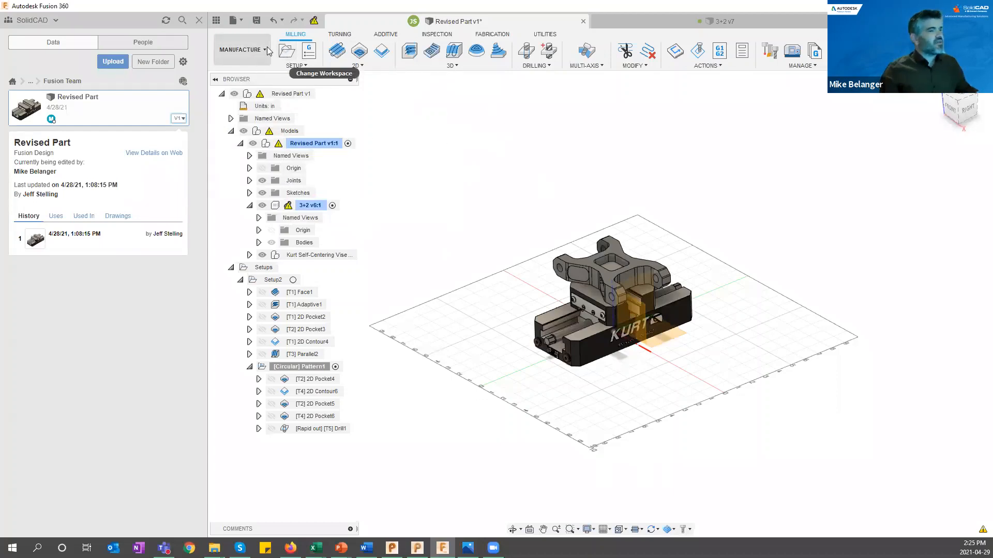
{"action": "left_click", "coordinate": [267, 49]}
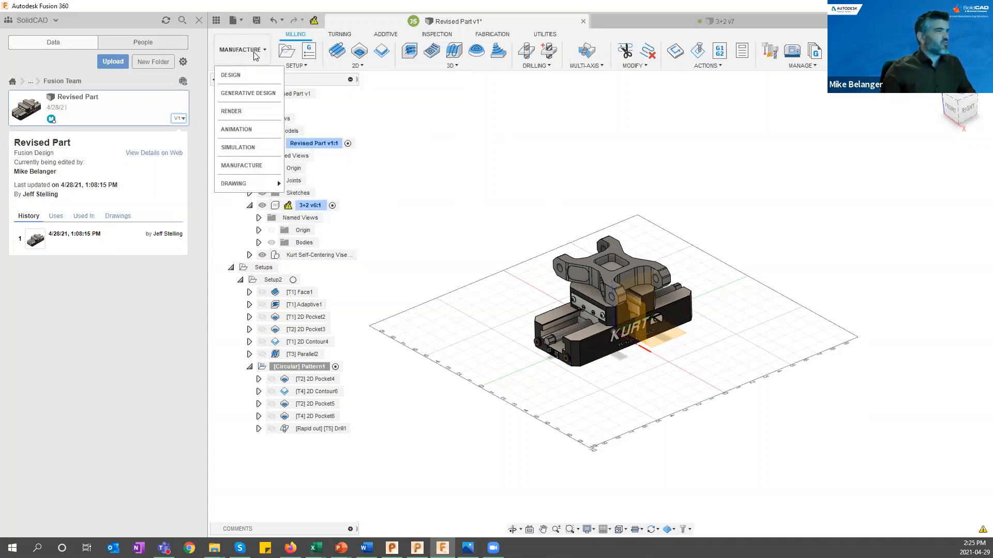
{"action": "left_click", "coordinate": [231, 75]}
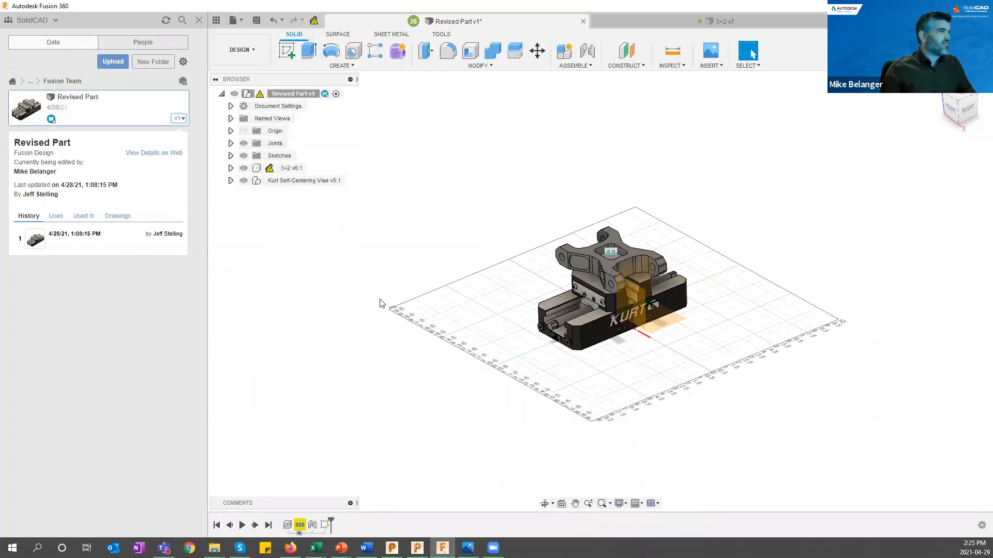
Step: Choose Version 7 for the linked 3+2 component in the Revised Part assembly
{"action": "left_click", "coordinate": [231, 168]}
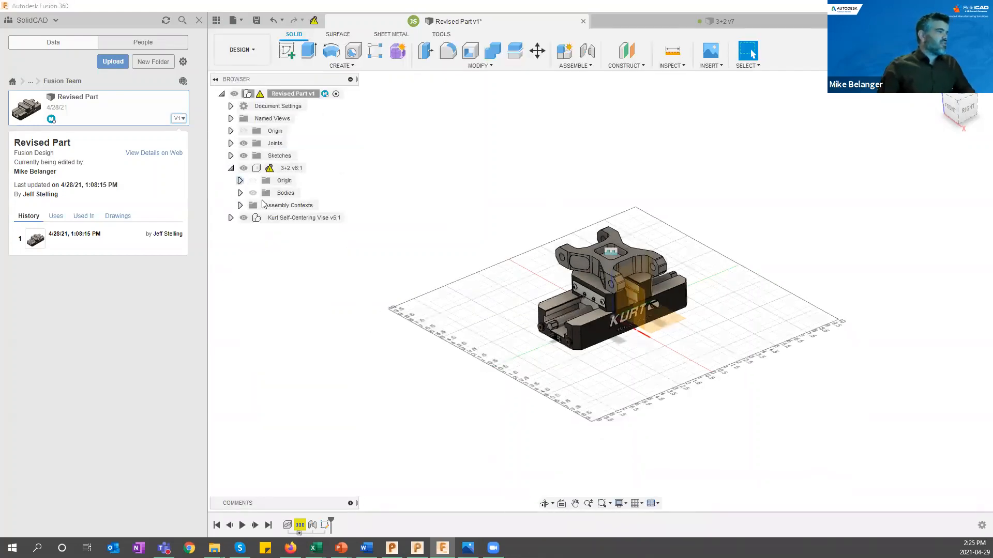
{"action": "right_click", "coordinate": [269, 173]}
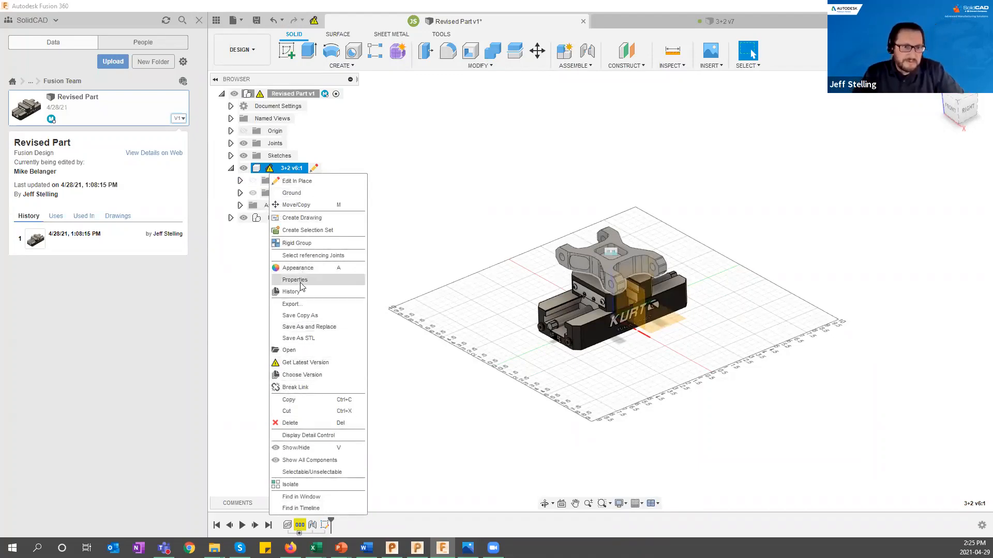
{"action": "left_click", "coordinate": [313, 378]}
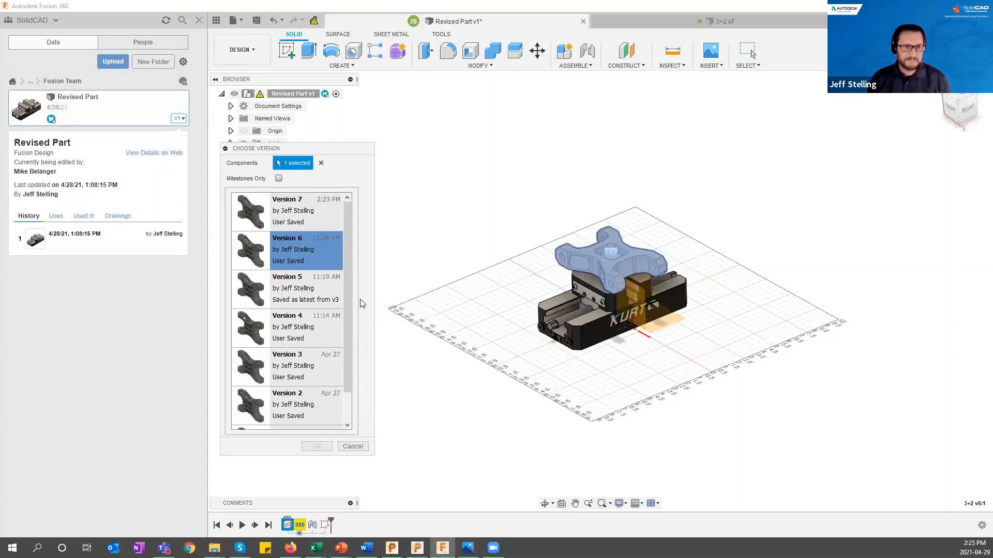
{"action": "left_click_drag", "start_coordinate": [347, 314], "coordinate": [347, 274]}
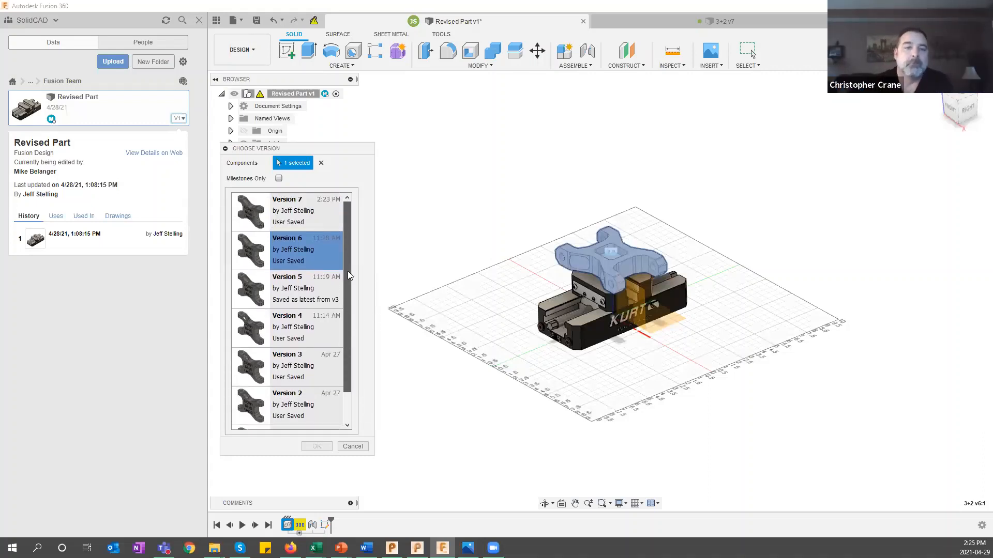
{"action": "key", "text": "ctrl"}
{"action": "key", "text": "ctrl"}
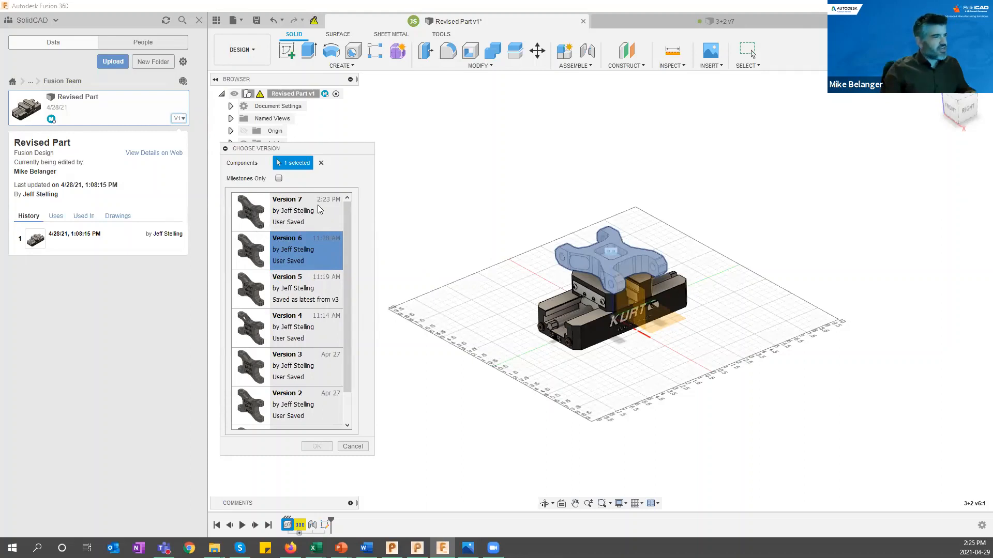
{"action": "key", "text": "ctrl"}
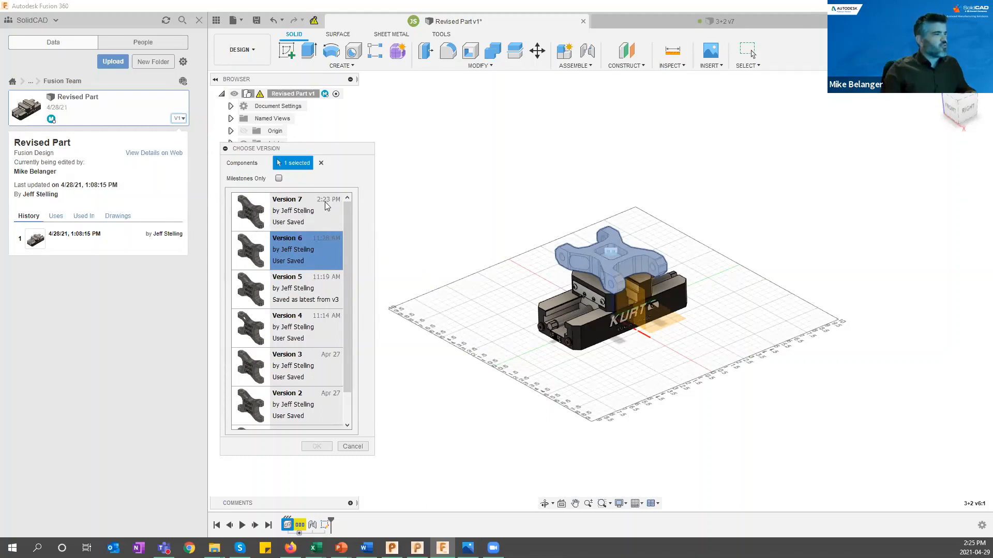
{"action": "left_click", "coordinate": [318, 210]}
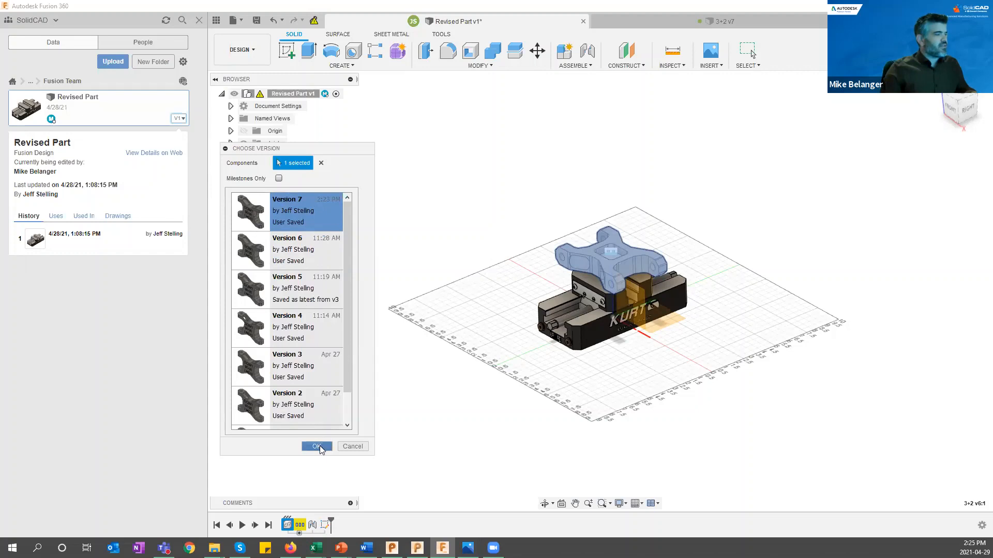
{"action": "left_click", "coordinate": [318, 446]}
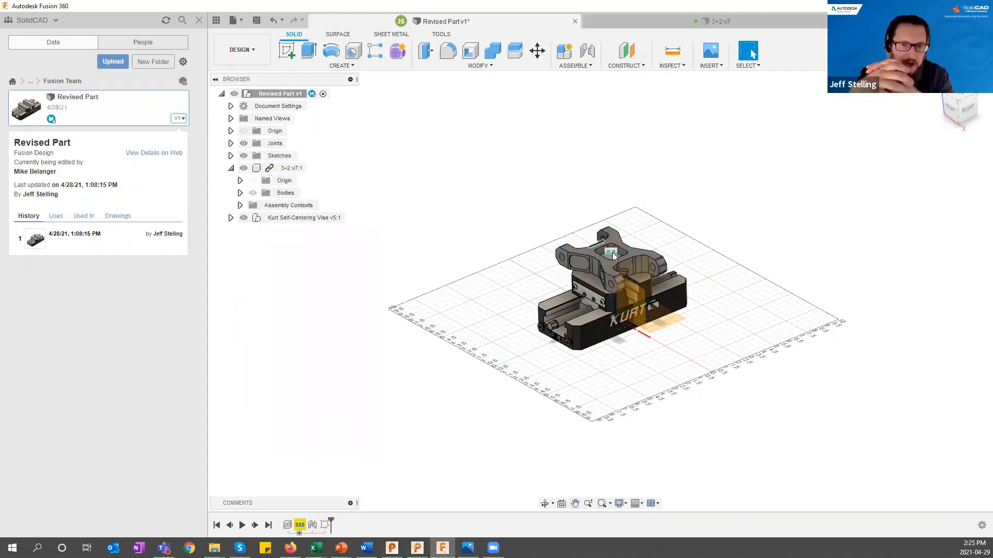
Step: Switch the Revised Part assembly to the Manufacture workspace and regenerate all of Setup2's toolpaths
{"action": "scroll", "coordinate": [683, 239], "scroll_direction": "up", "scroll_amount": 6}
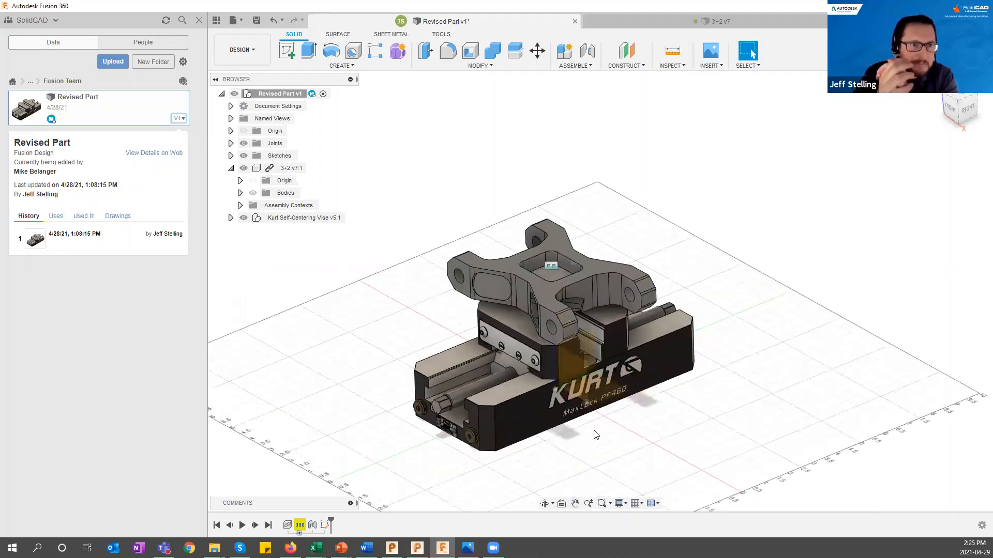
{"action": "left_click", "coordinate": [253, 49]}
{"action": "left_click", "coordinate": [242, 166]}
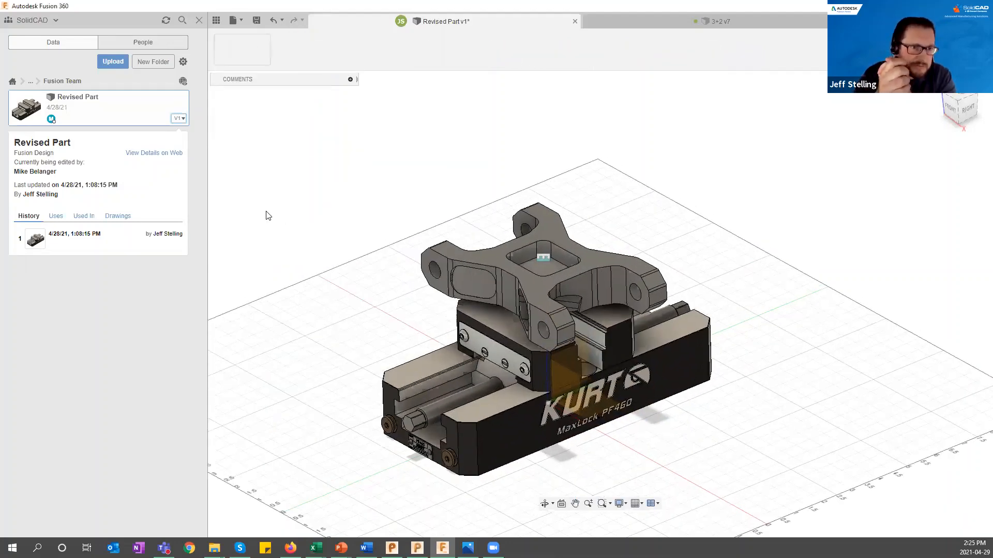
{"action": "key", "text": "ctrl"}
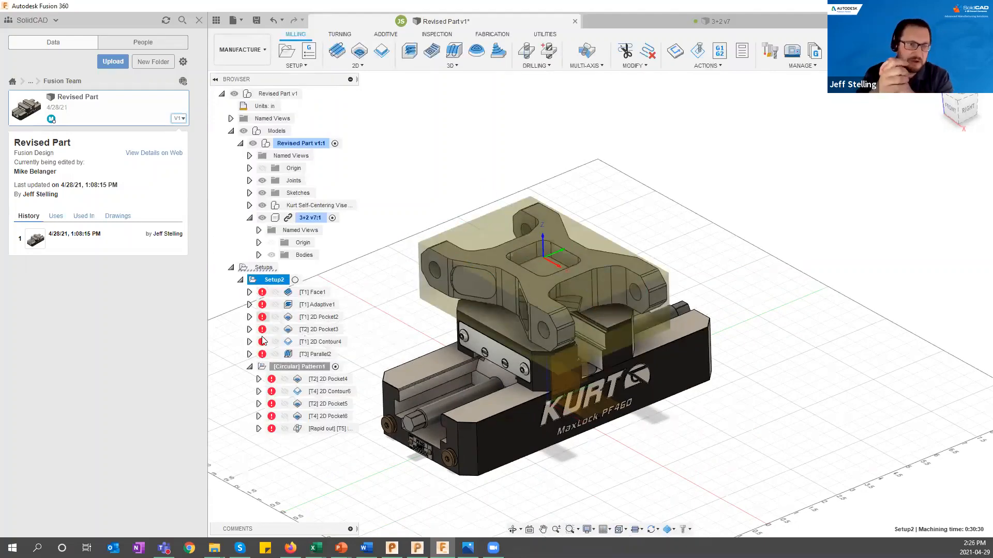
{"action": "left_click", "coordinate": [262, 294]}
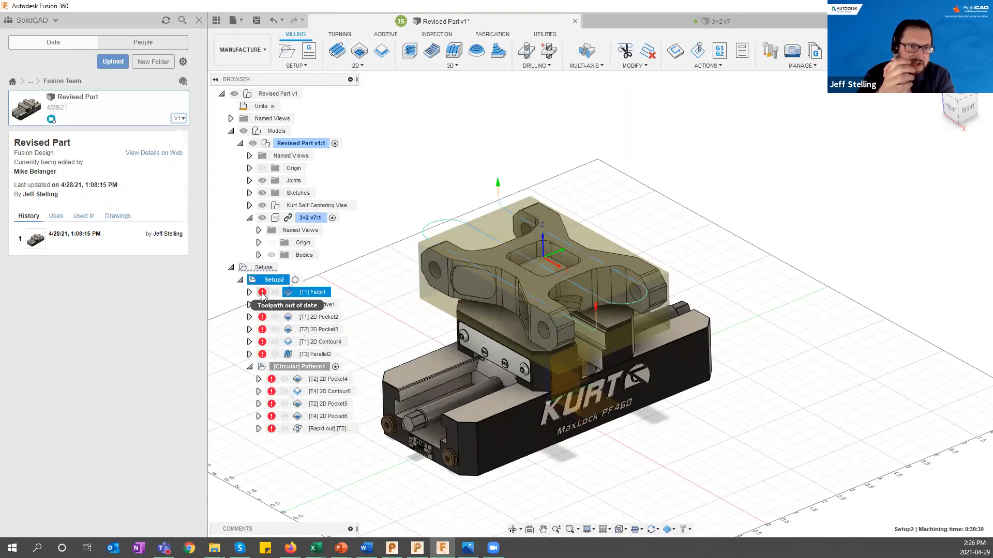
{"action": "left_click", "coordinate": [262, 308]}
{"action": "right_click", "coordinate": [277, 280]}
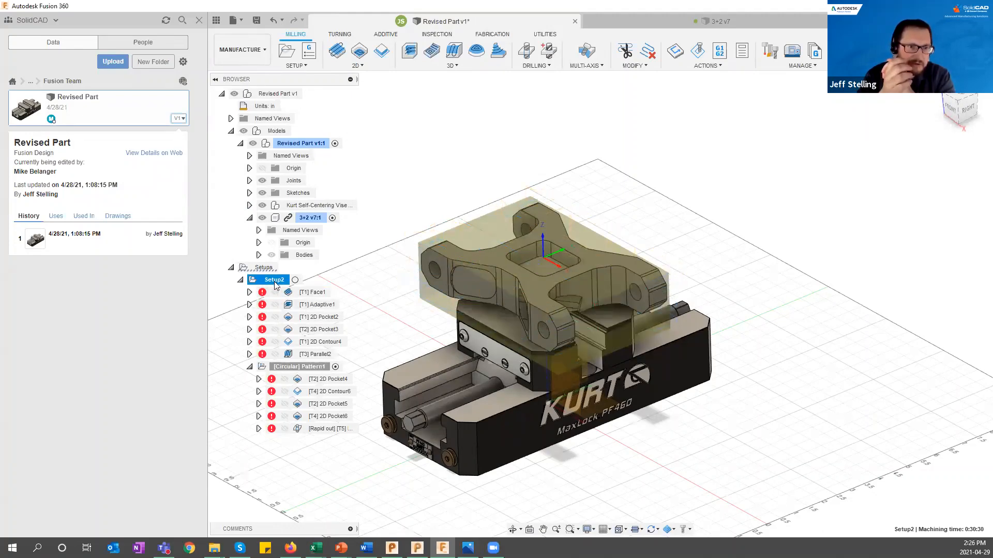
{"action": "mouse_move", "coordinate": [319, 276]}
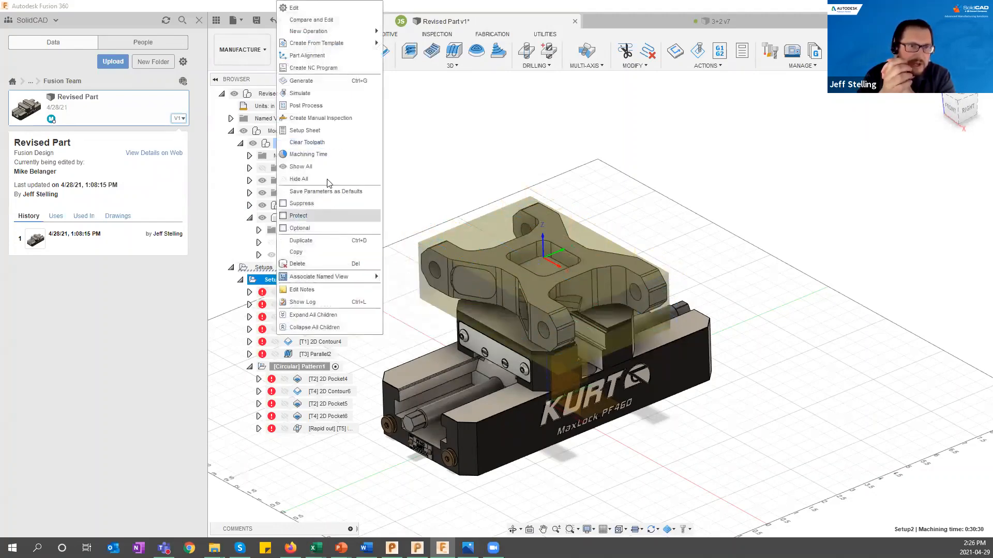
{"action": "left_click", "coordinate": [310, 81]}
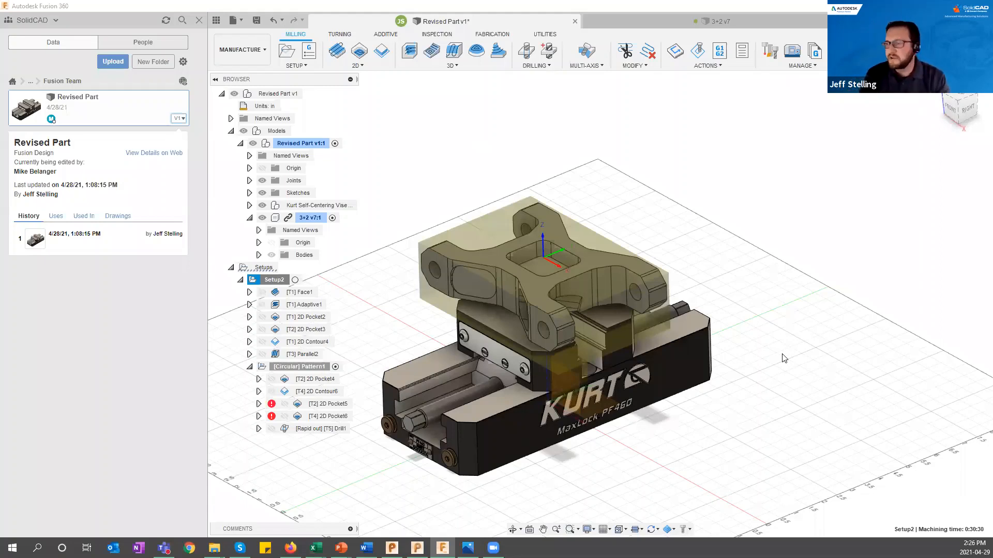
Step: Review the regenerated toolpaths in Setup2, from Face1 through the pocket, contour and parallel operations to Drill1 in the circular pattern
{"action": "left_click", "coordinate": [276, 293]}
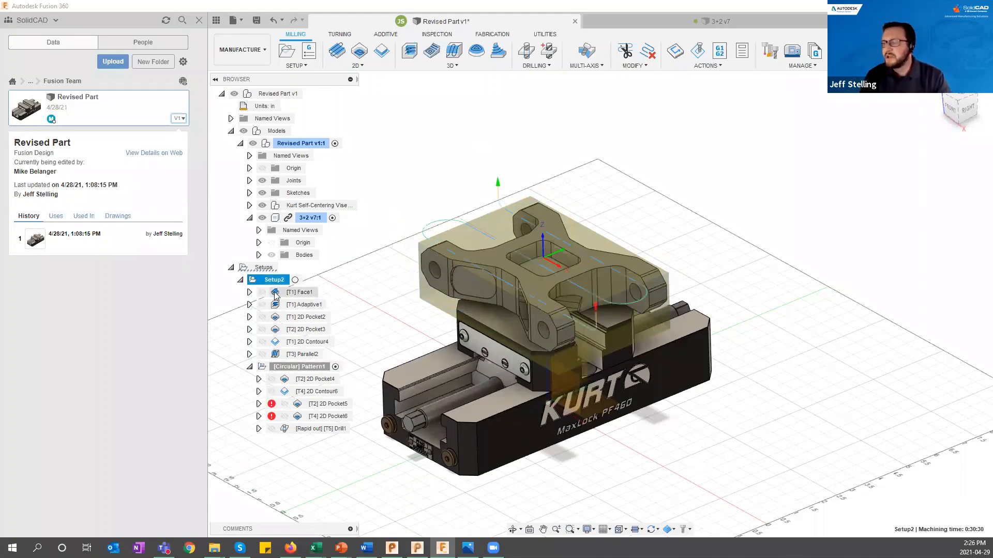
{"action": "left_click", "coordinate": [276, 305]}
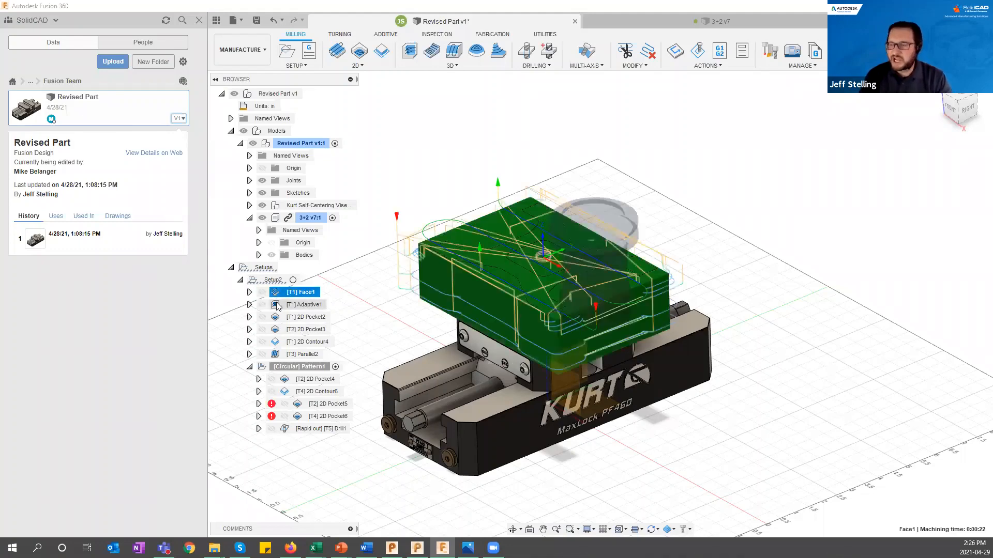
{"action": "left_click", "coordinate": [277, 329]}
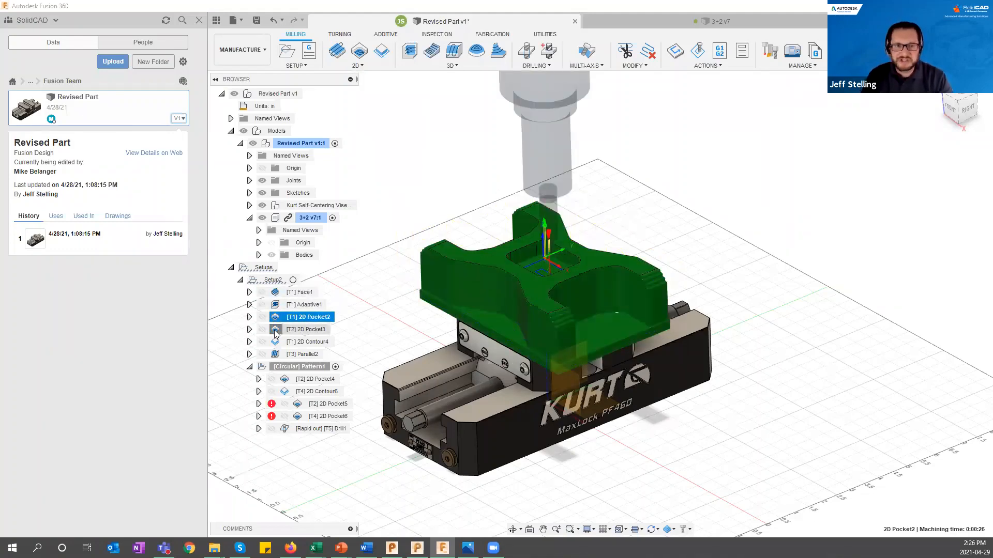
{"action": "left_click", "coordinate": [271, 343]}
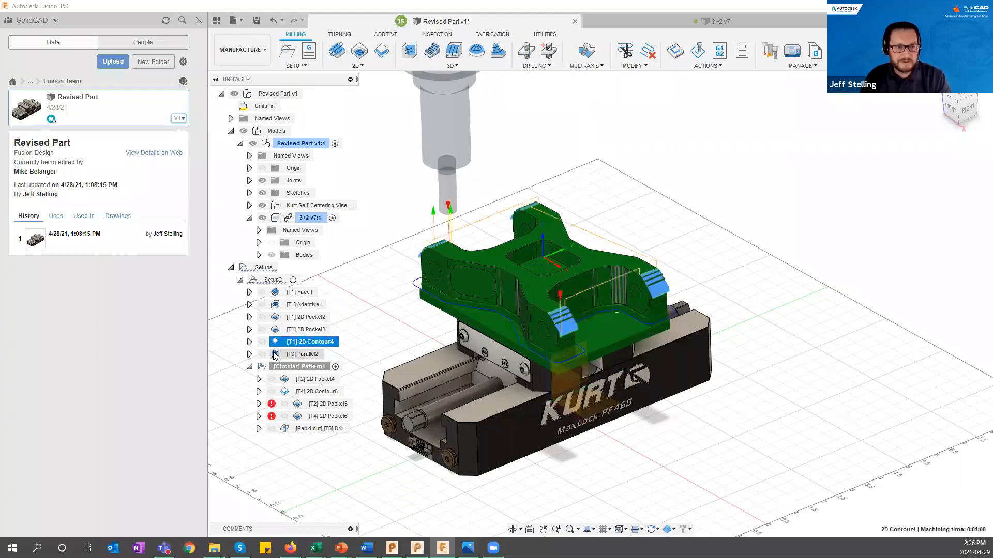
{"action": "left_click", "coordinate": [275, 354]}
{"action": "left_click", "coordinate": [283, 380]}
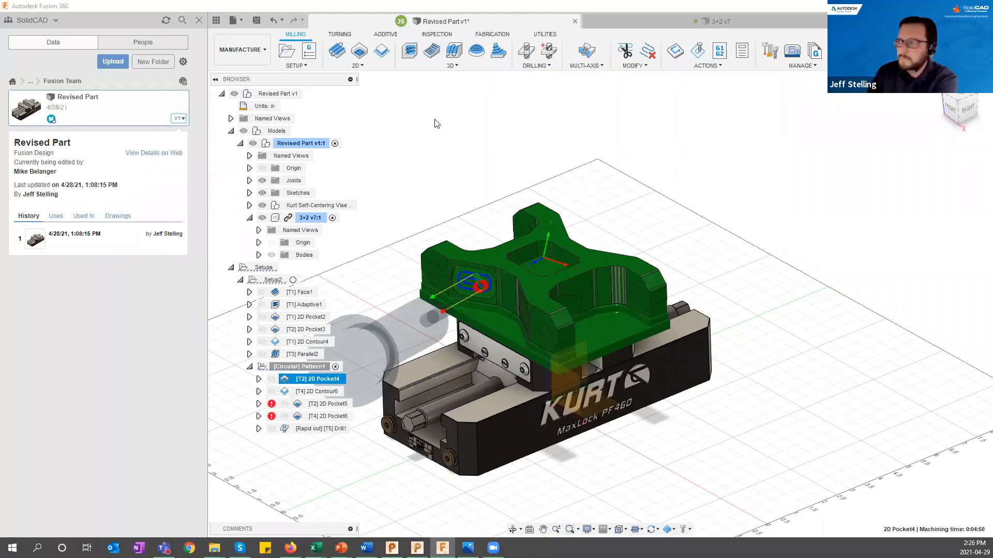
{"action": "left_click", "coordinate": [286, 429]}
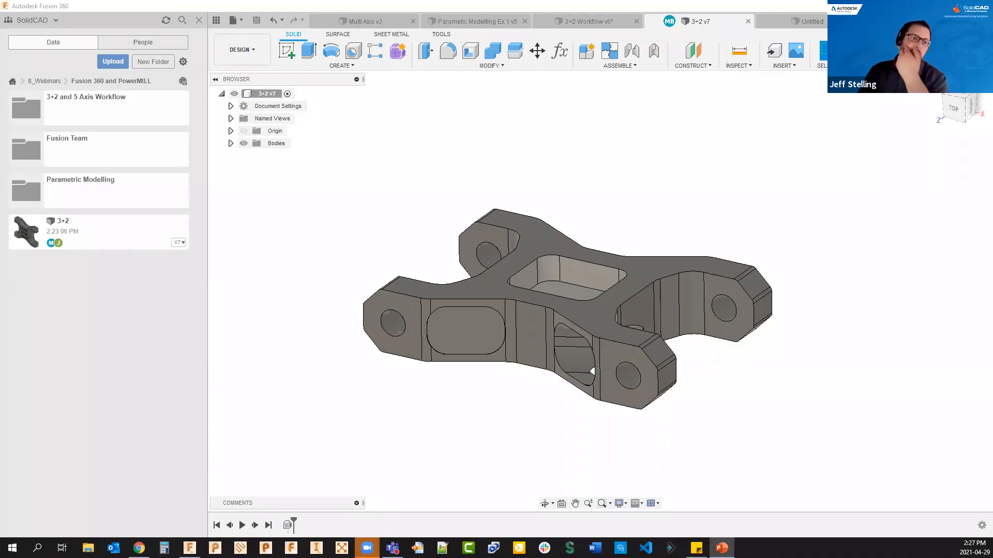
Step: Bring up the Parametic Modelling Ex.1 vise assembly and switch it to the Design workspace
{"action": "left_click", "coordinate": [471, 22]}
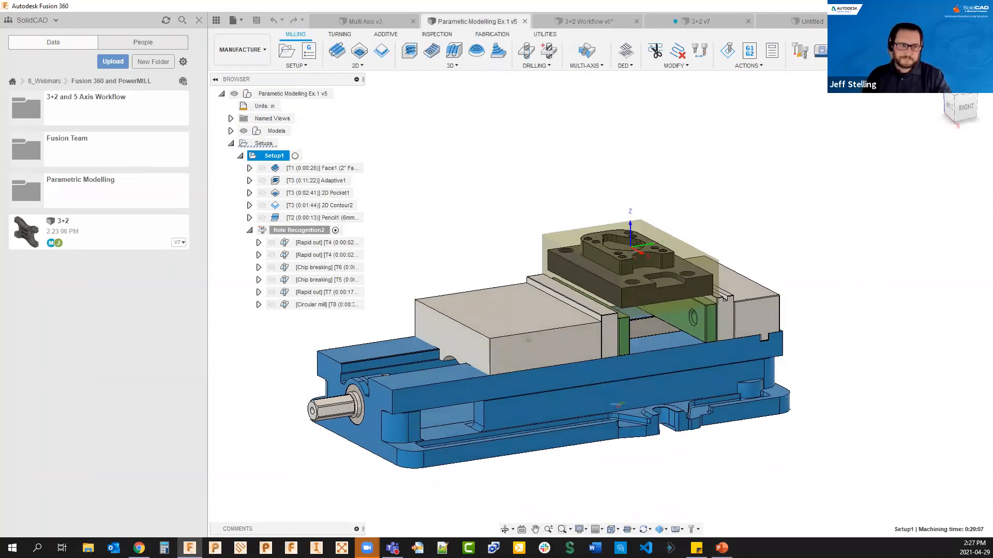
{"action": "scroll", "coordinate": [620, 310], "scroll_direction": "down", "scroll_amount": 1}
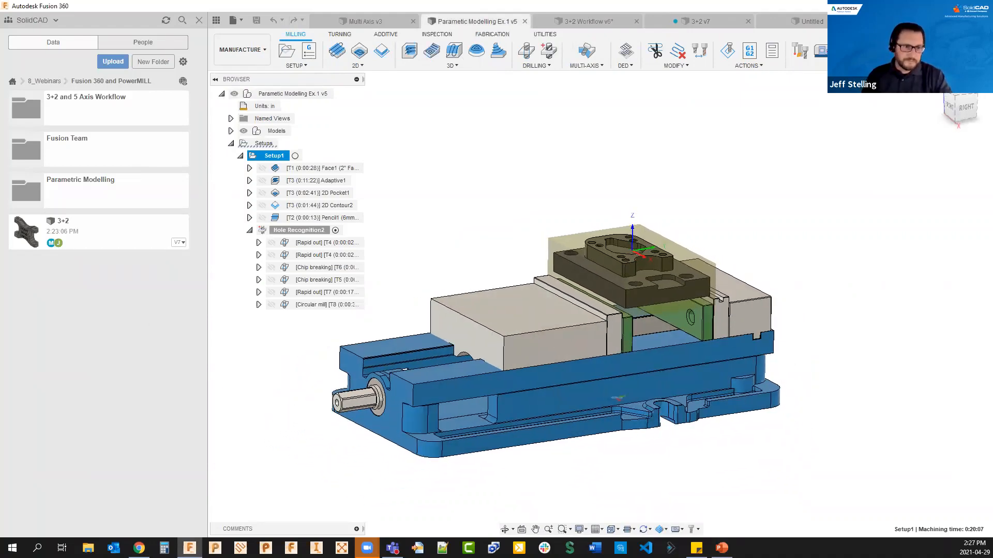
{"action": "key", "text": "alt+Tab"}
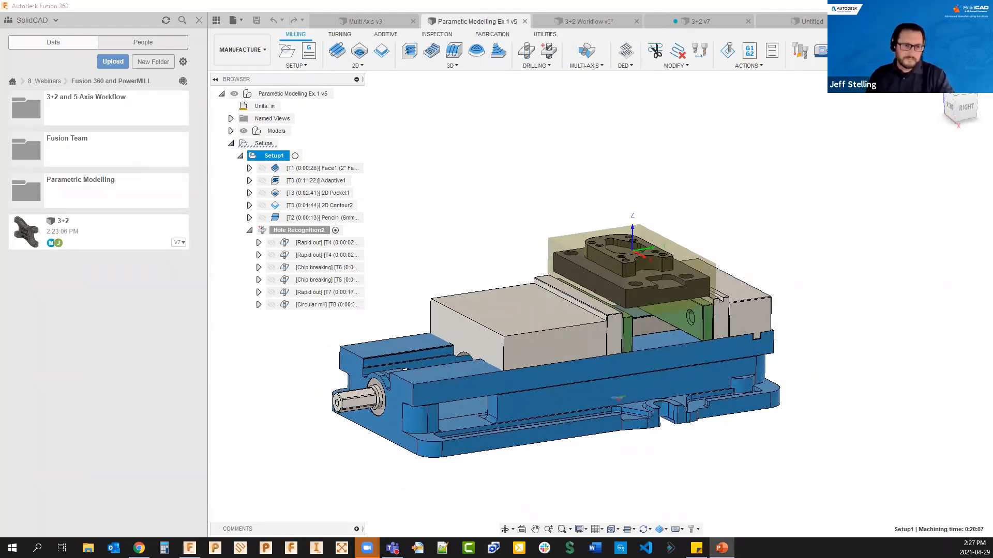
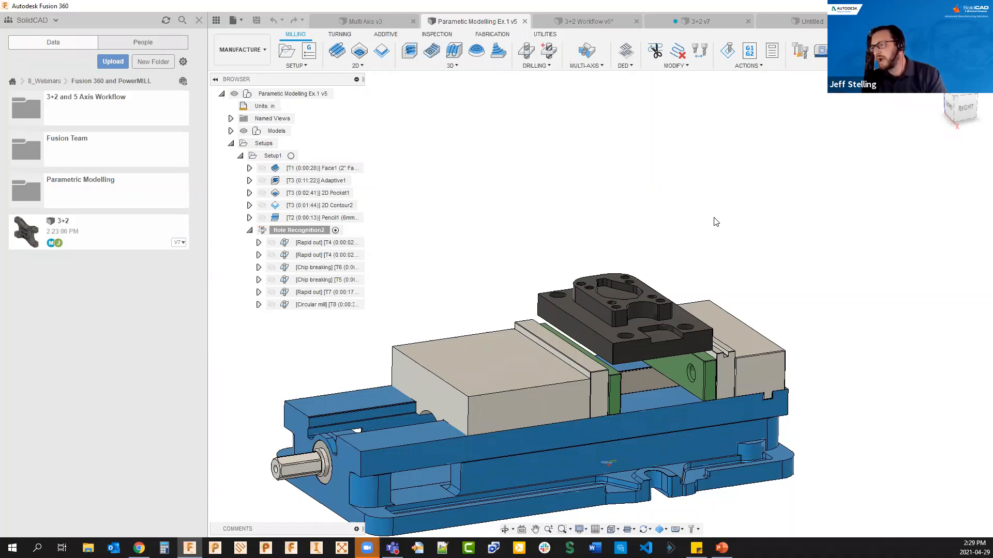
{"action": "middle_click_drag", "start_coordinate": [715, 222], "coordinate": [630, 210], "text": "shift"}
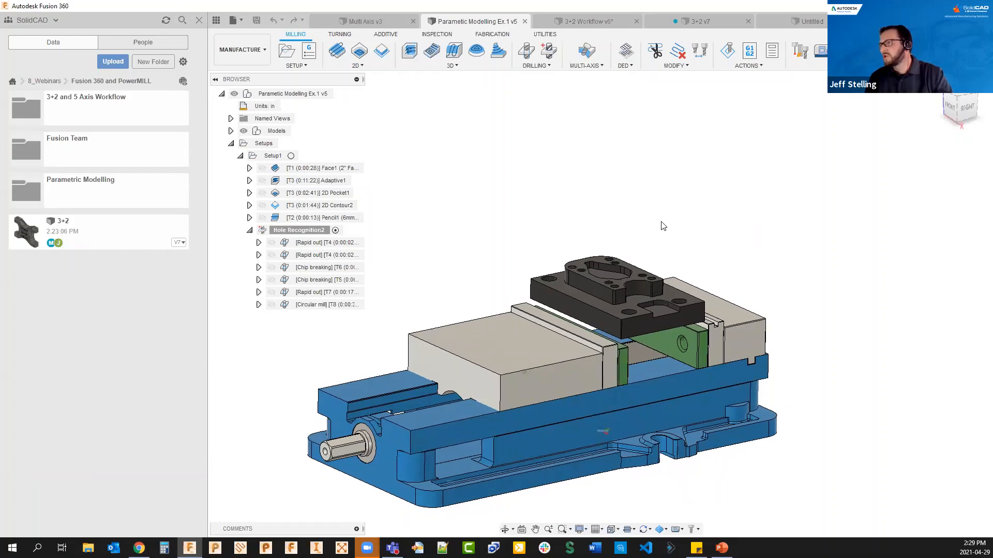
{"action": "left_click", "coordinate": [264, 51]}
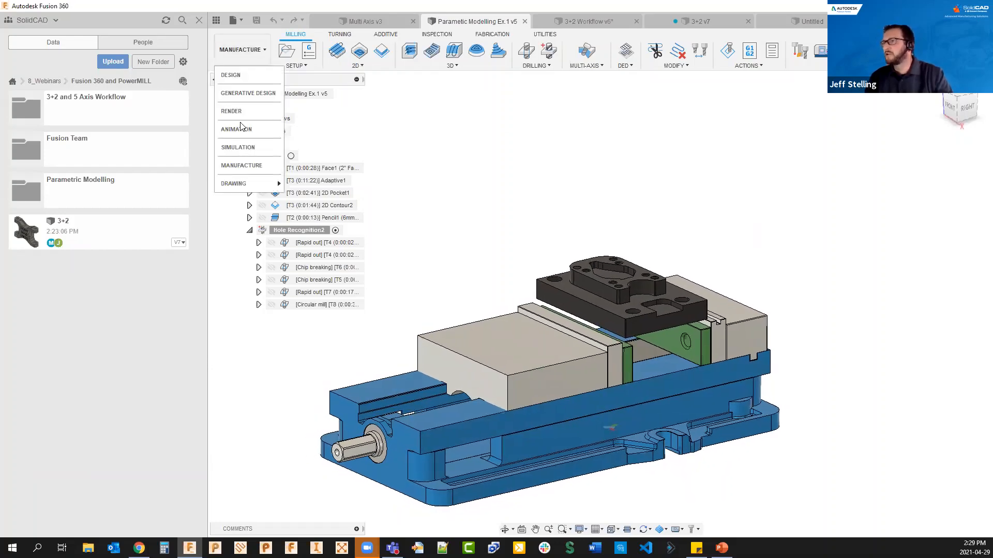
{"action": "left_click", "coordinate": [240, 76]}
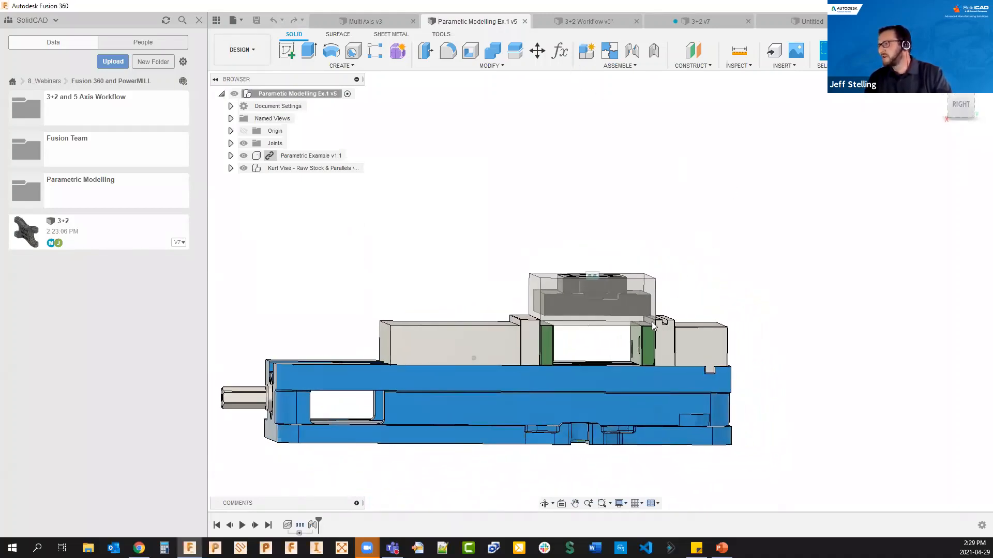
Step: Open the model's parameters and set the StockHeight user parameter to 2 in
{"action": "left_click", "coordinate": [560, 53]}
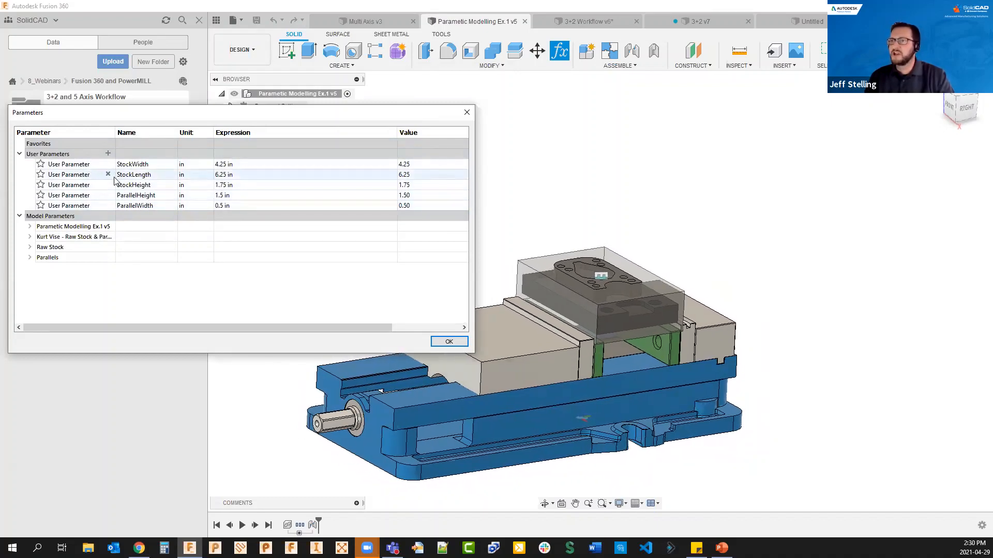
{"action": "left_click", "coordinate": [238, 185]}
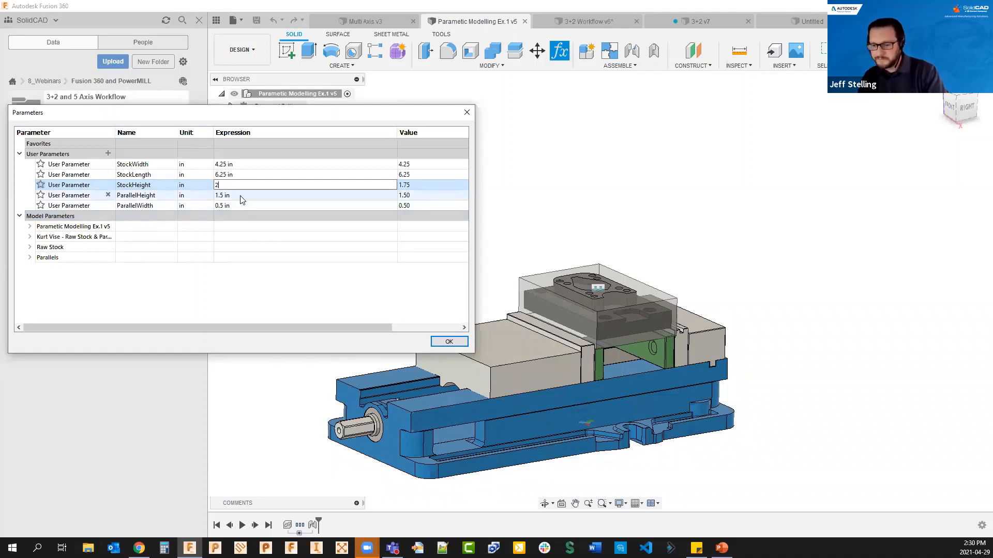
{"action": "key", "text": "Return"}
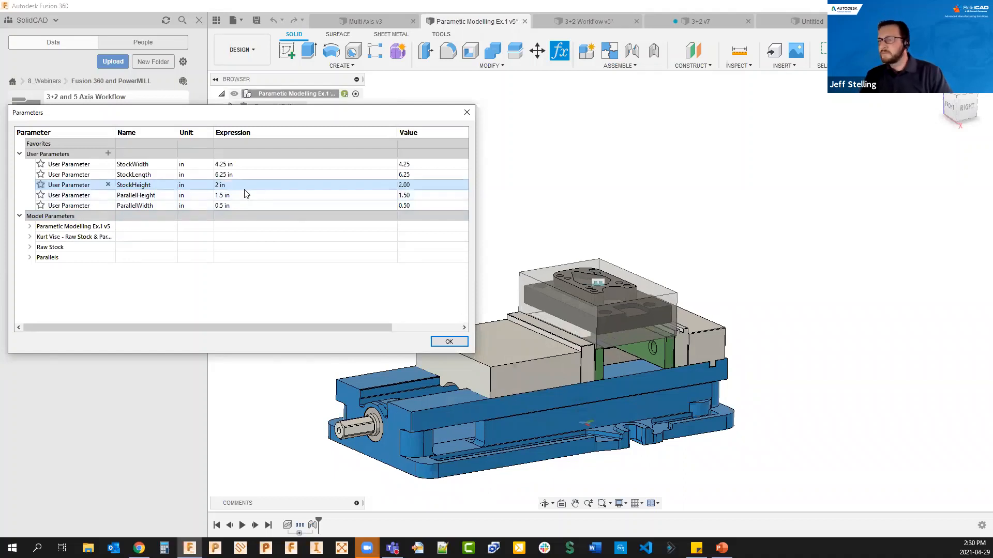
Step: Set the StockHeight user parameter to 2.5 in and examine the stock in the vise
{"action": "left_click", "coordinate": [243, 186]}
{"action": "type", "text": "2."}
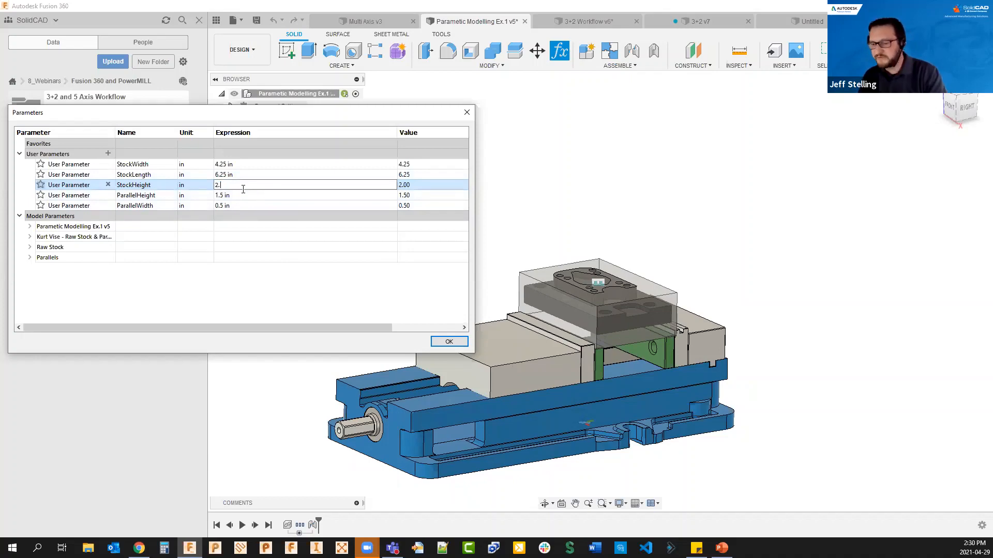
{"action": "type", "text": "5"}
{"action": "key", "text": "Return"}
{"action": "middle_click_drag", "start_coordinate": [568, 236], "coordinate": [561, 240], "text": "shift"}
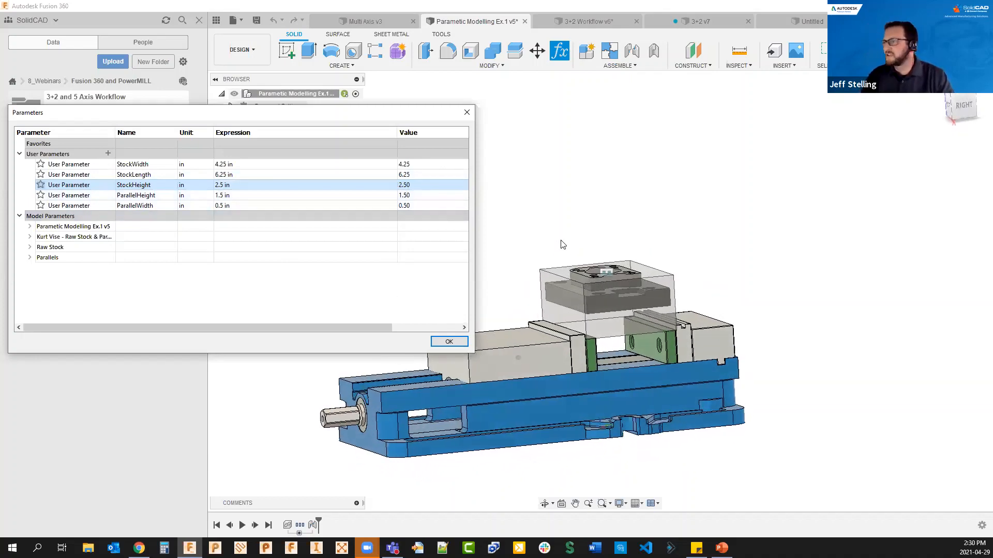
{"action": "middle_click_drag", "start_coordinate": [584, 283], "coordinate": [585, 282], "text": "shift"}
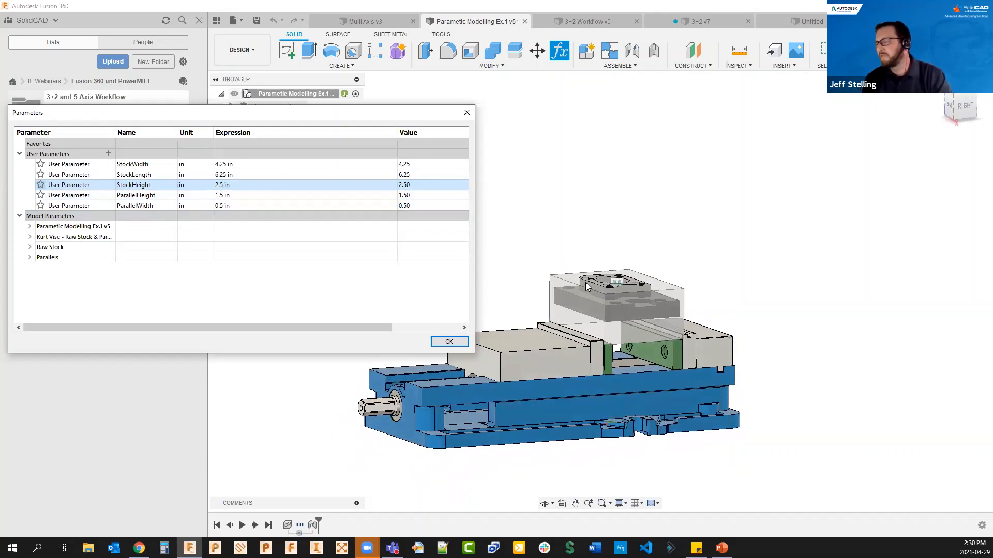
{"action": "middle_click_drag", "start_coordinate": [585, 282], "coordinate": [548, 279], "text": "shift"}
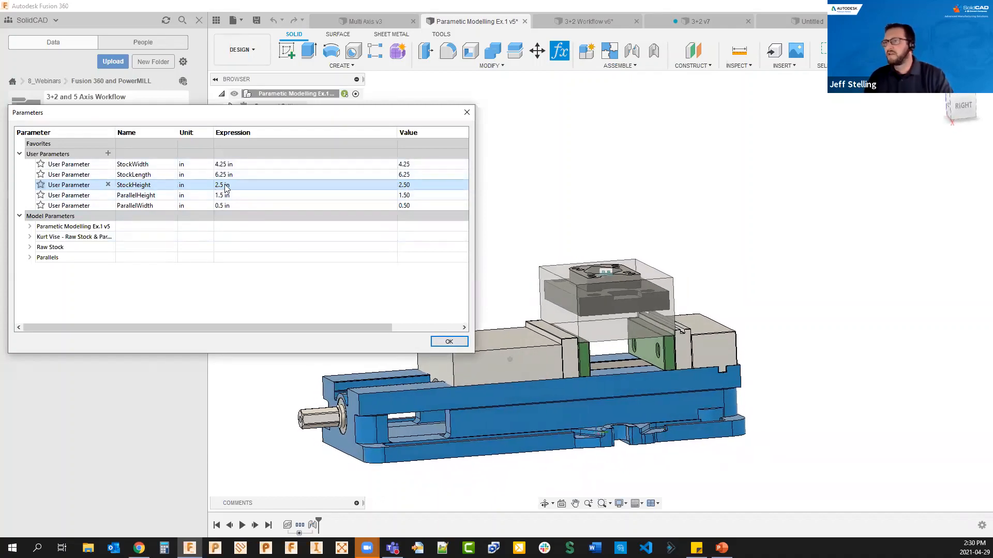
Step: Accept the parameter changes and switch the vise assembly to the Manufacture workspace
{"action": "middle_click_drag", "start_coordinate": [631, 311], "coordinate": [667, 346], "text": "shift"}
{"action": "left_click", "coordinate": [448, 341]}
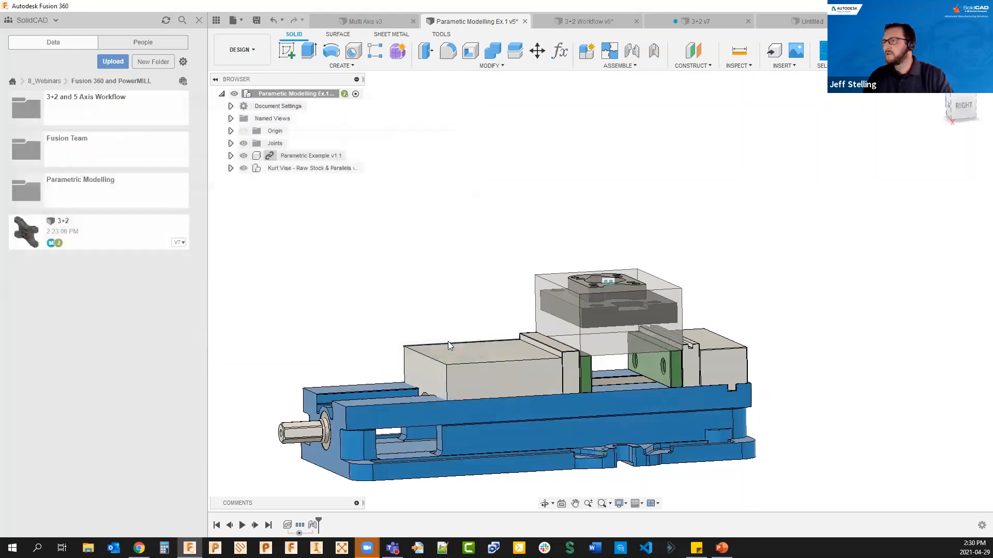
{"action": "left_click", "coordinate": [237, 59]}
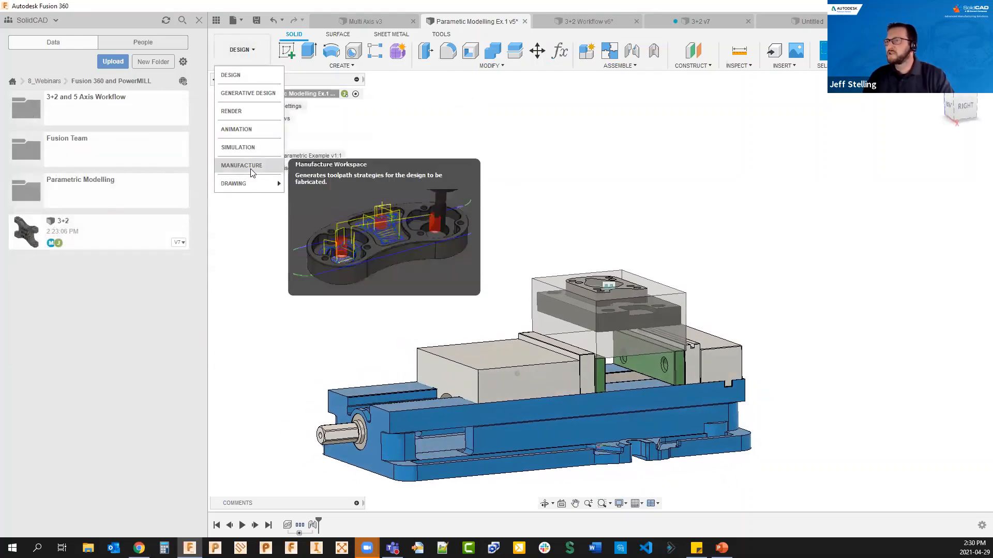
{"action": "left_click", "coordinate": [250, 168]}
{"action": "middle_click_drag", "start_coordinate": [631, 219], "coordinate": [622, 219], "text": "shift"}
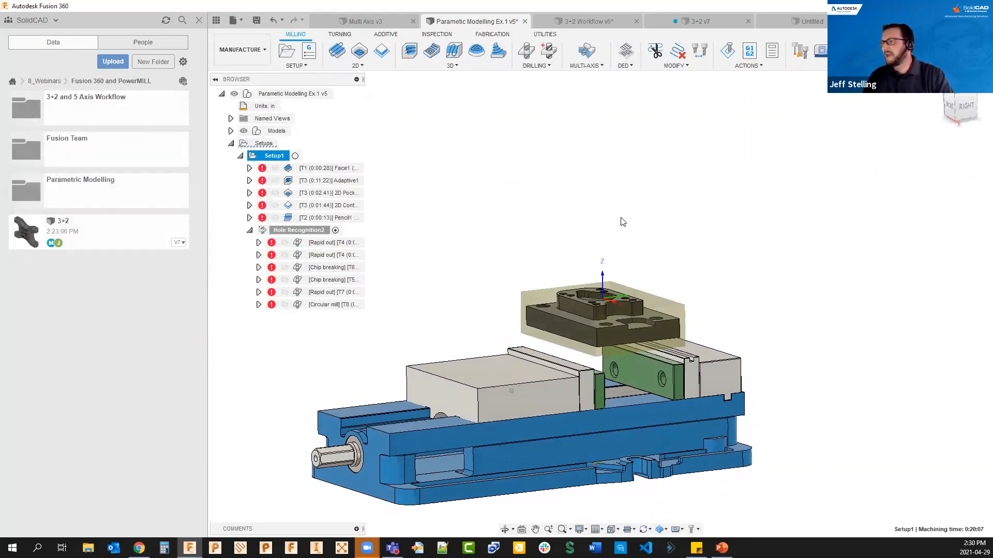
Step: Regenerate all toolpaths in Setup1, including the Hole Recognition2 operations, for the resized stock
{"action": "right_click", "coordinate": [275, 155]}
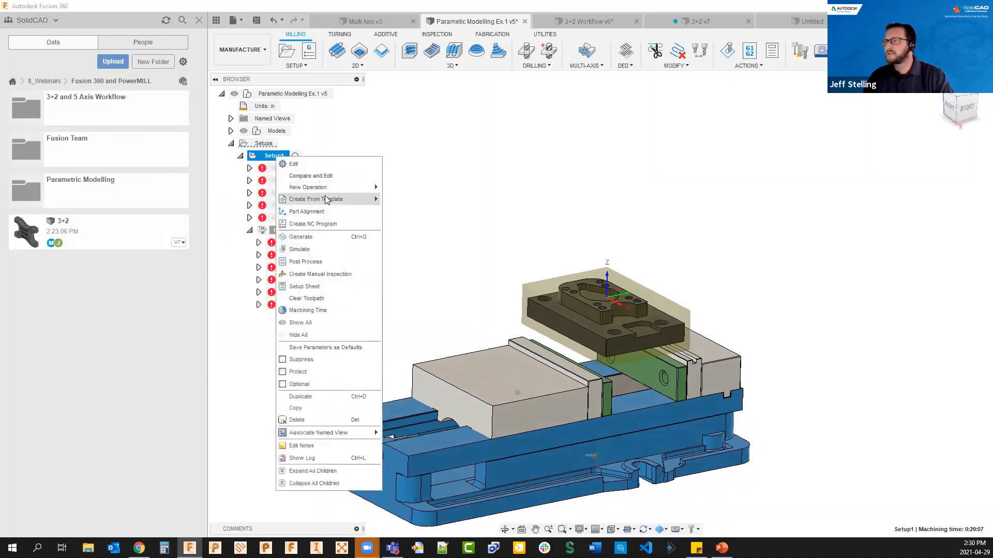
{"action": "left_click", "coordinate": [301, 237]}
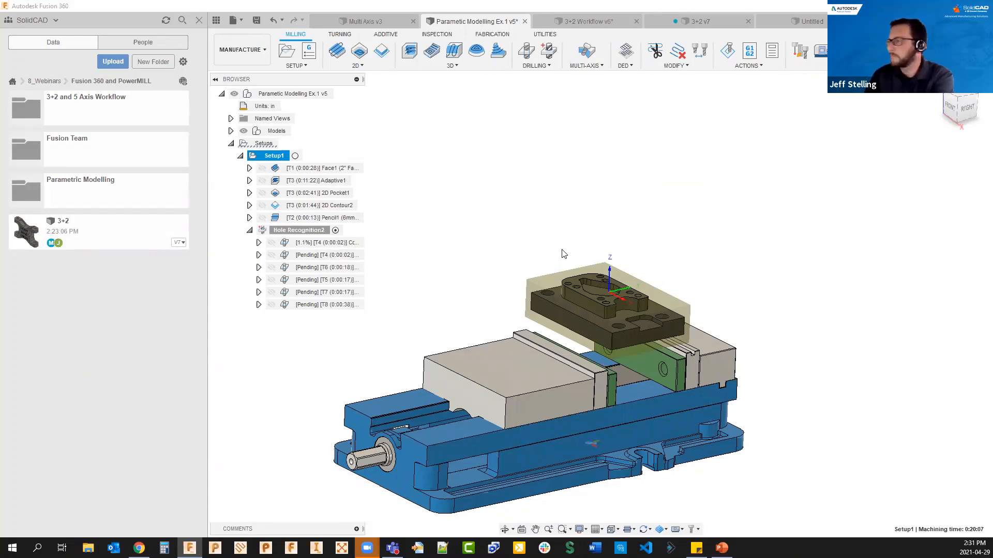
{"action": "scroll", "coordinate": [487, 319], "scroll_direction": "up", "scroll_amount": 1}
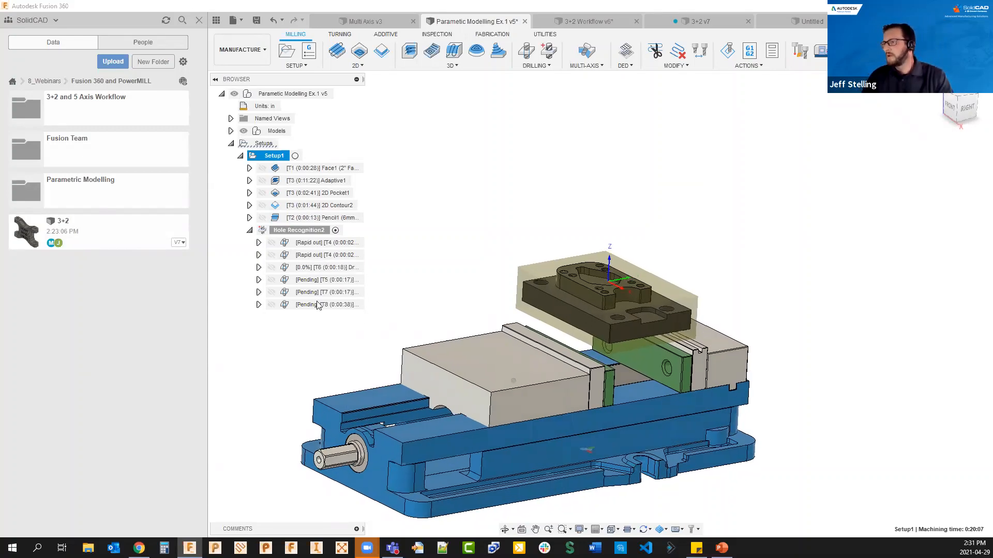
{"action": "scroll", "coordinate": [532, 265], "scroll_direction": "up", "scroll_amount": 2}
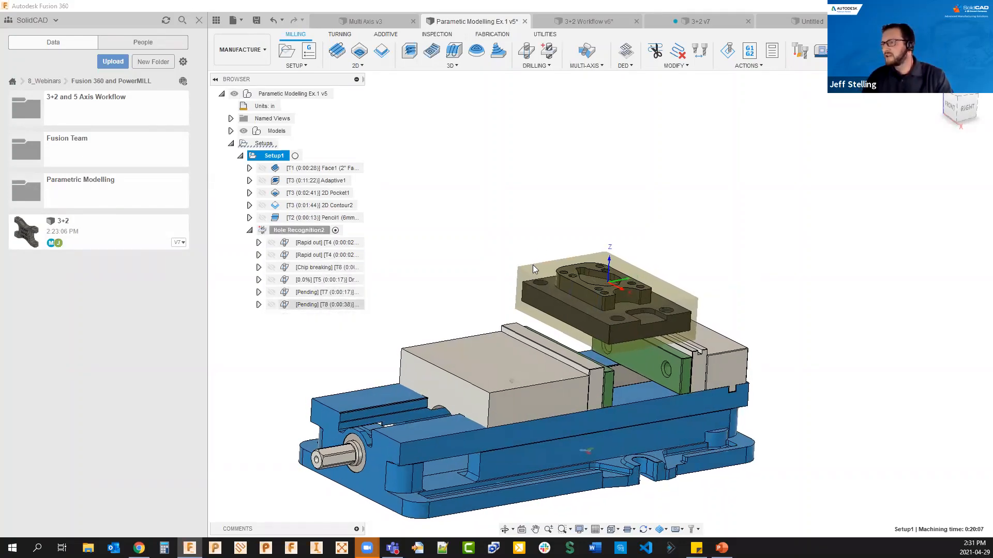
{"action": "middle_click_drag", "start_coordinate": [627, 252], "coordinate": [746, 231], "text": "shift"}
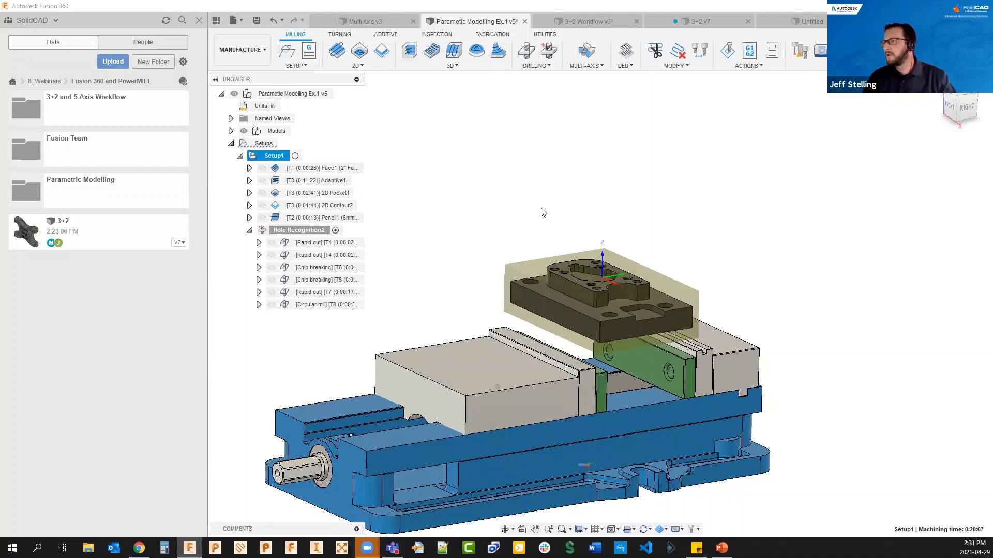
Step: Inspect the regenerated Face1, Adaptive1, 2D Contour2 and Pencil1 toolpaths on the part, finishing back at Face1
{"action": "left_click", "coordinate": [316, 169]}
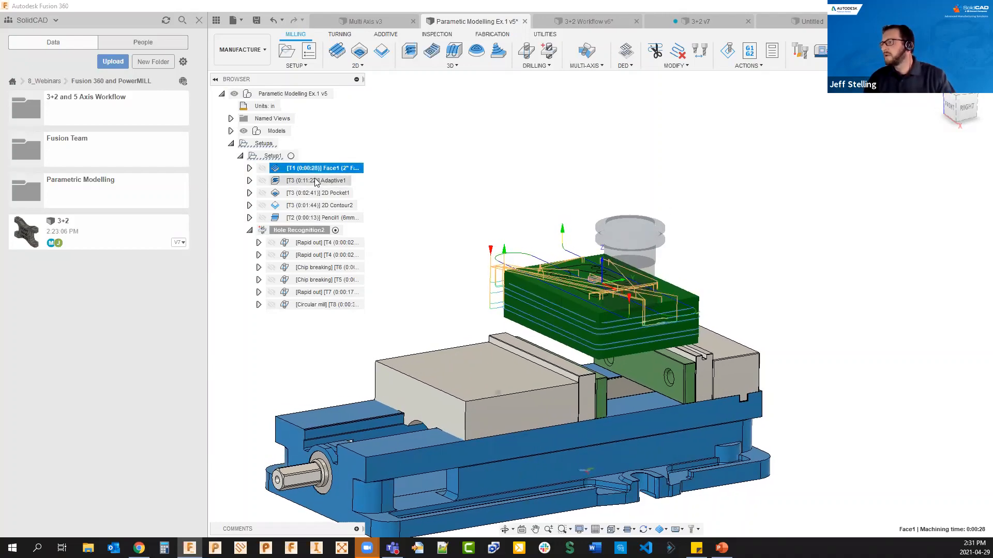
{"action": "left_click", "coordinate": [317, 181]}
{"action": "left_click", "coordinate": [318, 205]}
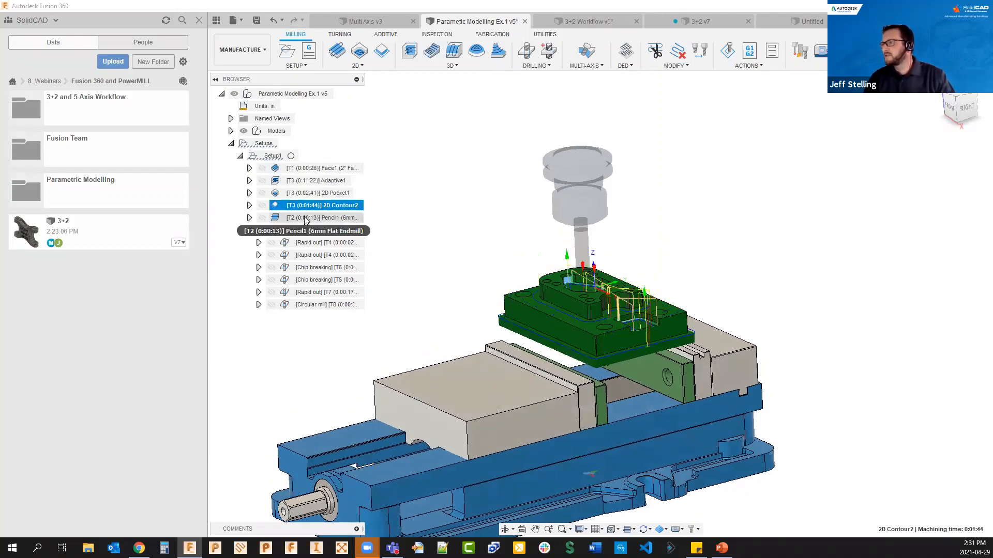
{"action": "left_click", "coordinate": [306, 218]}
{"action": "mouse_move", "coordinate": [802, 313]}
{"action": "middle_mouse_down", "text": "shift"}
{"action": "mouse_move", "coordinate": [813, 304]}
{"action": "mouse_move", "coordinate": [799, 309]}
{"action": "middle_mouse_up", "text": "shift"}
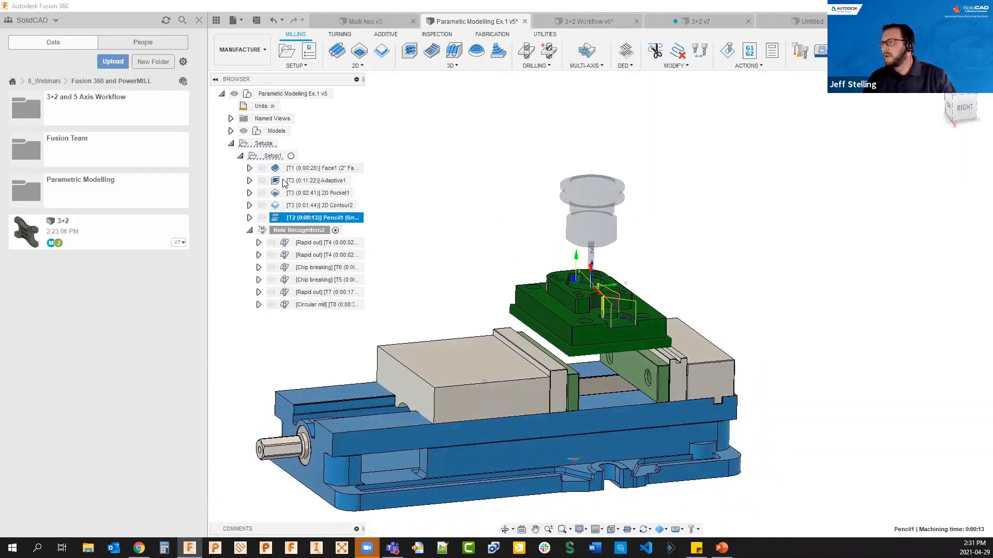
{"action": "scroll", "coordinate": [701, 265], "scroll_direction": "up", "scroll_amount": 2}
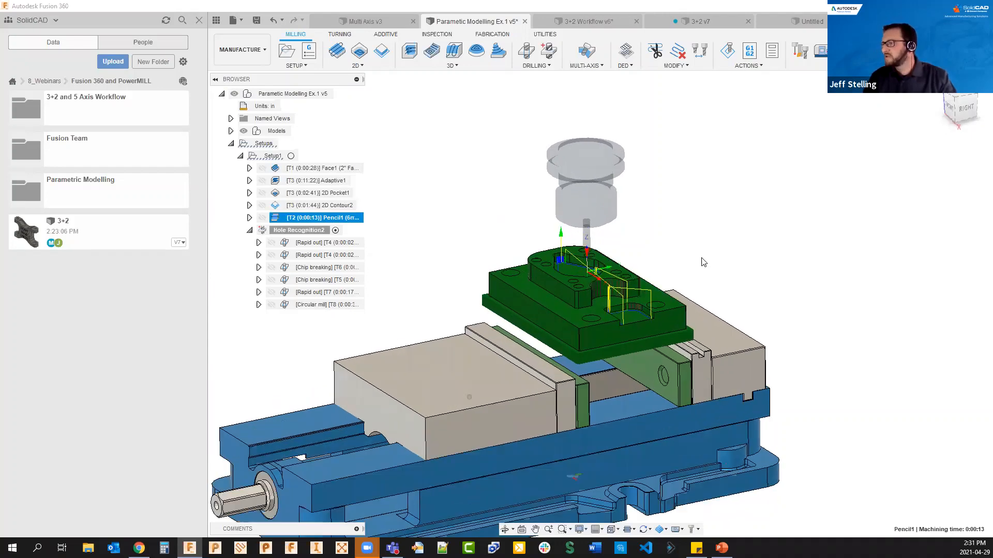
{"action": "middle_click_drag", "start_coordinate": [701, 265], "coordinate": [716, 260], "text": "shift"}
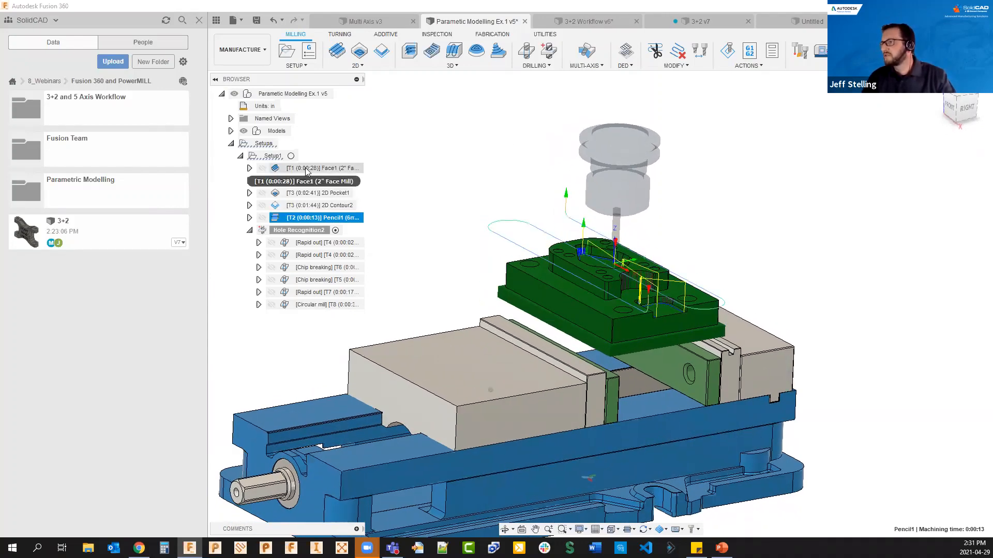
{"action": "left_click", "coordinate": [307, 169]}
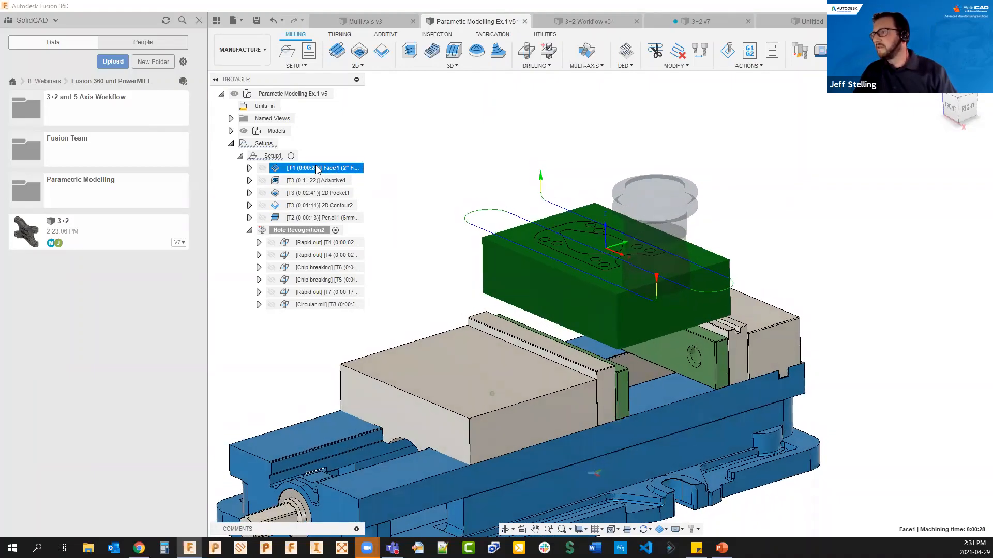
Step: Look through the available 2D and 3D milling strategies, including the descriptions of Circular and Spiral
{"action": "left_click", "coordinate": [357, 66]}
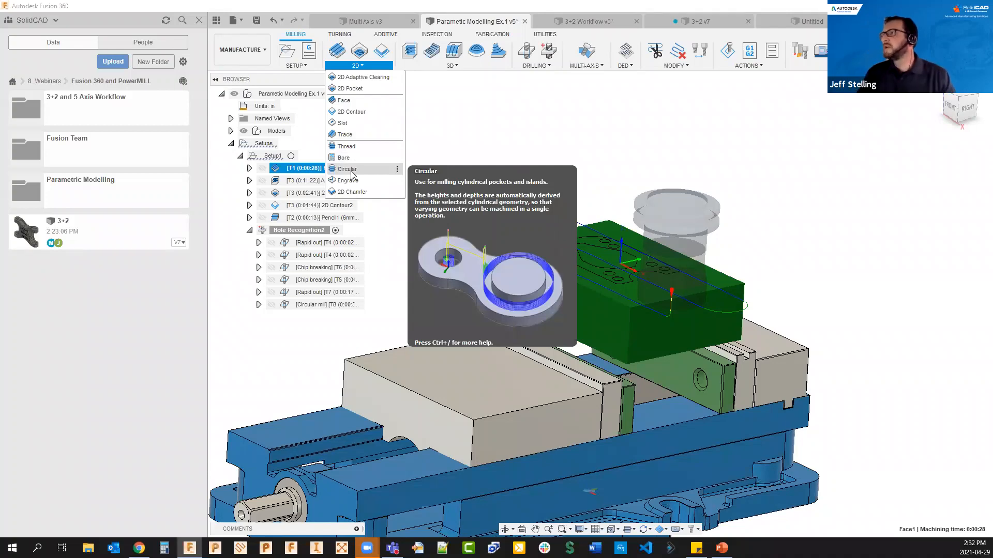
{"action": "left_click", "coordinate": [452, 66]}
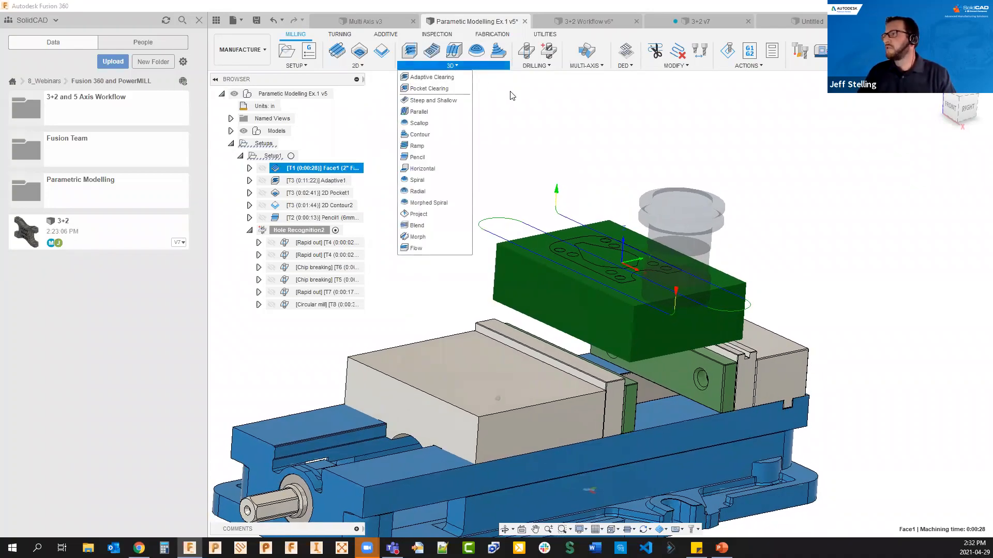
{"action": "left_click", "coordinate": [511, 92]}
{"action": "left_click", "coordinate": [483, 67]}
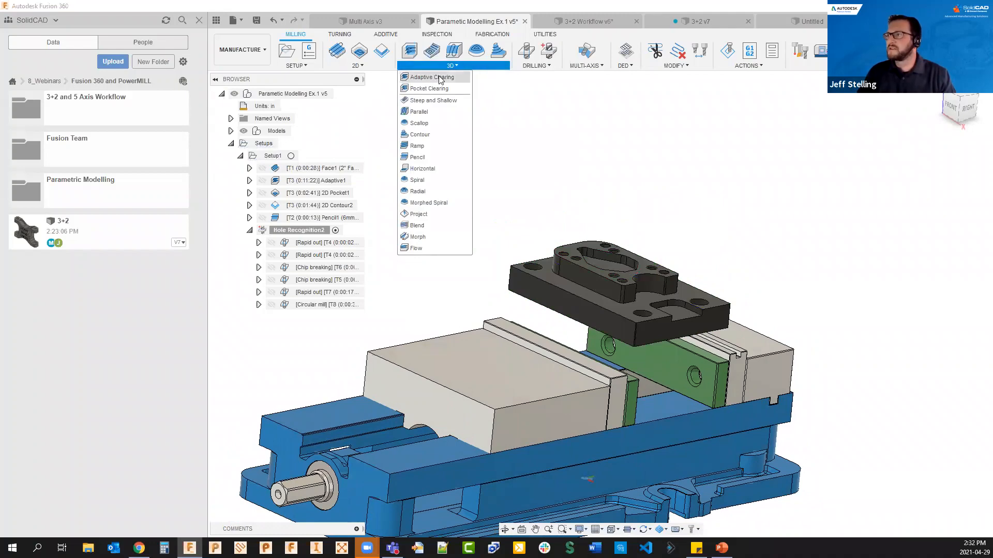
{"action": "mouse_move", "coordinate": [430, 89]}
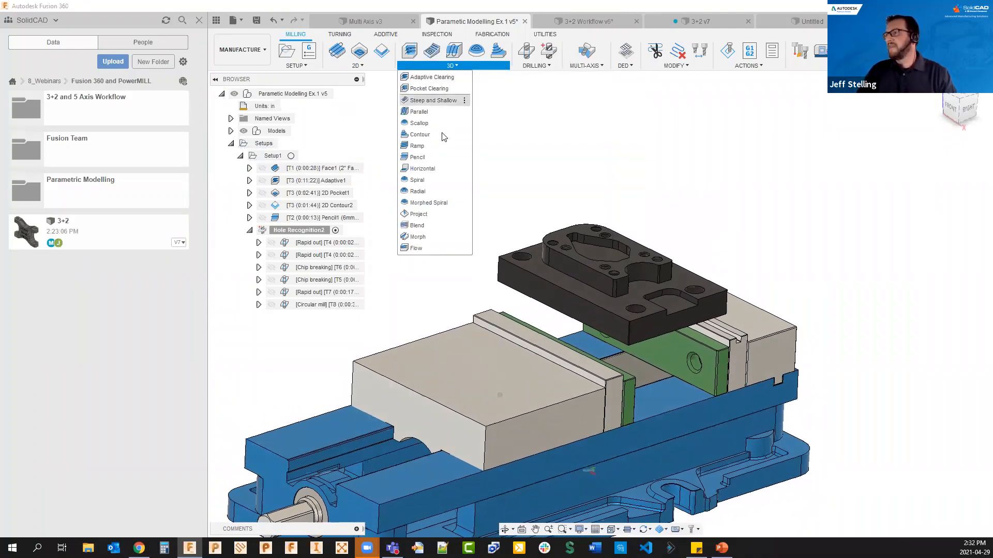
{"action": "mouse_move", "coordinate": [434, 180]}
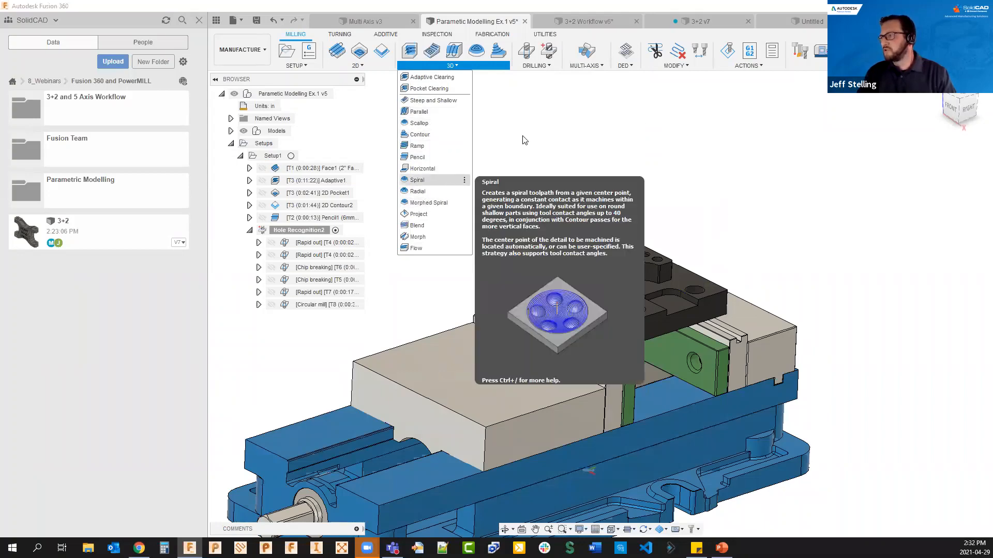
{"action": "left_click", "coordinate": [535, 121]}
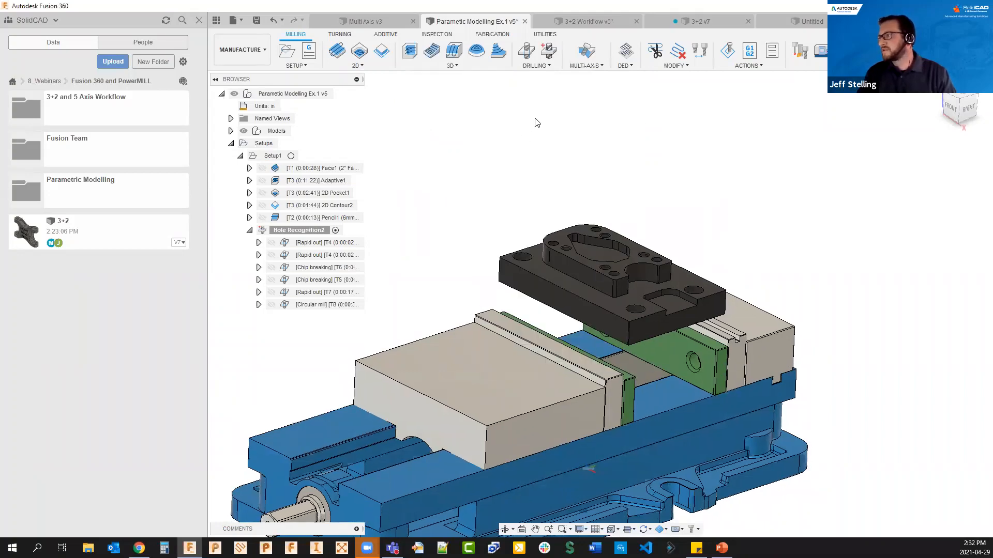
Step: Review the Setup1 milling toolpaths in order: Face1, Adaptive1, 2D Pocket1, 2D Contour2 and Pencil1
{"action": "left_click", "coordinate": [310, 169]}
{"action": "left_click", "coordinate": [309, 169]}
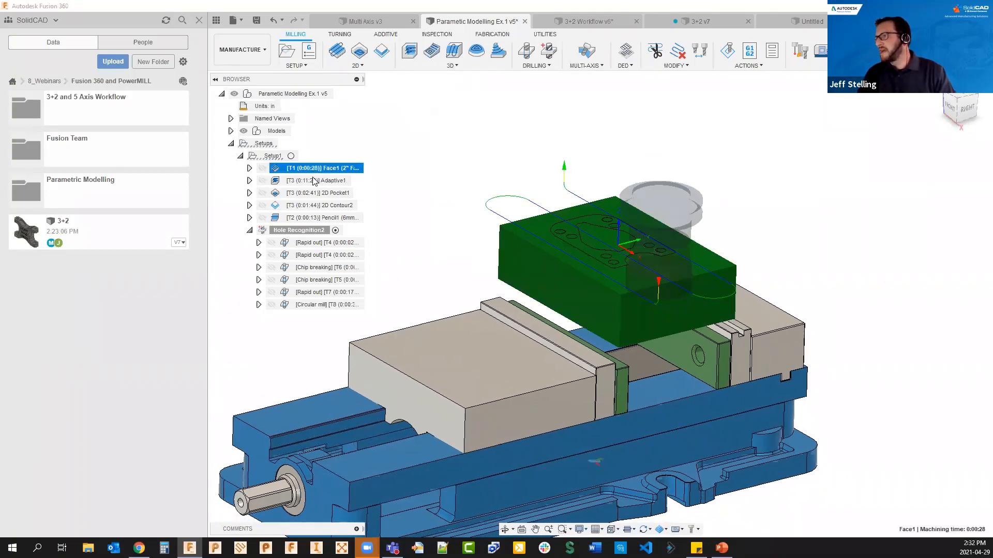
{"action": "left_click", "coordinate": [300, 169], "text": "ctrl"}
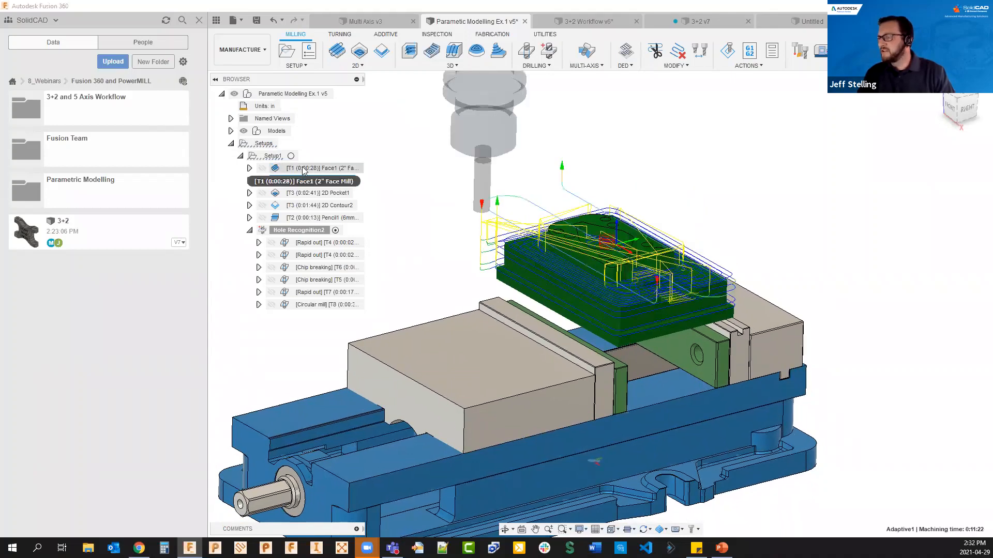
{"action": "left_click", "coordinate": [308, 170]}
{"action": "scroll", "coordinate": [650, 281], "scroll_direction": "up", "scroll_amount": 4}
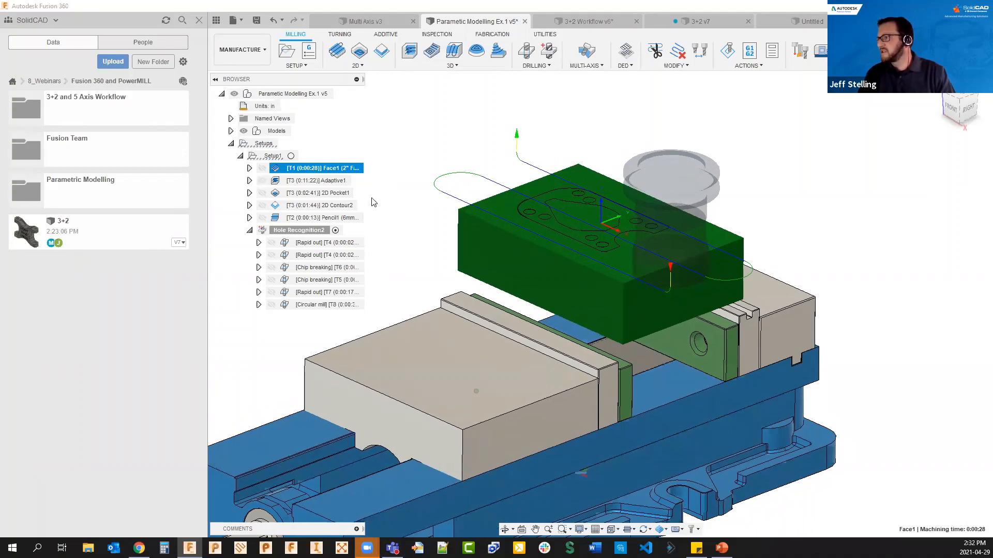
{"action": "left_click", "coordinate": [313, 180]}
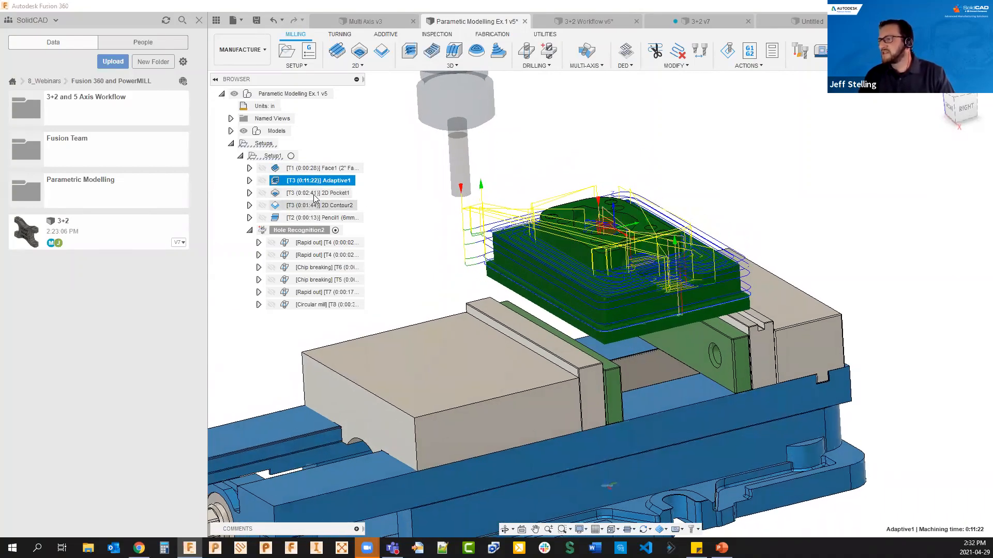
{"action": "left_click", "coordinate": [314, 195]}
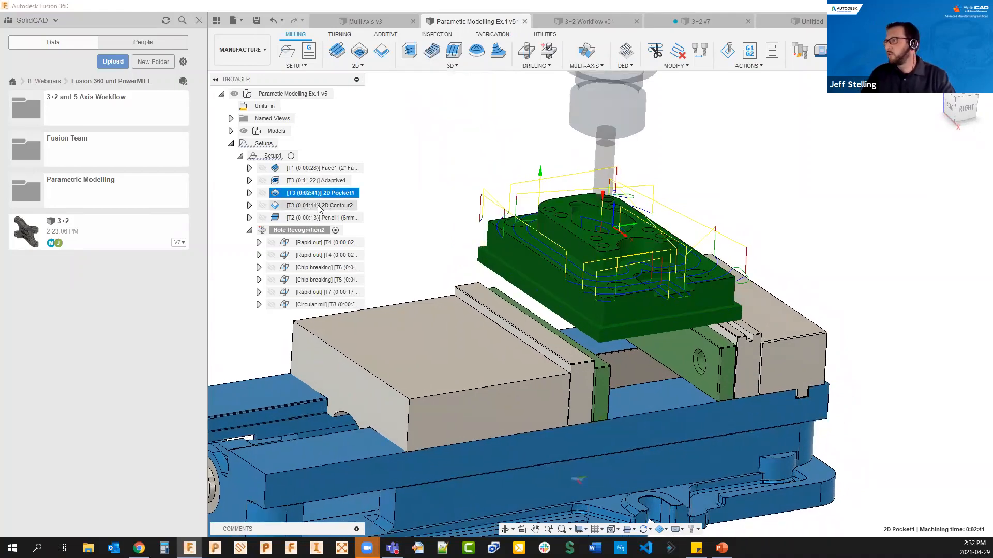
{"action": "left_click", "coordinate": [317, 206]}
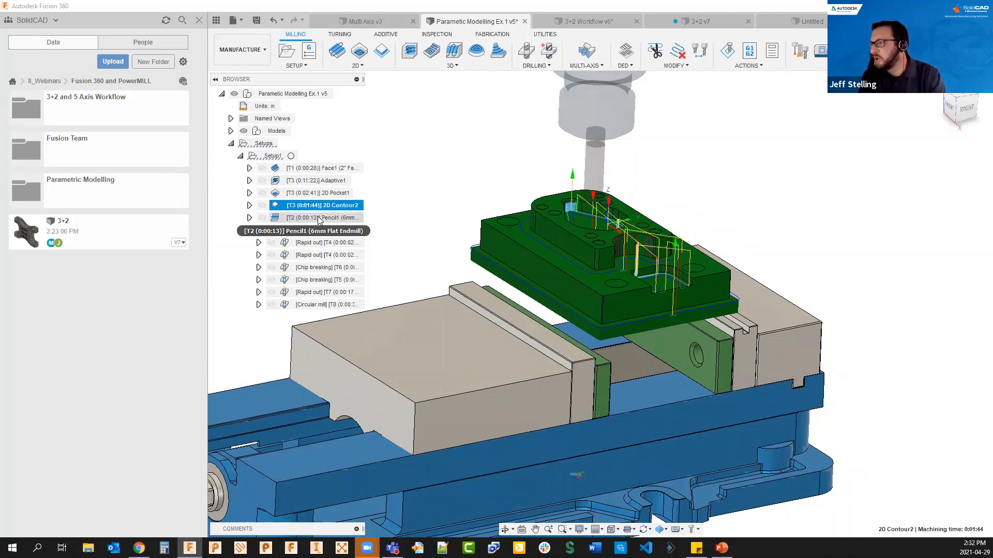
{"action": "left_click", "coordinate": [318, 218]}
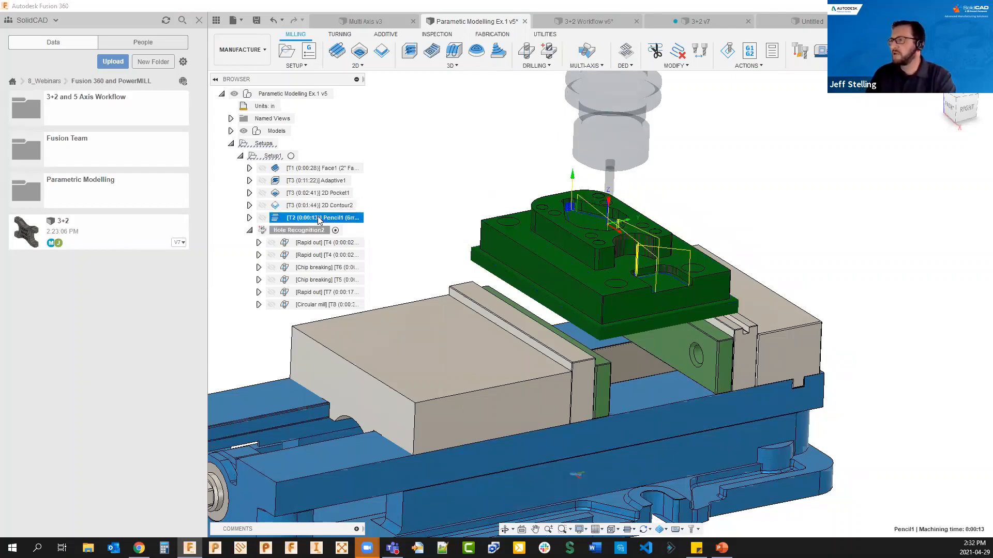
Step: Review the Hole Recognition2 toolpaths, from the rapid out and chip breaking drilling operations to the circular mill operation
{"action": "left_click", "coordinate": [321, 255]}
{"action": "left_click", "coordinate": [326, 269]}
{"action": "left_click", "coordinate": [328, 280]}
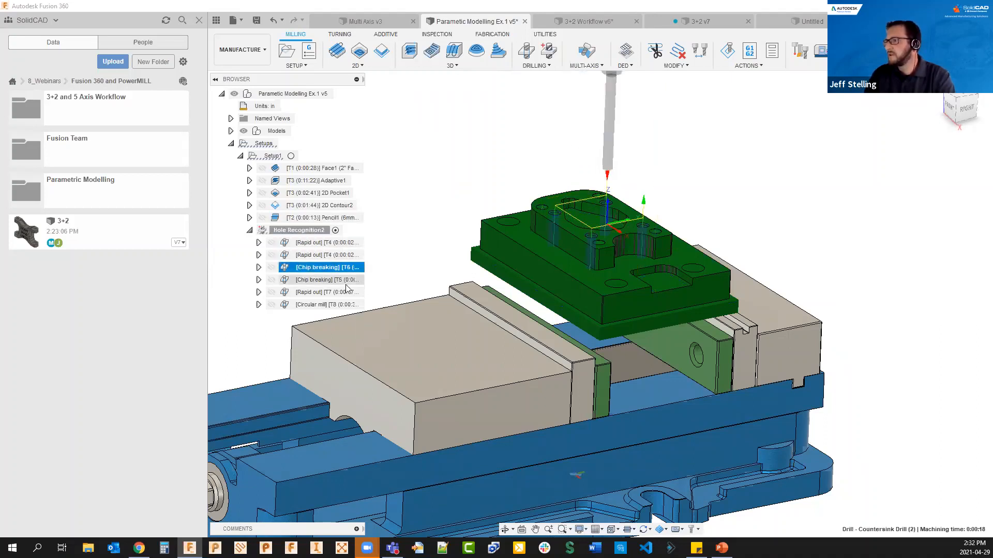
{"action": "left_click", "coordinate": [331, 292]}
{"action": "left_click", "coordinate": [330, 305]}
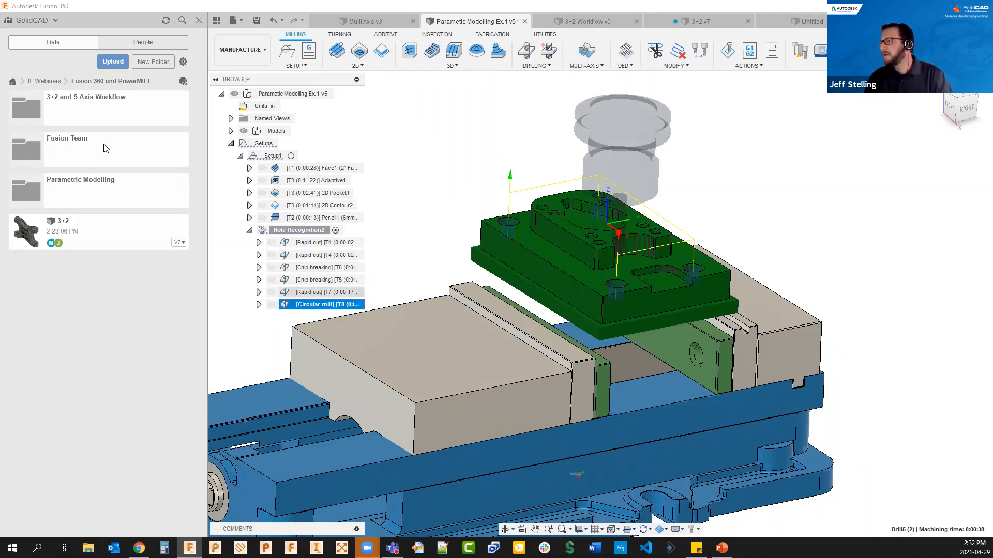
Step: Revisit the Adaptive1 and Face1 toolpaths, clear the selection and view the whole vise assembly
{"action": "left_click", "coordinate": [313, 180]}
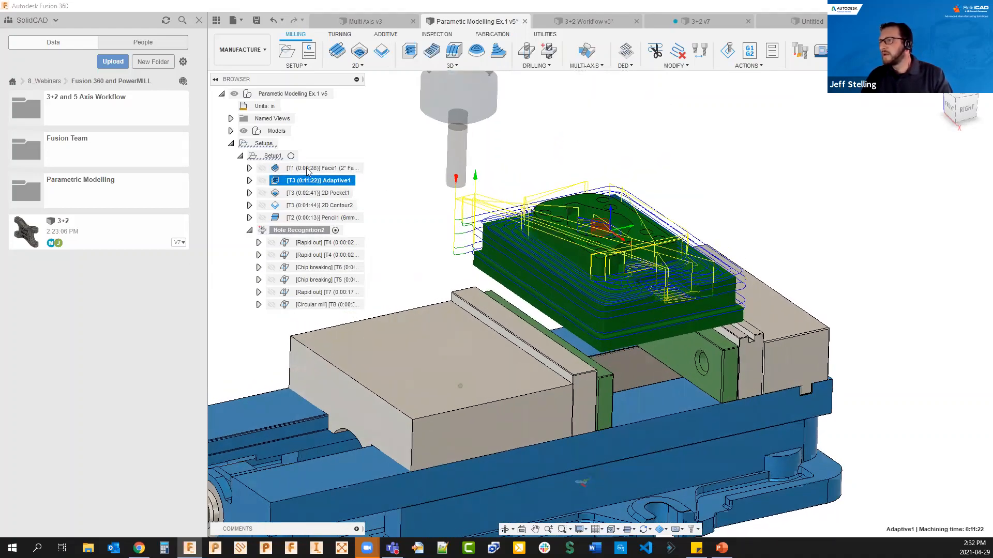
{"action": "left_click", "coordinate": [309, 168]}
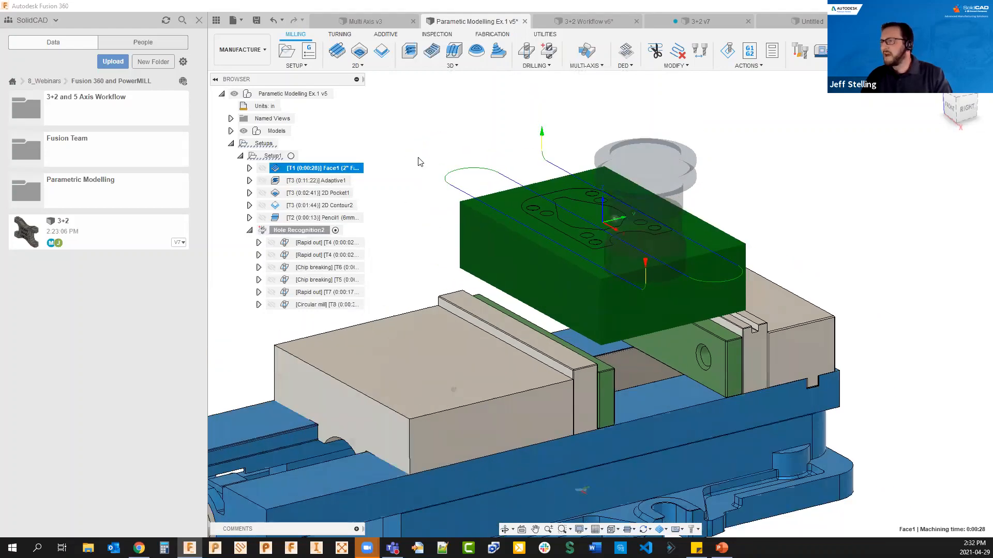
{"action": "left_click", "coordinate": [419, 162]}
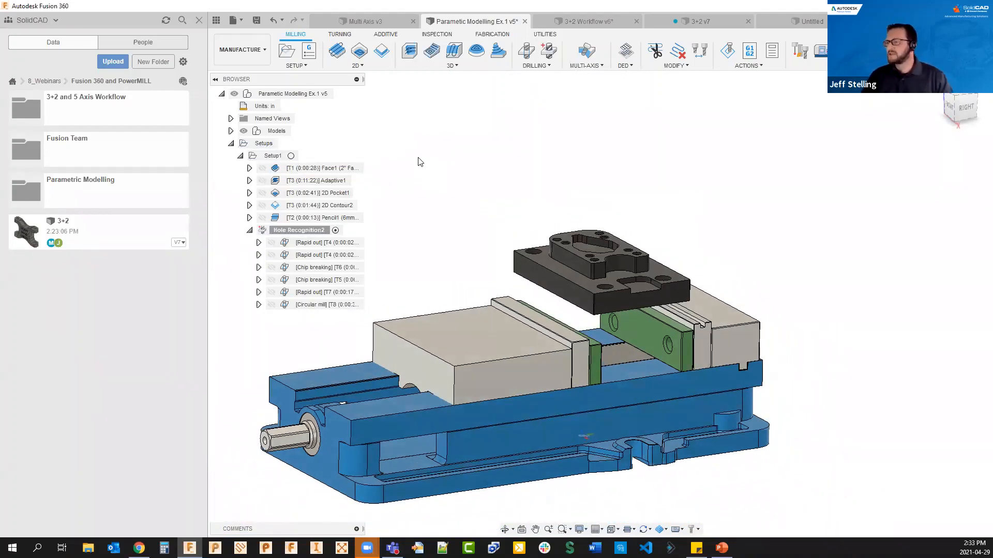
{"action": "middle_click_drag", "start_coordinate": [552, 370], "coordinate": [623, 397], "text": "shift"}
{"action": "scroll", "coordinate": [626, 401], "scroll_direction": "down", "scroll_amount": 1}
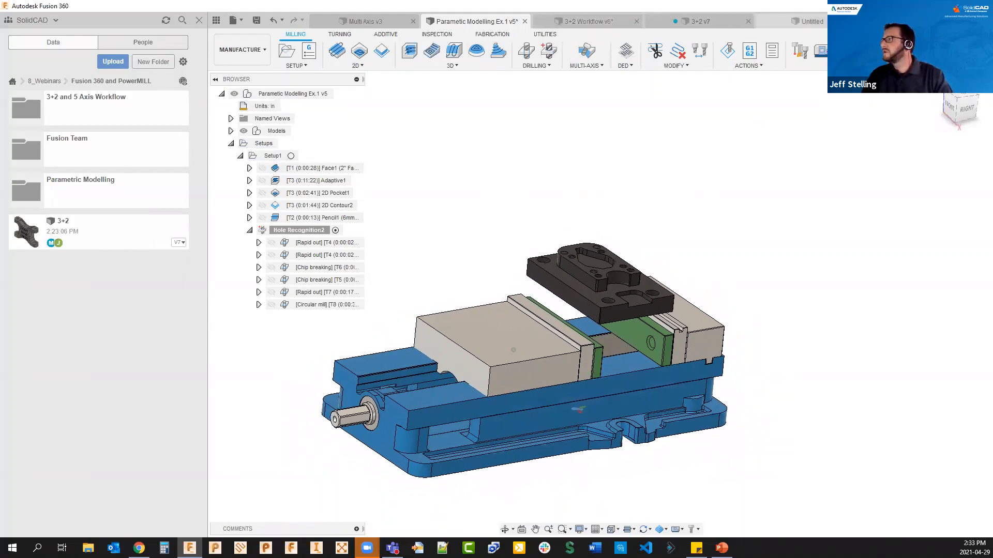
Step: Bring up the Untitled document and open the Parametric Modelling folder in the project data
{"action": "left_click", "coordinate": [809, 21]}
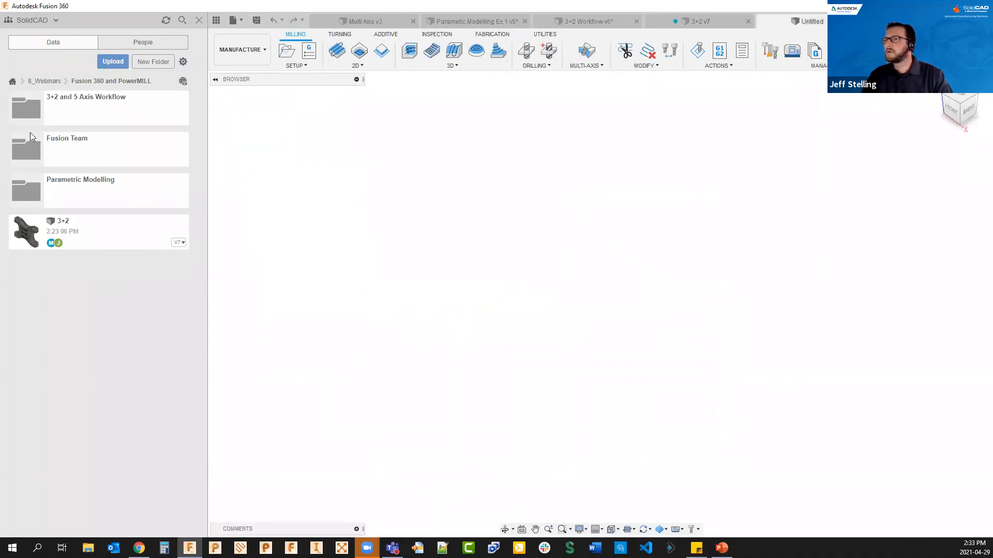
{"action": "left_click", "coordinate": [65, 187]}
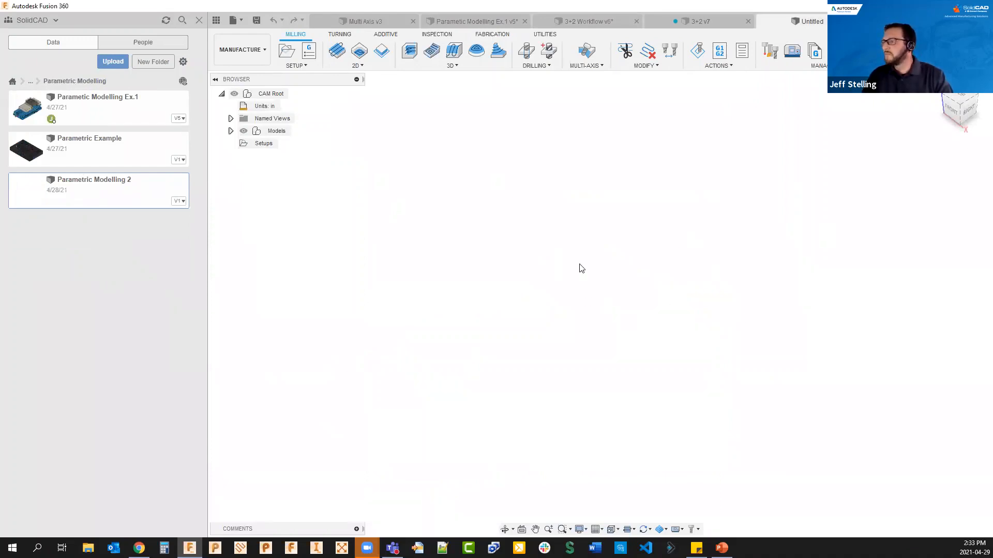
Step: Insert the Parametric Example part into the Parametric Modelling 2 design at its default position
{"action": "left_click_drag", "start_coordinate": [95, 155], "coordinate": [486, 283]}
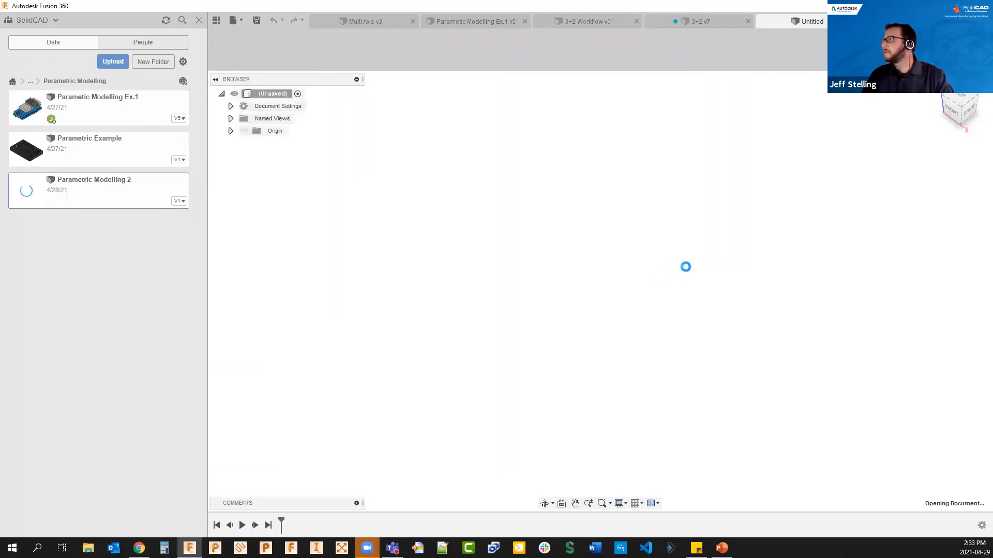
{"action": "left_click_drag", "start_coordinate": [40, 151], "coordinate": [462, 249]}
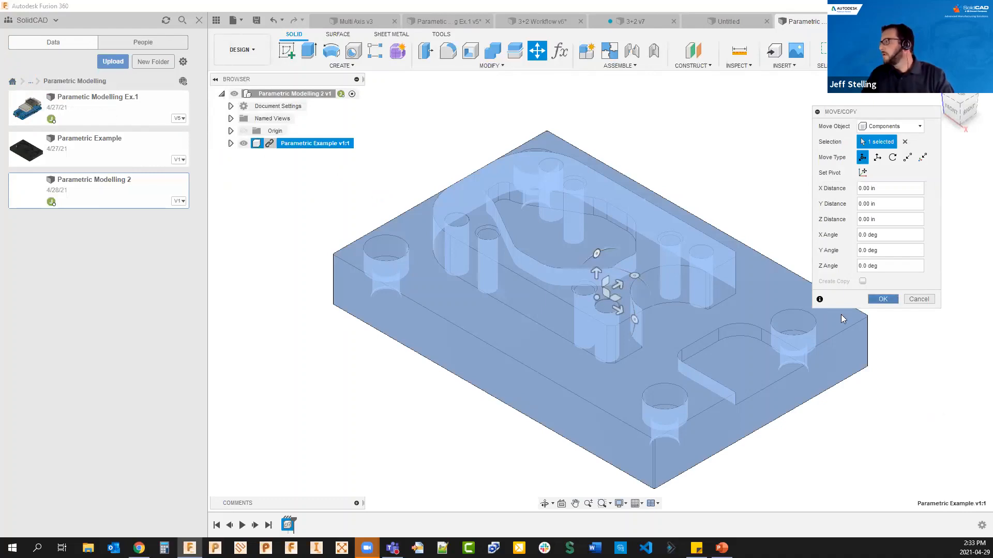
{"action": "left_click", "coordinate": [882, 300]}
Step: Insert Kurt Vise - Raw Stock & Parallels from the Milling Vises folder of 1_Master Files into Parametric Modelling 2 at its default position
{"action": "left_click", "coordinate": [13, 82]}
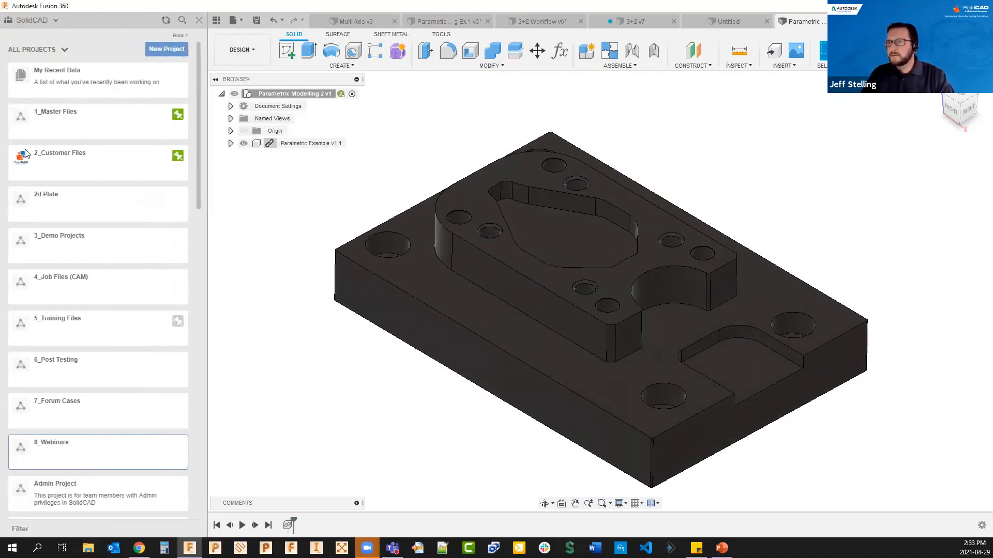
{"action": "left_click", "coordinate": [54, 118]}
{"action": "left_click", "coordinate": [76, 314]}
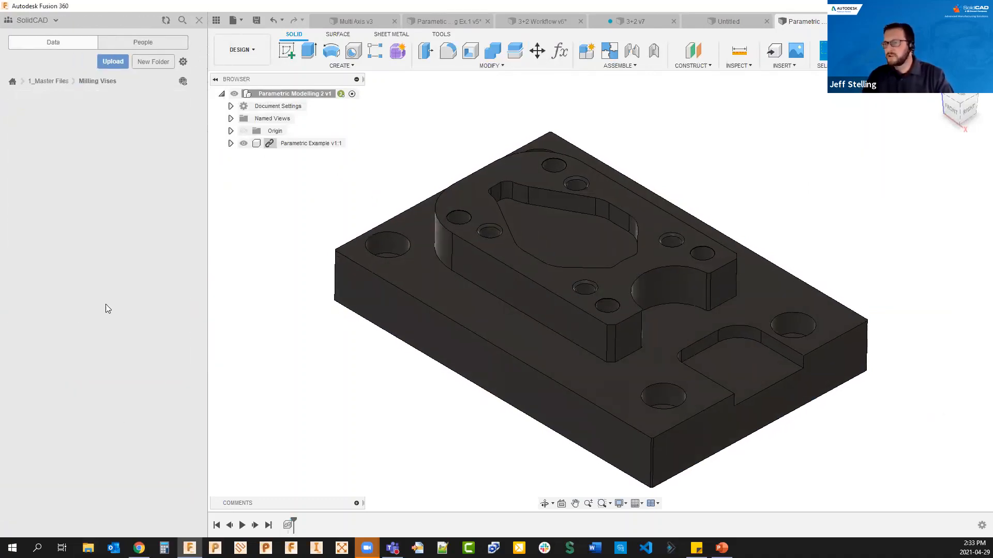
{"action": "left_click_drag", "start_coordinate": [153, 246], "coordinate": [381, 210]}
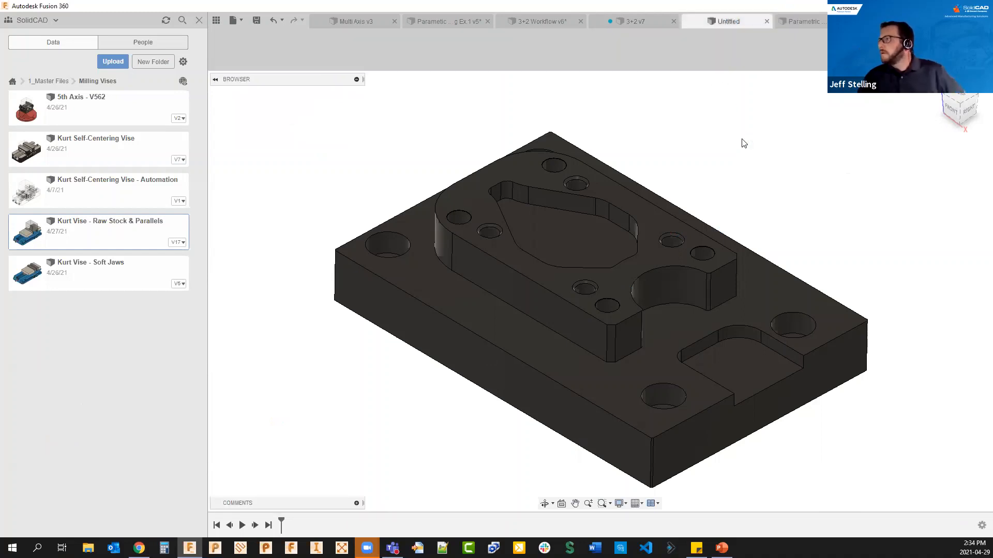
{"action": "left_click", "coordinate": [819, 20]}
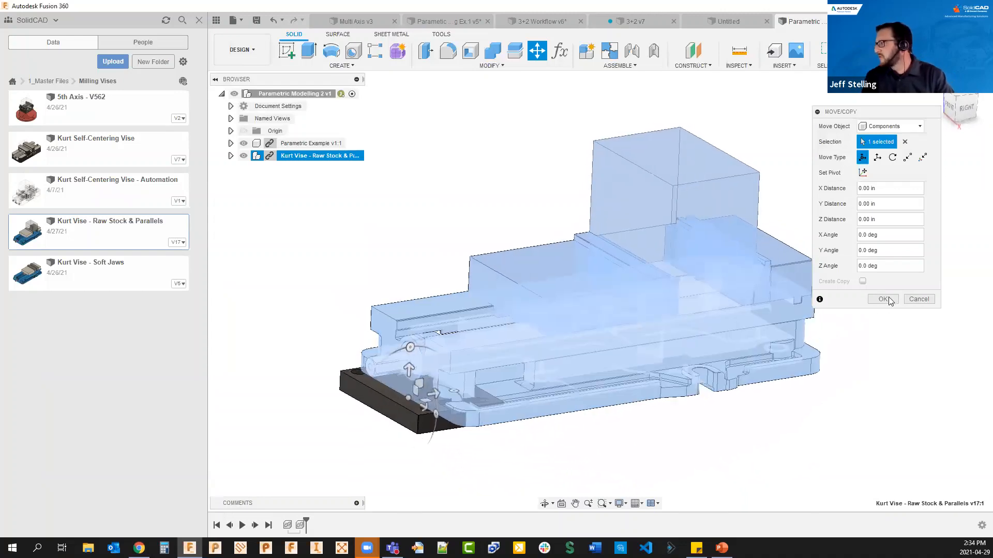
{"action": "left_click", "coordinate": [882, 301]}
Step: Joint the underside of Parametric Example to the top of the vise's Raw Stock with a Z offset of -0.5 in, hiding the vise temporarily for access
{"action": "middle_click_drag", "start_coordinate": [753, 261], "coordinate": [602, 258], "text": "shift"}
{"action": "left_click", "coordinate": [244, 156]}
{"action": "middle_click_drag", "start_coordinate": [428, 456], "coordinate": [628, 57], "text": "shift"}
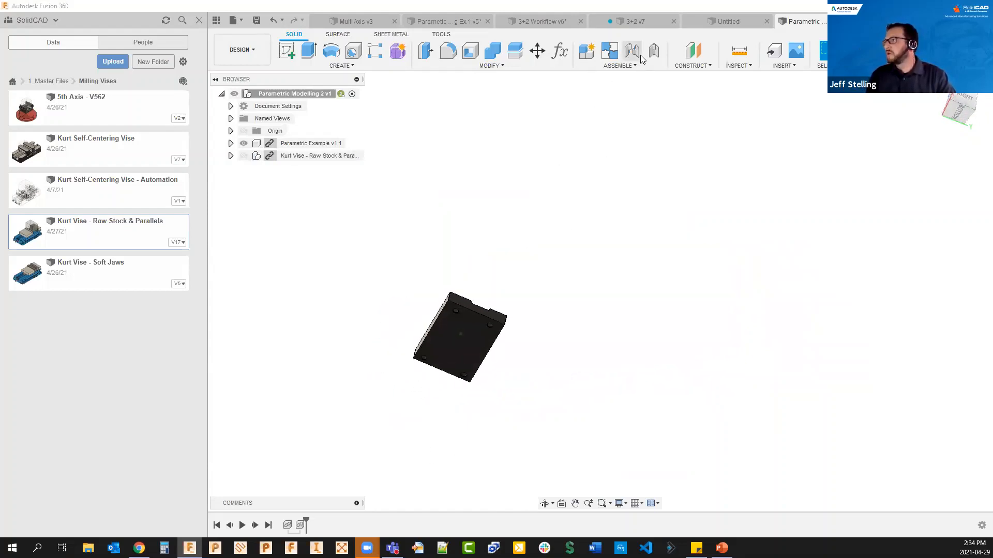
{"action": "left_click", "coordinate": [632, 50]}
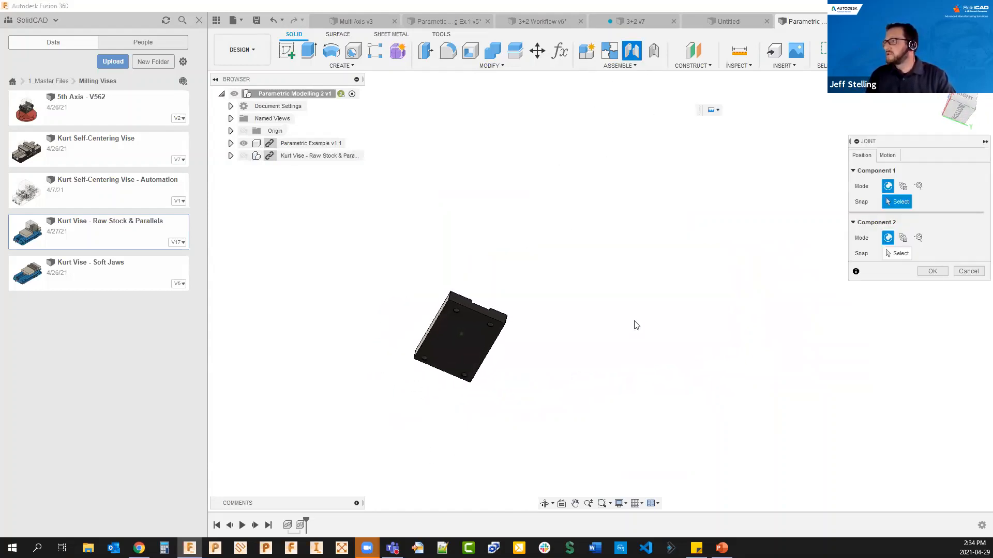
{"action": "left_click", "coordinate": [457, 349]}
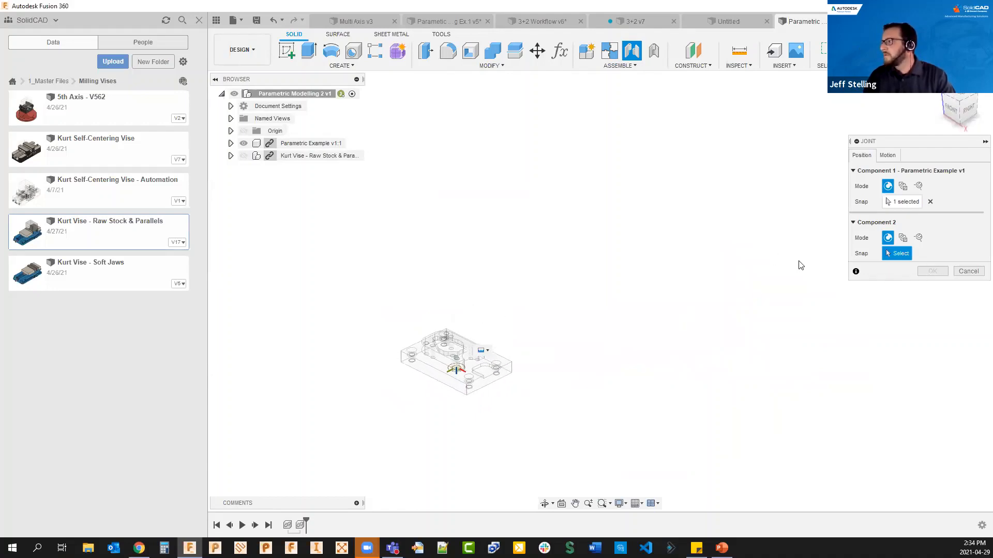
{"action": "left_click", "coordinate": [244, 156]}
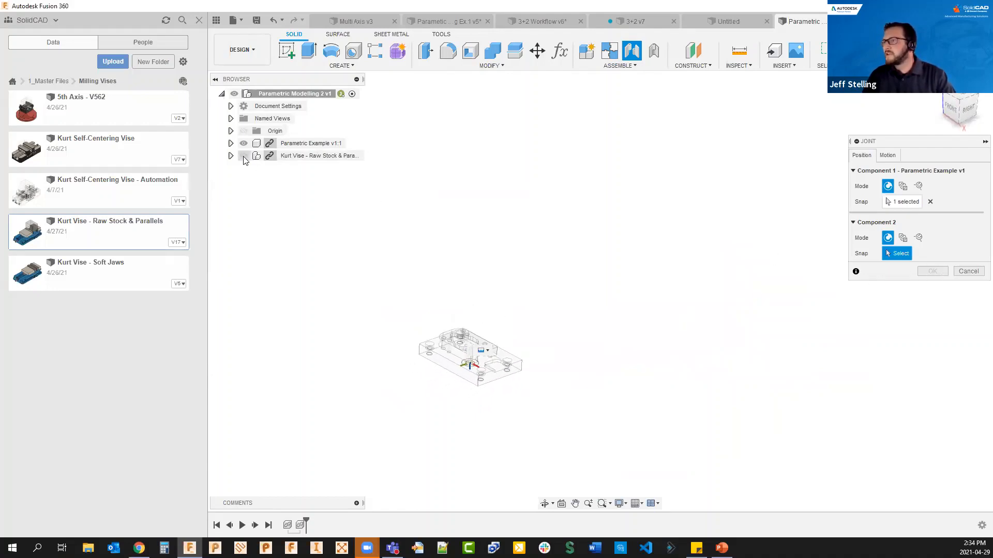
{"action": "left_click", "coordinate": [651, 214]}
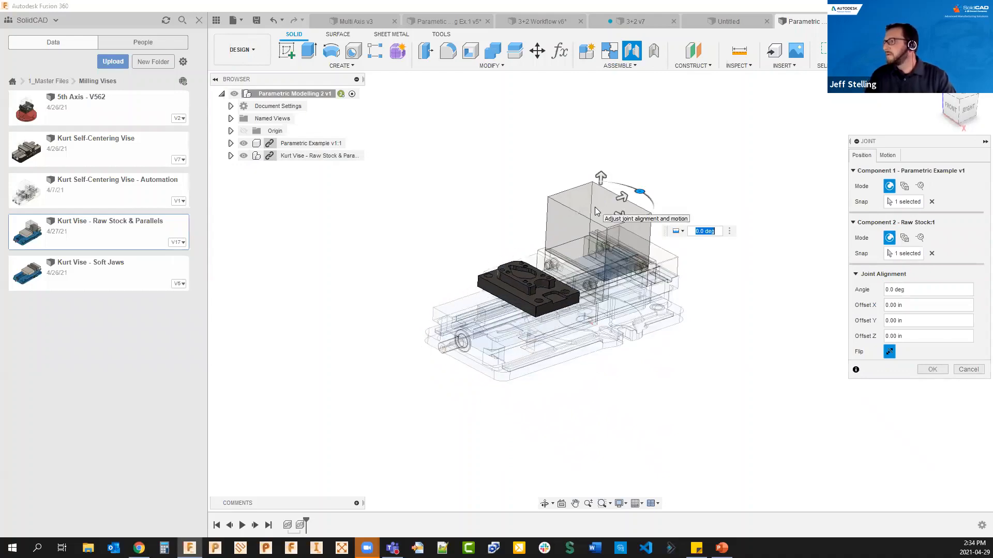
{"action": "left_click", "coordinate": [907, 336]}
{"action": "type", "text": "-.5"}
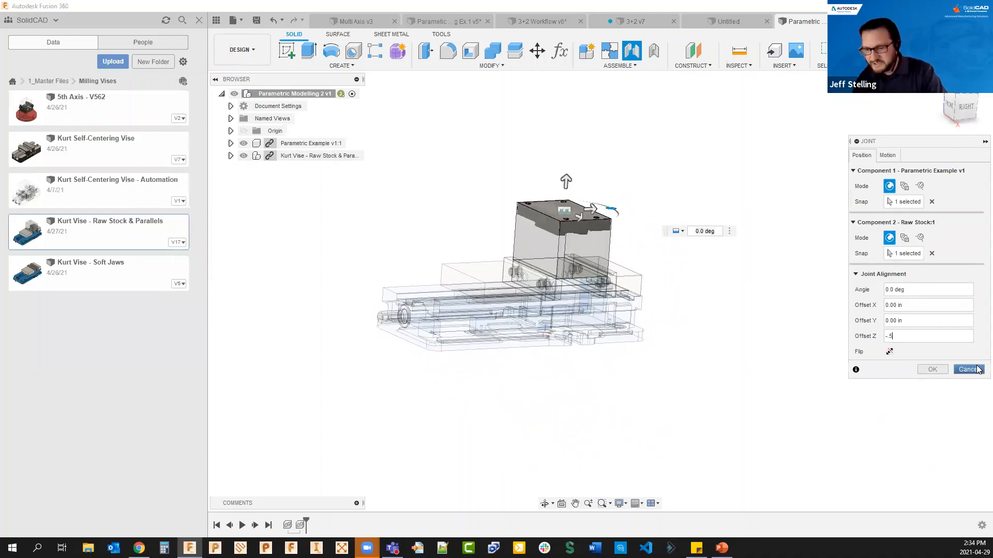
{"action": "key", "text": "Return"}
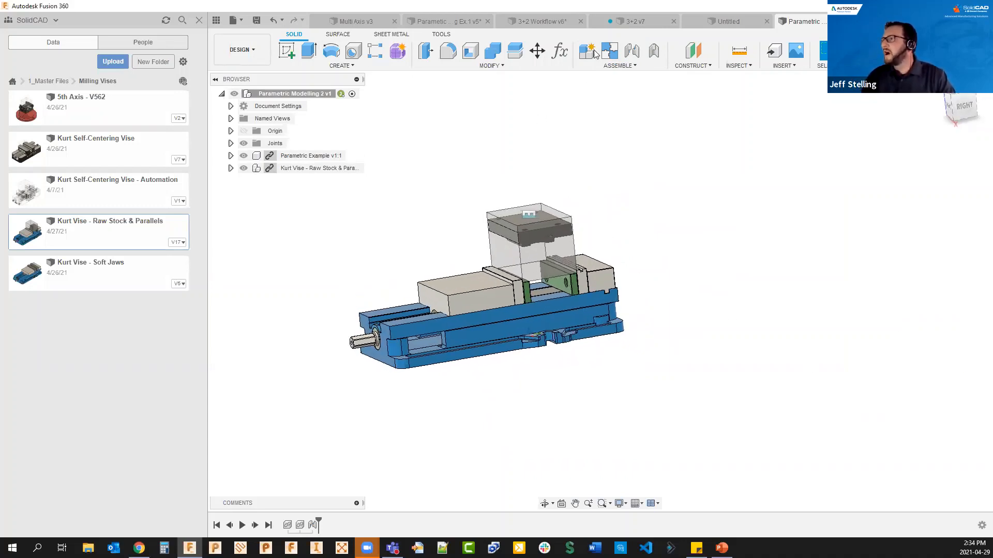
Step: Check the design's parameter list and break the link of the inserted Kurt Vise - Raw Stock & Parallels component
{"action": "left_click", "coordinate": [560, 50]}
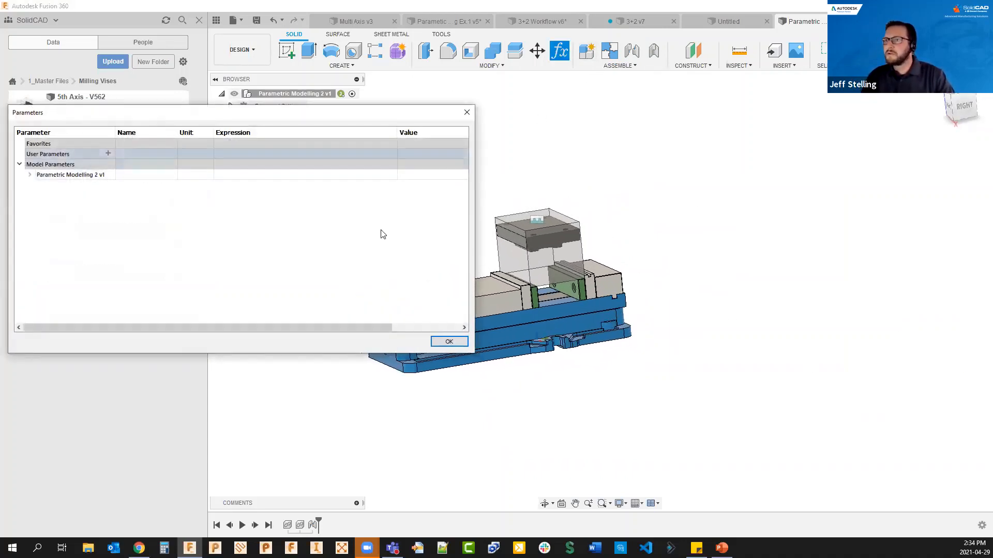
{"action": "left_click", "coordinate": [450, 342]}
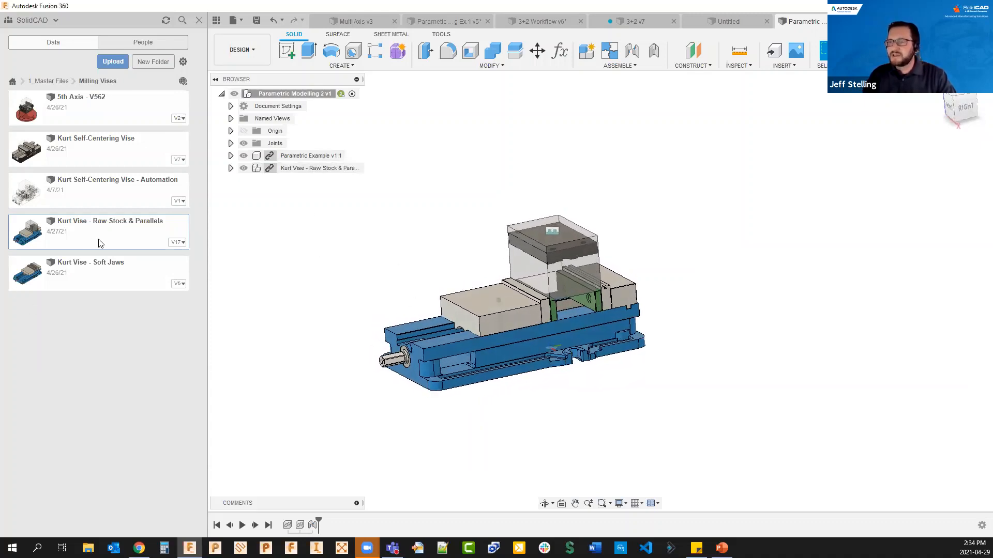
{"action": "right_click", "coordinate": [273, 168]}
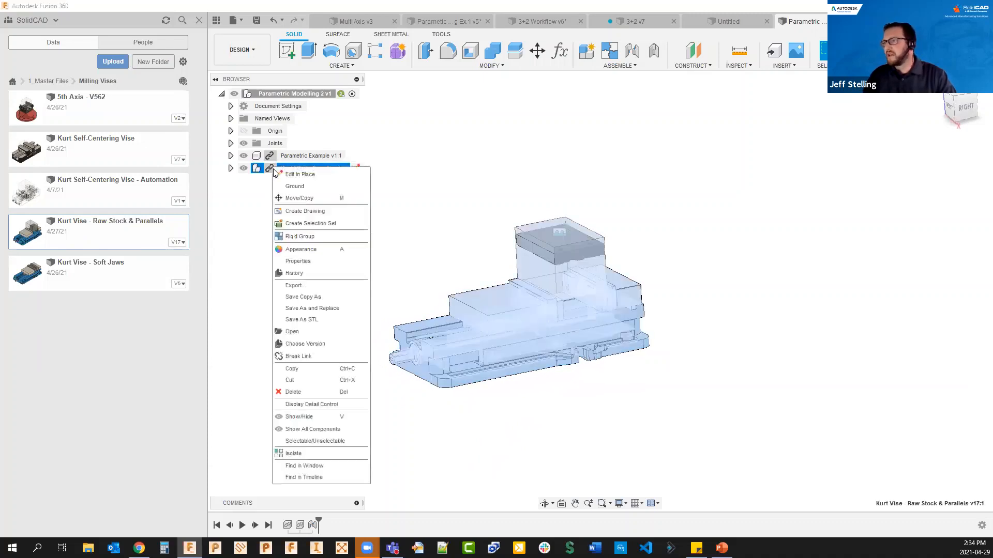
{"action": "left_click", "coordinate": [300, 356]}
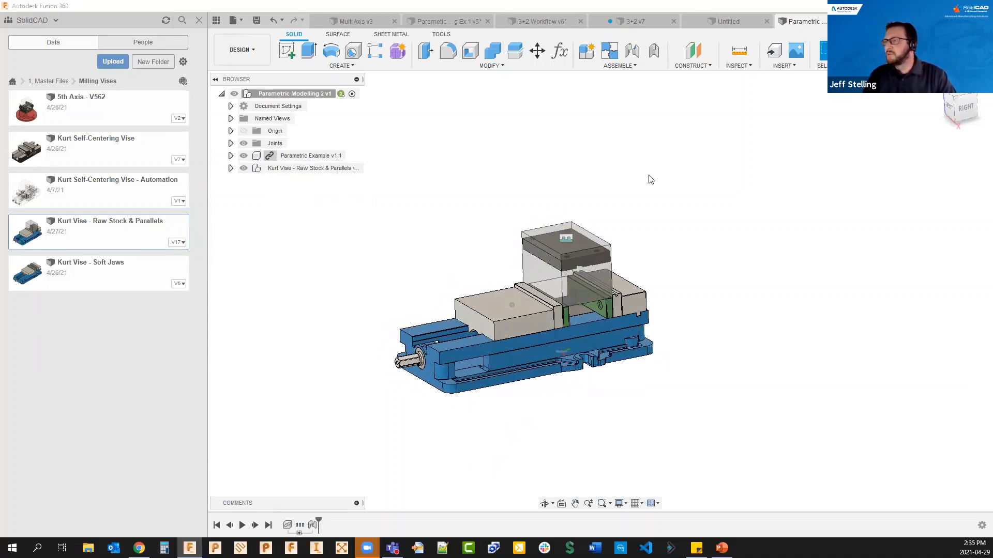
Step: Set the user parameters StockHeight and ParallelHeight to 1.25 in each
{"action": "left_click", "coordinate": [558, 51]}
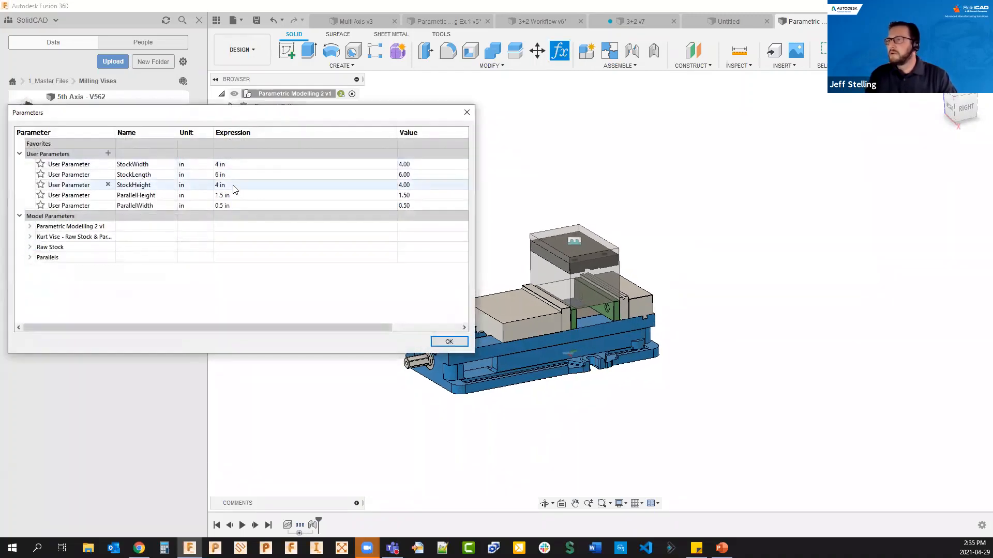
{"action": "double_click", "coordinate": [231, 184]}
{"action": "type", "text": "1.25"}
{"action": "left_click", "coordinate": [218, 198]}
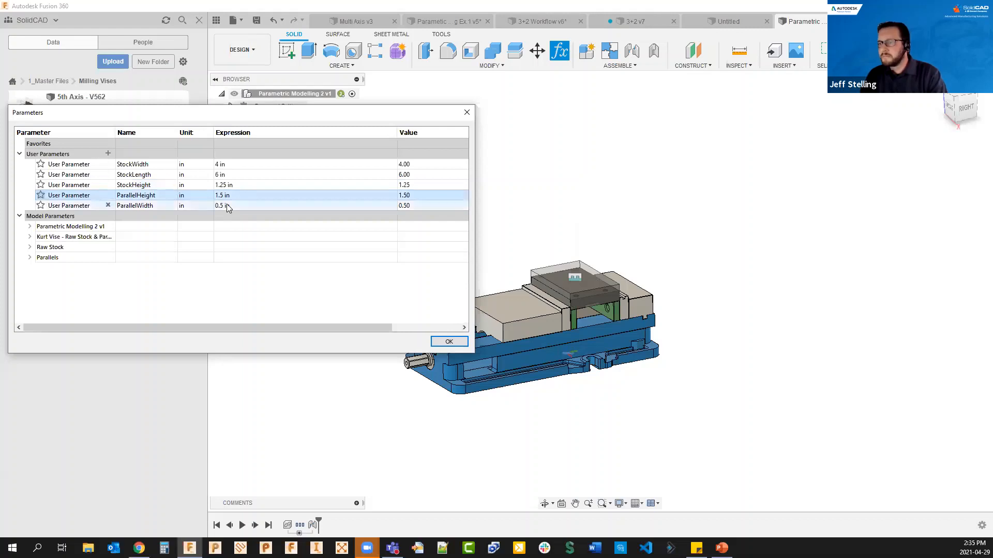
{"action": "double_click", "coordinate": [229, 196]}
{"action": "key", "text": "Home"}
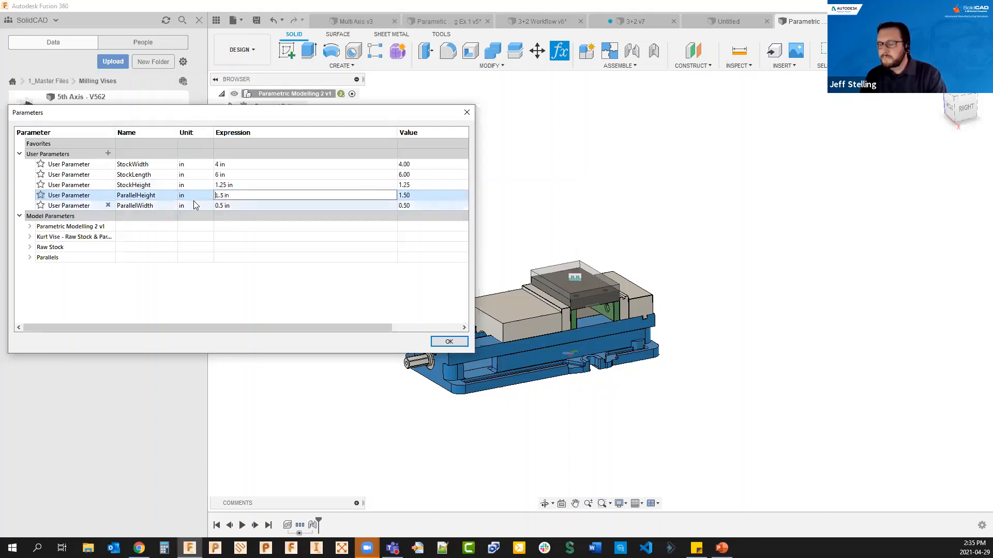
{"action": "type", "text": "1.25"}
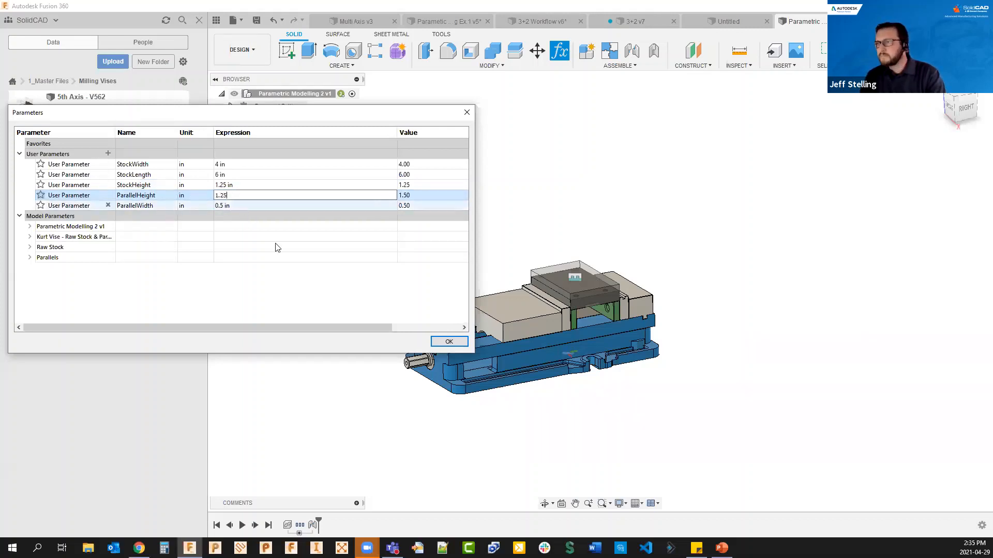
{"action": "left_click", "coordinate": [448, 341]}
Step: Switch to the Manufacture workspace and start a milling setup with the Parametric Example component as its model
{"action": "scroll", "coordinate": [544, 338], "scroll_direction": "up", "scroll_amount": 6}
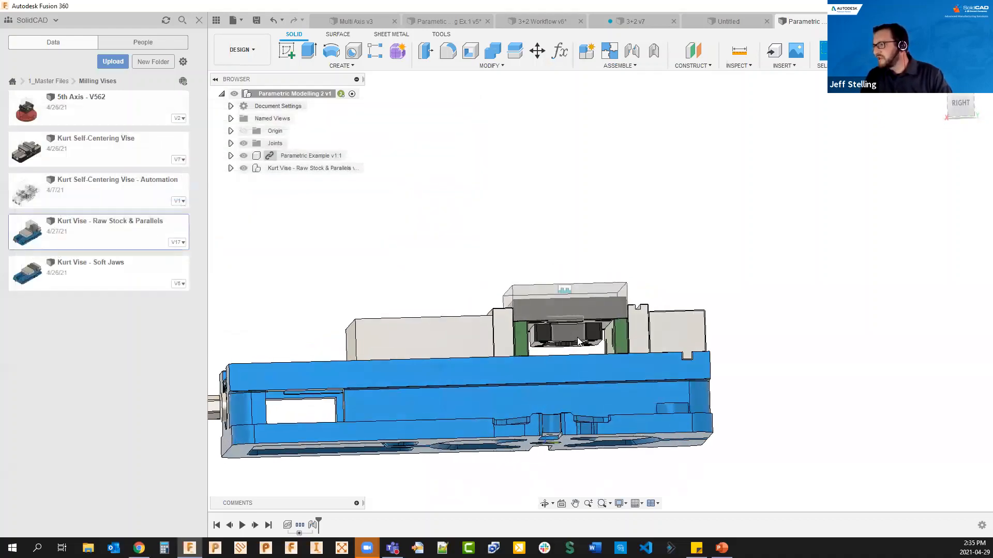
{"action": "middle_click_drag", "start_coordinate": [512, 357], "coordinate": [561, 307], "text": "shift"}
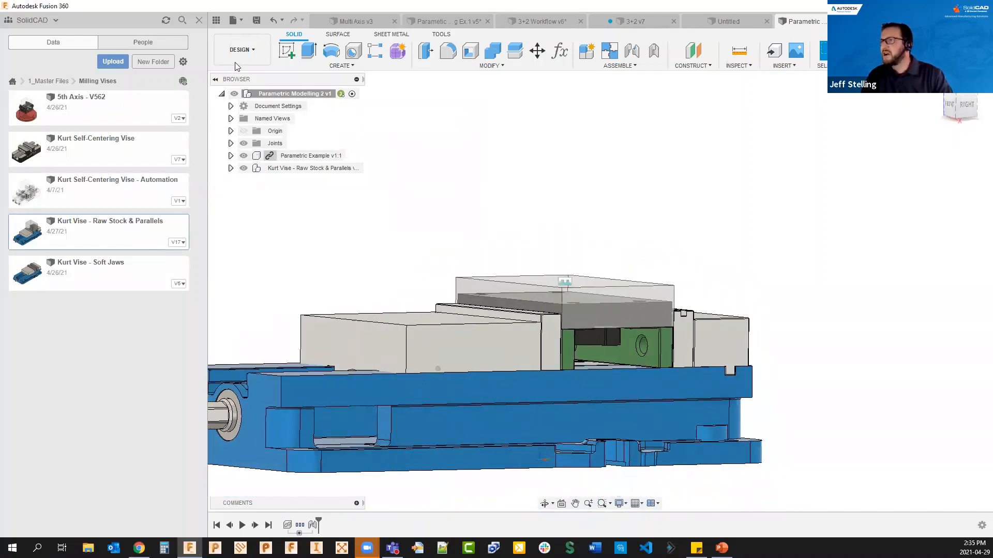
{"action": "left_click", "coordinate": [242, 50]}
{"action": "left_click", "coordinate": [239, 165]}
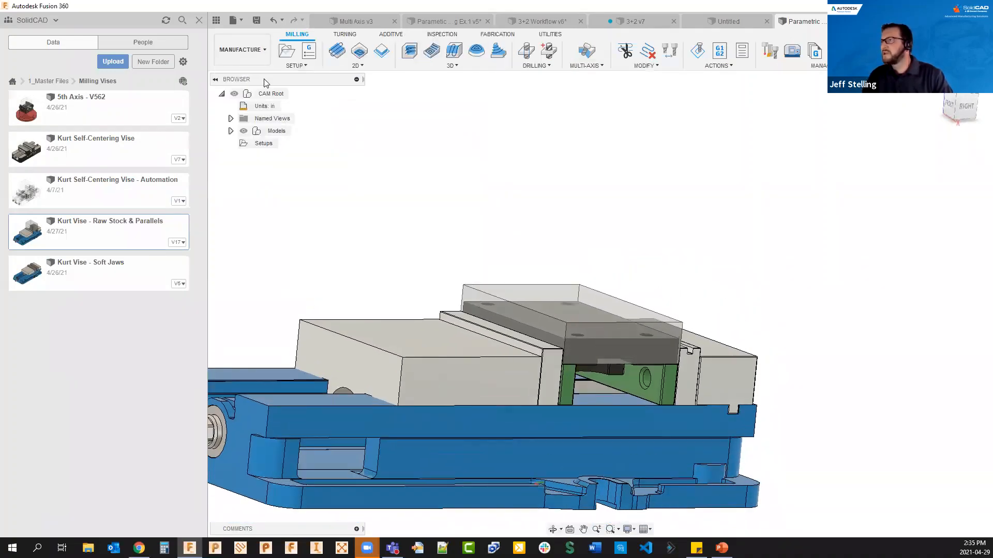
{"action": "left_click", "coordinate": [293, 52]}
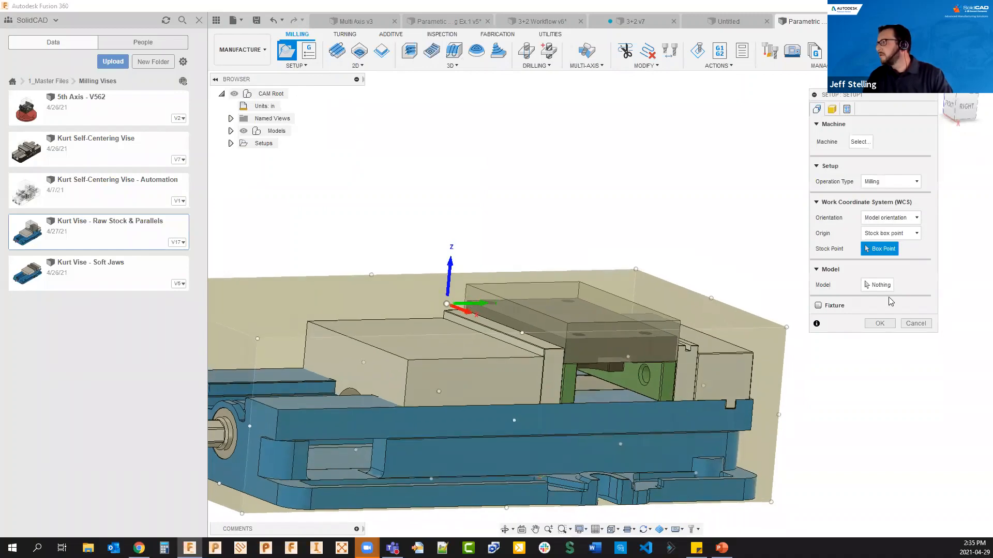
{"action": "left_click", "coordinate": [231, 131]}
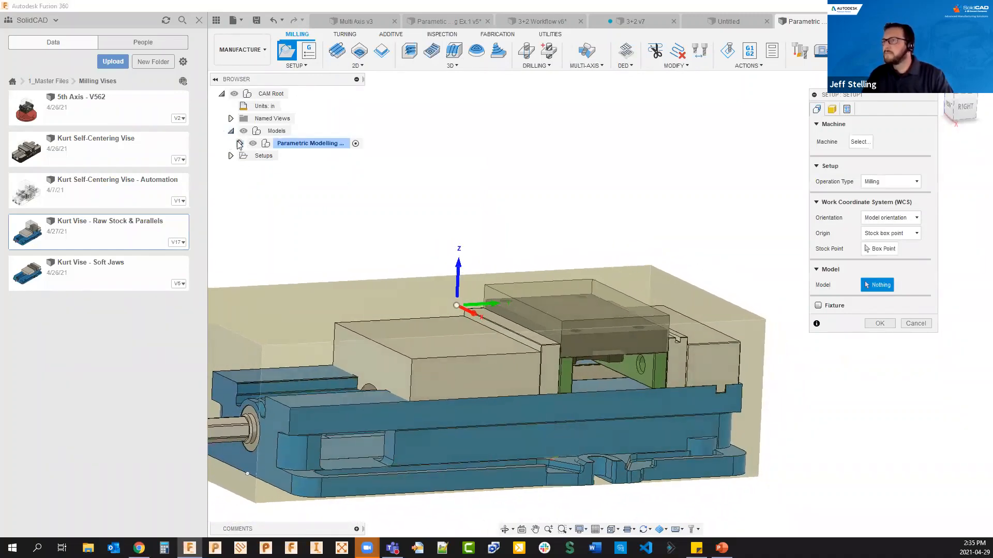
{"action": "left_click", "coordinate": [240, 143]}
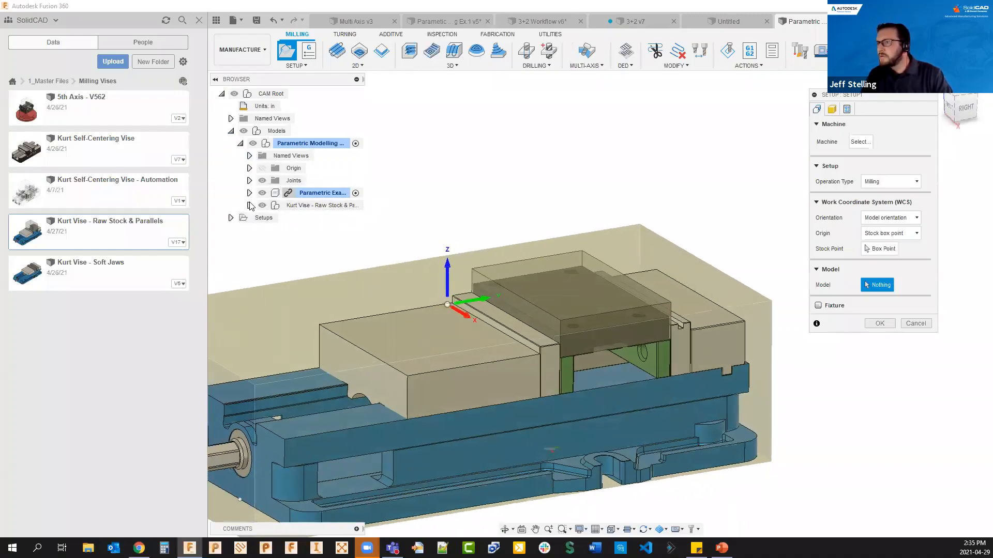
{"action": "left_click", "coordinate": [304, 195]}
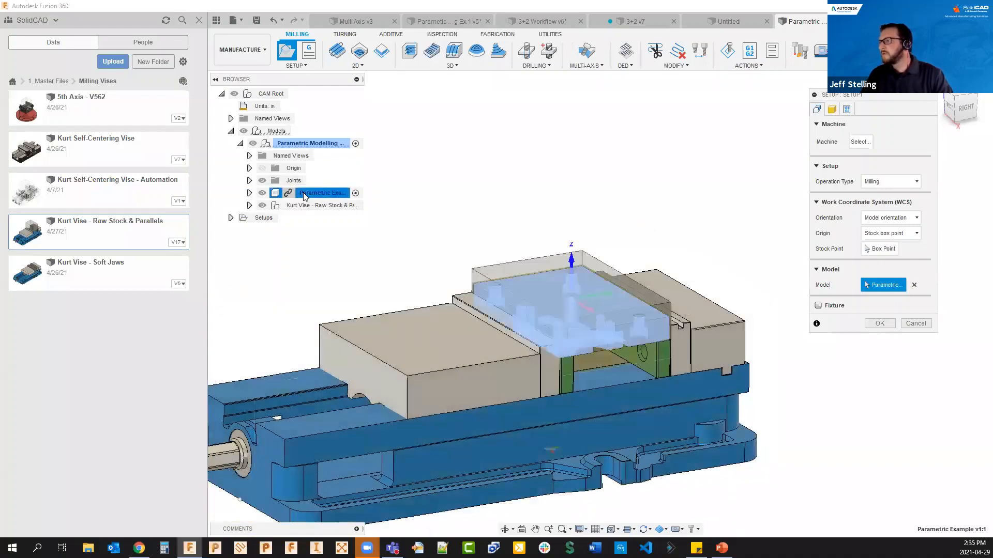
Step: Define the setup's stock as a fixed size box 5.9055 in wide and 3.937 in deep, with an offset model position in Z
{"action": "left_click", "coordinate": [832, 110]}
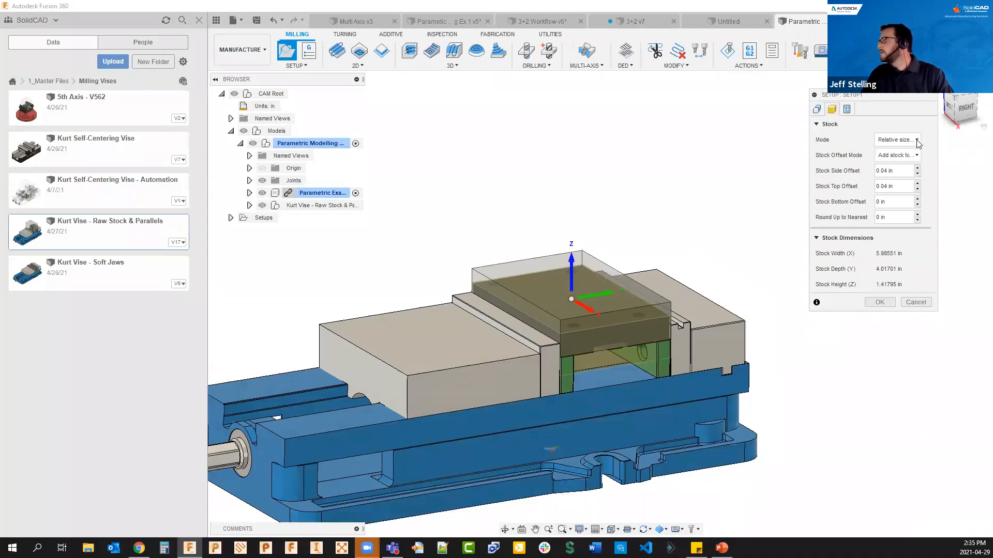
{"action": "left_click", "coordinate": [914, 140]}
{"action": "left_click", "coordinate": [910, 158]}
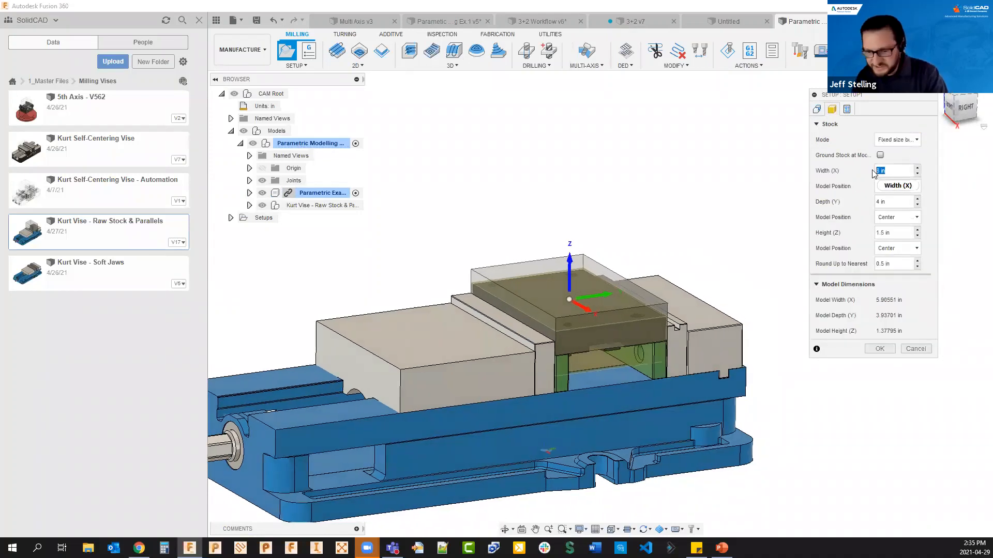
{"action": "type", "text": "5.0"}
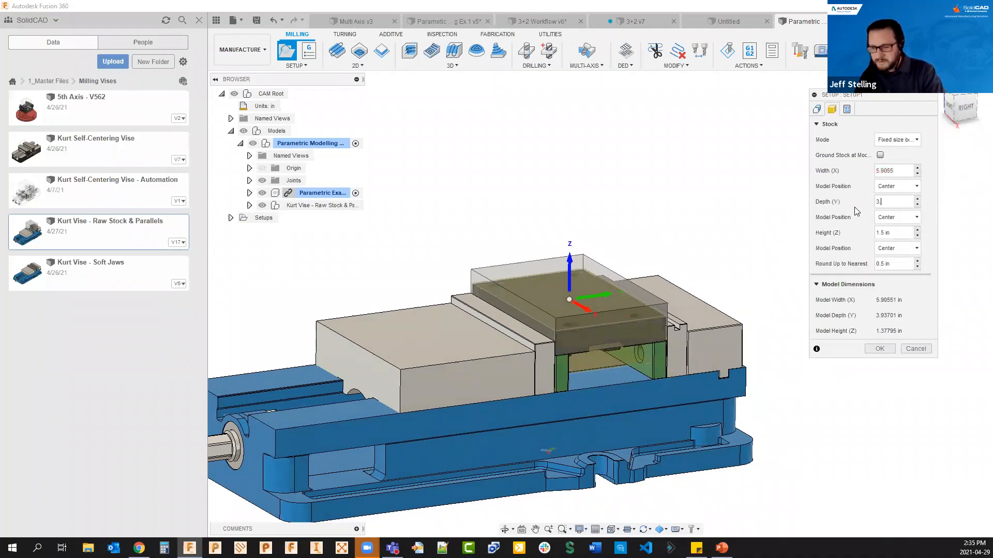
{"action": "left_click", "coordinate": [912, 249]}
{"action": "left_click", "coordinate": [897, 279]}
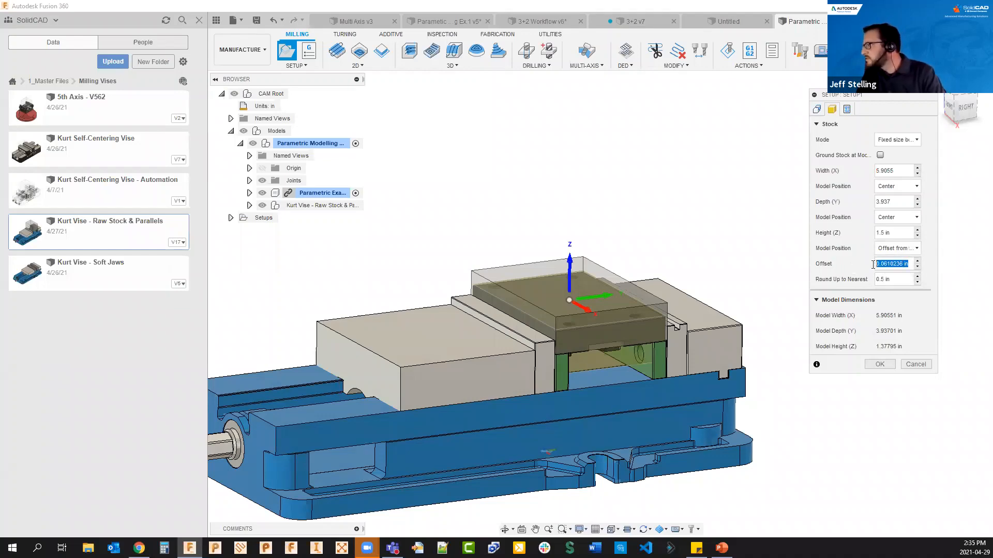
{"action": "key", "text": "Return"}
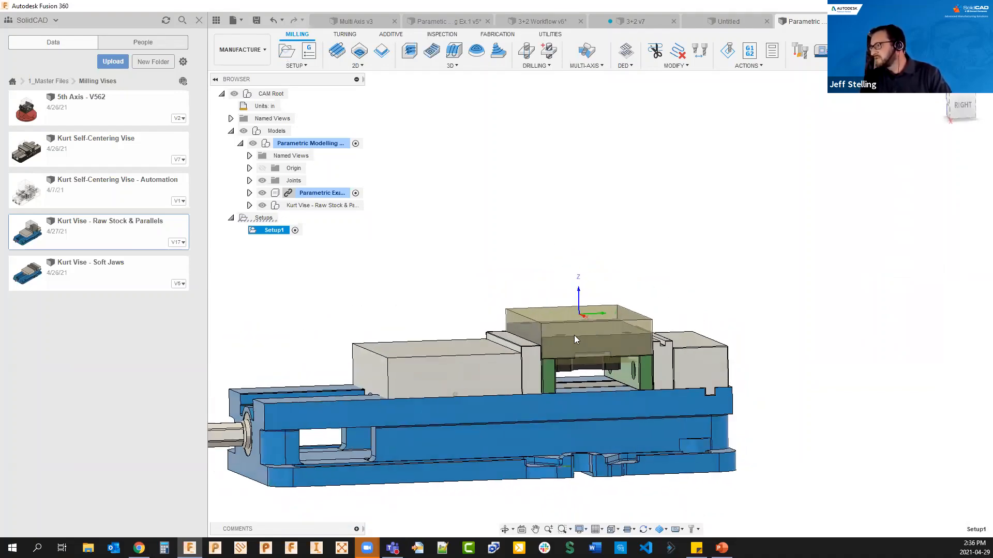
Step: Create a Face toolpath over the stock in Setup1 with the 2 in face mill (tool 1), enabling multiple depths
{"action": "left_click", "coordinate": [336, 50]}
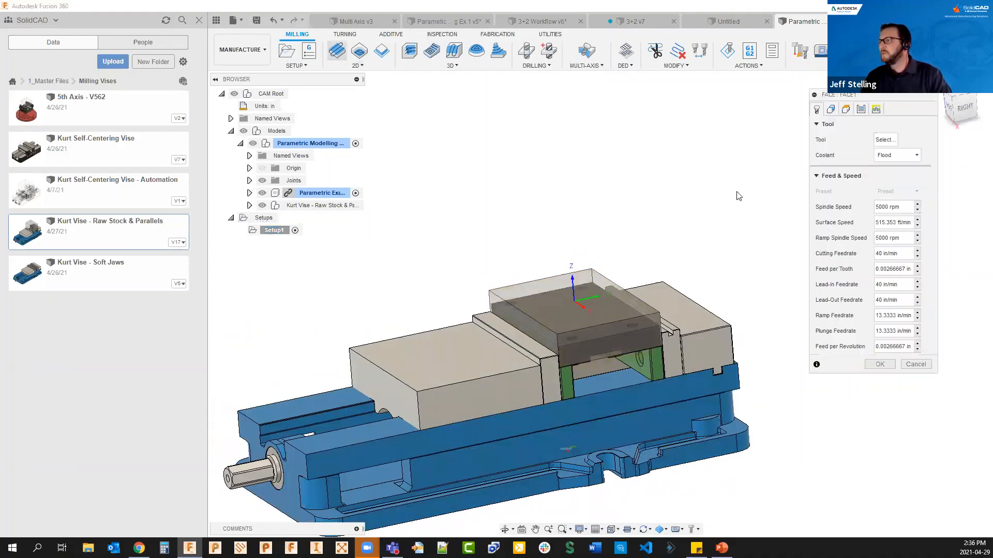
{"action": "left_click", "coordinate": [884, 139]}
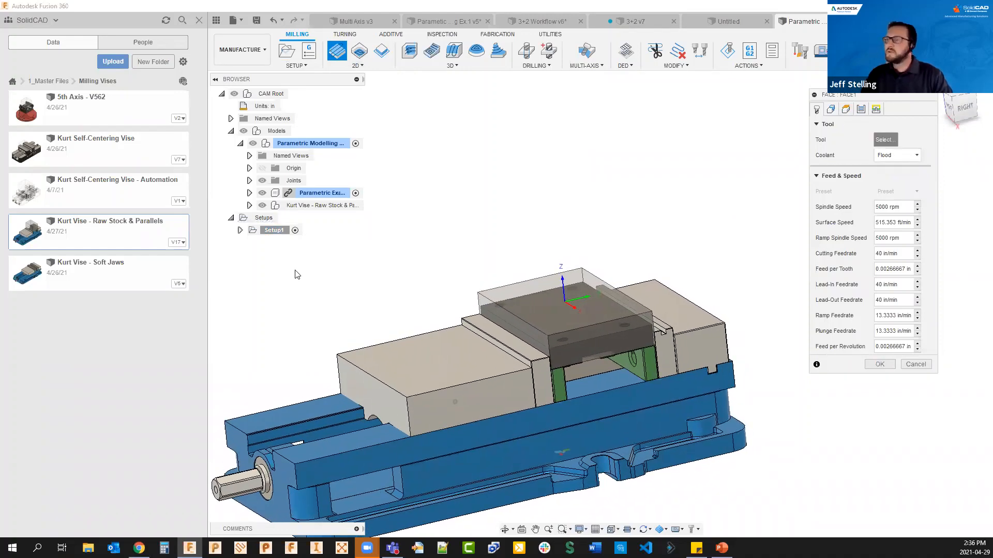
{"action": "left_click", "coordinate": [229, 302]}
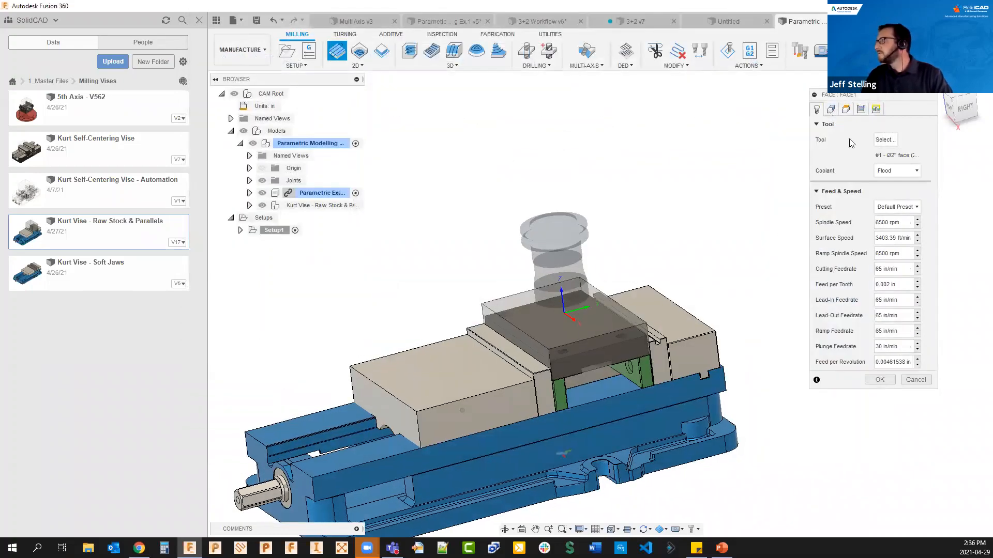
{"action": "left_click", "coordinate": [831, 108]}
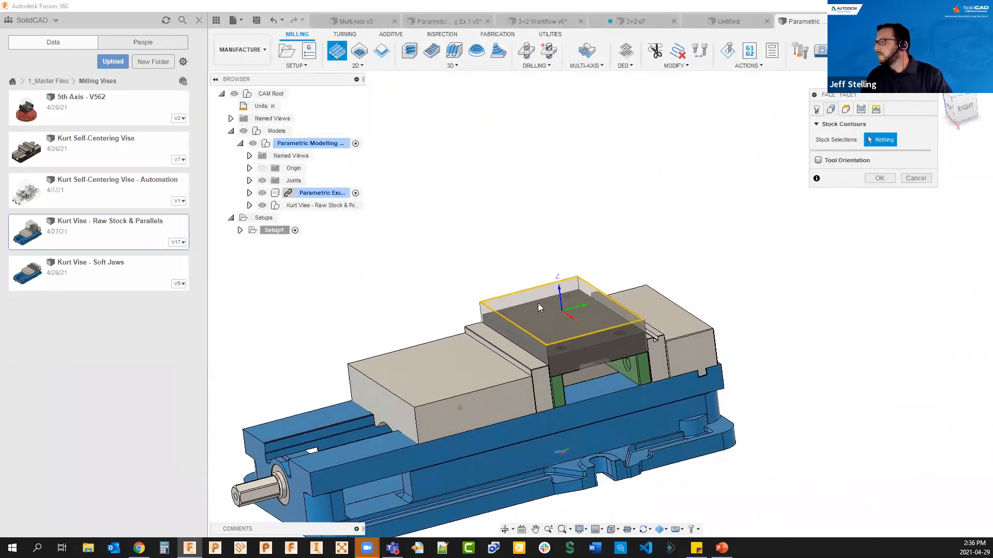
{"action": "left_click", "coordinate": [861, 109]}
{"action": "left_click", "coordinate": [826, 269]}
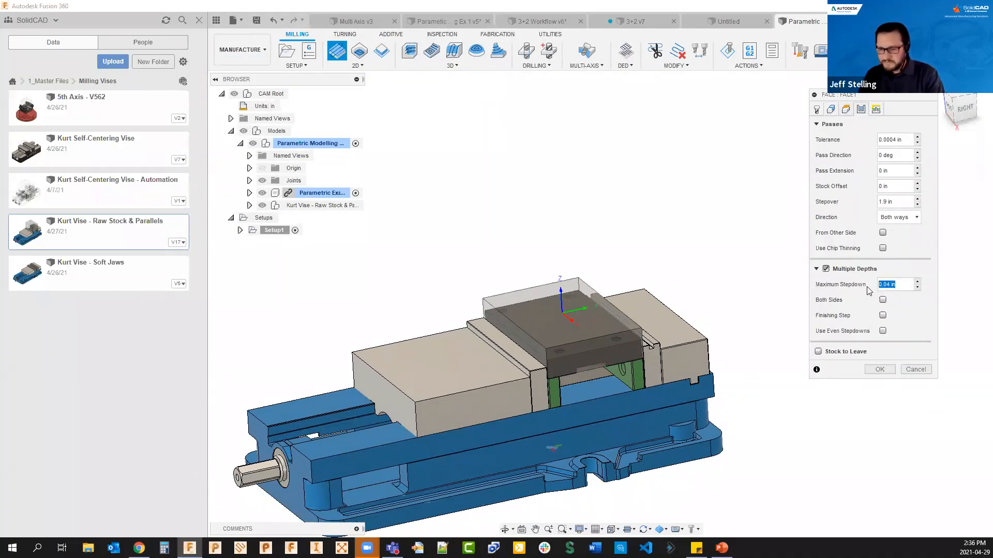
{"action": "key", "text": "Return"}
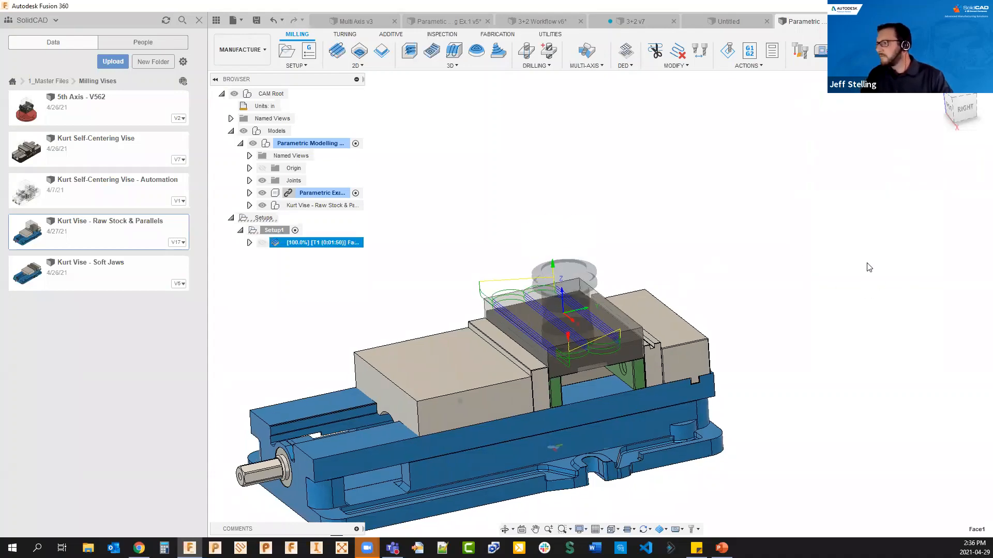
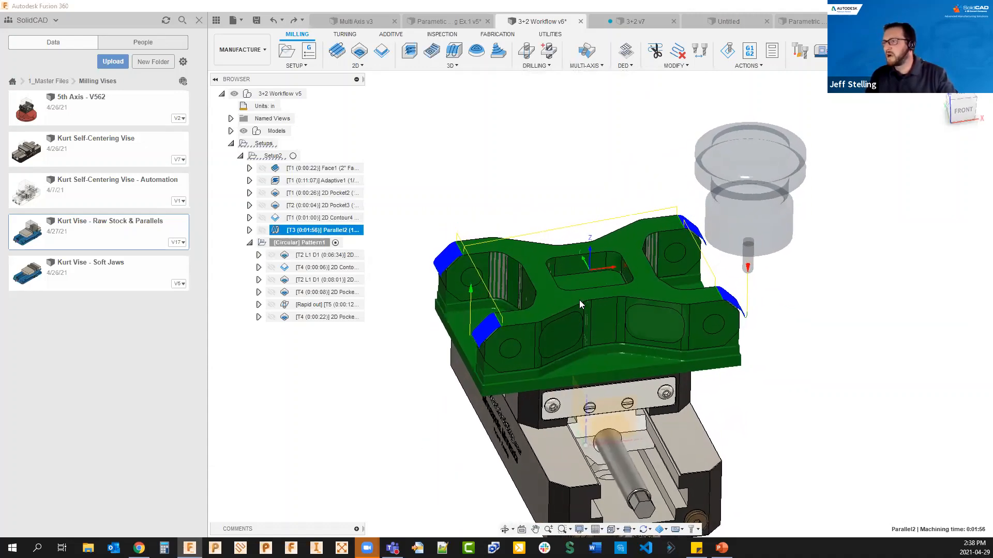
Step: In 3+2 Workflow, add a 2D Pocket operation to the circular pattern, orienting its tool with the side pocket's floor as Z and a face as X
{"action": "left_click", "coordinate": [306, 243]}
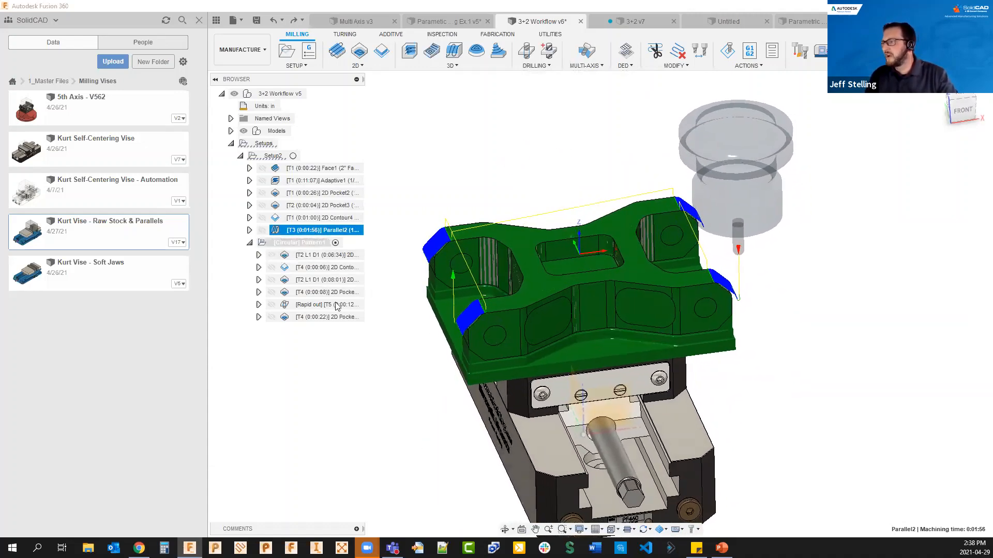
{"action": "scroll", "coordinate": [797, 326], "scroll_direction": "down", "scroll_amount": 3}
{"action": "left_click", "coordinate": [798, 326]}
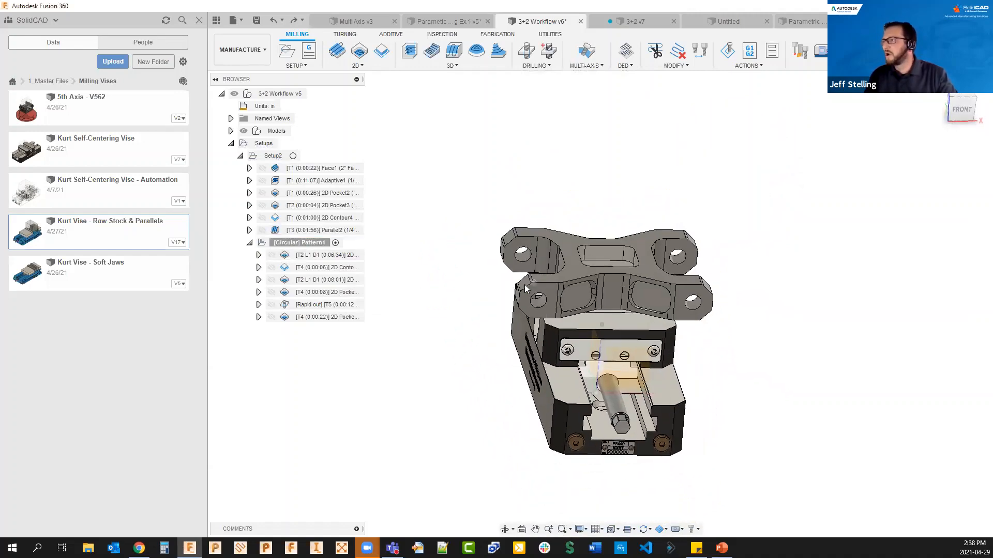
{"action": "scroll", "coordinate": [615, 238], "scroll_direction": "up", "scroll_amount": 3}
{"action": "left_click", "coordinate": [361, 66]}
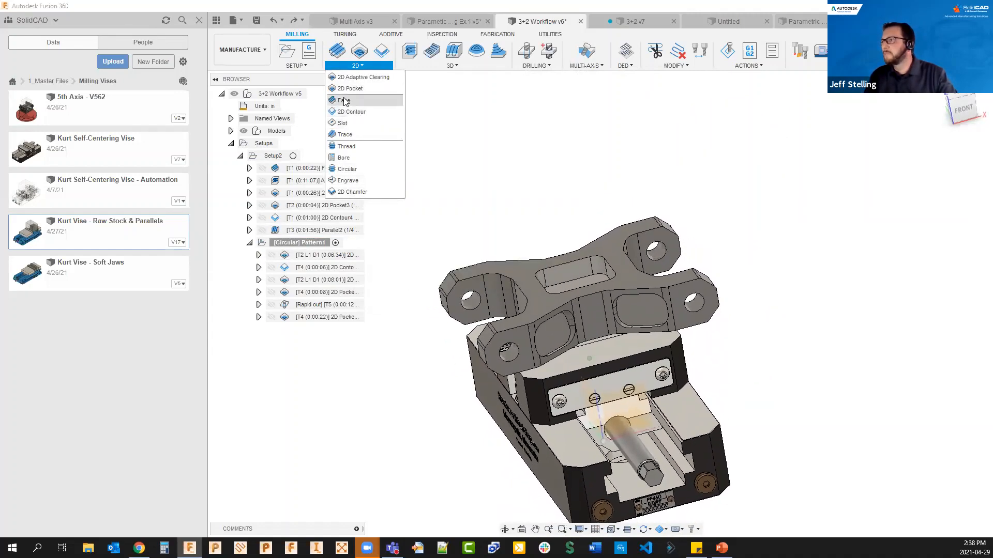
{"action": "left_click", "coordinate": [353, 89]}
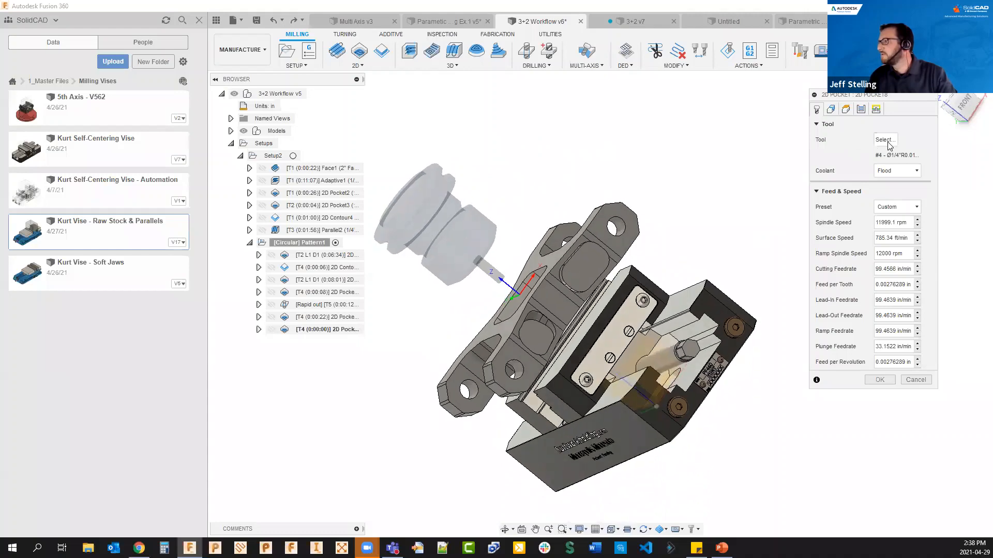
{"action": "left_click", "coordinate": [830, 110]}
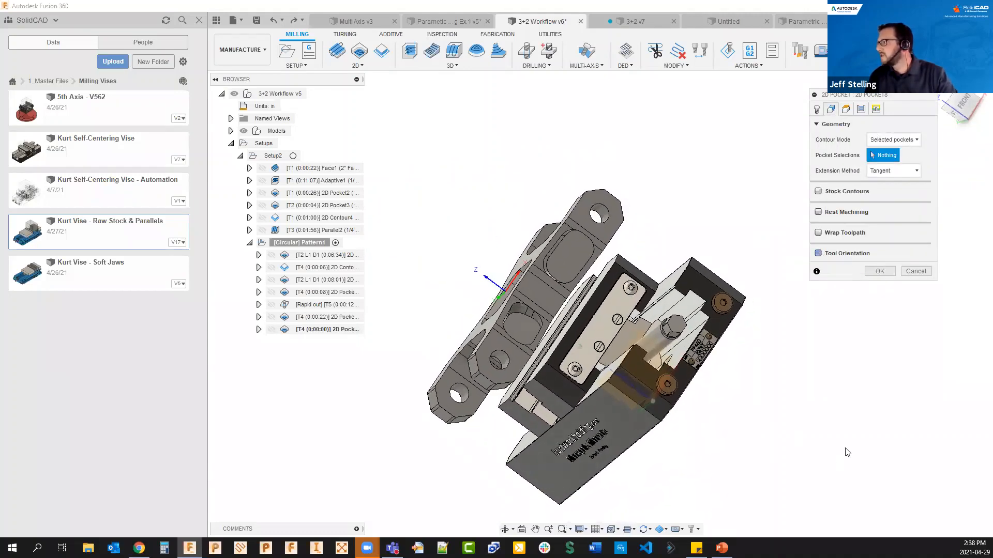
{"action": "left_click", "coordinate": [855, 254]}
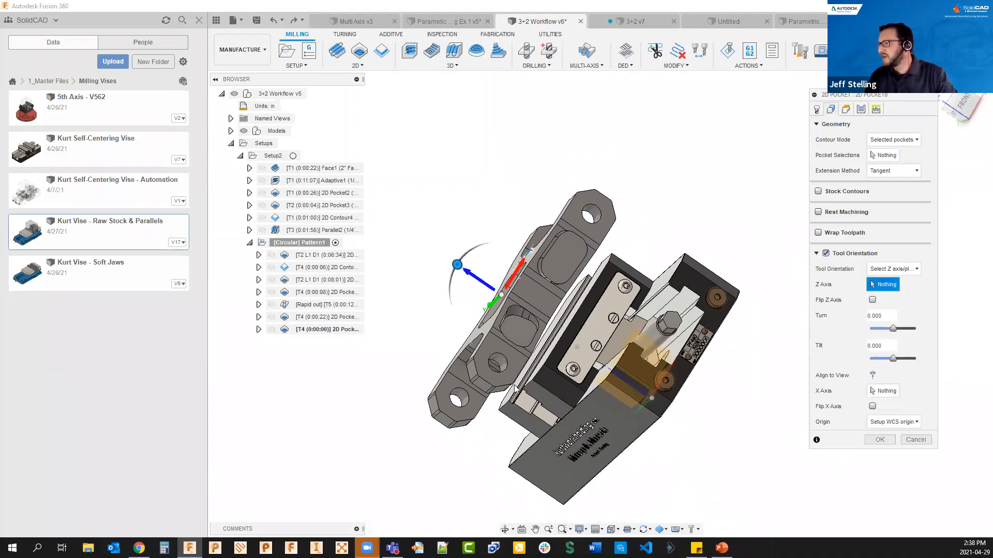
{"action": "left_click", "coordinate": [516, 347]}
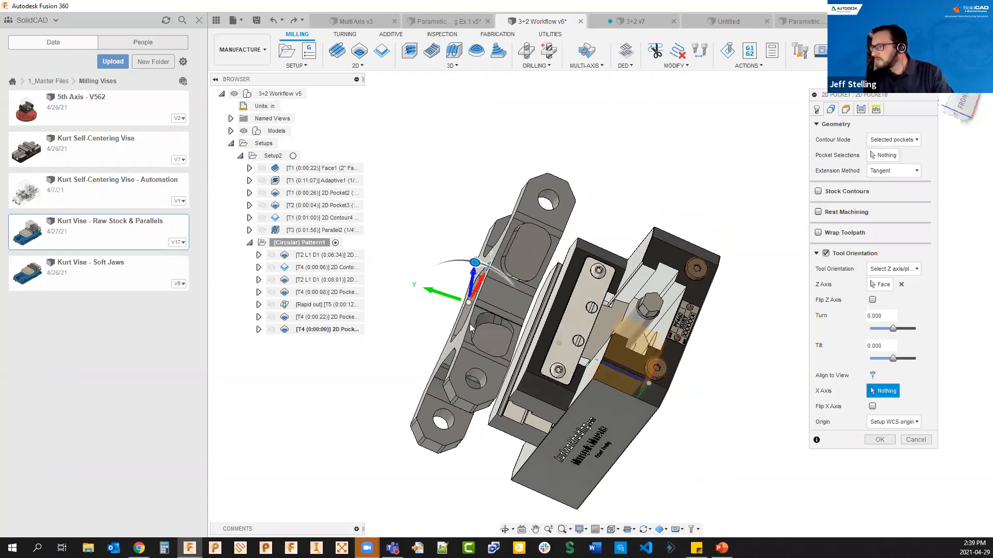
{"action": "left_click", "coordinate": [493, 343]}
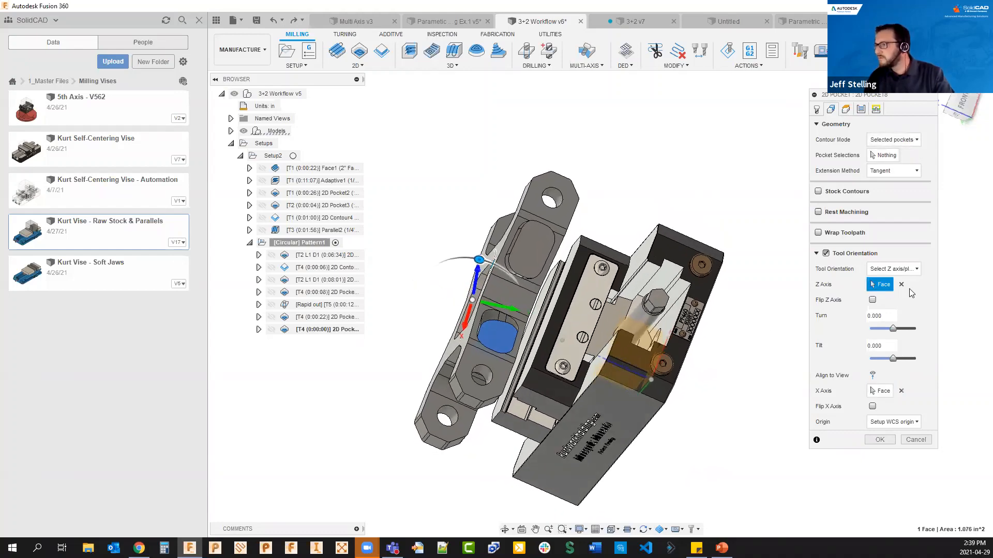
Step: Reference the 2D Pocket's top height to a selected vertex beside the side pocket
{"action": "left_click", "coordinate": [846, 109]}
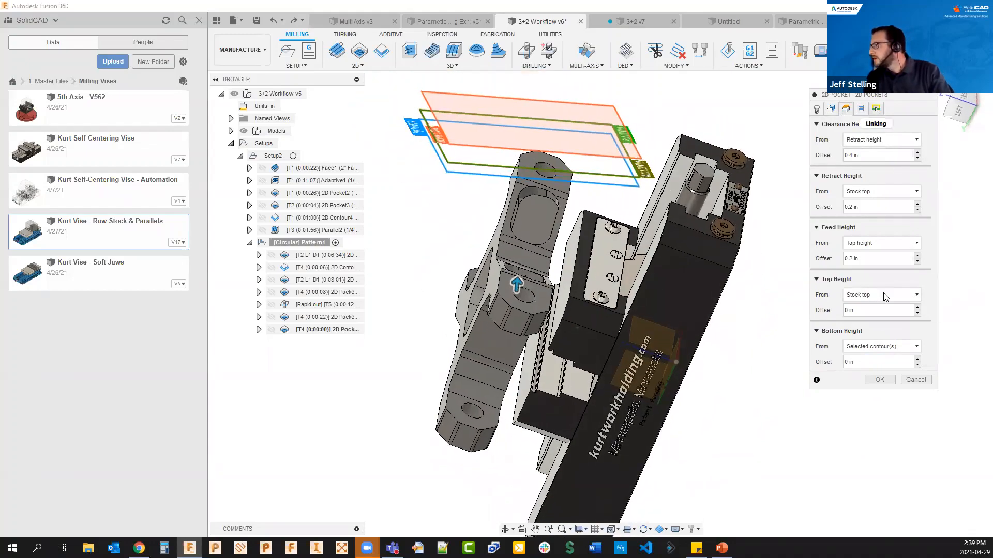
{"action": "left_click", "coordinate": [916, 296]}
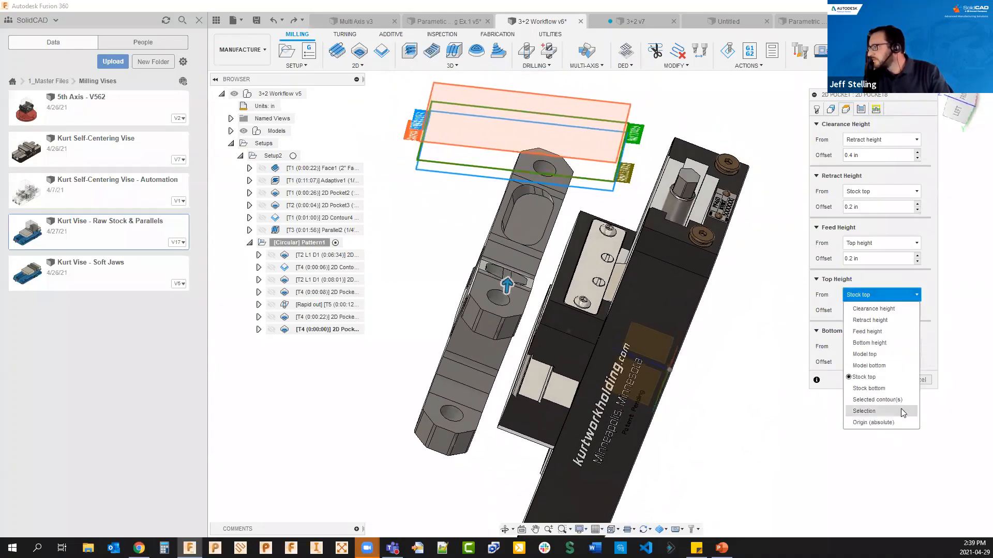
{"action": "left_click", "coordinate": [865, 411]}
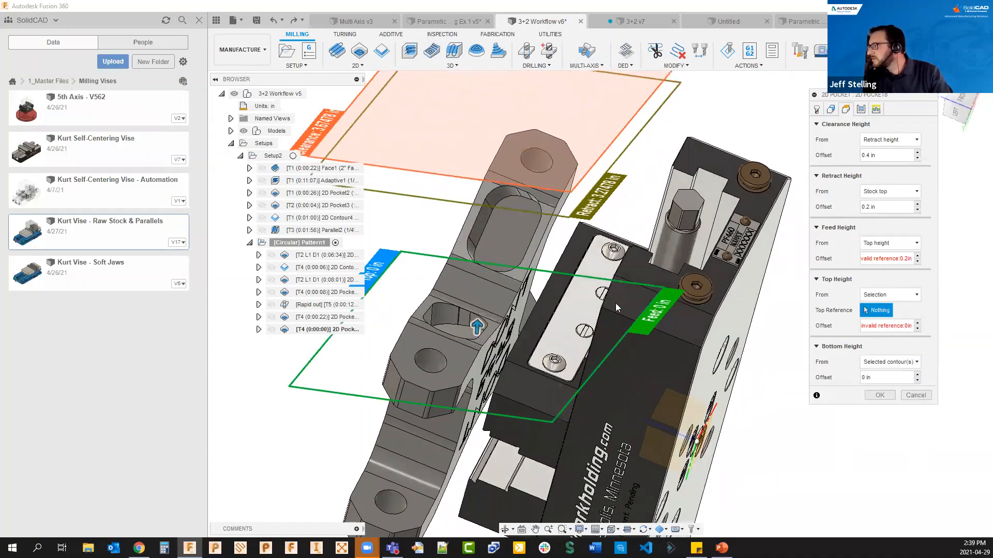
{"action": "left_click", "coordinate": [431, 308]}
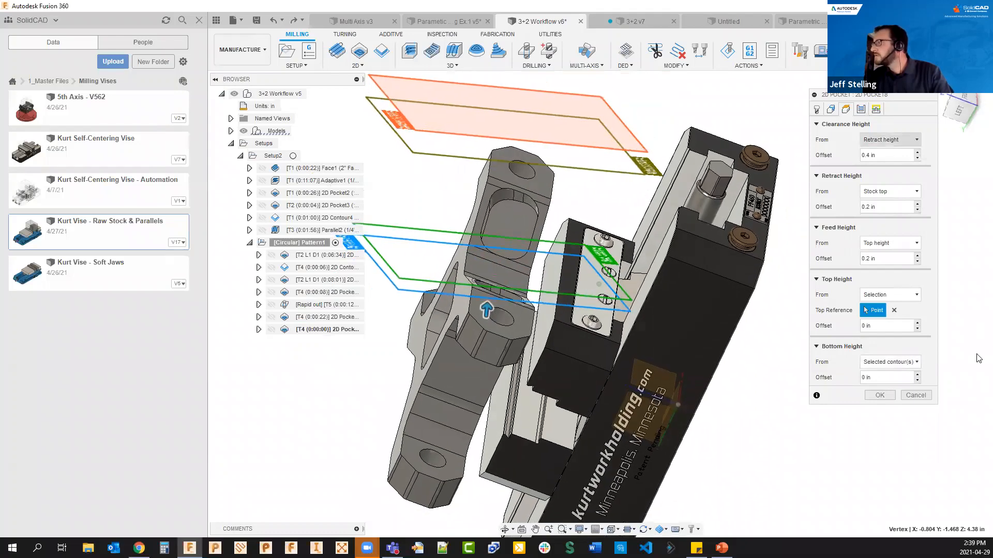
Step: Review the pocket's passes, select the side pocket as its geometry, and generate the toolpath
{"action": "left_click", "coordinate": [860, 108]}
{"action": "left_click", "coordinate": [879, 407]}
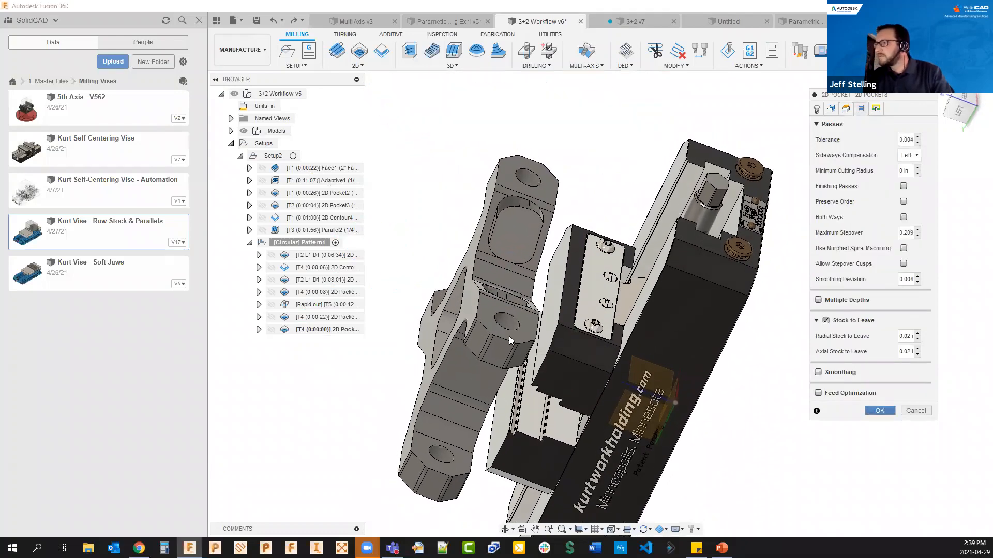
{"action": "left_click", "coordinate": [526, 288]}
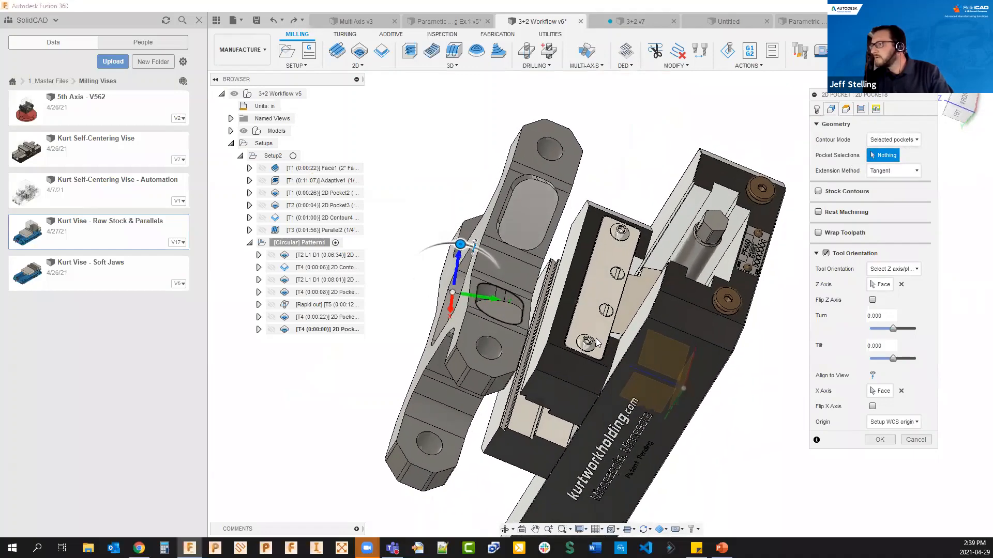
{"action": "left_click", "coordinate": [879, 440]}
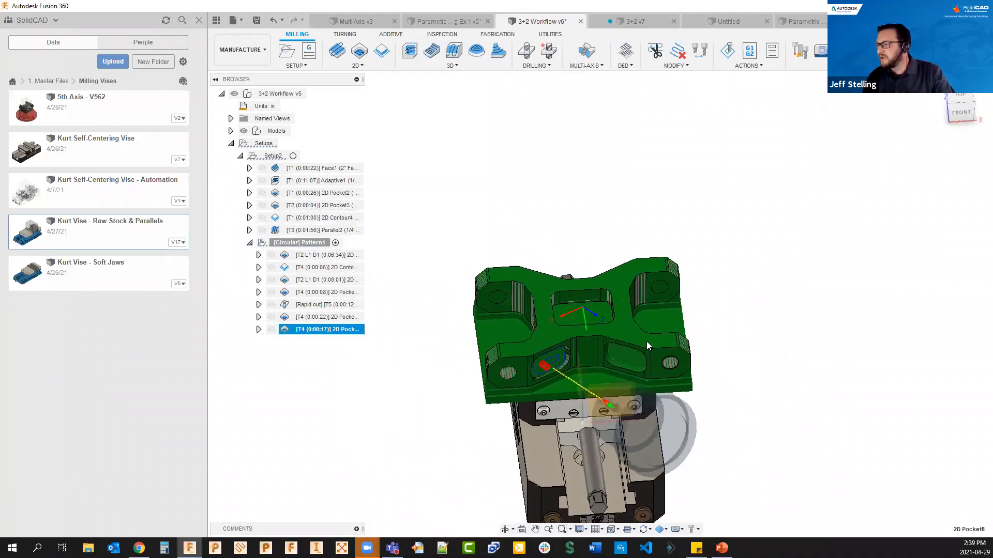
Step: Add the new 2D Pocket operation to a circular pattern about the Z axis with 2 instances equally spaced over 360 deg
{"action": "middle_click_drag", "start_coordinate": [646, 341], "coordinate": [636, 364], "text": "shift"}
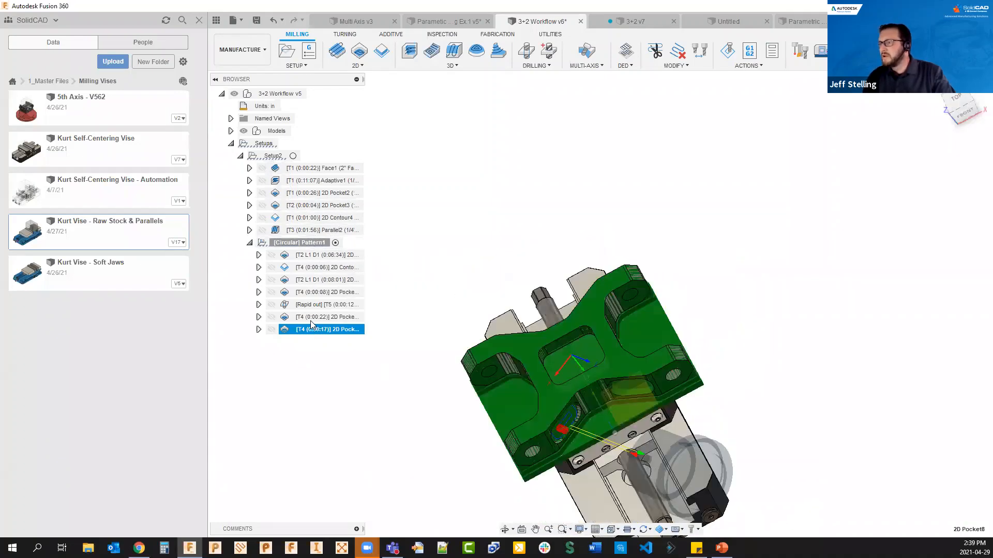
{"action": "right_click", "coordinate": [311, 331]}
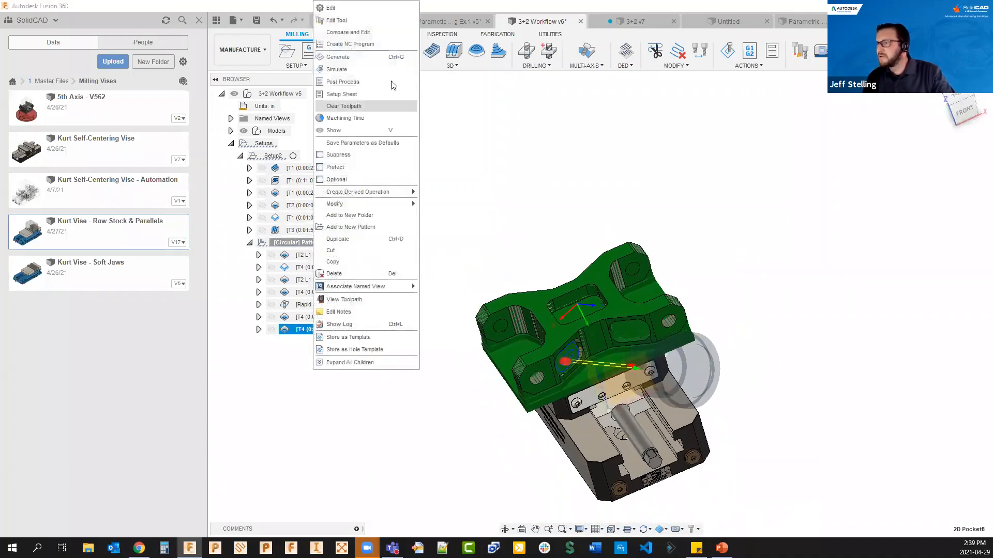
{"action": "left_click", "coordinate": [365, 226]}
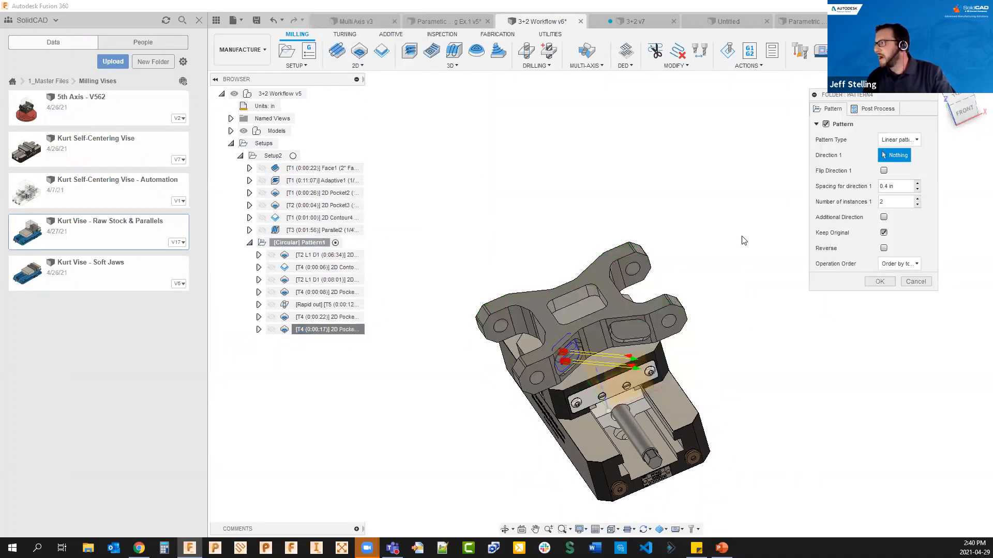
{"action": "left_click", "coordinate": [903, 141]}
{"action": "left_click", "coordinate": [918, 167]}
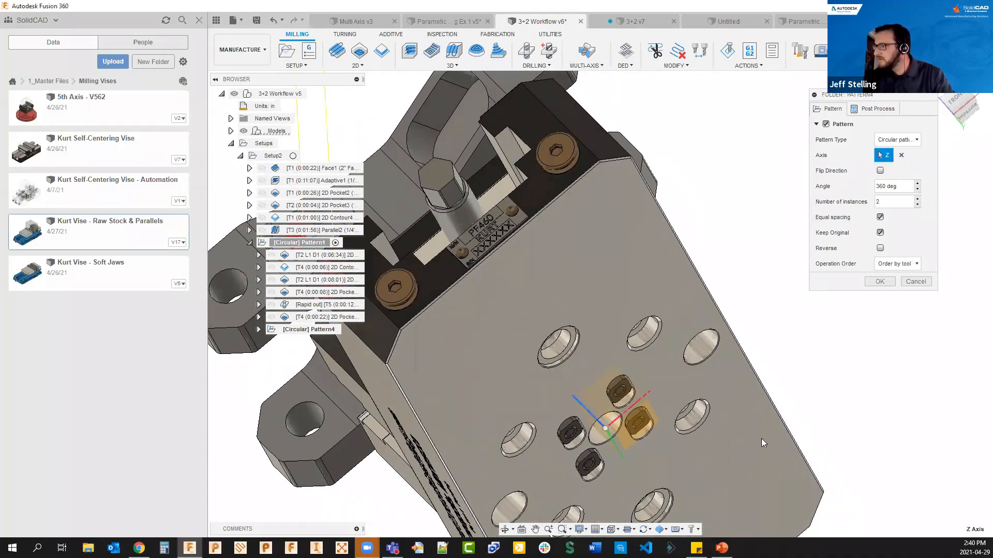
{"action": "left_click", "coordinate": [880, 281]}
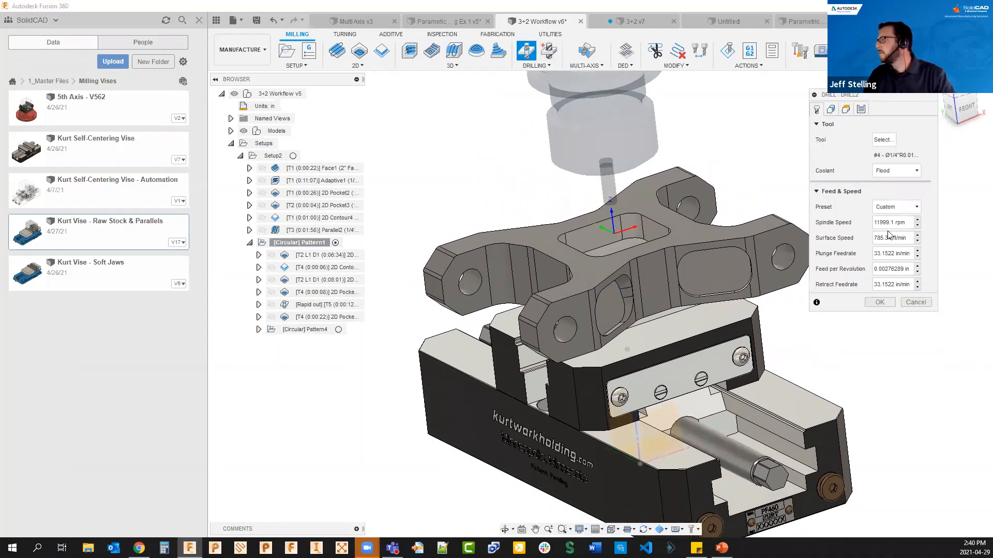
Step: Assign the 1/2 in 118° drill (tool 5) with the Aluminum - Drilling cutting data to the drill operation
{"action": "left_click", "coordinate": [829, 109]}
{"action": "left_click", "coordinate": [816, 109]}
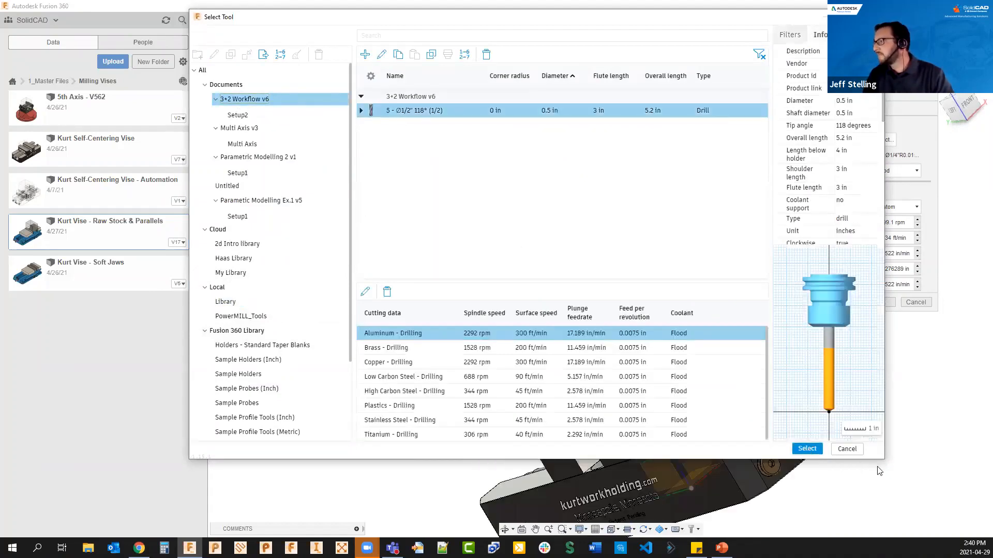
{"action": "left_click", "coordinate": [807, 449]}
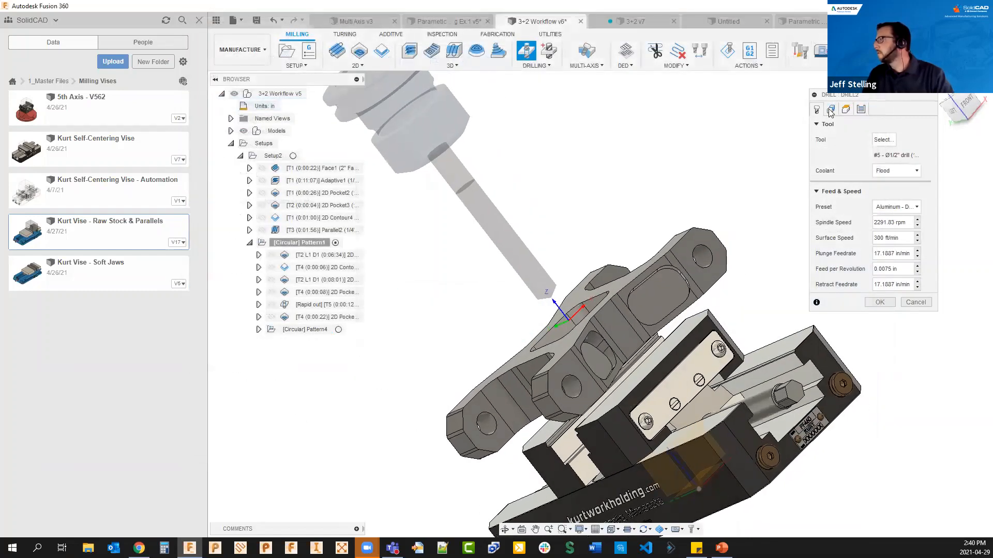
Step: Select the two side hole faces for drilling, orient the tool with a face as Z and an edge as X, and generate the toolpath
{"action": "left_click", "coordinate": [830, 109]}
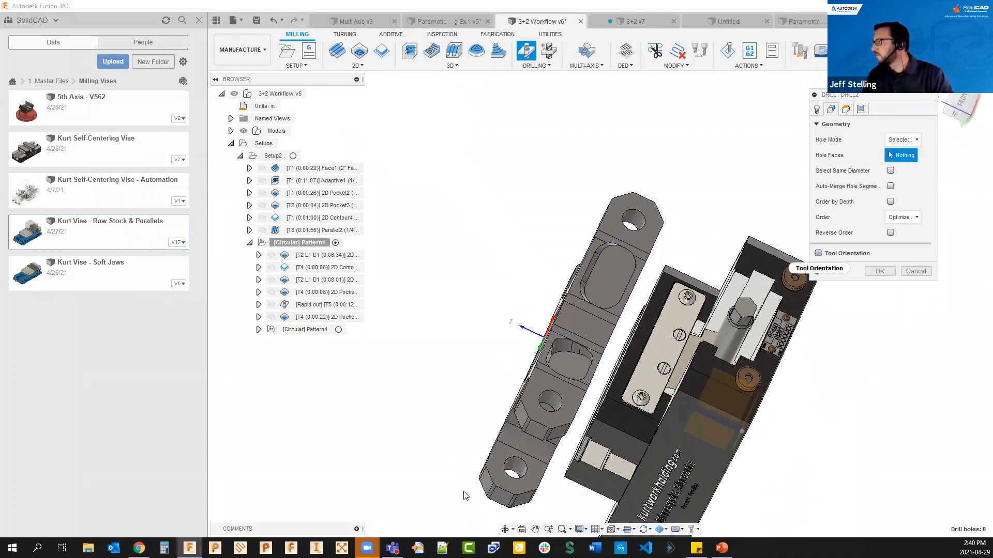
{"action": "left_click", "coordinate": [818, 253]}
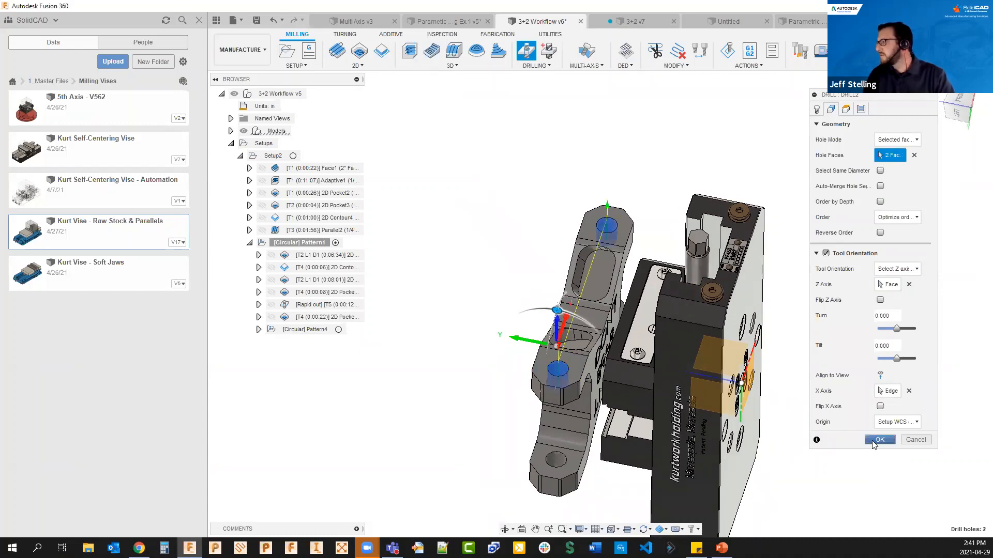
{"action": "left_click", "coordinate": [873, 442]}
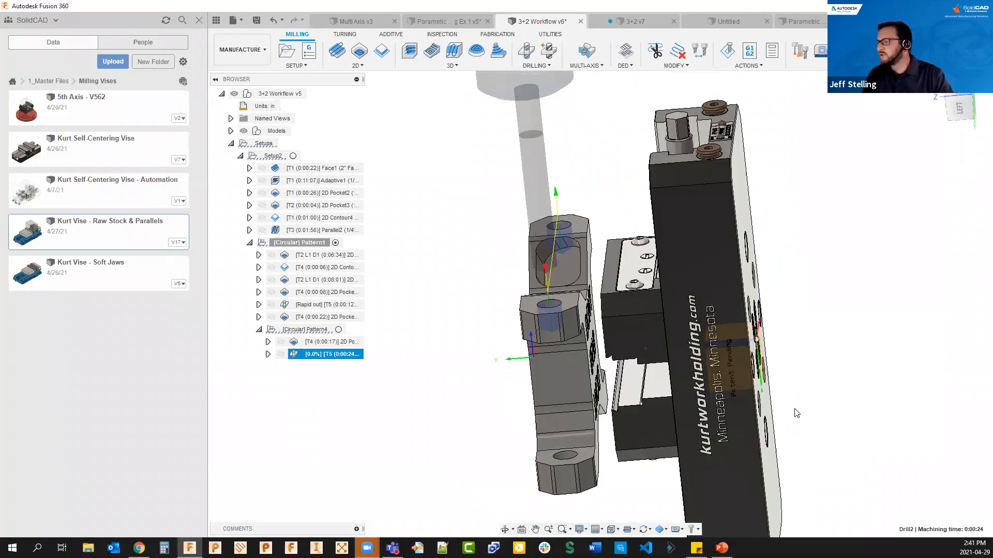
Step: Add the side-hole drill operation to a circular pattern about the Z axis with 2 instances equally spaced over 360 deg
{"action": "middle_click_drag", "start_coordinate": [796, 410], "coordinate": [722, 355], "text": "shift"}
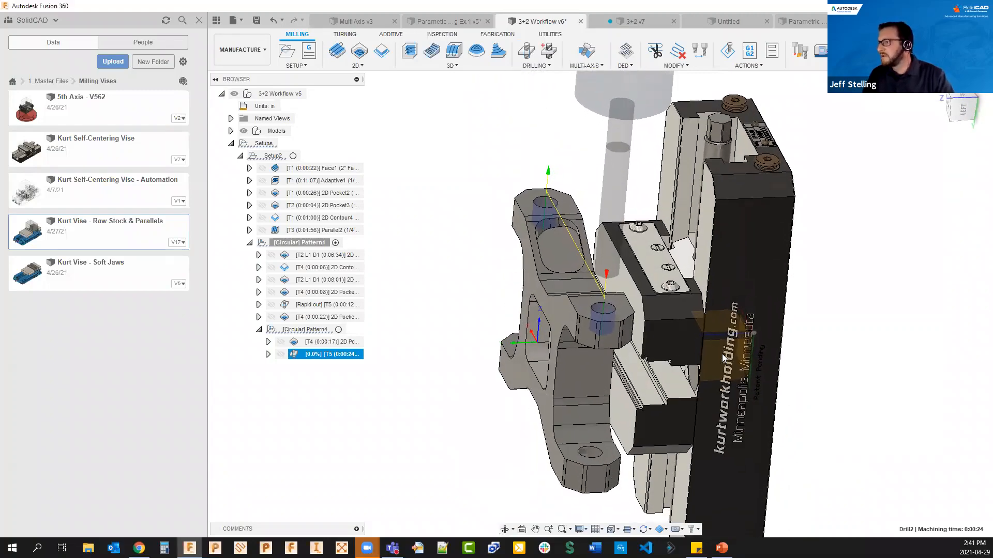
{"action": "right_click", "coordinate": [322, 359]}
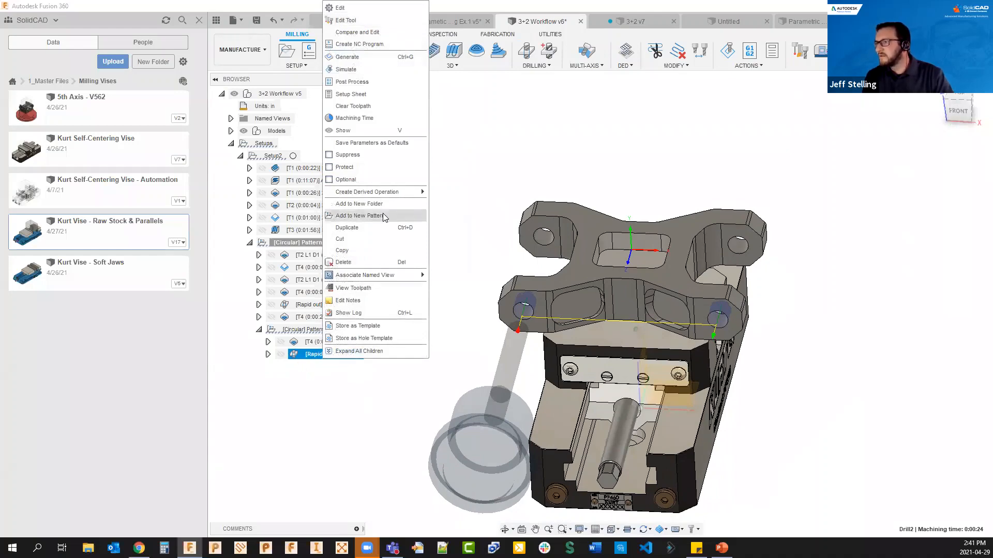
{"action": "left_click", "coordinate": [355, 217]}
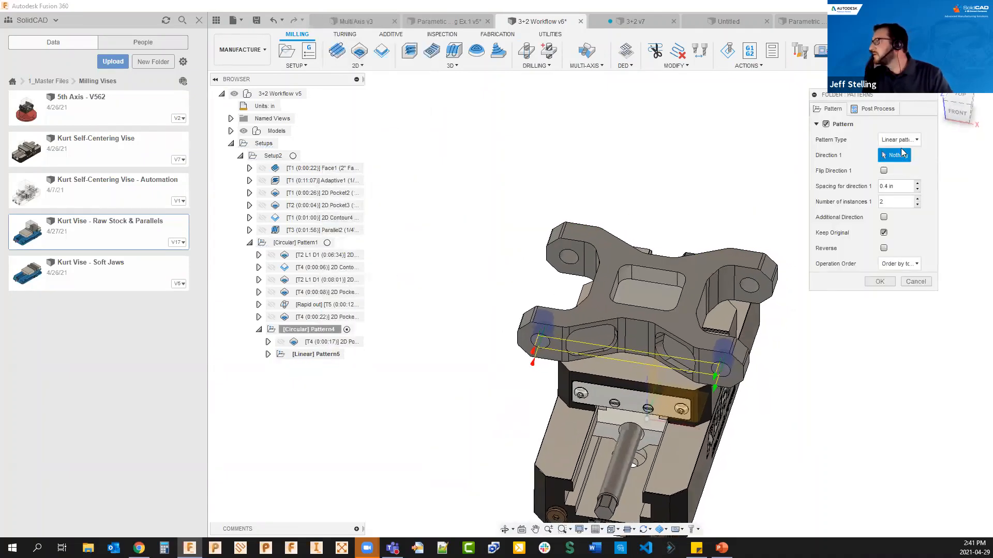
{"action": "left_click", "coordinate": [912, 143]}
{"action": "left_click", "coordinate": [895, 167]}
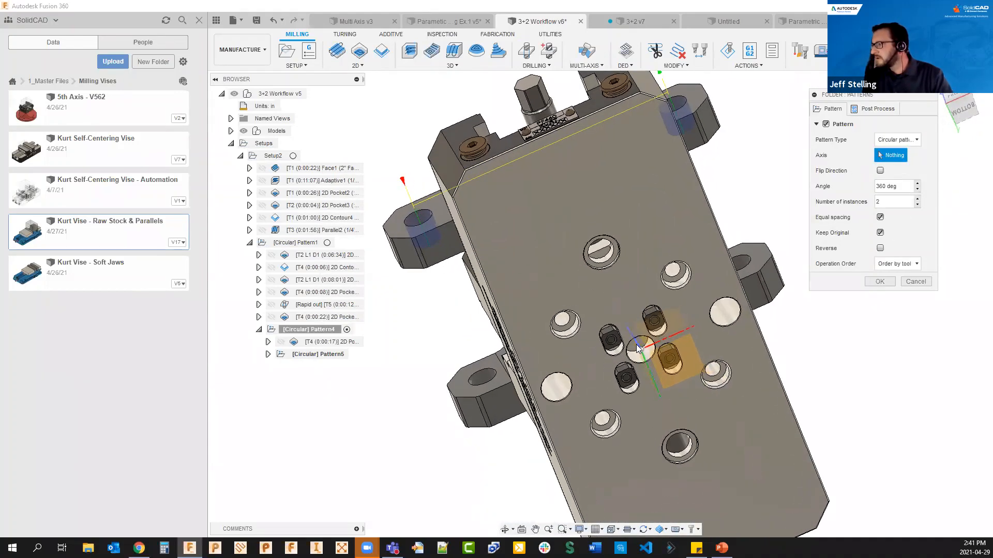
{"action": "left_click", "coordinate": [879, 281]}
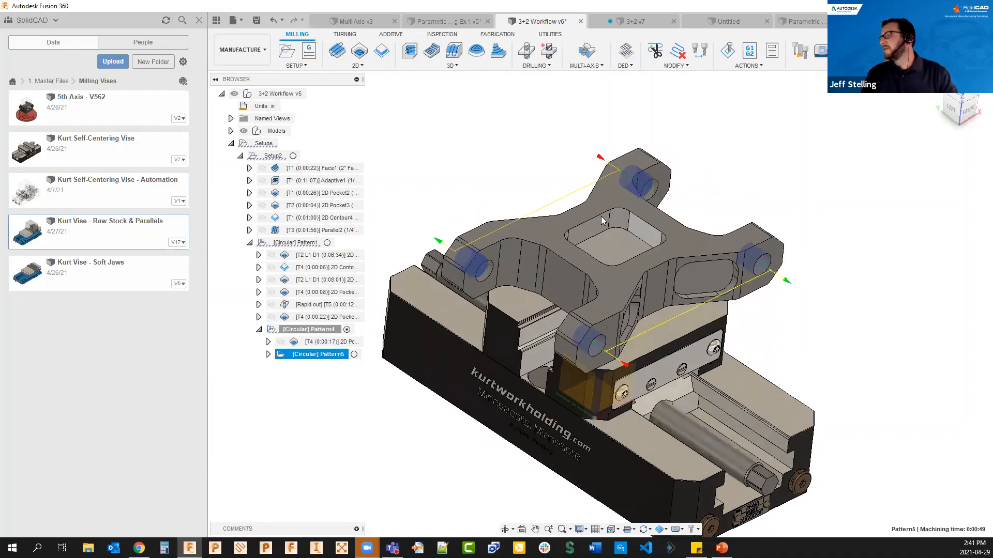
Step: Switch to the Multi Axis document and review its vise-held intake manifold and the available 3D toolpath strategies
{"action": "middle_click_drag", "start_coordinate": [676, 211], "coordinate": [614, 20], "text": "shift"}
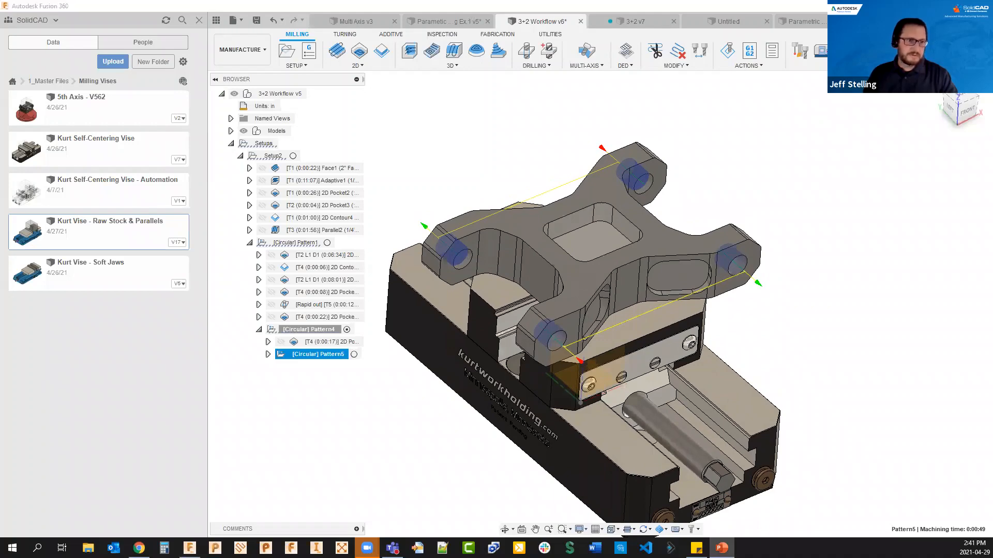
{"action": "left_click", "coordinate": [382, 21]}
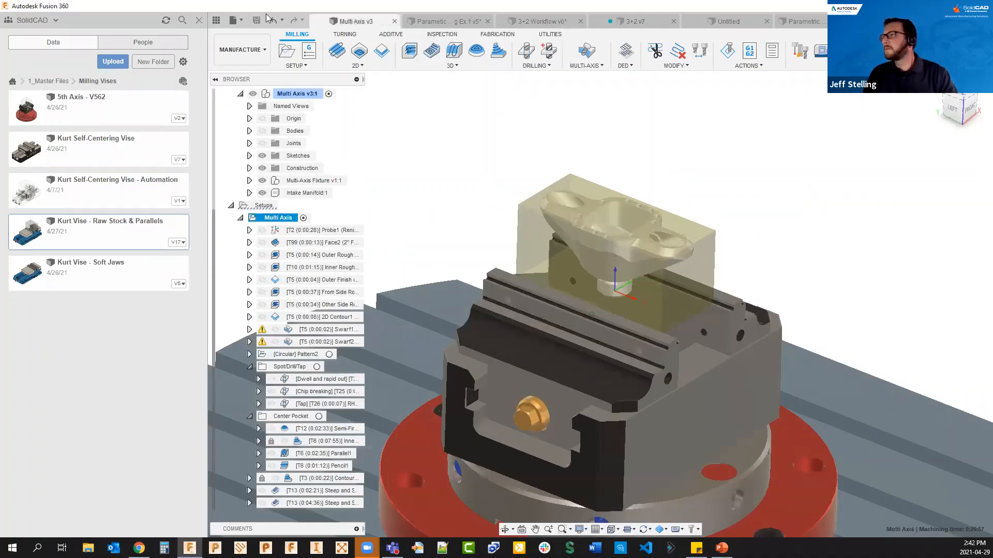
{"action": "scroll", "coordinate": [819, 193], "scroll_direction": "down", "scroll_amount": 5}
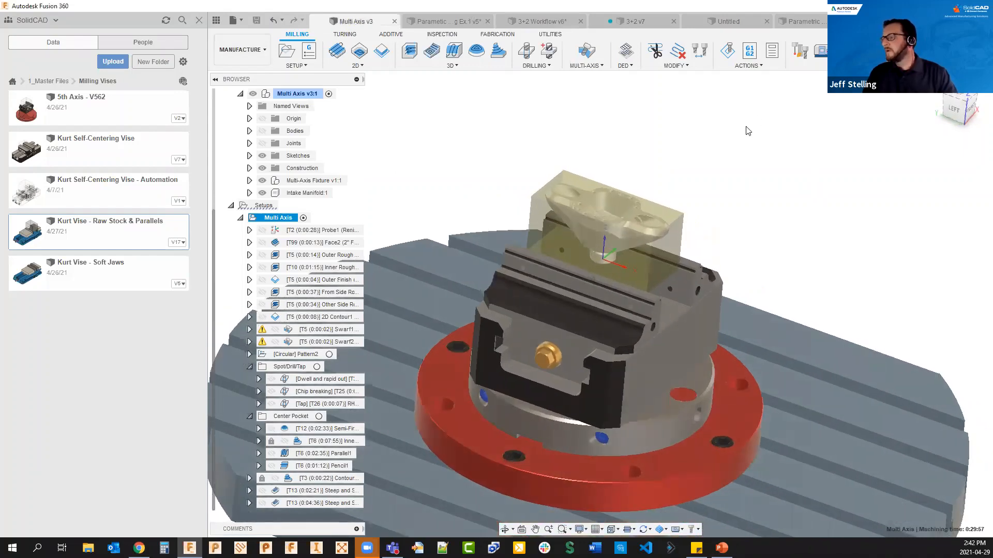
{"action": "middle_click_drag", "start_coordinate": [725, 122], "coordinate": [673, 140], "text": "shift"}
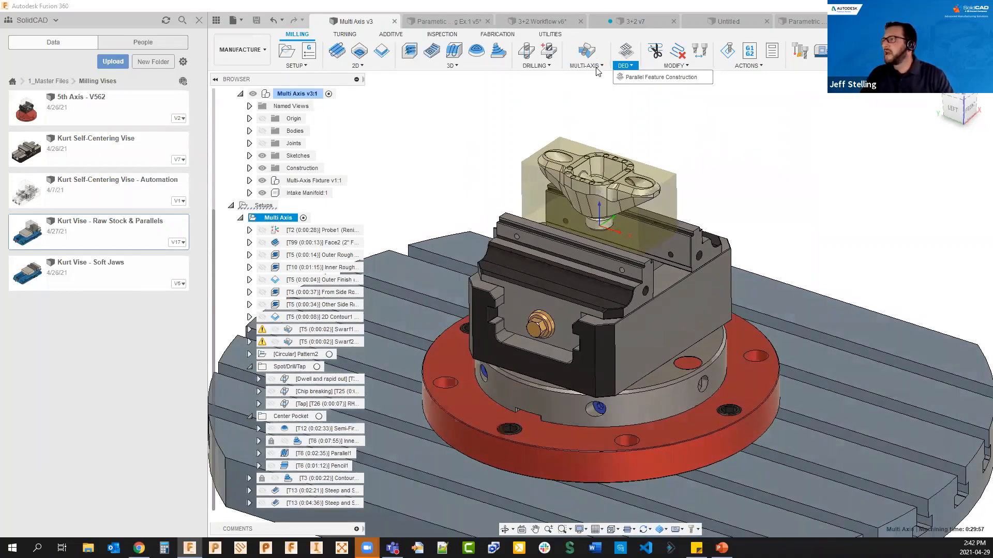
{"action": "mouse_move", "coordinate": [587, 65]}
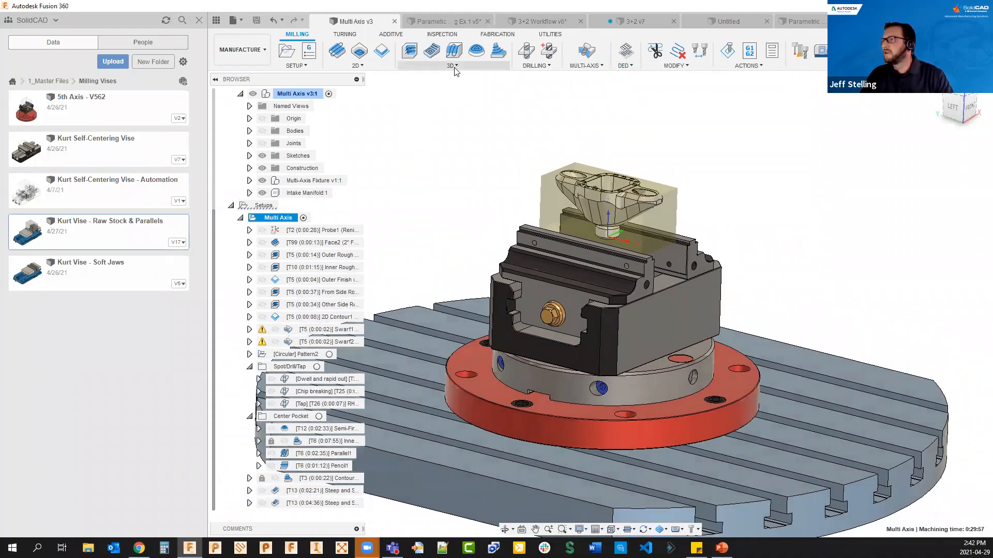
{"action": "left_click", "coordinate": [454, 67]}
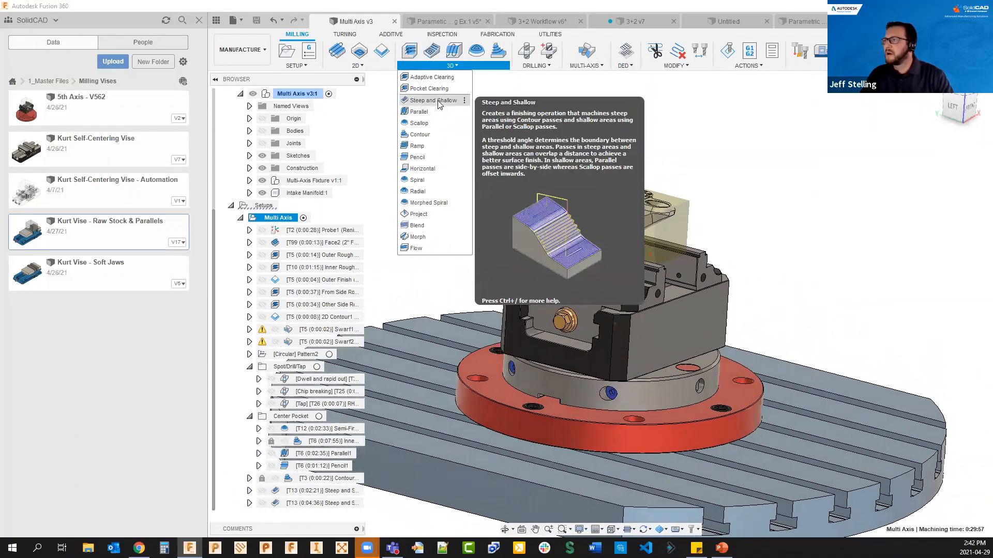
{"action": "left_click", "coordinate": [489, 146]}
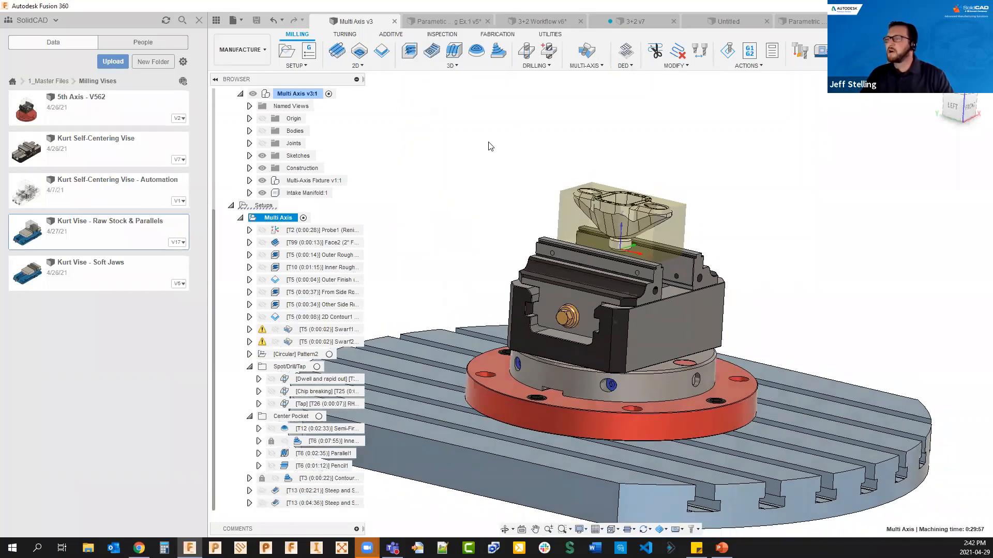
{"action": "left_click", "coordinate": [489, 146]}
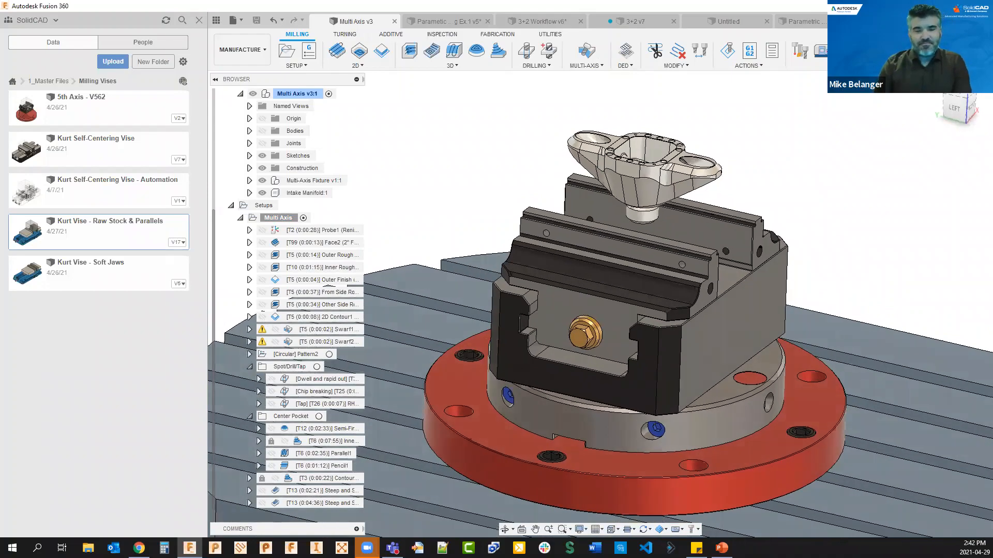
Step: Examine the center pocket toolpath and the tool, feed and holder clearance settings of the first Steep and Shallow operation
{"action": "left_click", "coordinate": [305, 491]}
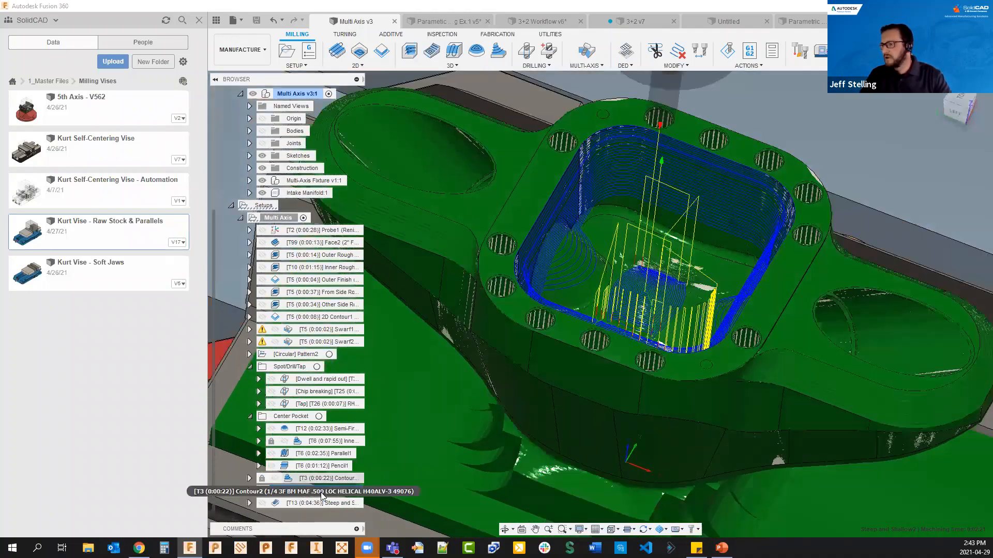
{"action": "right_click", "coordinate": [323, 490]}
{"action": "left_click", "coordinate": [345, 155]}
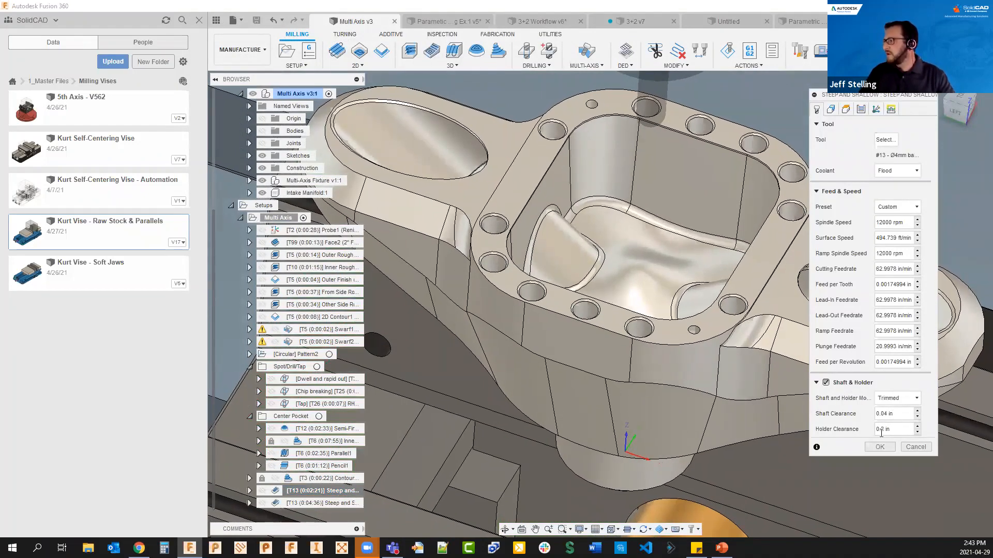
{"action": "left_click", "coordinate": [912, 446]}
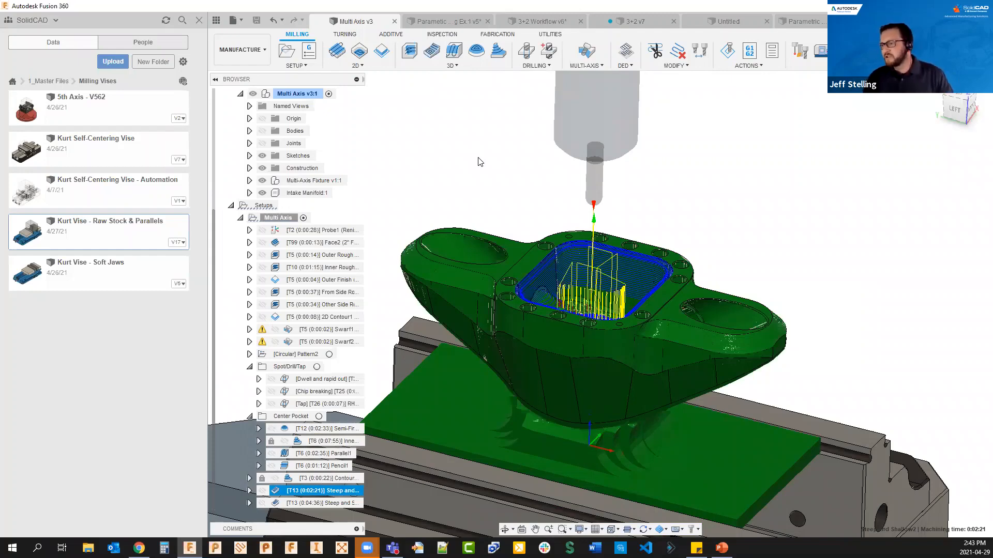
Step: Review the passes and the tool axis and collision avoidance settings of the last Steep and Shallow operation
{"action": "middle_click_drag", "start_coordinate": [605, 333], "coordinate": [589, 273], "text": "shift"}
{"action": "right_click", "coordinate": [313, 504]}
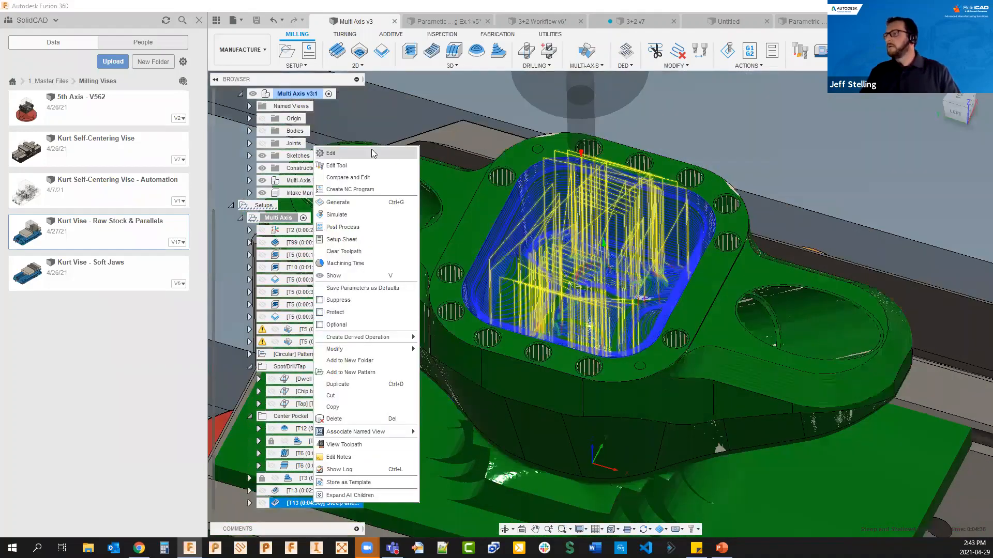
{"action": "left_click", "coordinate": [372, 152]}
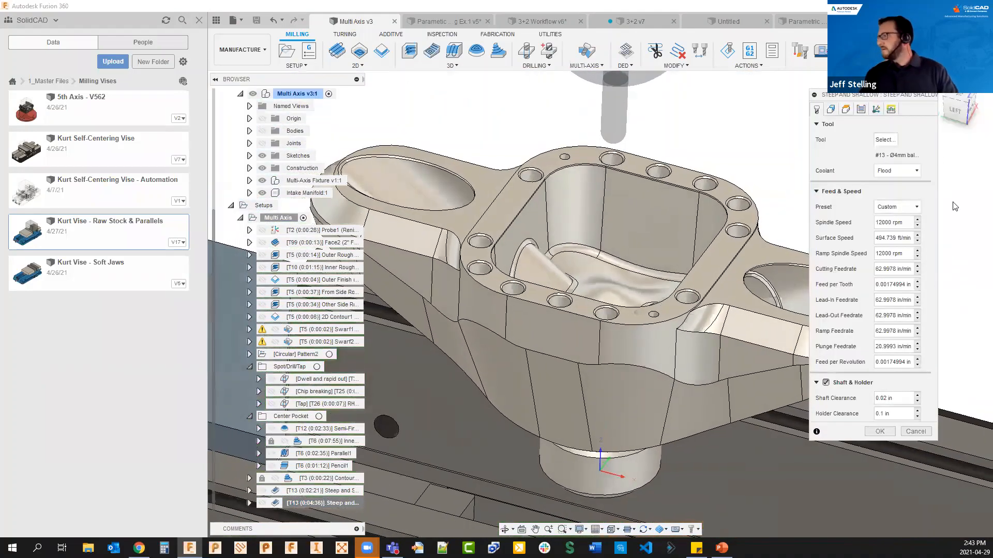
{"action": "left_click", "coordinate": [861, 109]}
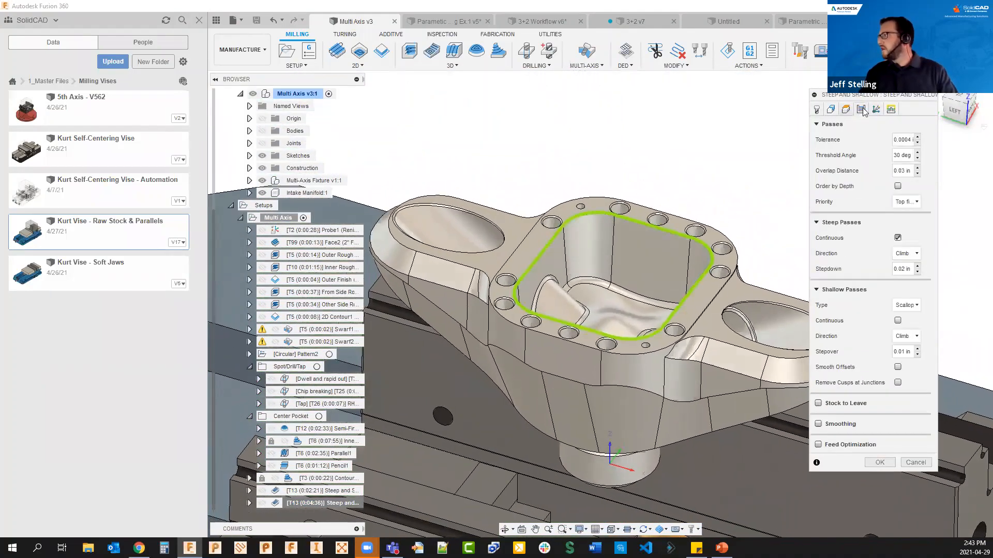
{"action": "left_click", "coordinate": [877, 111]}
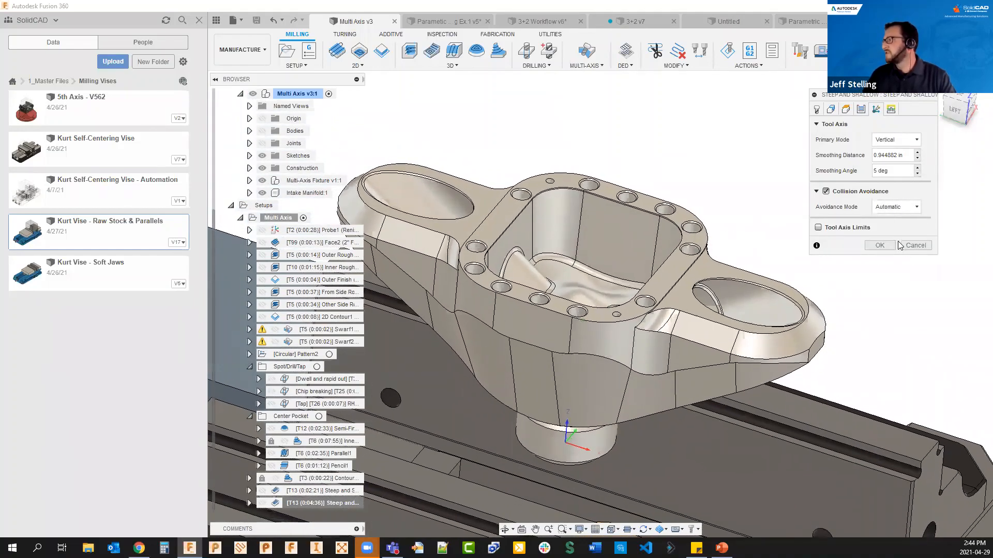
{"action": "left_click", "coordinate": [879, 245]}
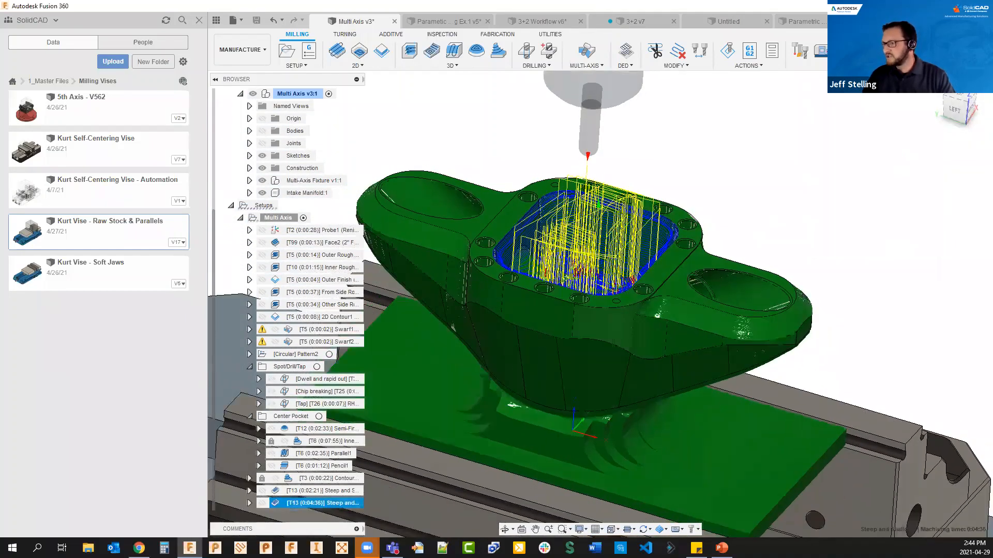
Step: Simulate the last Steep and Shallow operation with the stock colorization set to Comparison and examine the machined part
{"action": "right_click", "coordinate": [306, 504]}
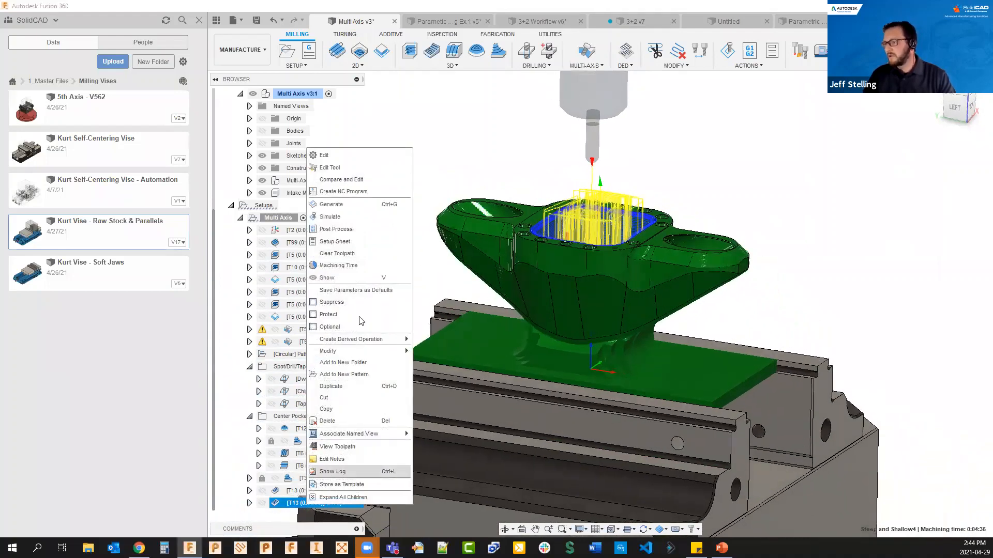
{"action": "left_click", "coordinate": [331, 217]}
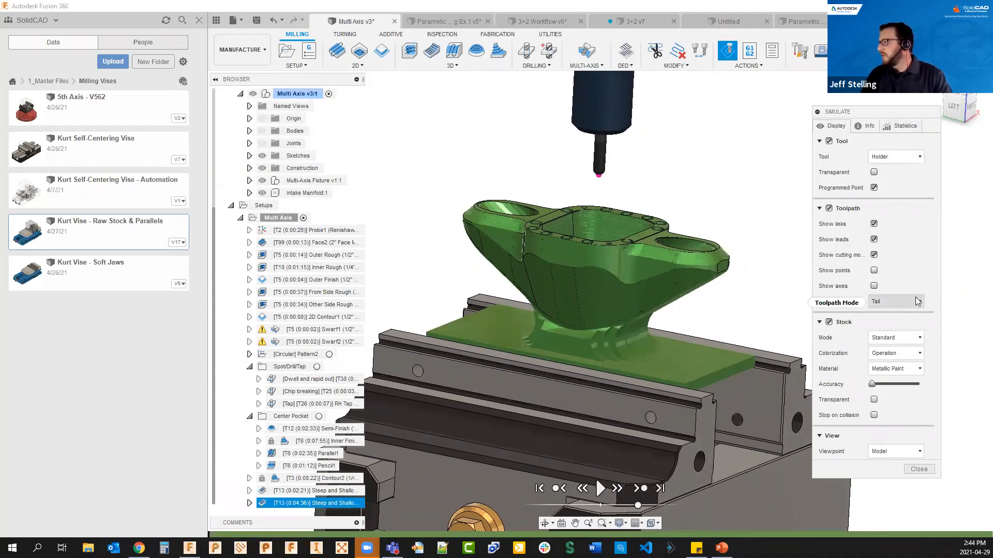
{"action": "left_click", "coordinate": [913, 356]}
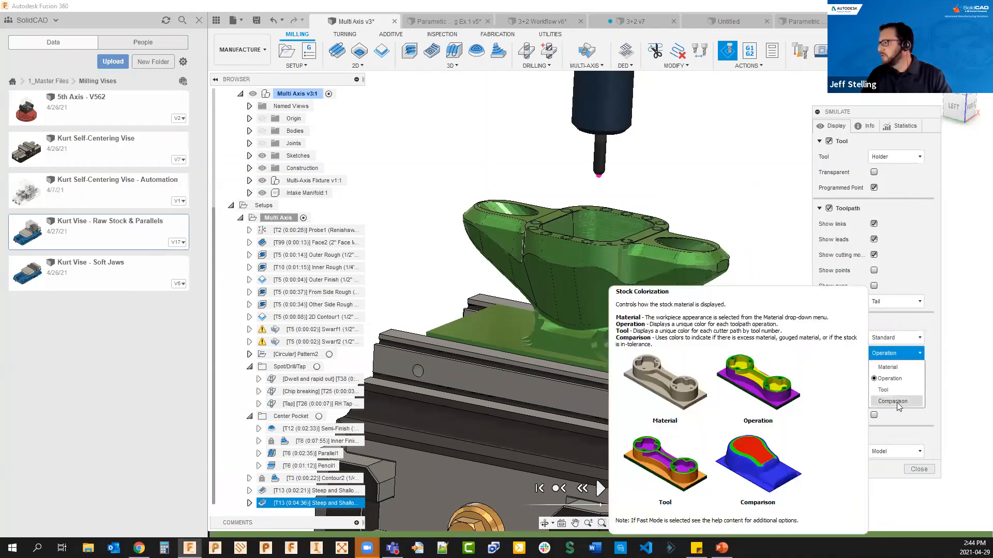
{"action": "left_click", "coordinate": [915, 356]}
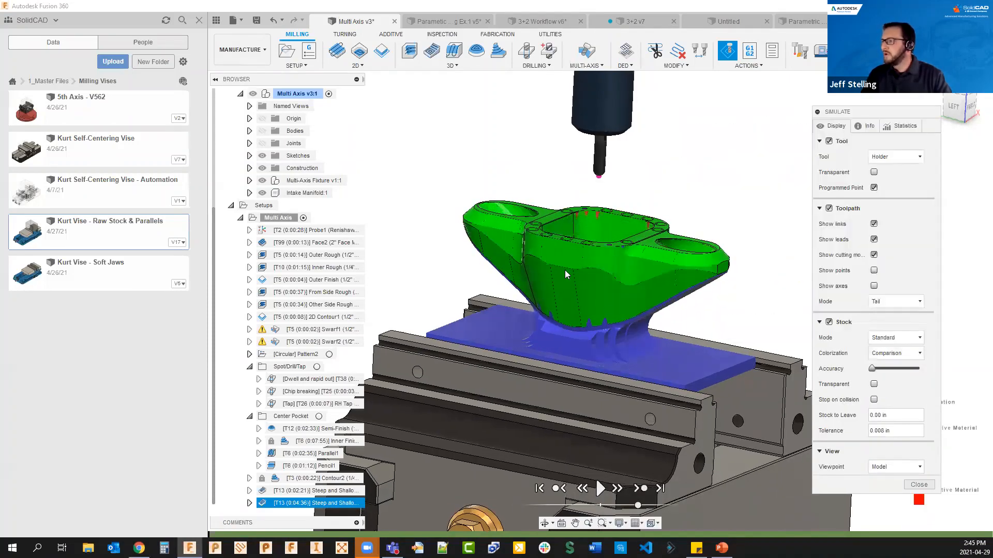
{"action": "middle_click_drag", "start_coordinate": [565, 271], "coordinate": [546, 318], "text": "shift"}
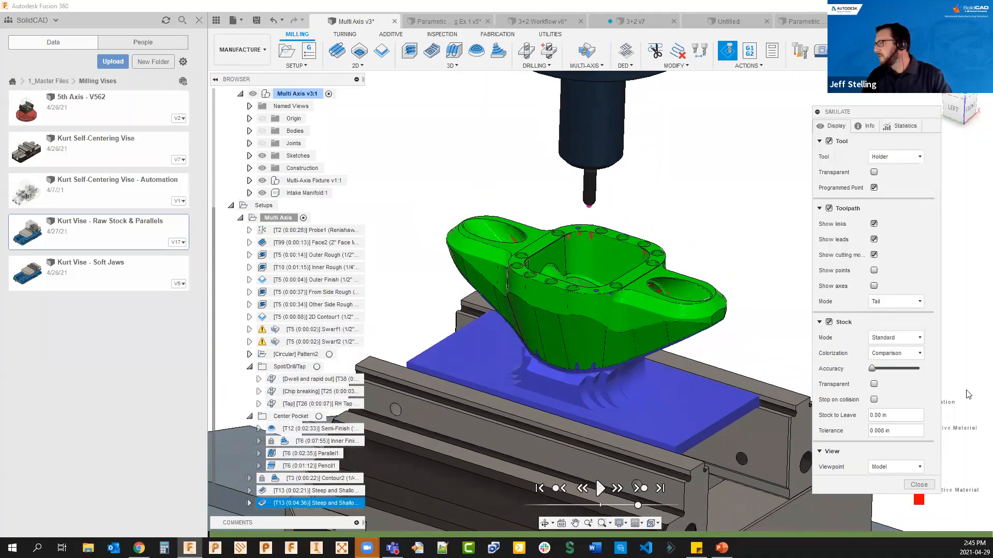
Step: Set the simulation's stock colorization back to Operation
{"action": "left_click", "coordinate": [895, 353]}
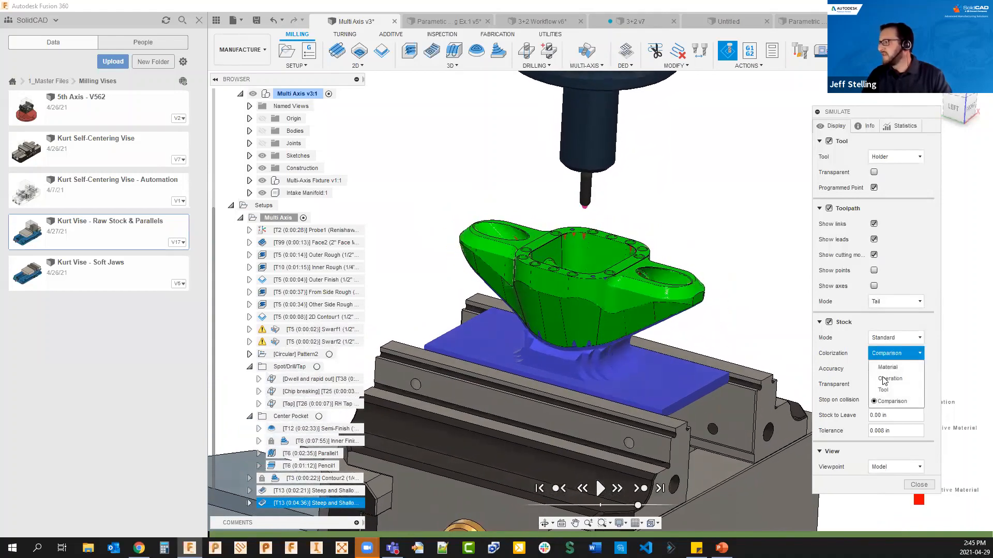
{"action": "left_click", "coordinate": [890, 378]}
{"action": "left_click", "coordinate": [919, 354]}
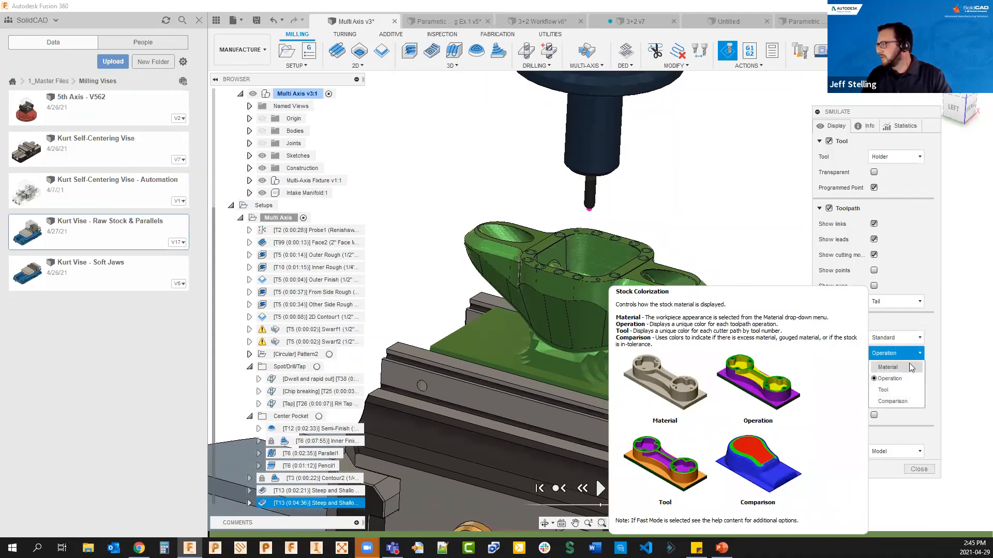
{"action": "left_click", "coordinate": [918, 353]}
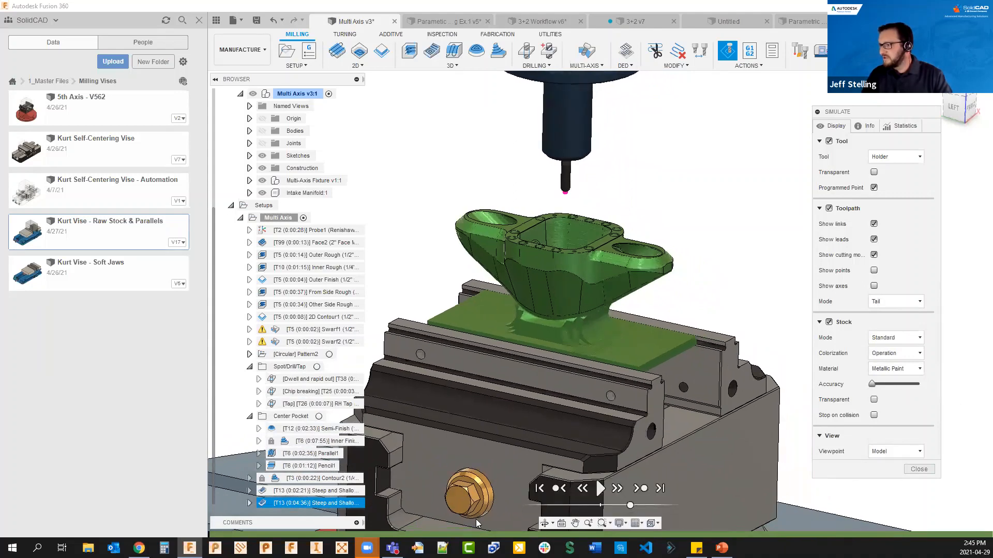
Step: Play back the pocket simulation to check the tool and holder tilt from several angles, and close the simulation
{"action": "mouse_move", "coordinate": [386, 536]}
{"action": "left_mouse_down"}
{"action": "mouse_move", "coordinate": [376, 535]}
{"action": "mouse_move", "coordinate": [594, 533]}
{"action": "left_mouse_up"}
{"action": "middle_click_drag", "start_coordinate": [610, 516], "coordinate": [683, 456], "text": "shift"}
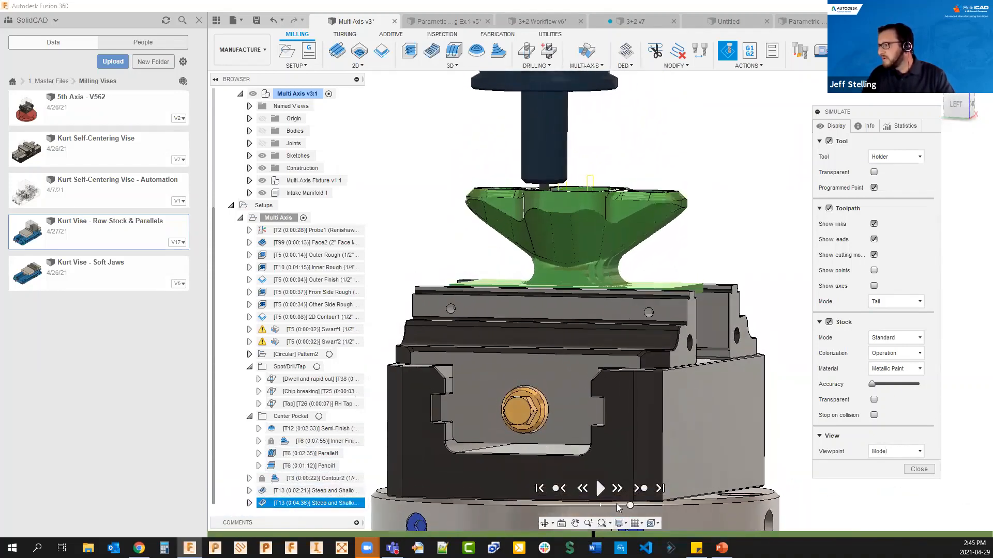
{"action": "left_click", "coordinate": [601, 489]}
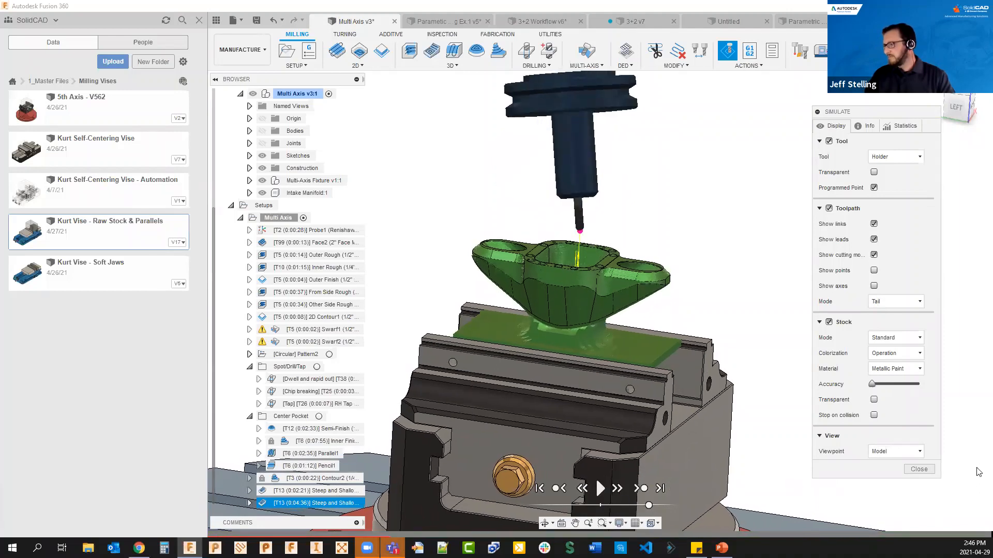
{"action": "scroll", "coordinate": [626, 316], "scroll_direction": "up", "scroll_amount": 1}
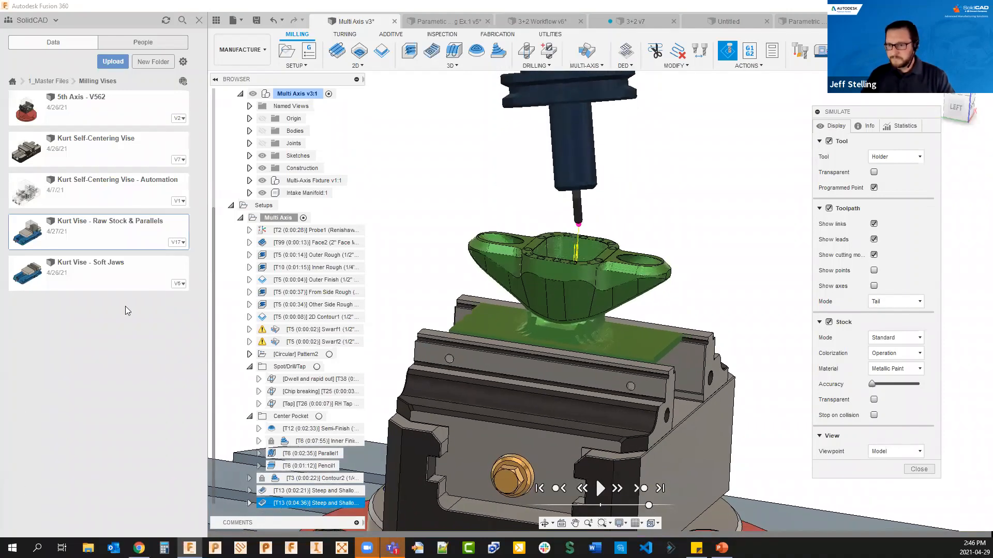
{"action": "middle_click_drag", "start_coordinate": [513, 306], "coordinate": [593, 290], "text": "shift"}
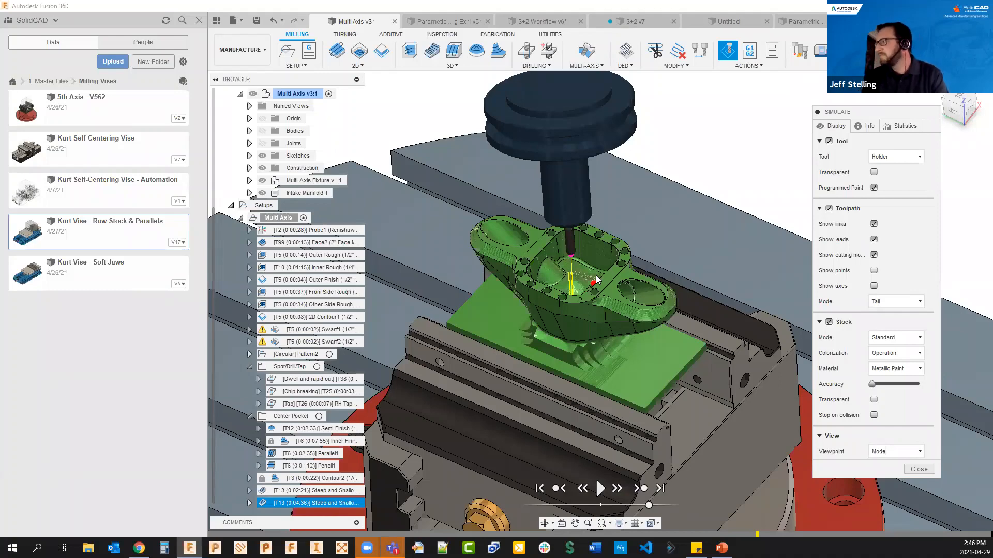
{"action": "left_click", "coordinate": [920, 469]}
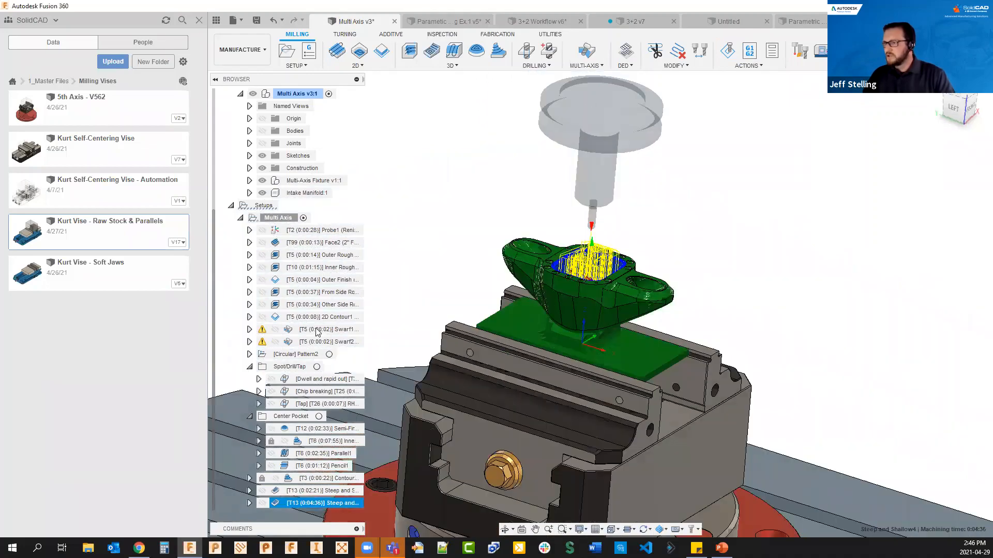
Step: Inspect the first Swarf toolpath, review the tool axis settings in a new Swarf operation, and leave it without creating the operation
{"action": "left_click", "coordinate": [317, 330]}
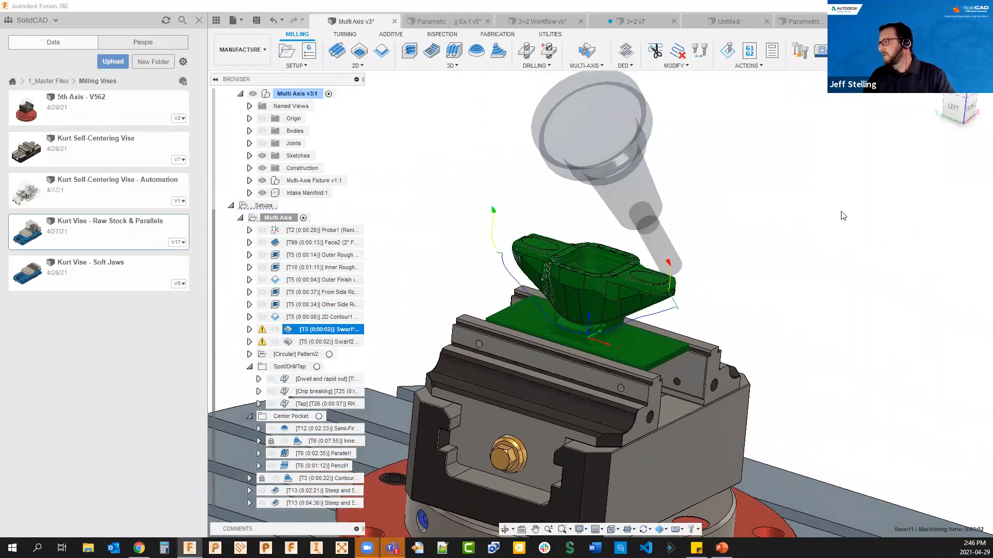
{"action": "middle_click_drag", "start_coordinate": [527, 298], "coordinate": [624, 68], "text": "shift"}
{"action": "left_click", "coordinate": [625, 66]}
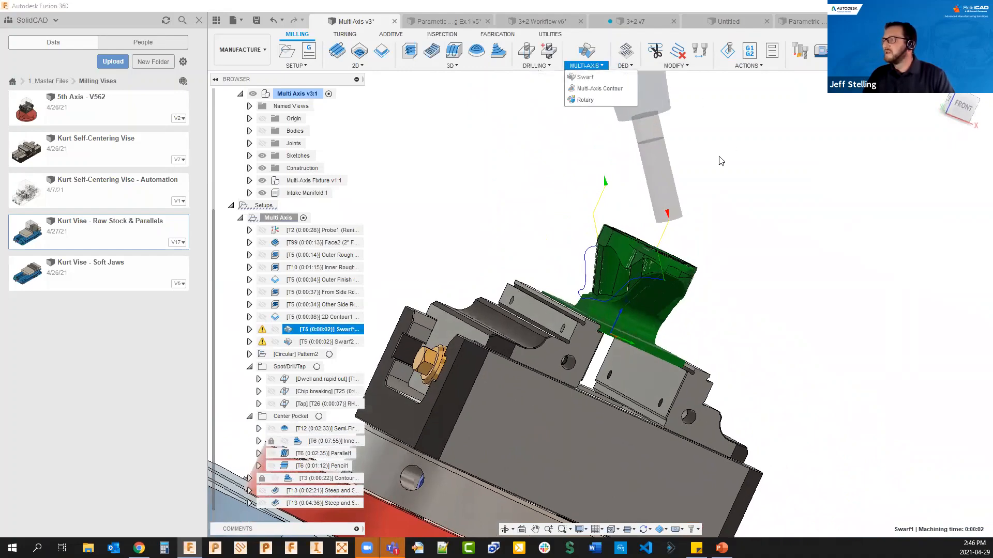
{"action": "left_click", "coordinate": [586, 51]}
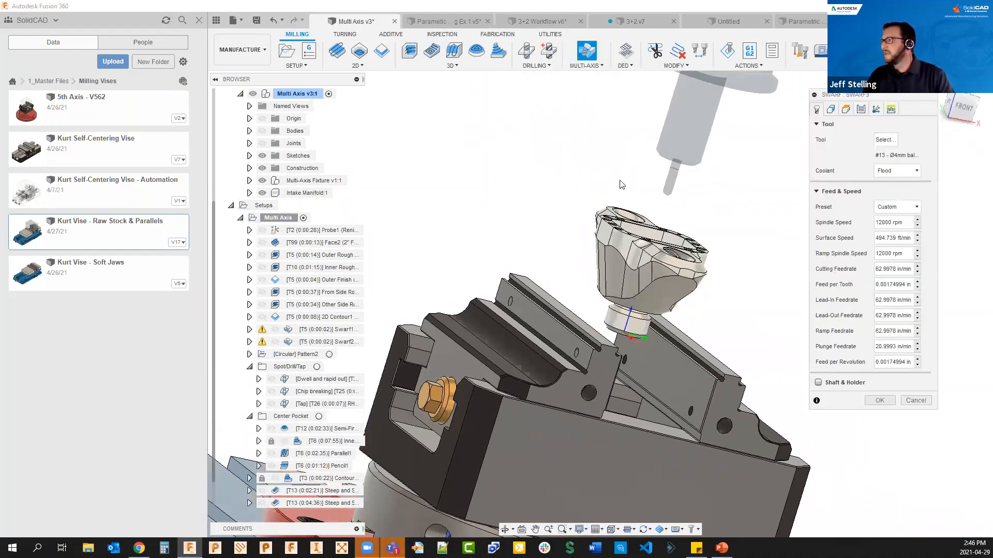
{"action": "middle_click_drag", "start_coordinate": [740, 225], "coordinate": [853, 249], "text": "shift"}
{"action": "left_click", "coordinate": [875, 110]}
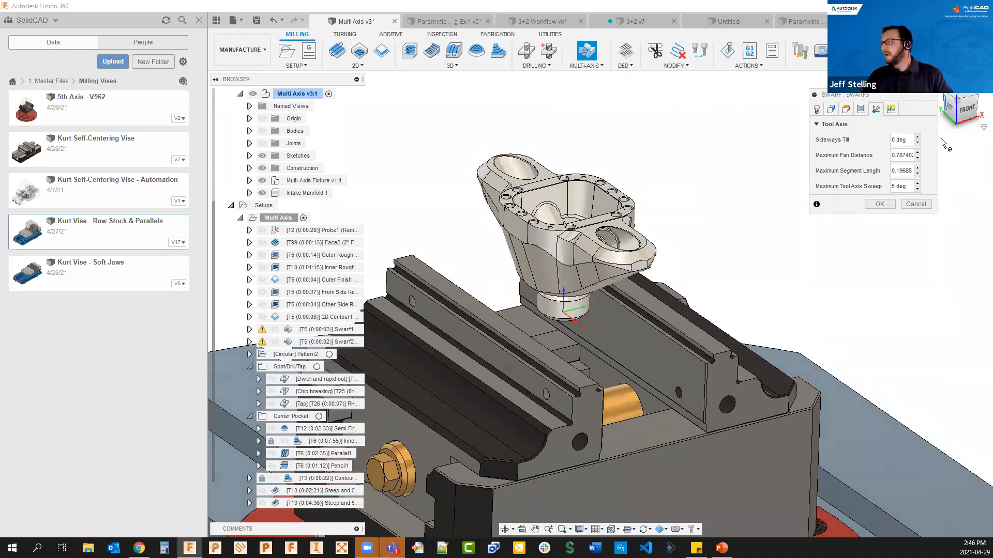
{"action": "left_click", "coordinate": [887, 207]}
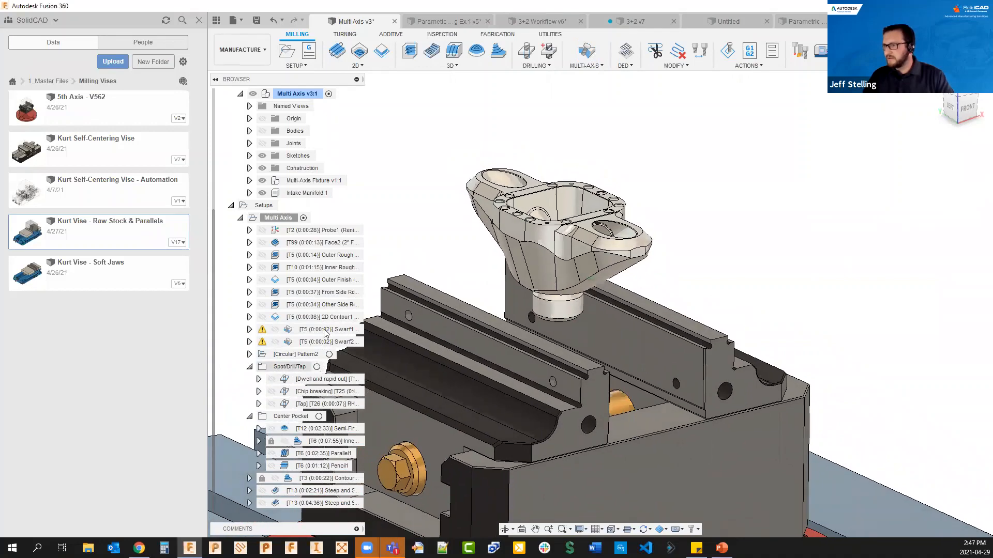
Step: Simulate the first Swarf operation, play it back to examine how the side of the tool follows the wall, and close the simulation
{"action": "right_click", "coordinate": [315, 329]}
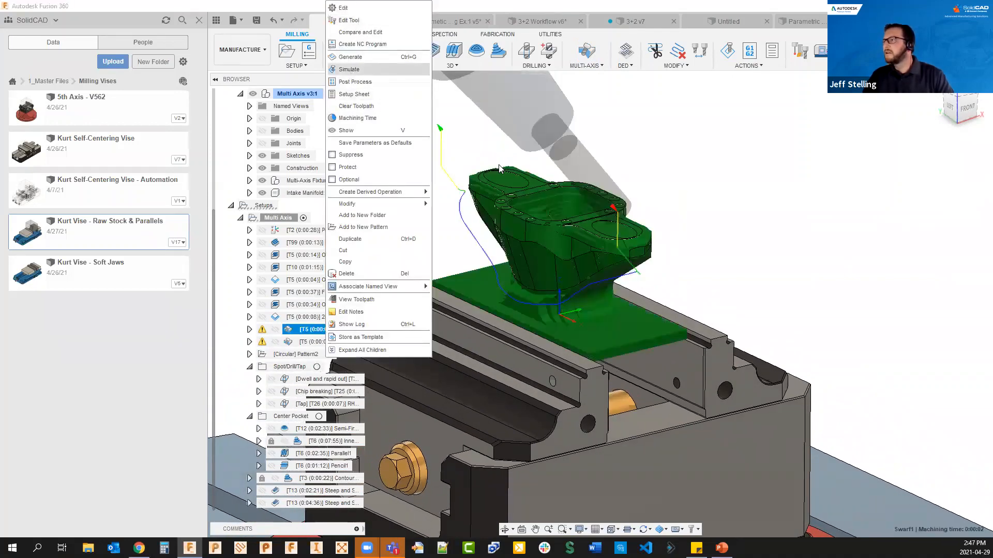
{"action": "left_click", "coordinate": [350, 71]}
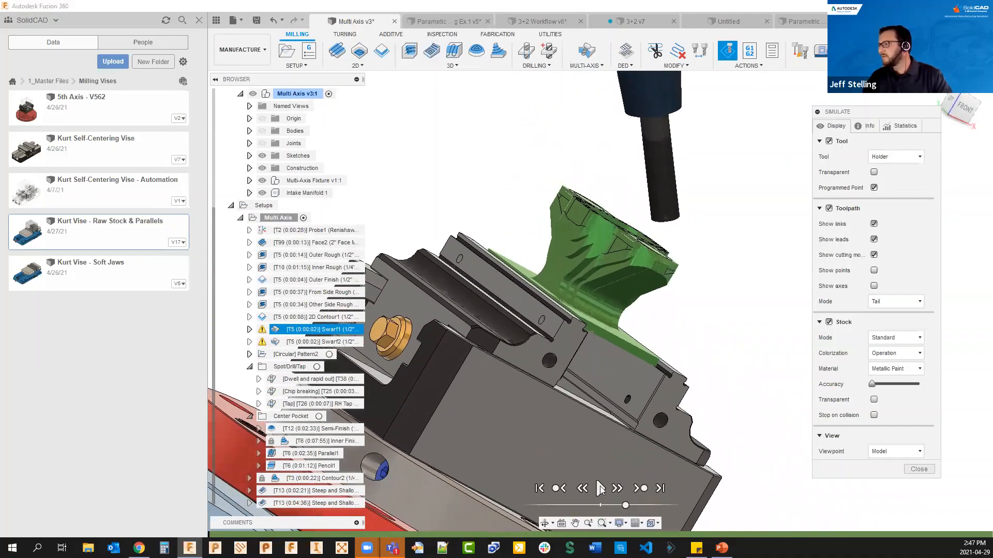
{"action": "left_click", "coordinate": [600, 488]}
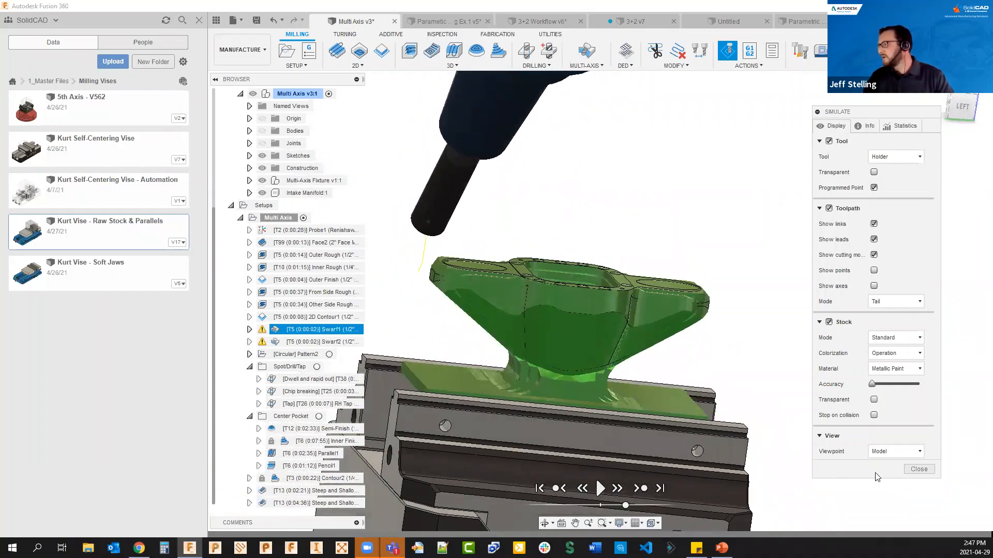
{"action": "left_click", "coordinate": [911, 470]}
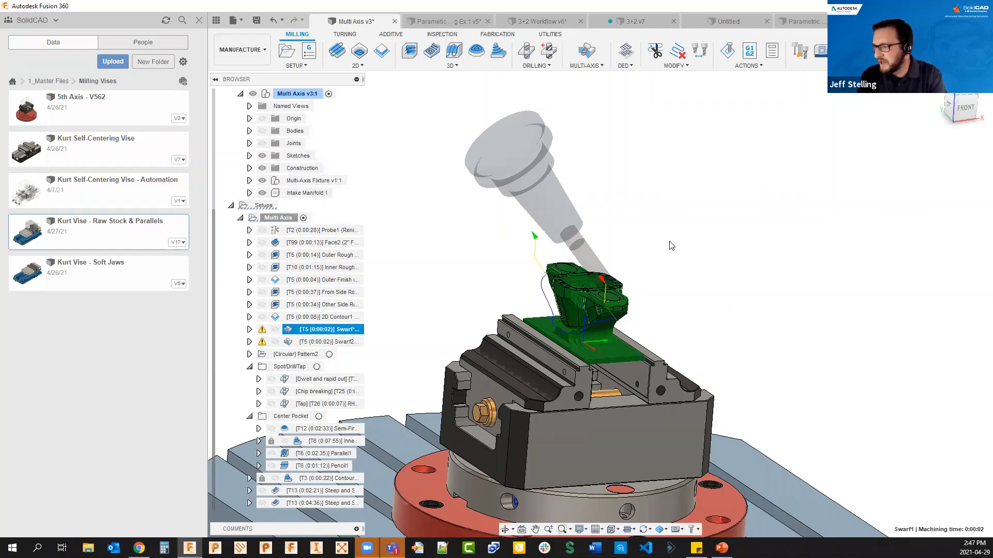
{"action": "scroll", "coordinate": [646, 242], "scroll_direction": "down", "scroll_amount": 3}
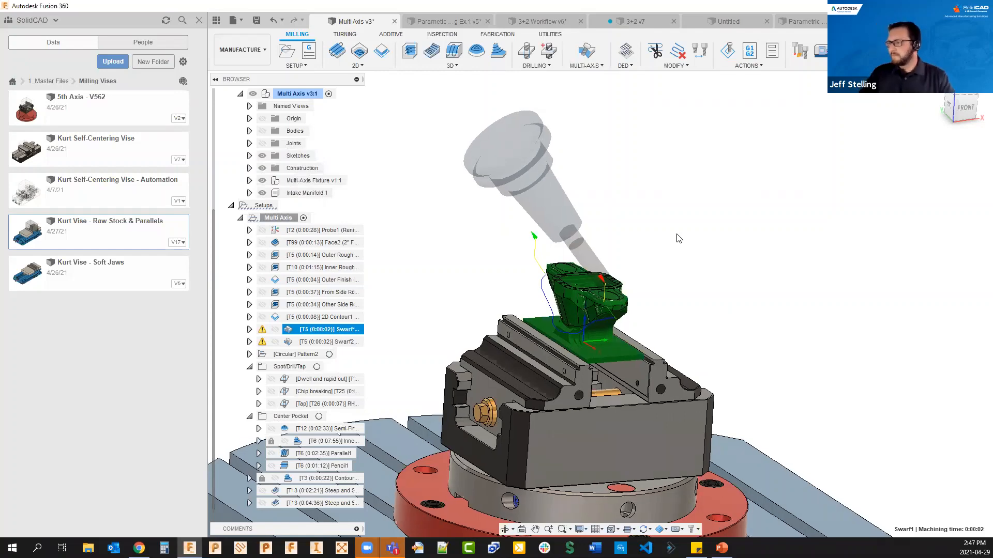
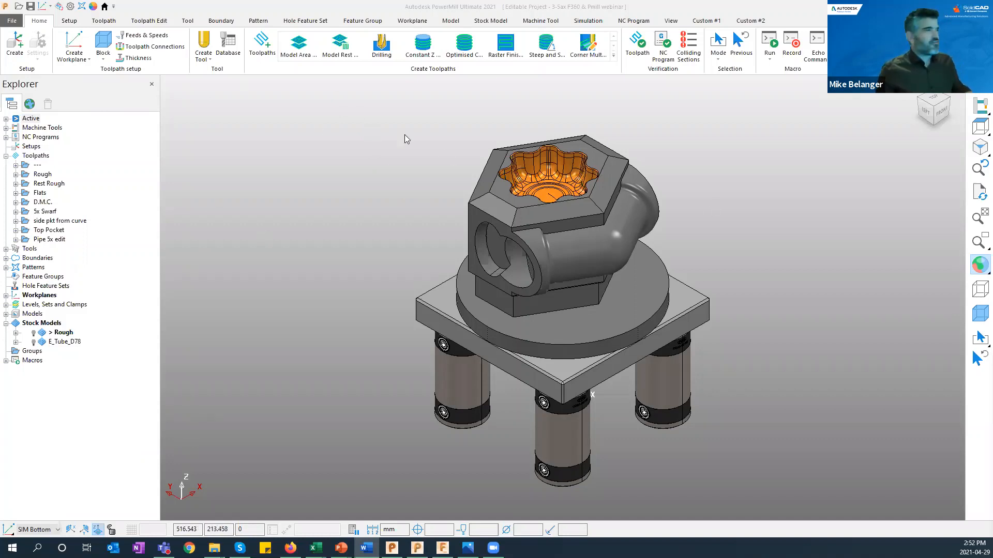
{"action": "left_click", "coordinate": [69, 21]}
{"action": "left_click", "coordinate": [112, 23]}
{"action": "left_click", "coordinate": [150, 19]}
{"action": "left_click", "coordinate": [190, 22]}
{"action": "left_click", "coordinate": [219, 21]}
{"action": "left_click", "coordinate": [39, 21]}
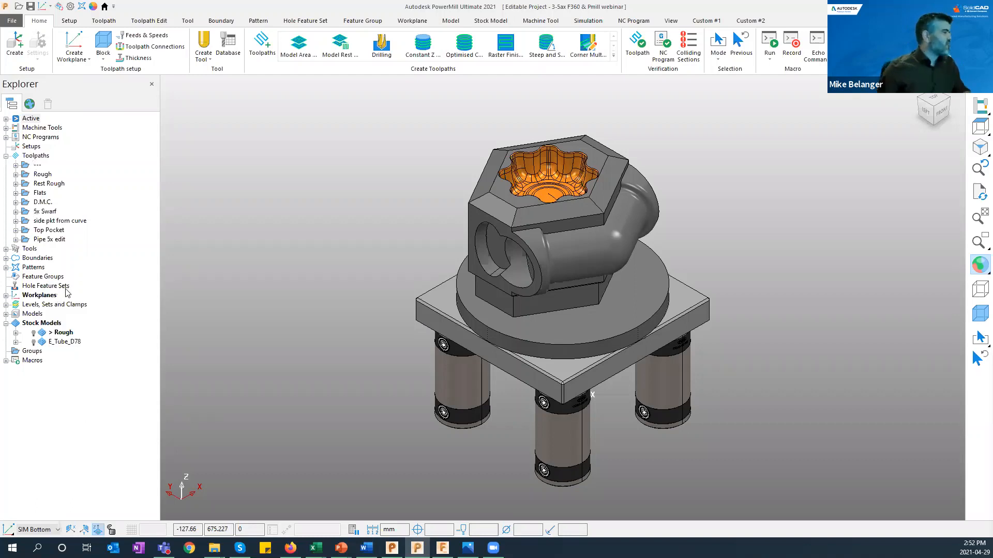
{"action": "left_click", "coordinate": [6, 138]}
{"action": "left_click", "coordinate": [6, 137]}
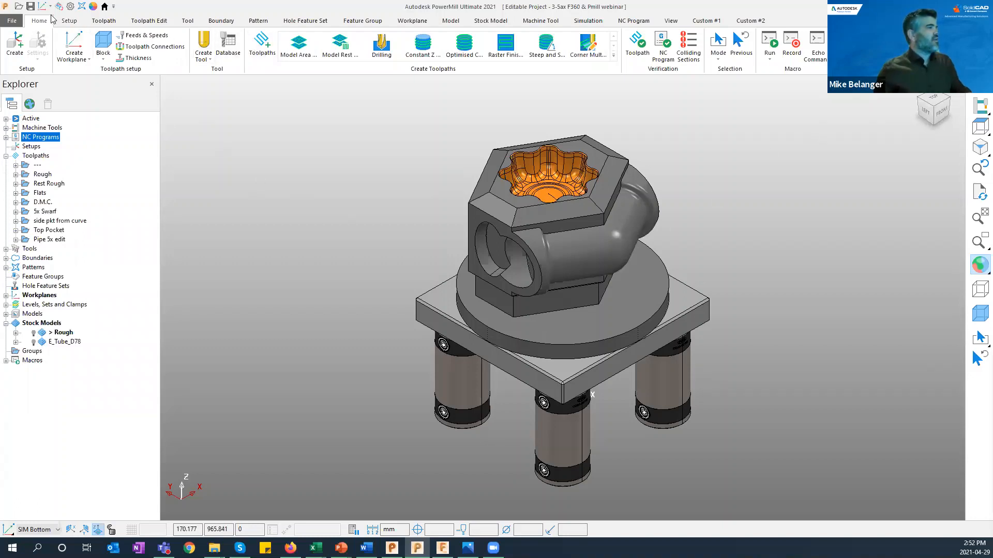
Step: Browse the toolpath strategy categories from 3D Area Clearance through Ribs in the Strategy Selector
{"action": "left_click", "coordinate": [262, 44]}
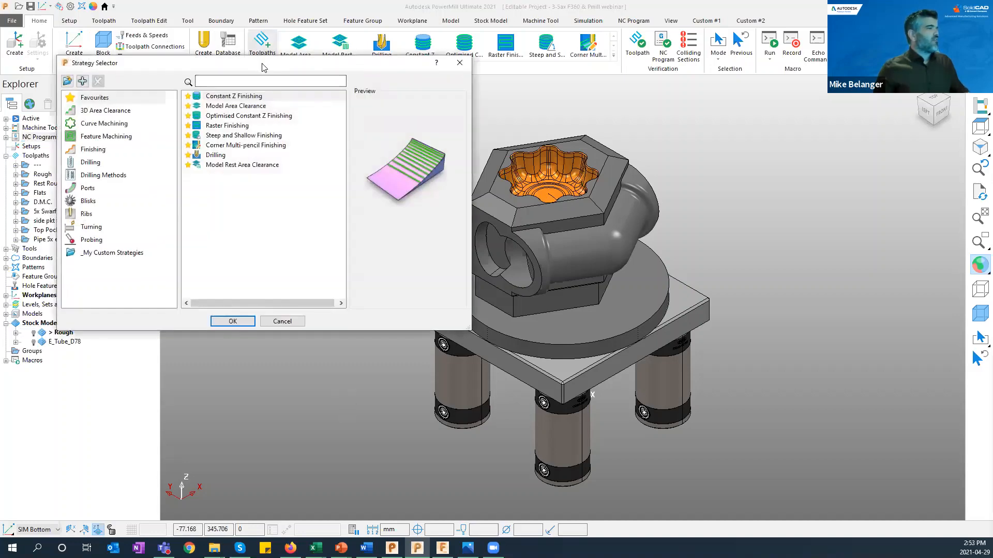
{"action": "left_click_drag", "start_coordinate": [263, 65], "coordinate": [387, 147]}
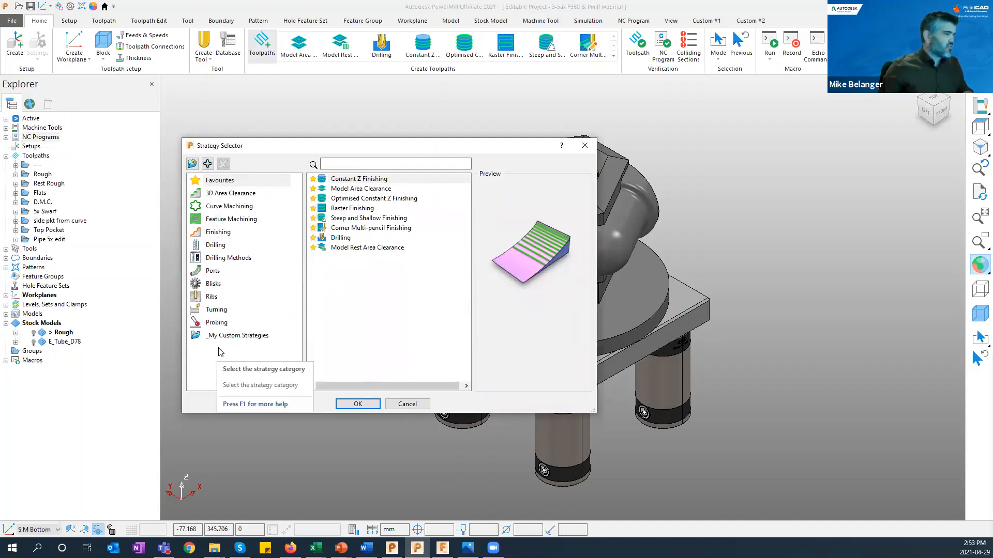
{"action": "left_click", "coordinate": [223, 195]}
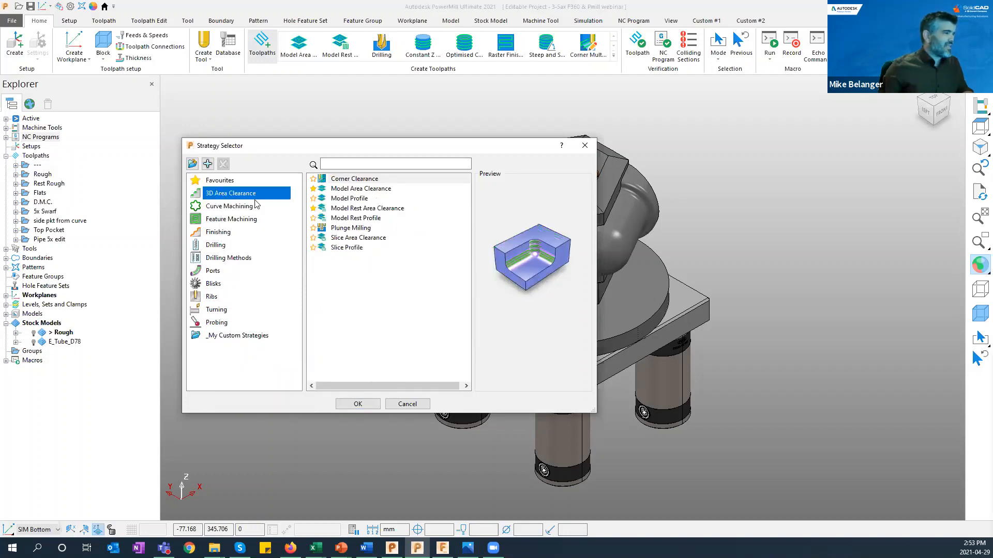
{"action": "left_click", "coordinate": [228, 207]}
{"action": "left_click", "coordinate": [224, 221]}
{"action": "left_click", "coordinate": [220, 235]}
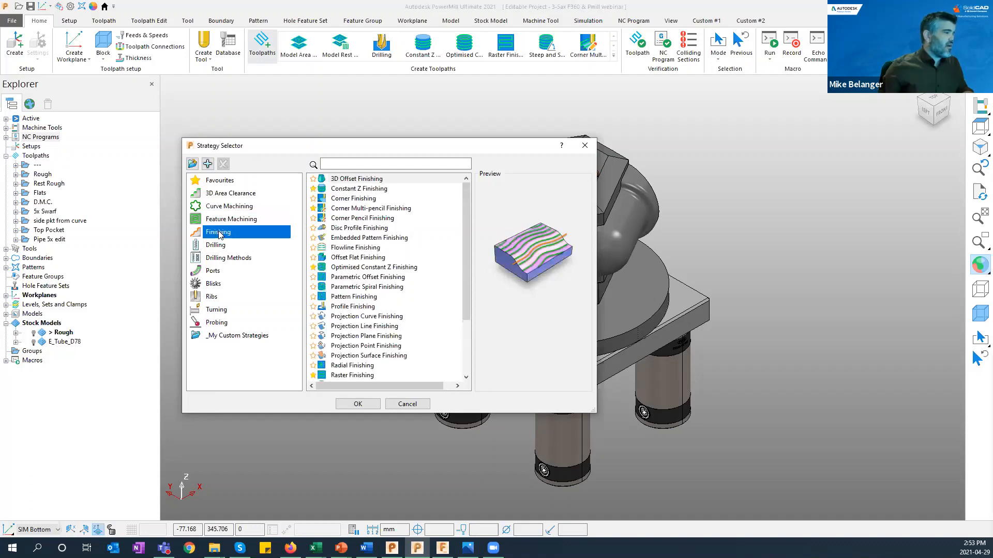
{"action": "left_click", "coordinate": [216, 246]}
{"action": "left_click", "coordinate": [216, 258]}
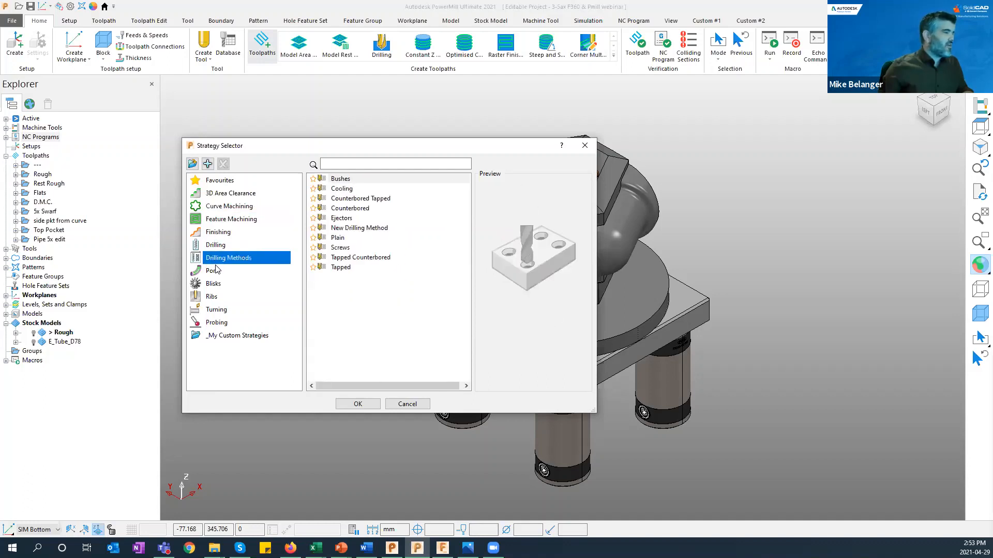
{"action": "left_click", "coordinate": [216, 272]}
{"action": "left_click", "coordinate": [216, 285]}
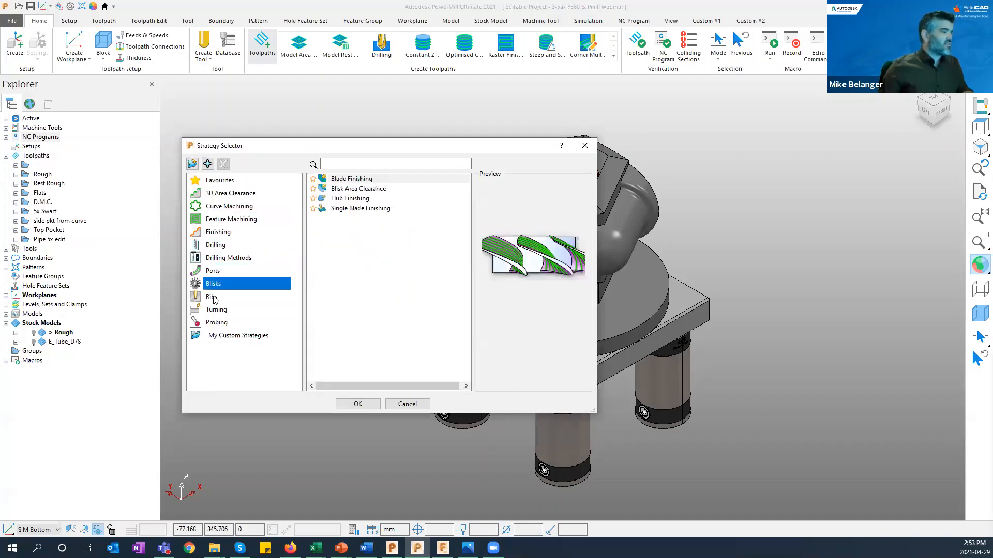
{"action": "left_click", "coordinate": [214, 298]}
Step: Review the Feature Machining, Curve Machining and Finishing strategies, and close the Strategy Selector without choosing one
{"action": "left_click", "coordinate": [223, 220]}
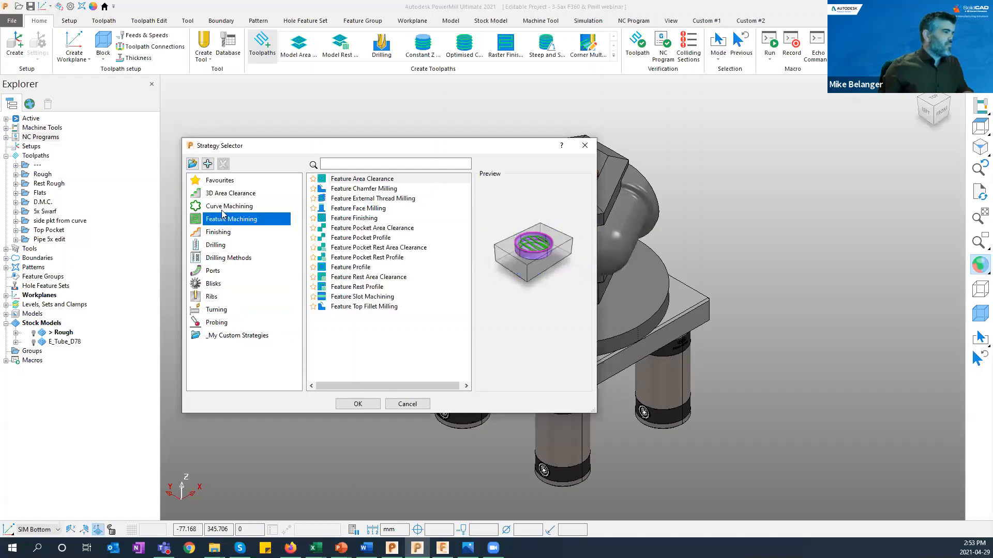
{"action": "left_click", "coordinate": [224, 207]}
{"action": "left_click", "coordinate": [223, 233]}
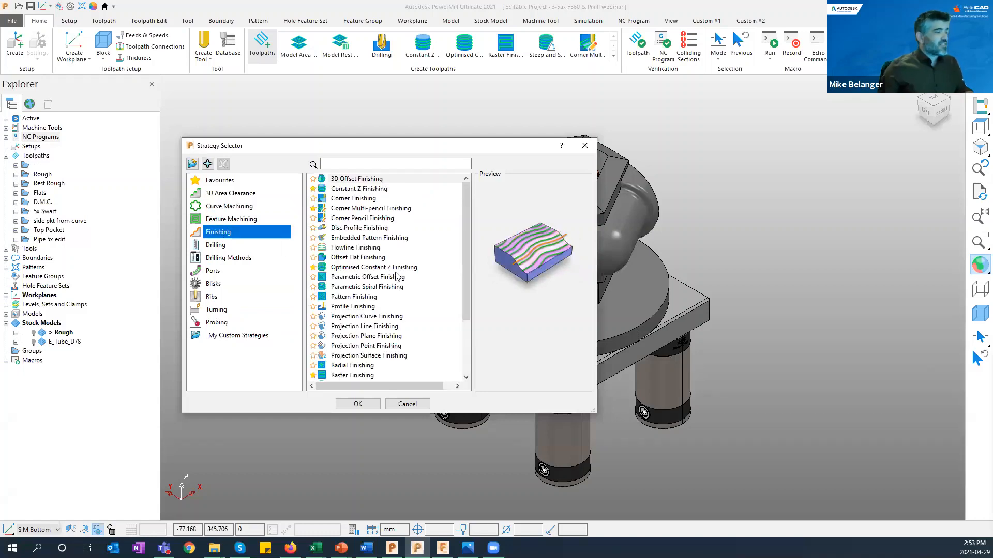
{"action": "scroll", "coordinate": [398, 277], "scroll_direction": "down", "scroll_amount": 3}
{"action": "scroll", "coordinate": [408, 283], "scroll_direction": "up", "scroll_amount": 3}
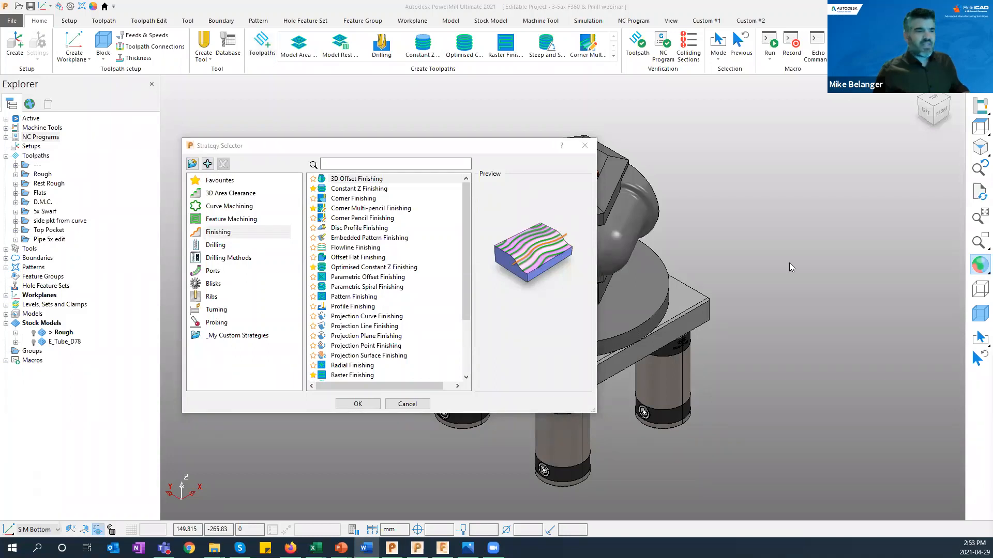
{"action": "left_click", "coordinate": [584, 147]}
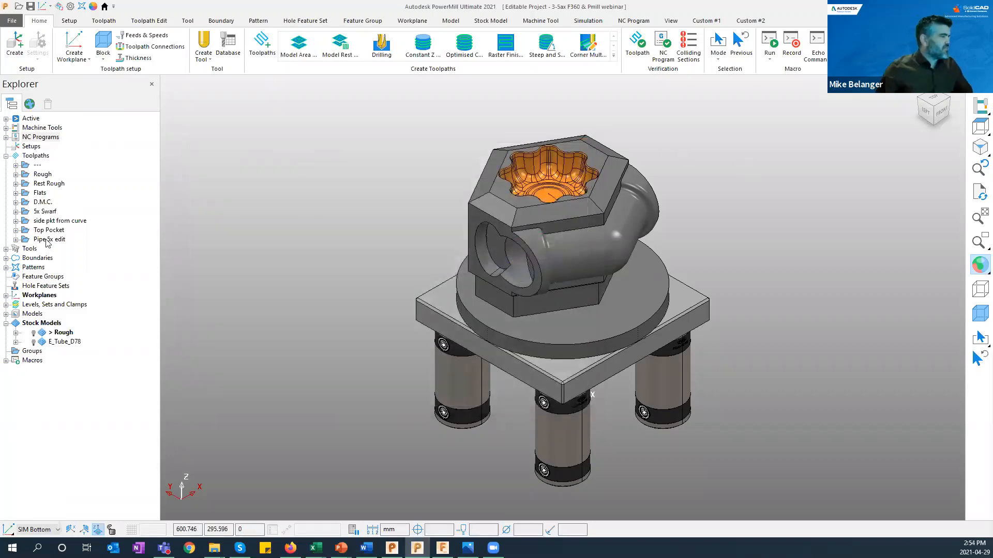
Step: List the toolpaths in the Rough folder, and display the Rough stock model with its contents expanded
{"action": "left_click", "coordinate": [16, 175]}
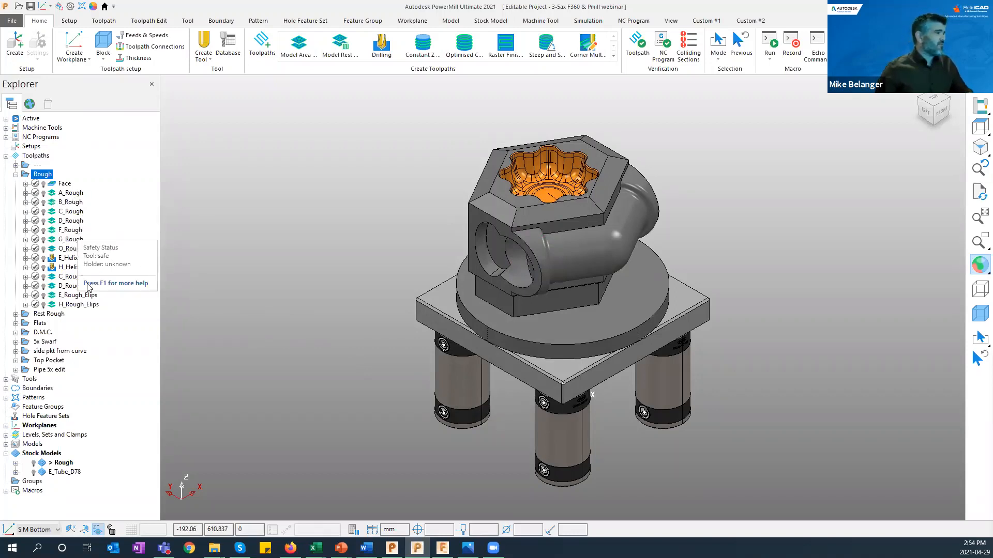
{"action": "left_click", "coordinate": [42, 464]}
{"action": "left_click", "coordinate": [34, 463]}
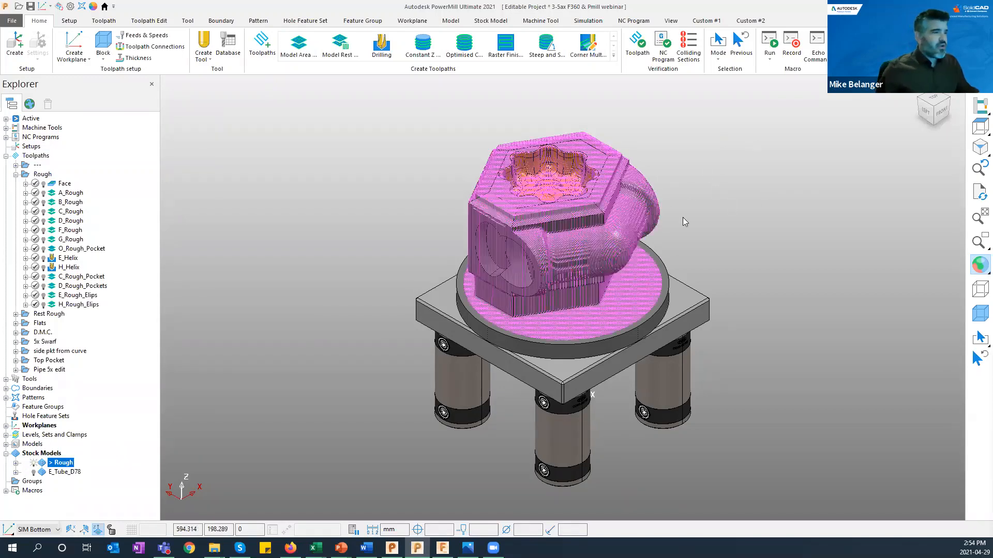
{"action": "left_click", "coordinate": [16, 463]}
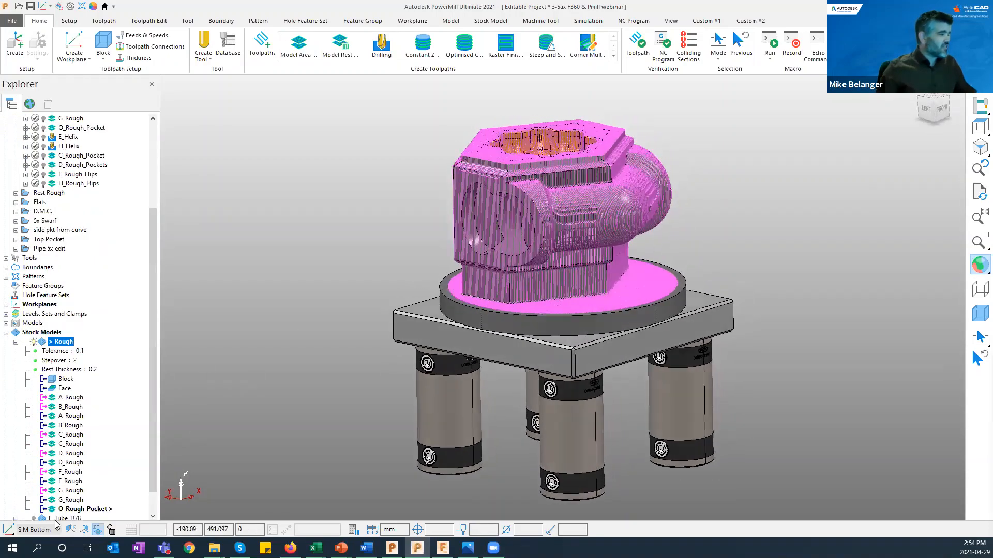
Step: Show the Rough stock model at its F_Rough and O_Rough_Pocket states and examine the remaining material up close
{"action": "left_click", "coordinate": [54, 481]}
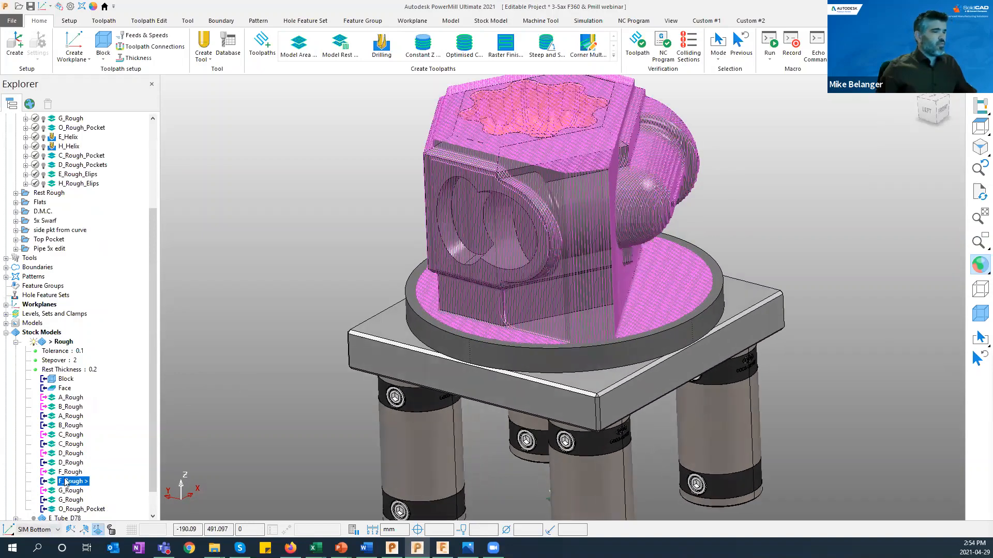
{"action": "left_click", "coordinate": [54, 509]}
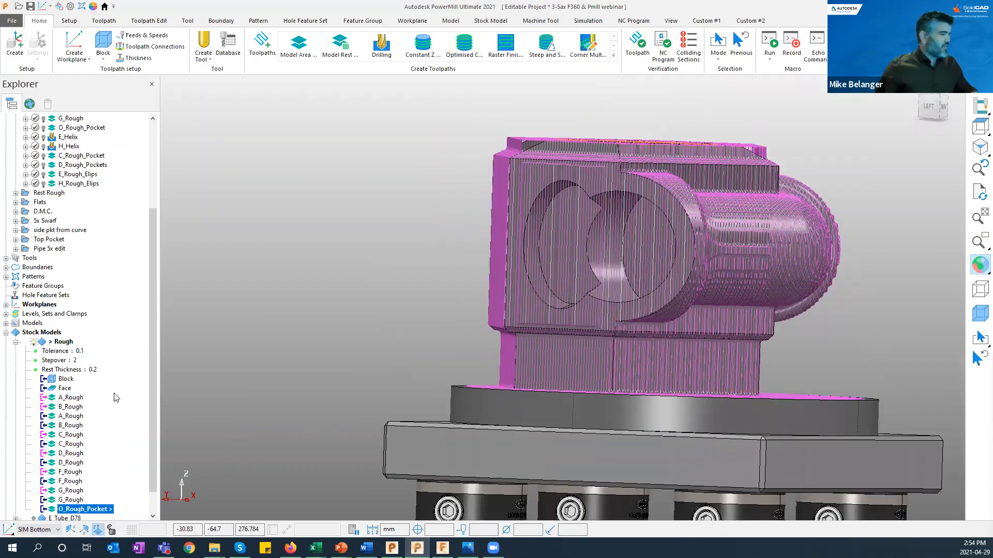
{"action": "scroll", "coordinate": [488, 147], "scroll_direction": "up", "scroll_amount": 3}
{"action": "middle_click_drag", "start_coordinate": [584, 243], "coordinate": [582, 182]}
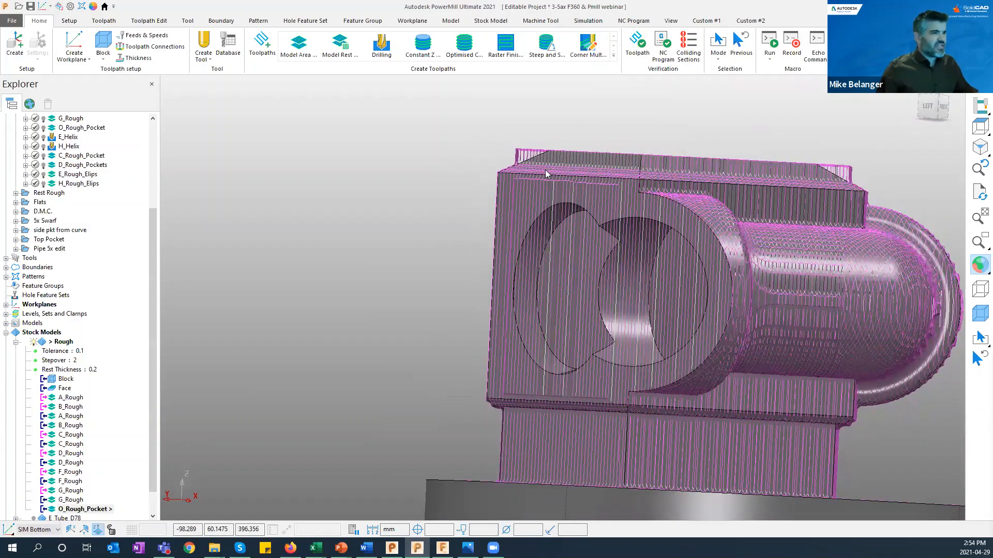
{"action": "scroll", "coordinate": [496, 160], "scroll_direction": "up", "scroll_amount": 4}
{"action": "scroll", "coordinate": [645, 230], "scroll_direction": "down", "scroll_amount": 2}
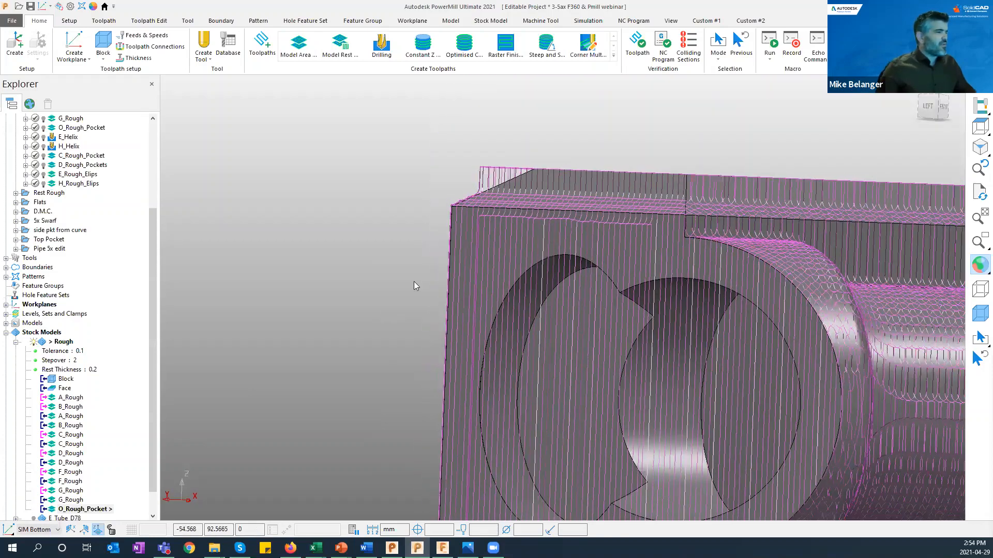
{"action": "scroll", "coordinate": [384, 313], "scroll_direction": "down", "scroll_amount": 4}
{"action": "scroll", "coordinate": [24, 171], "scroll_direction": "up", "scroll_amount": 5}
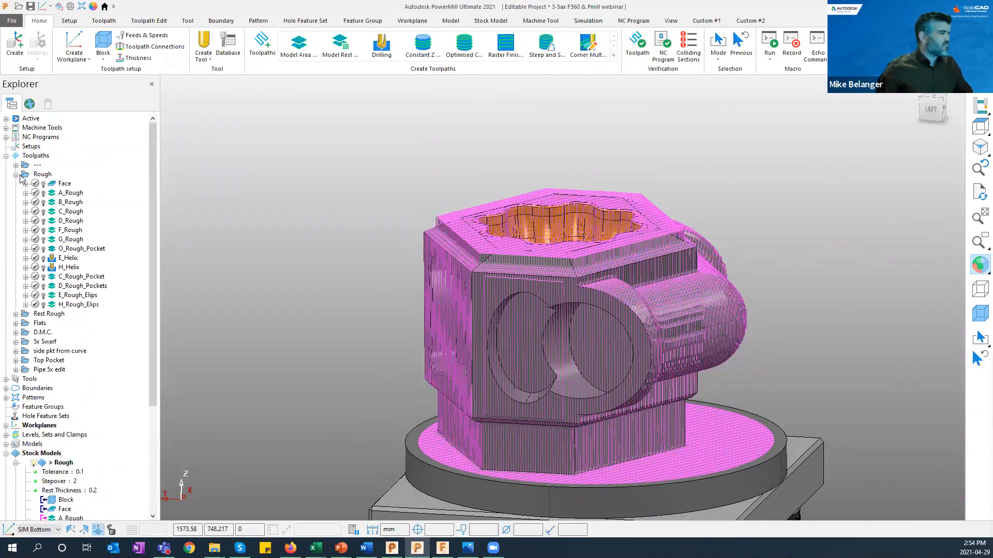
Step: Check the contents of the Rest Rough toolpath folder, and hide the Rough stock model
{"action": "left_click", "coordinate": [16, 174]}
{"action": "left_click", "coordinate": [16, 184]}
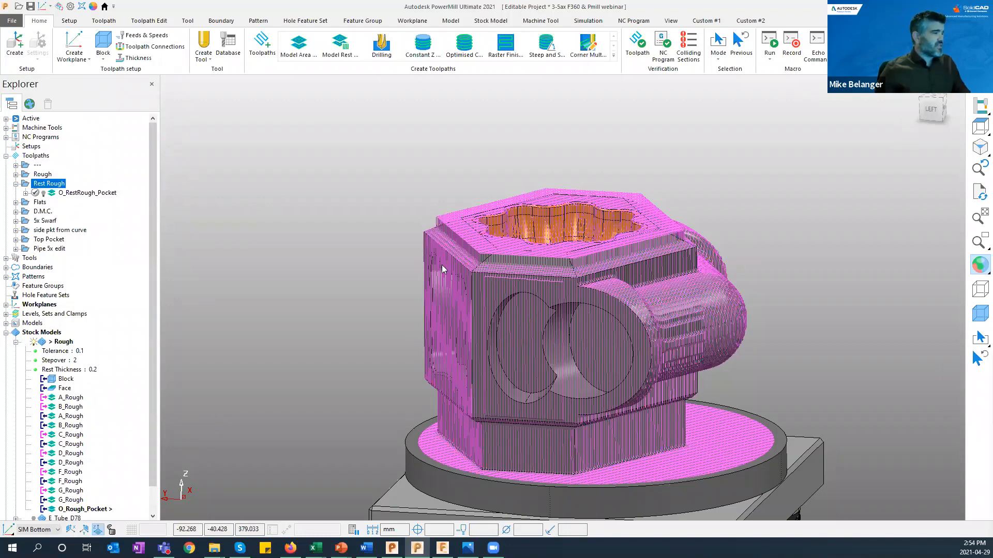
{"action": "left_click", "coordinate": [17, 182]}
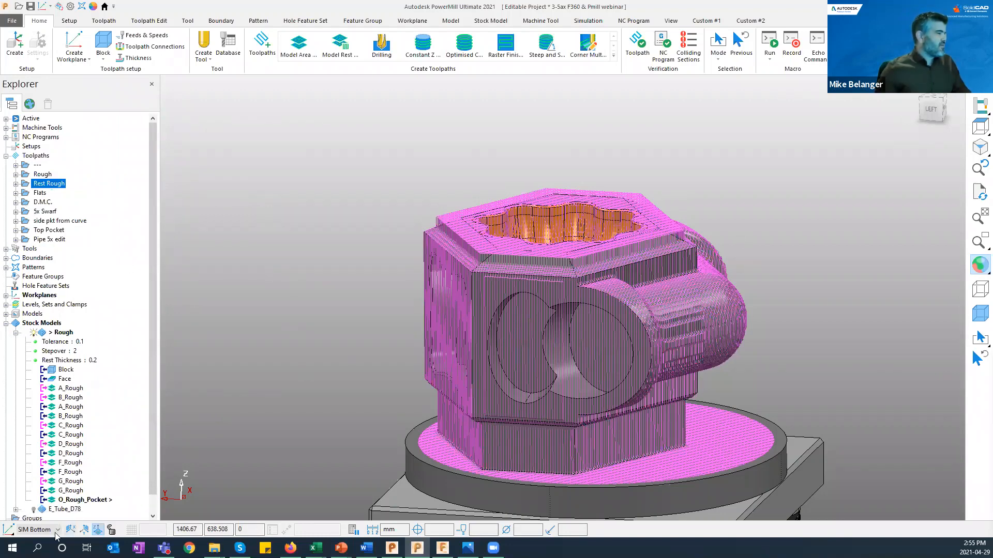
{"action": "double_click", "coordinate": [47, 333]}
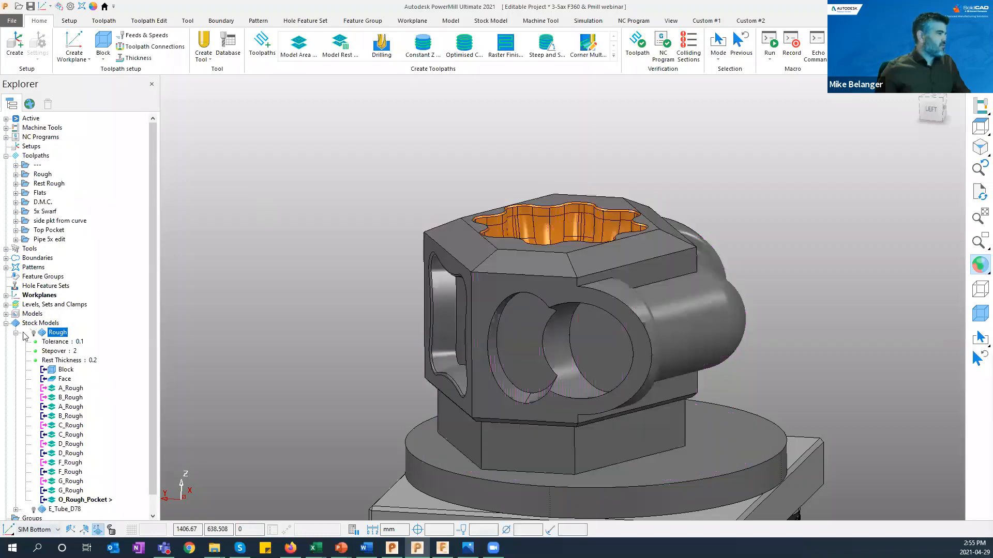
{"action": "left_click", "coordinate": [7, 323]}
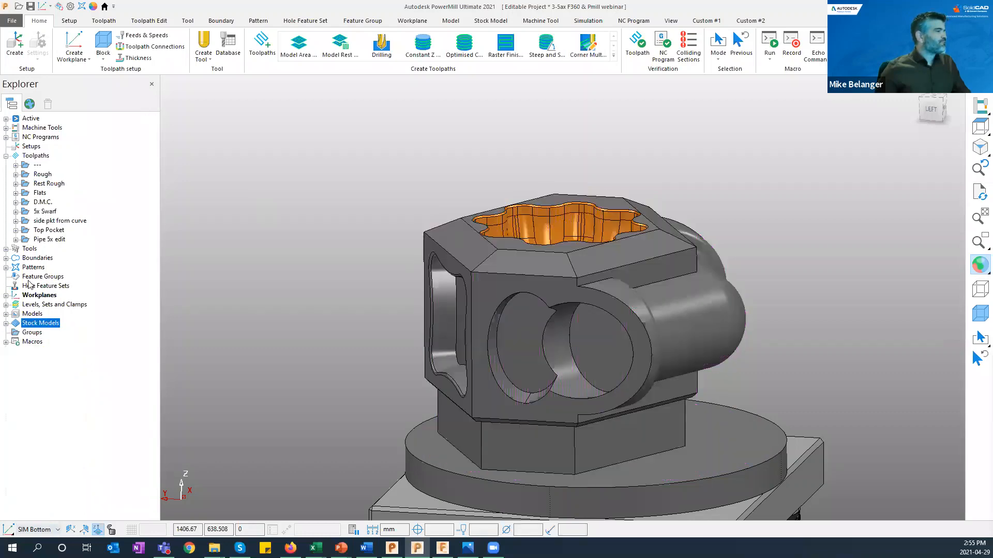
Step: Activate the A_Face toolpath in the Flats folder and inspect its passes and tool around the part
{"action": "left_click", "coordinate": [16, 194]}
{"action": "double_click", "coordinate": [49, 203]}
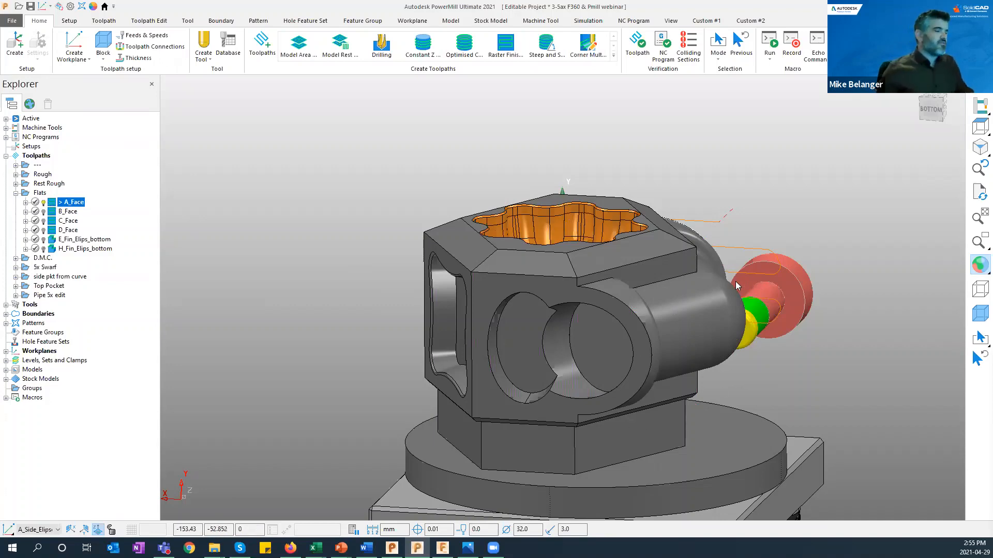
{"action": "middle_click_drag", "start_coordinate": [514, 272], "coordinate": [626, 282]}
{"action": "scroll", "coordinate": [546, 297], "scroll_direction": "down", "scroll_amount": 5}
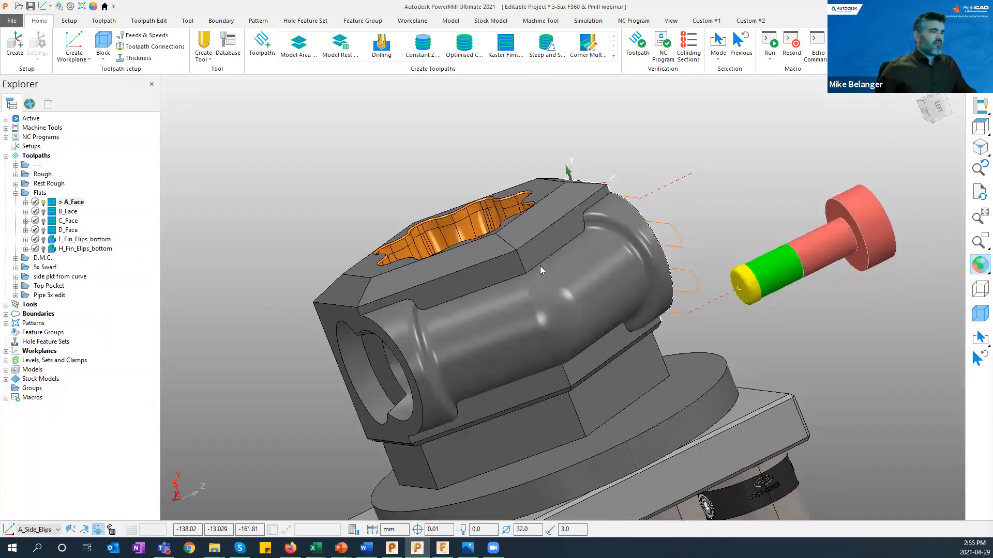
{"action": "middle_click_drag", "start_coordinate": [481, 200], "coordinate": [686, 423]}
Step: Activate the B_Face toolpath, inspect its passes up close, and open its toolpath connections
{"action": "double_click", "coordinate": [53, 212]}
{"action": "middle_click_drag", "start_coordinate": [165, 358], "coordinate": [397, 333]}
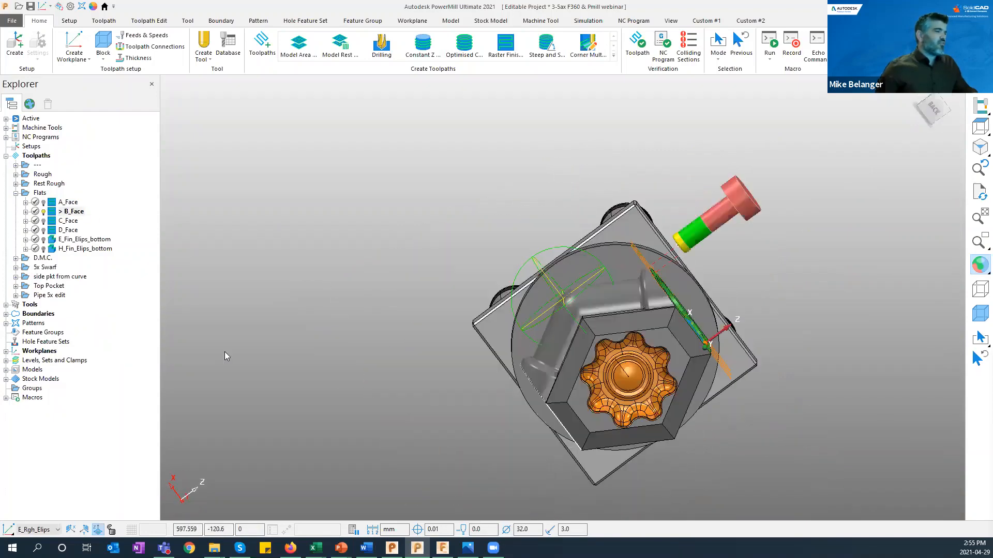
{"action": "middle_click_drag", "start_coordinate": [837, 287], "coordinate": [722, 354]}
{"action": "scroll", "coordinate": [628, 388], "scroll_direction": "up", "scroll_amount": 5}
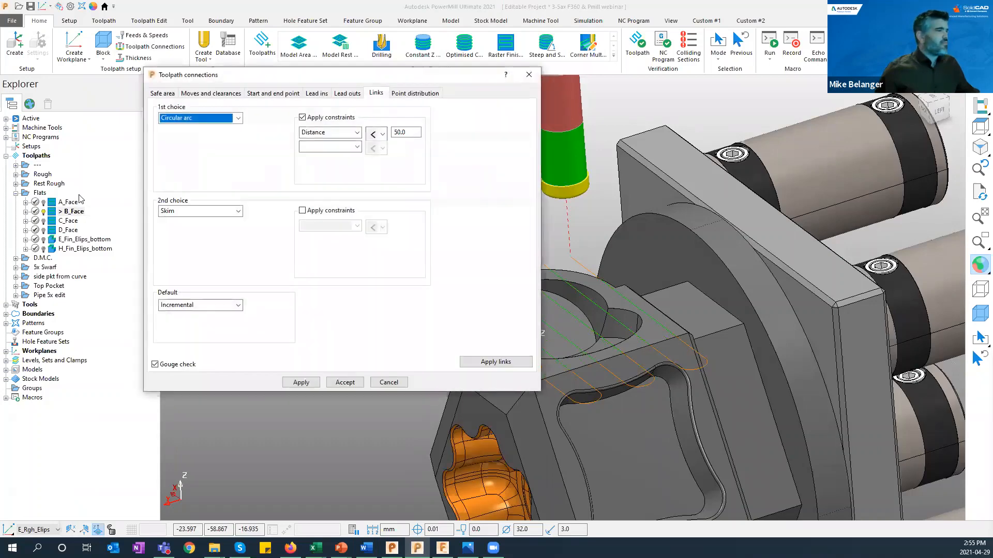
Step: Change the B_Face toolpath's first-choice link to Skim, apply it and inspect the link moves
{"action": "left_click_drag", "start_coordinate": [247, 76], "coordinate": [152, 98]}
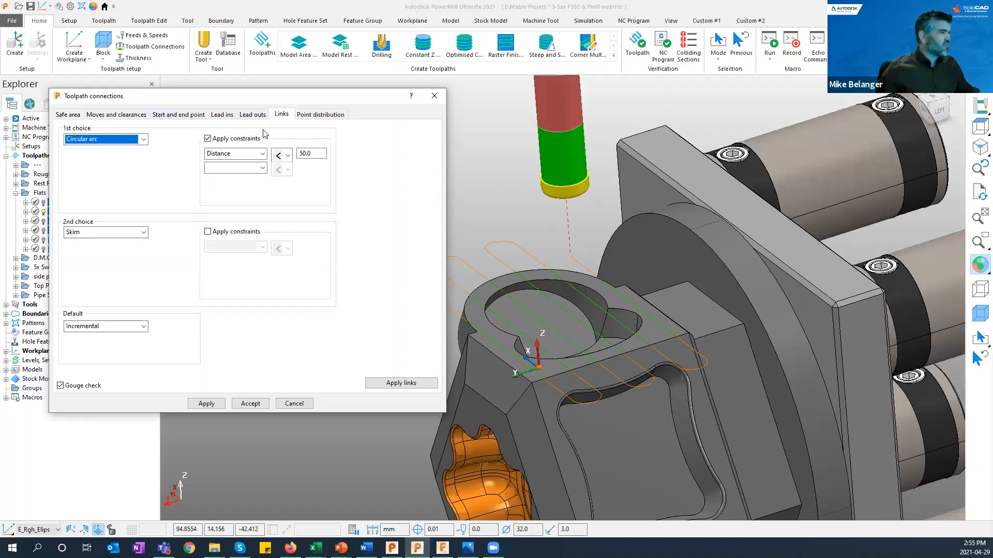
{"action": "left_click", "coordinate": [252, 114]}
{"action": "left_click", "coordinate": [281, 114]}
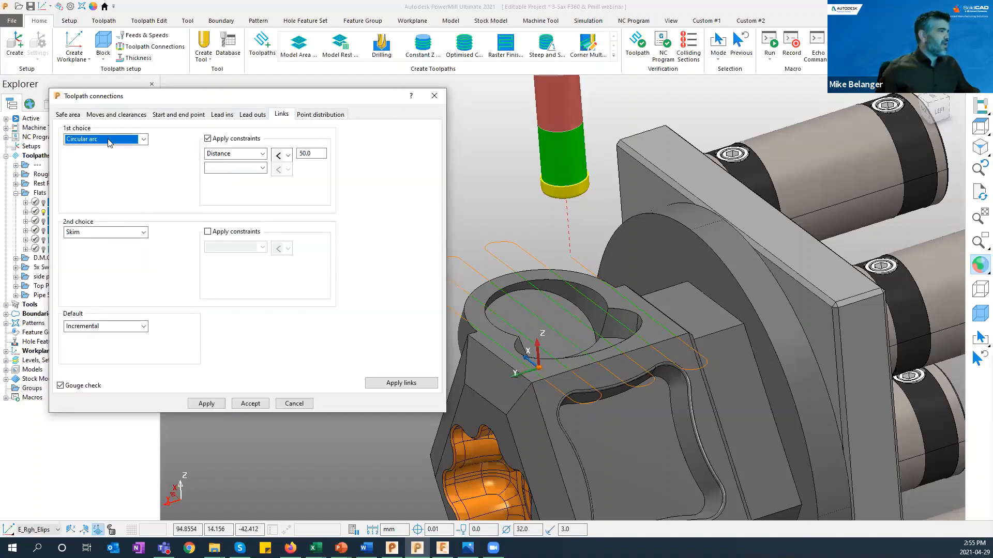
{"action": "left_click", "coordinate": [143, 139]}
{"action": "left_click", "coordinate": [103, 167]}
{"action": "left_click", "coordinate": [205, 404]}
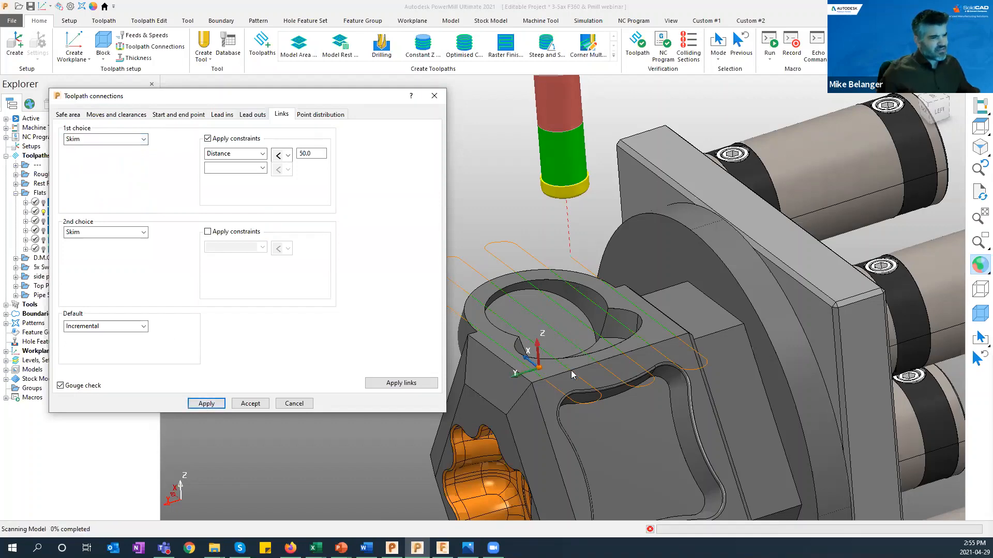
{"action": "middle_click_drag", "start_coordinate": [575, 353], "coordinate": [731, 374], "text": "shift"}
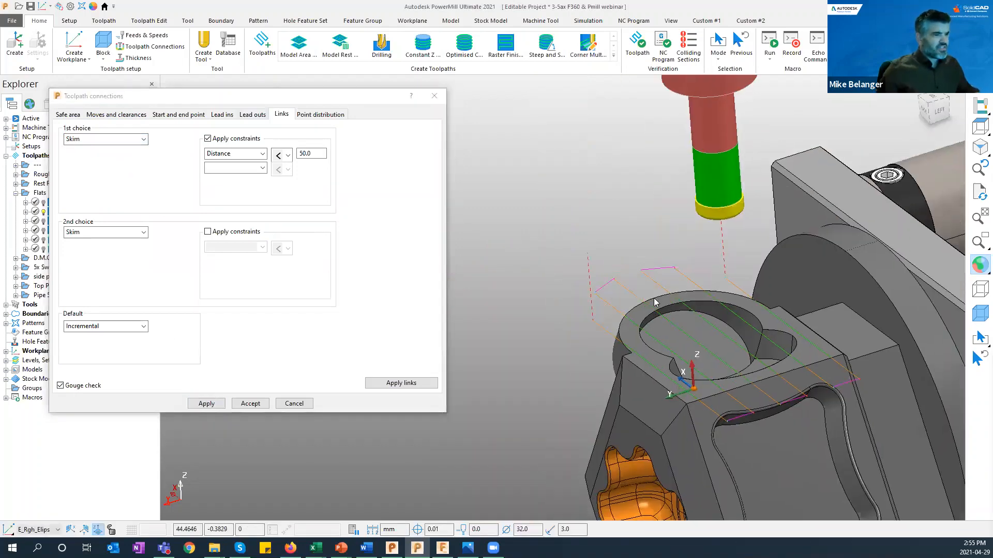
{"action": "scroll", "coordinate": [653, 304], "scroll_direction": "up", "scroll_amount": 3}
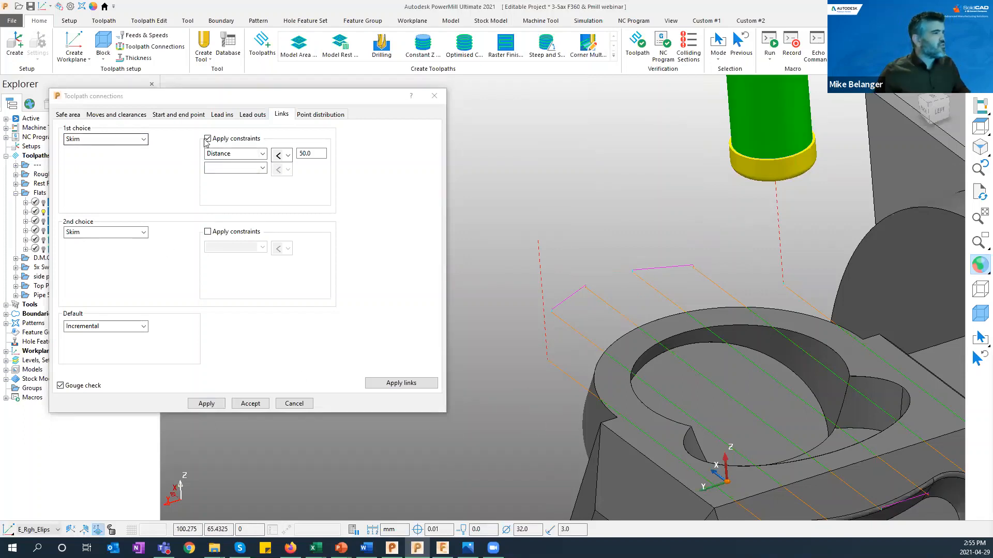
Step: Set the B_Face toolpath's first-choice link to Circular arc and apply it
{"action": "left_click", "coordinate": [262, 101]}
{"action": "left_click_drag", "start_coordinate": [275, 102], "coordinate": [294, 92]}
{"action": "left_click", "coordinate": [136, 130]}
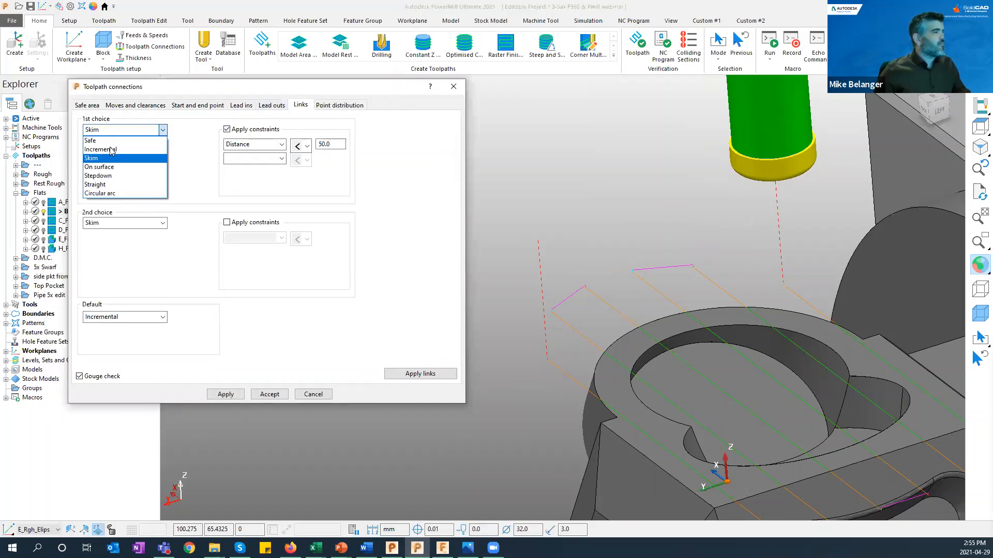
{"action": "left_click", "coordinate": [112, 194]}
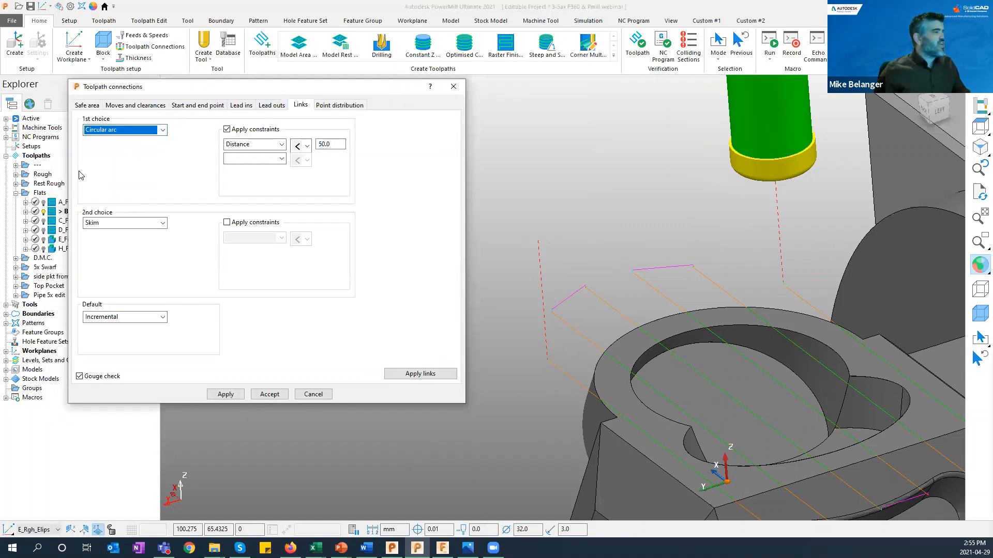
{"action": "left_click", "coordinate": [228, 396]}
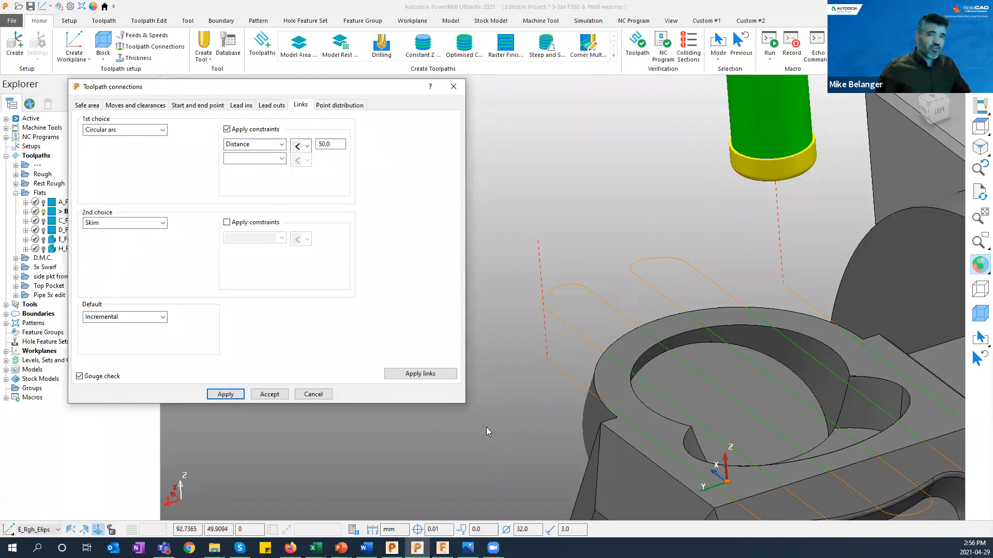
Step: Review the B_Face toolpath's lead-in and safe area settings, inspect the arc links around the part, and accept the connections
{"action": "left_click", "coordinate": [241, 106]}
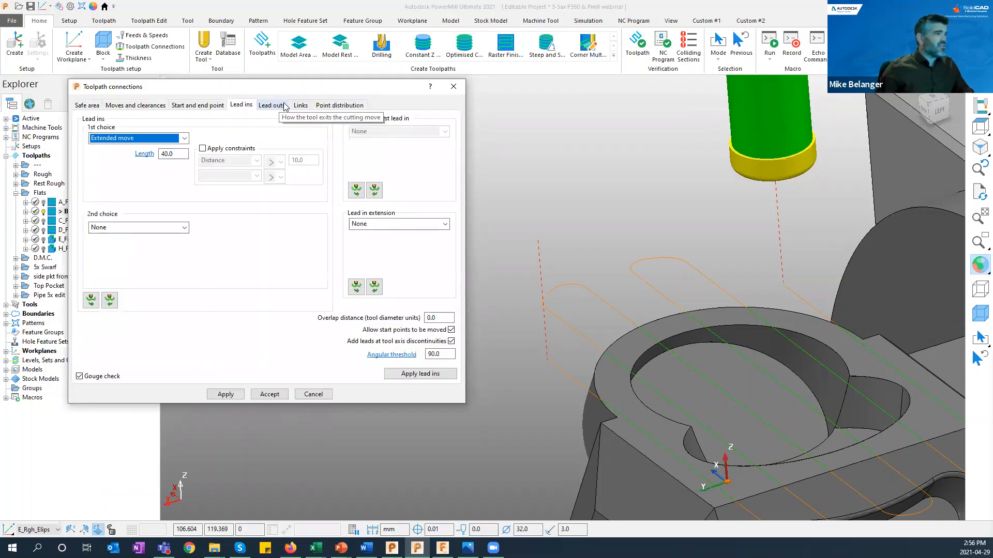
{"action": "left_click", "coordinate": [654, 304]}
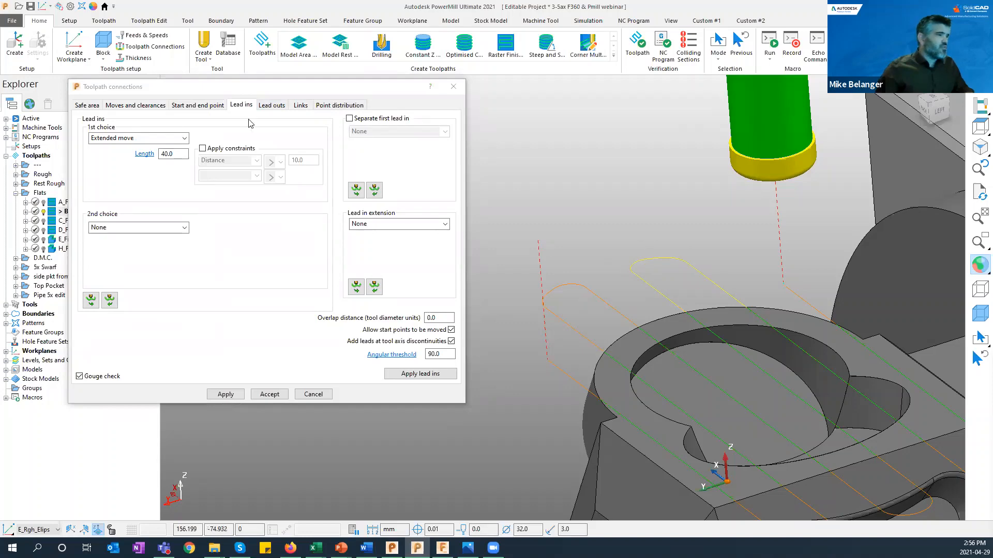
{"action": "left_click", "coordinate": [87, 106]}
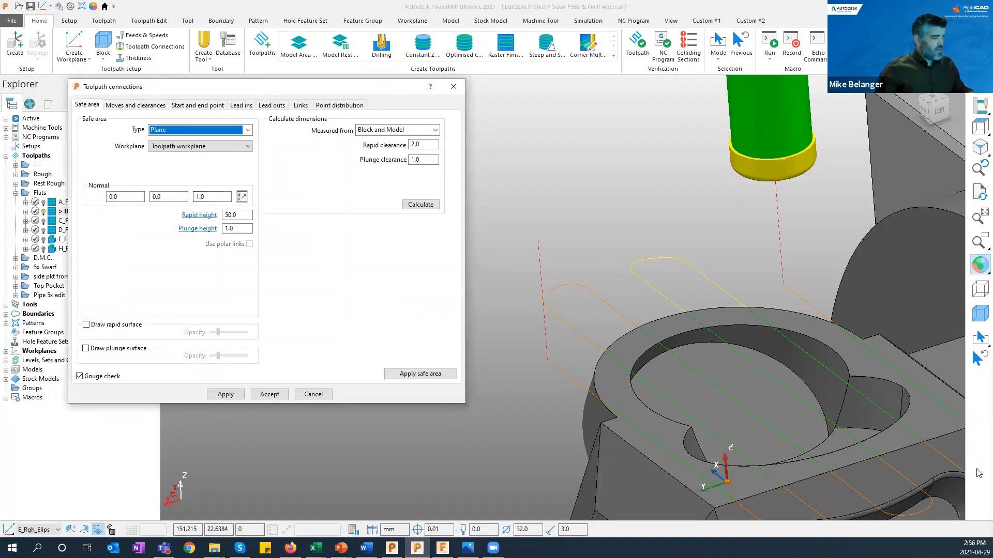
{"action": "right_click", "coordinate": [980, 451]}
{"action": "left_click", "coordinate": [663, 242]}
{"action": "left_click", "coordinate": [668, 217]}
{"action": "scroll", "coordinate": [667, 220], "scroll_direction": "down", "scroll_amount": 5}
{"action": "middle_click_drag", "start_coordinate": [772, 274], "coordinate": [681, 257], "text": "shift"}
{"action": "middle_click_drag", "start_coordinate": [538, 259], "coordinate": [590, 279]}
{"action": "left_click", "coordinate": [241, 396]}
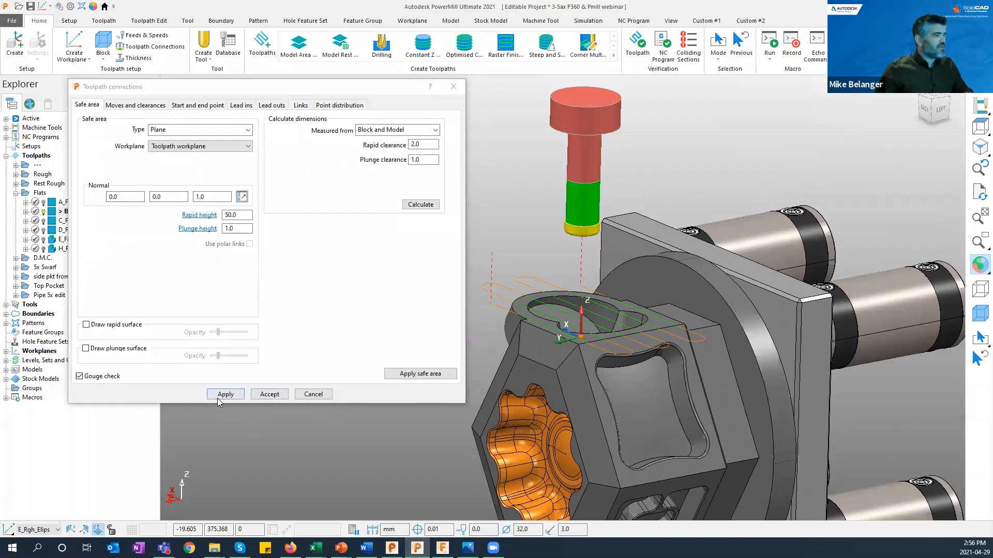
{"action": "left_click", "coordinate": [262, 395]}
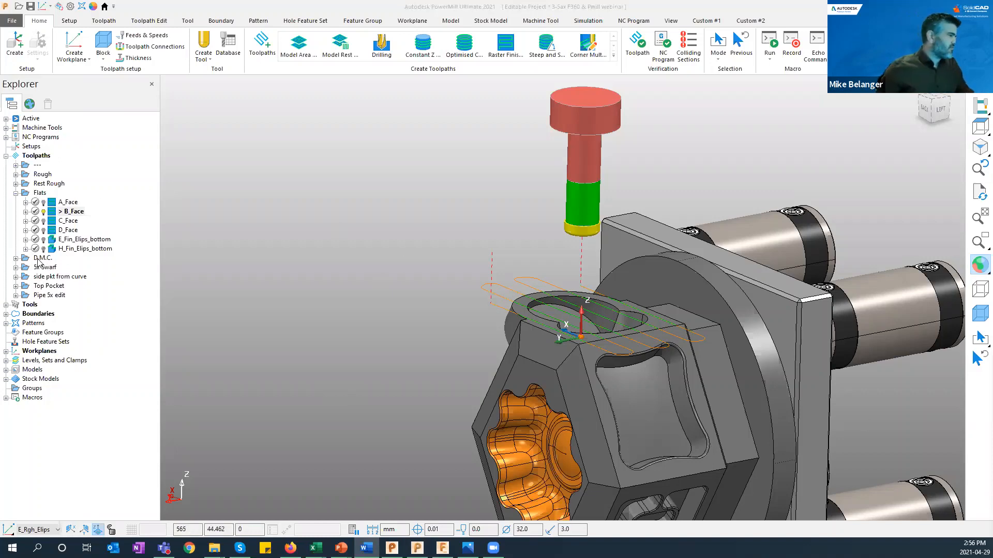
Step: Activate the P_Fin_flats toolpath in the D.M.C. folder, simulate it from the start at 76 points per second, and watch the tool motion
{"action": "left_click", "coordinate": [16, 258]}
{"action": "double_click", "coordinate": [51, 269]}
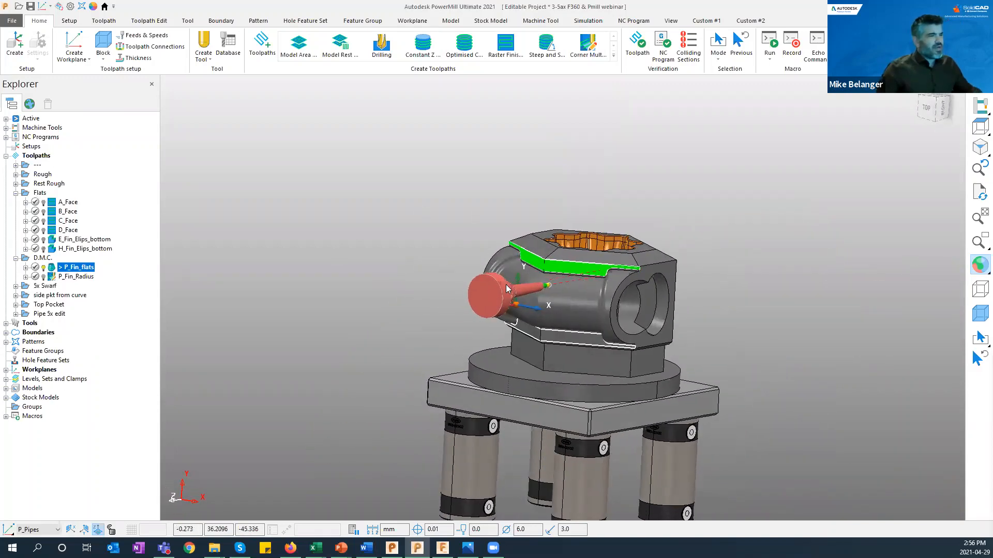
{"action": "right_click", "coordinate": [71, 268]}
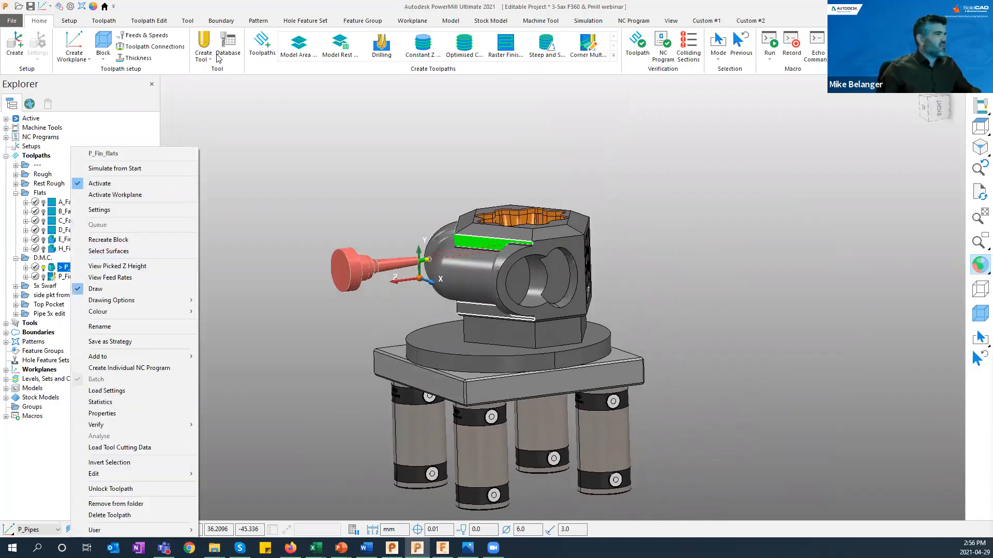
{"action": "left_click", "coordinate": [106, 168]}
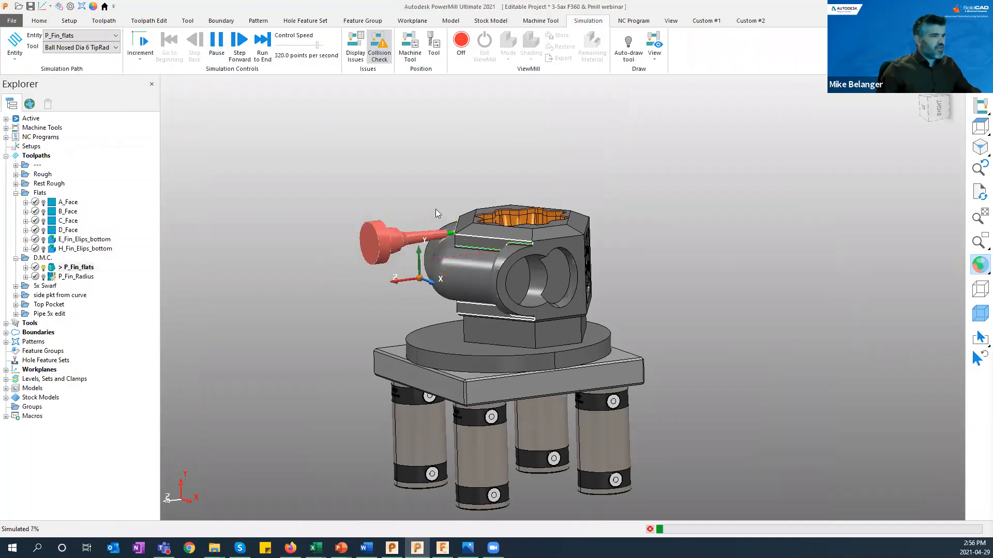
{"action": "left_click", "coordinate": [299, 47]}
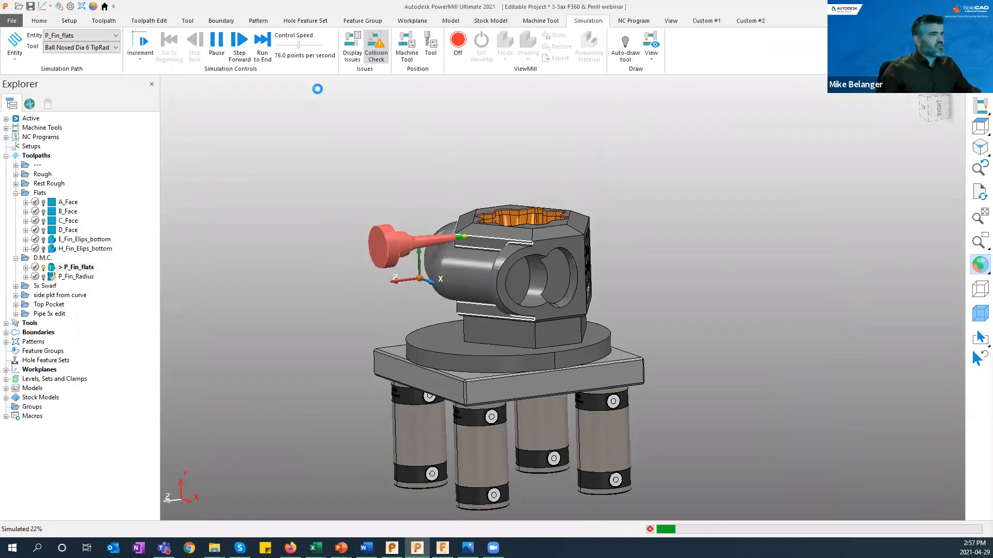
{"action": "scroll", "coordinate": [311, 176], "scroll_direction": "up", "scroll_amount": 2}
{"action": "scroll", "coordinate": [391, 188], "scroll_direction": "up", "scroll_amount": 4}
{"action": "middle_click_drag", "start_coordinate": [437, 195], "coordinate": [598, 245]}
{"action": "scroll", "coordinate": [517, 266], "scroll_direction": "down", "scroll_amount": 2}
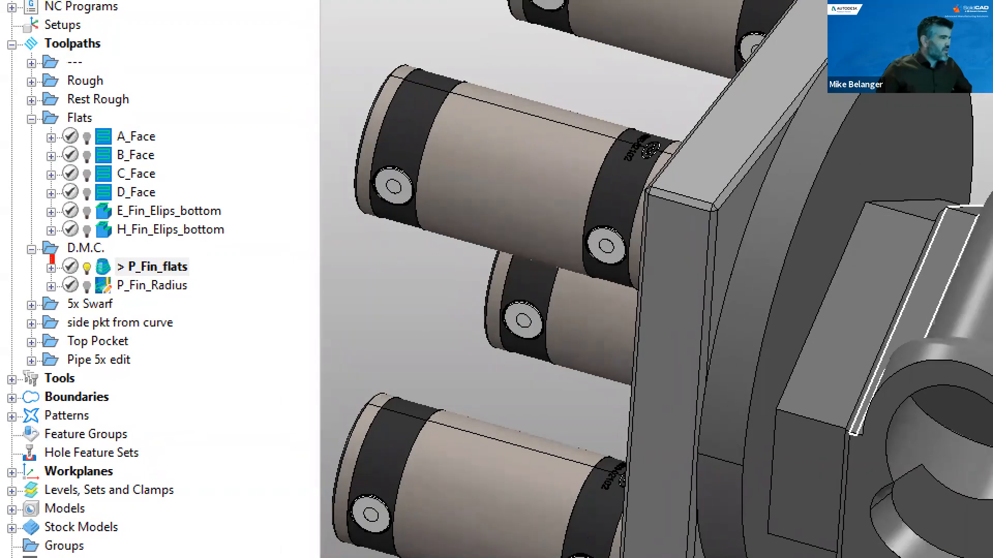
Step: Switch to Photos to check the P_Fin_flats verification icon against the status legend image, and return to PowerMill
{"action": "left_click_drag", "start_coordinate": [51, 256], "coordinate": [89, 281], "text": "ctrl"}
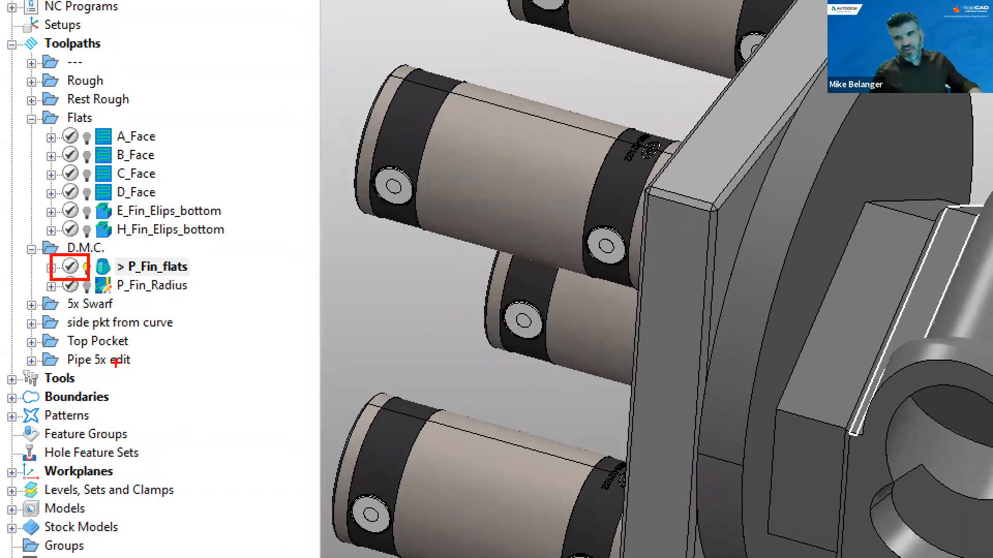
{"action": "key", "text": "Escape"}
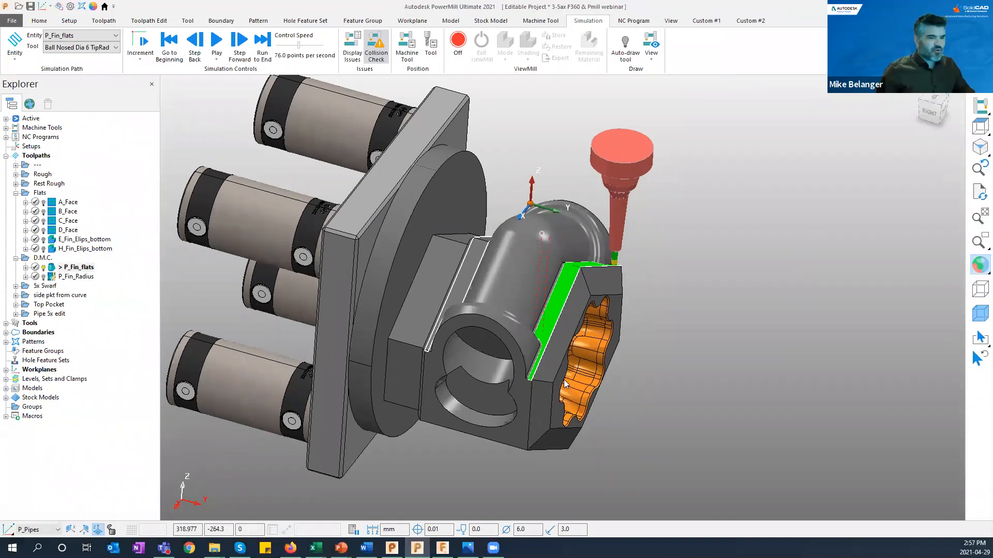
{"action": "left_click", "coordinate": [467, 548]}
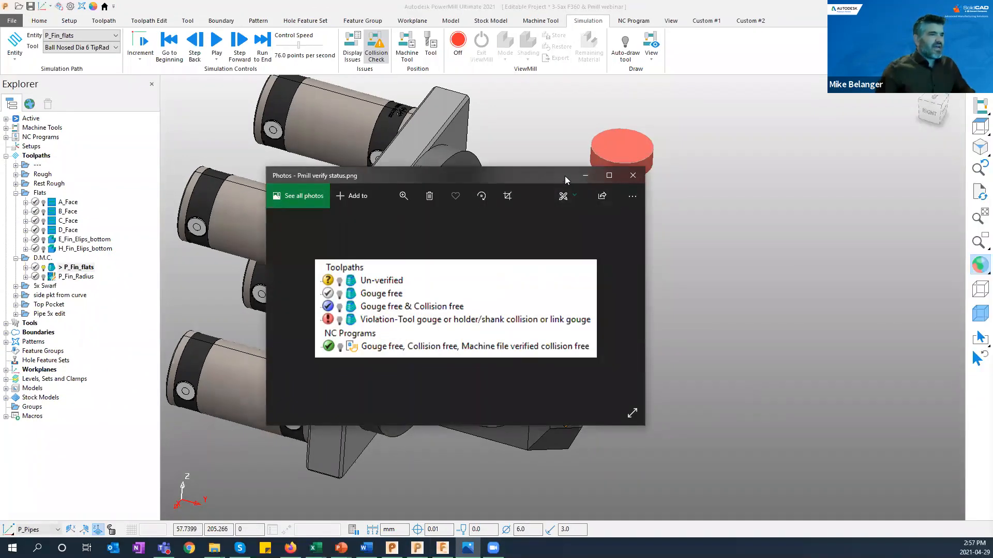
{"action": "left_click_drag", "start_coordinate": [564, 176], "coordinate": [862, 80]}
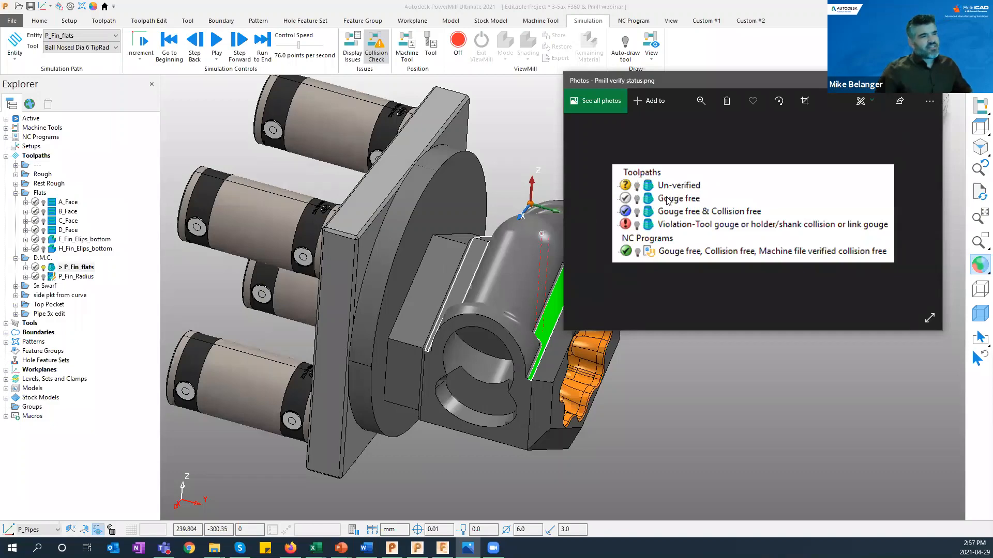
{"action": "left_click", "coordinate": [573, 207]}
{"action": "left_click", "coordinate": [555, 165]}
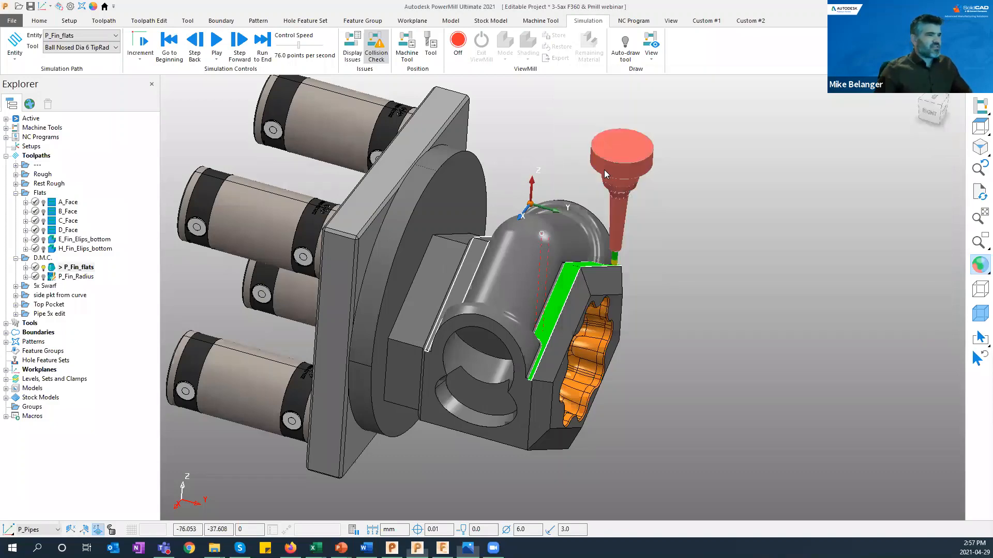
Step: Inspect the tool's clearance beside the green flat up close, and compare the D.M.C. toolpaths' status icons with the legend in Photos
{"action": "middle_click_drag", "start_coordinate": [565, 211], "coordinate": [440, 250]}
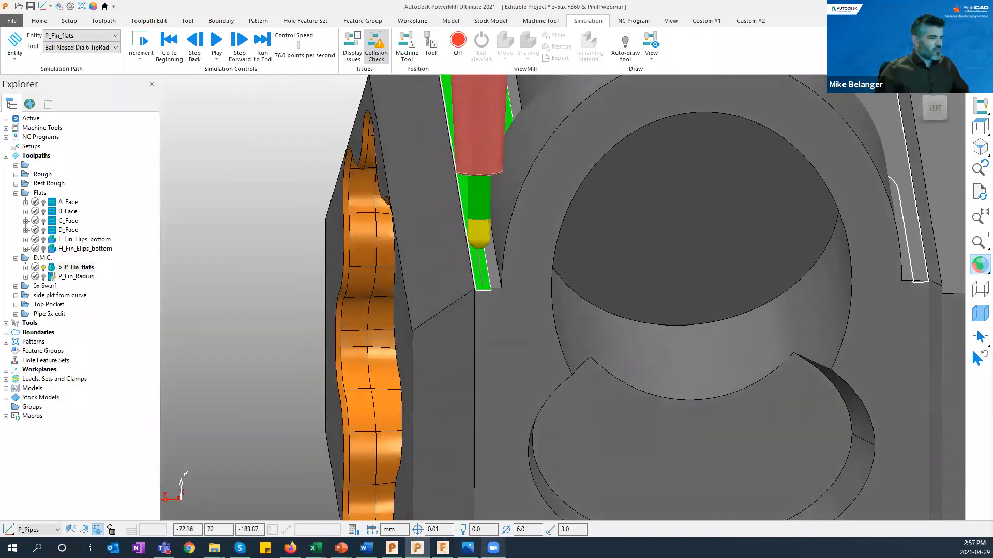
{"action": "left_click", "coordinate": [467, 548]}
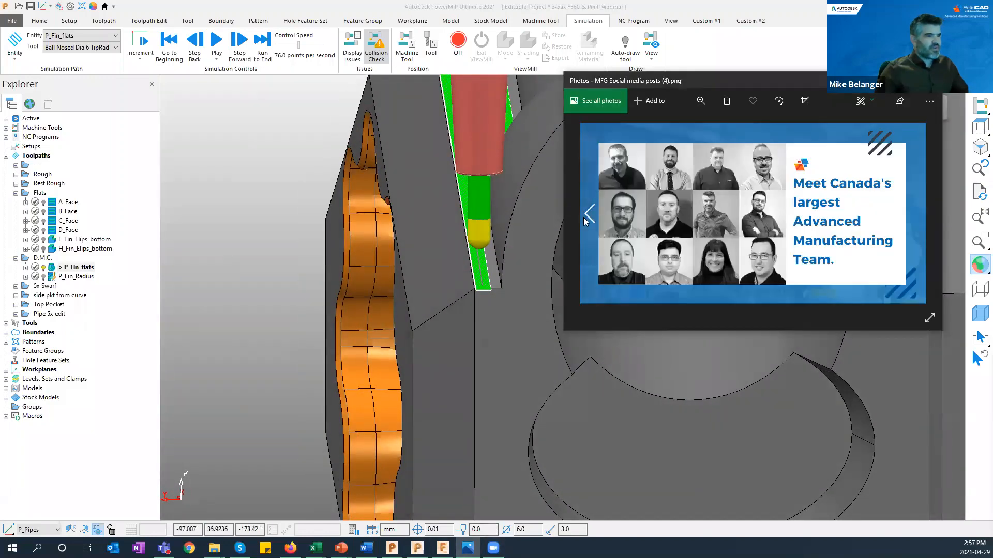
{"action": "left_click", "coordinate": [587, 215]}
{"action": "left_click", "coordinate": [916, 215]}
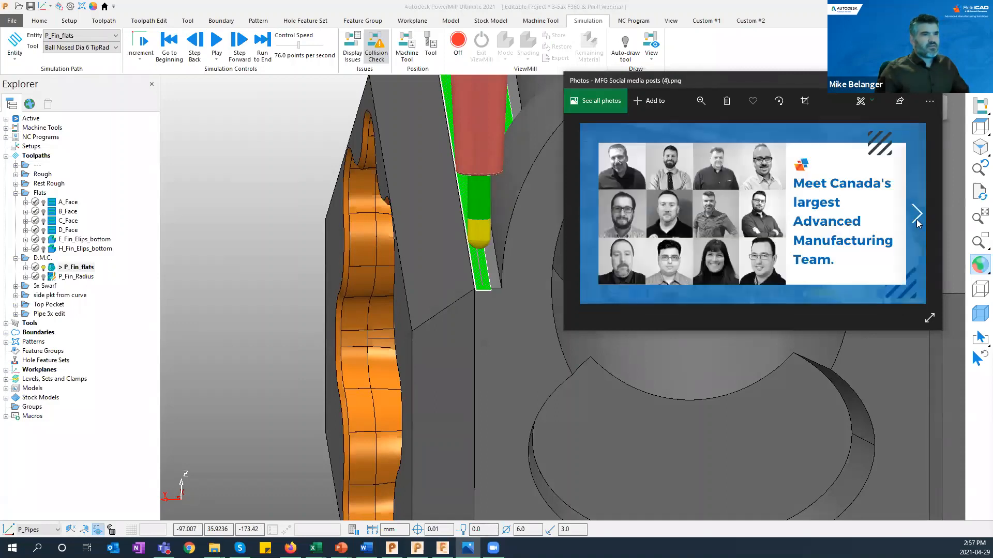
{"action": "left_click", "coordinate": [916, 216]}
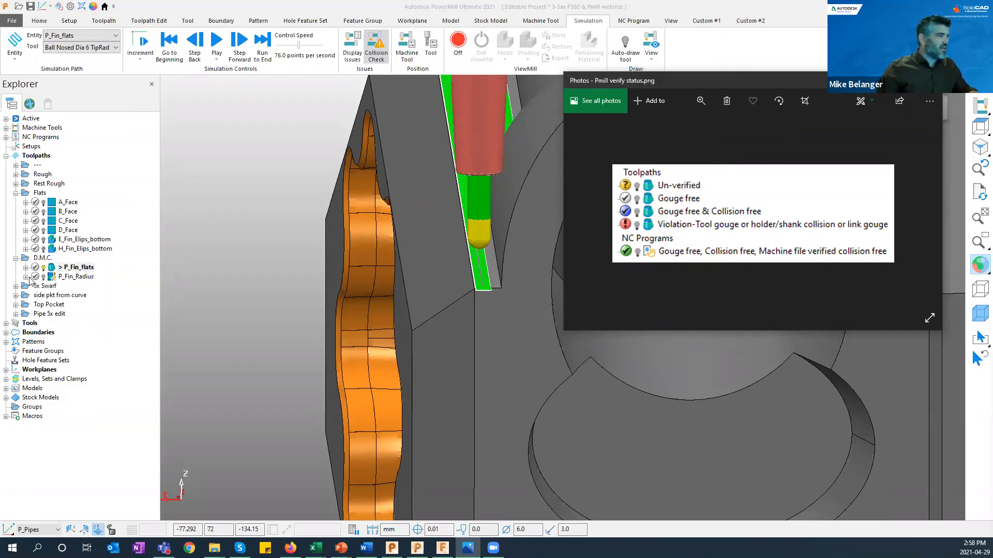
{"action": "mouse_move", "coordinate": [31, 276]}
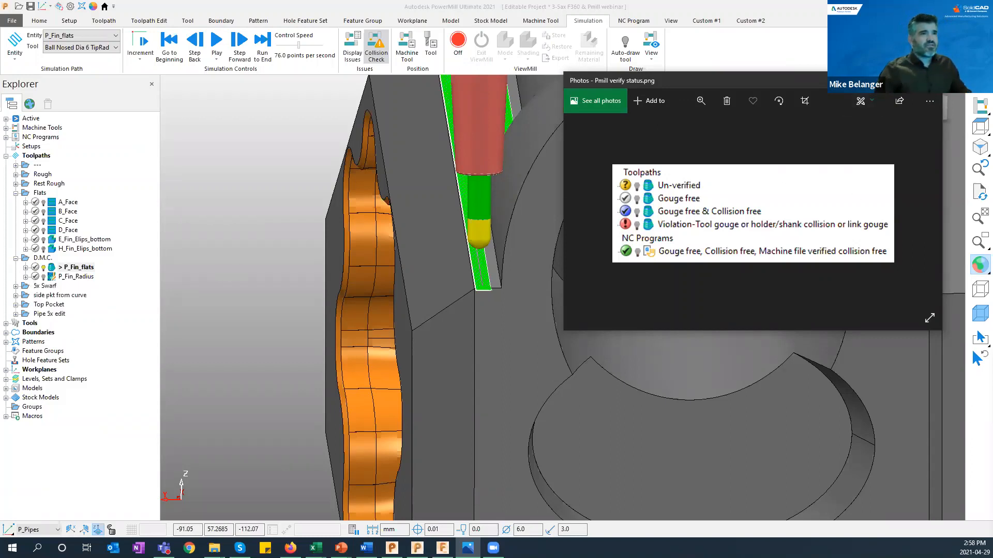
{"action": "left_click", "coordinate": [883, 81]}
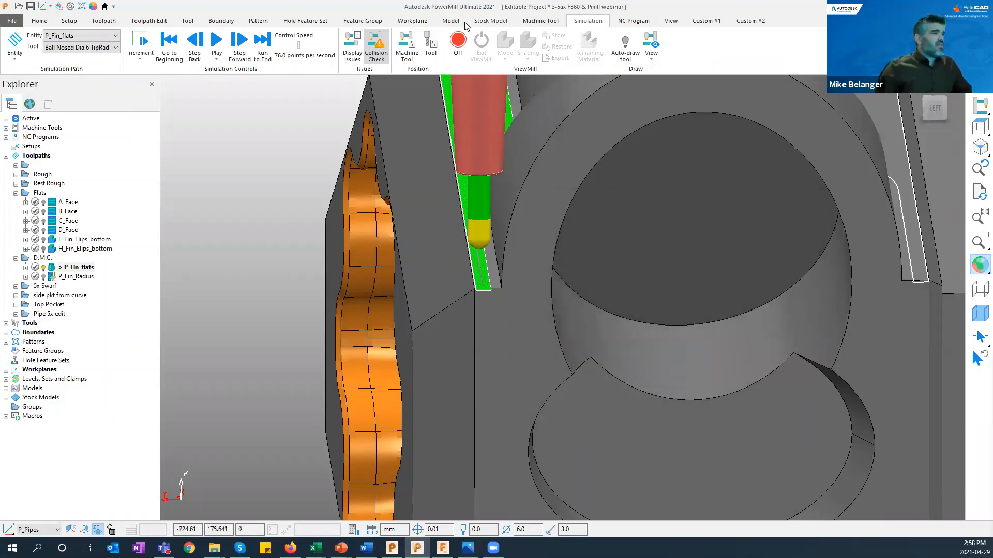
Step: Verify P_Fin_flats for collisions against the models, with toolpath splitting and collision depth calculation turned off
{"action": "left_click", "coordinate": [40, 21]}
{"action": "left_click", "coordinate": [637, 46]}
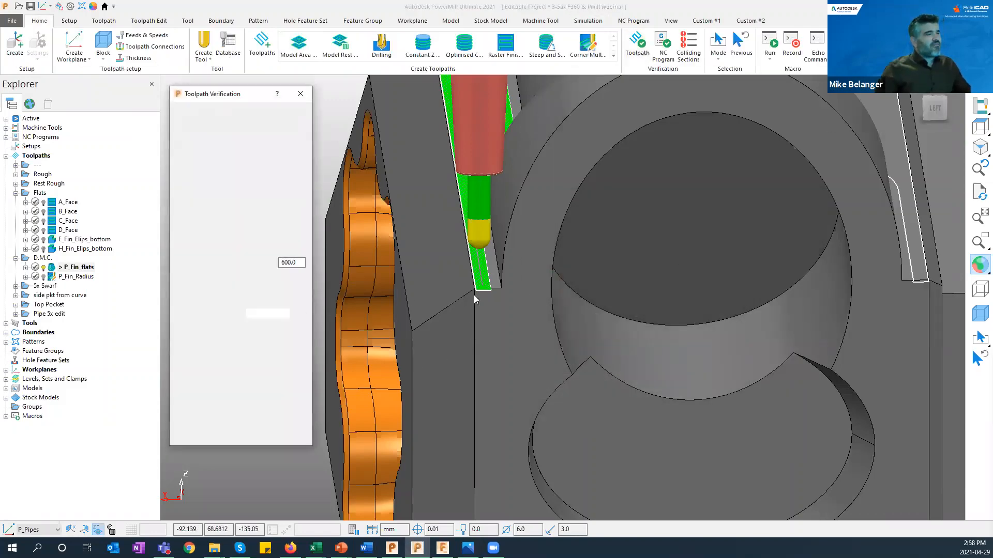
{"action": "left_click", "coordinate": [258, 115]}
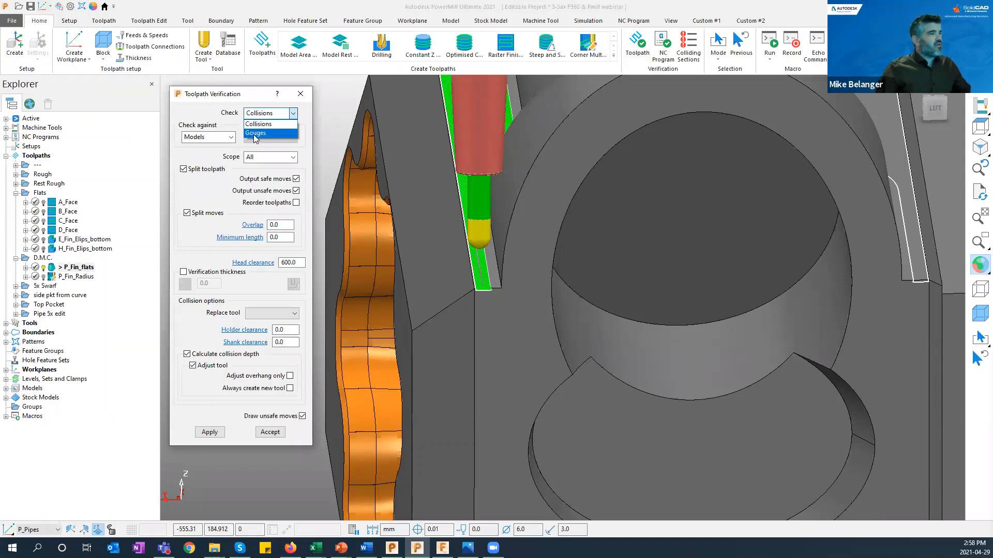
{"action": "left_click", "coordinate": [257, 124]}
{"action": "left_click", "coordinate": [183, 169]}
{"action": "left_click", "coordinate": [187, 355]}
{"action": "left_click", "coordinate": [209, 433]}
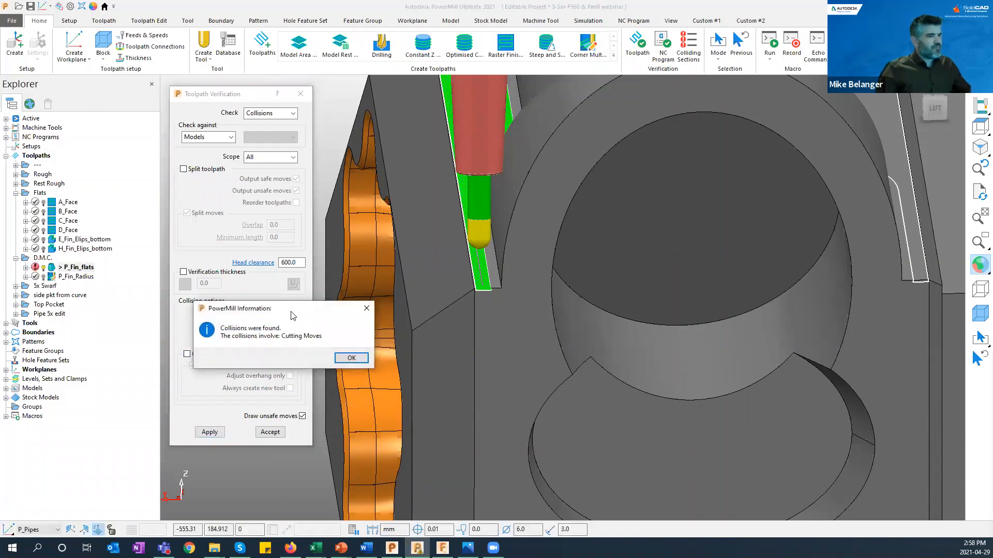
{"action": "left_click_drag", "start_coordinate": [293, 315], "coordinate": [740, 193]}
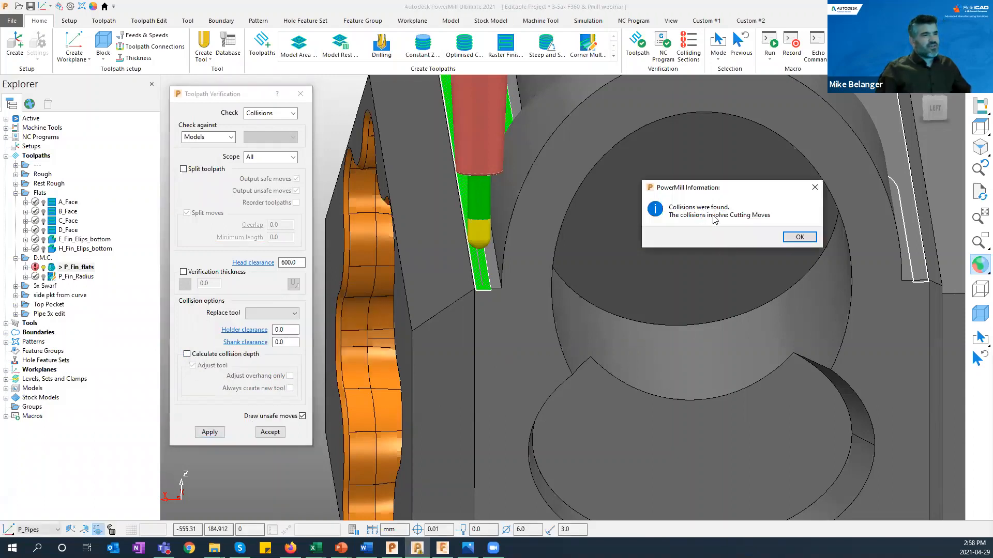
{"action": "left_click", "coordinate": [799, 237]}
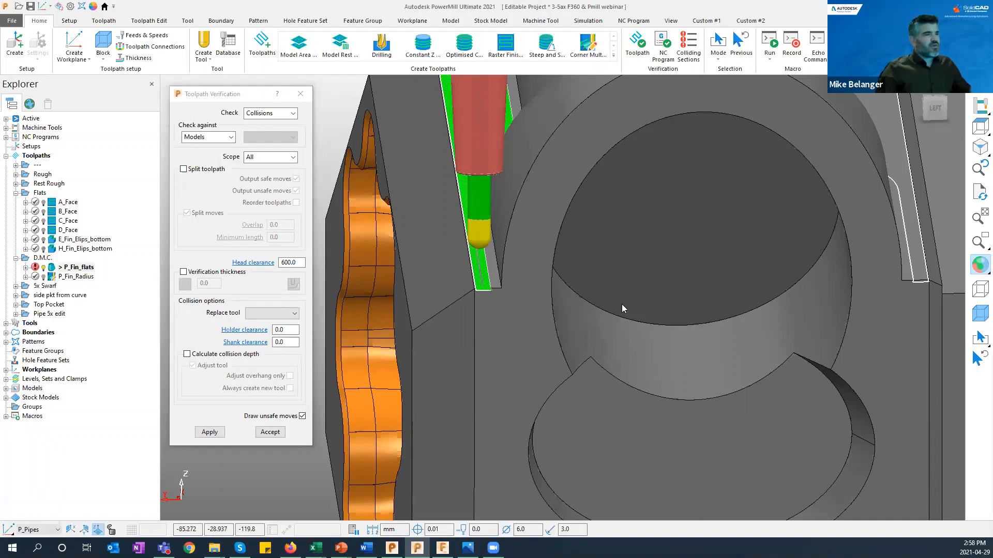
Step: List the colliding sections of P_Fin_flats and split its colliding cutting moves from the safe moves into separate toolpaths
{"action": "middle_click_drag", "start_coordinate": [639, 311], "coordinate": [699, 55]}
{"action": "left_click", "coordinate": [698, 54]}
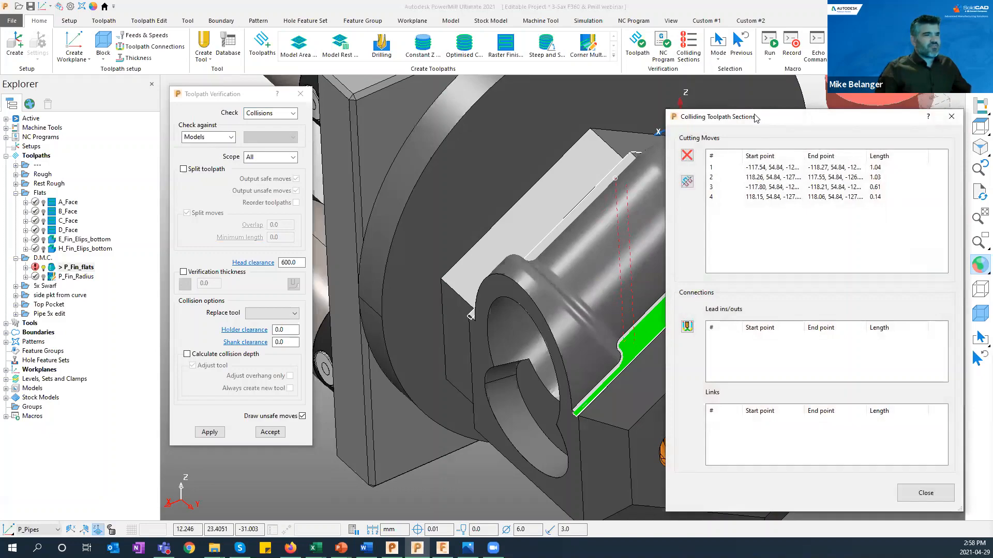
{"action": "left_click_drag", "start_coordinate": [755, 118], "coordinate": [743, 110]}
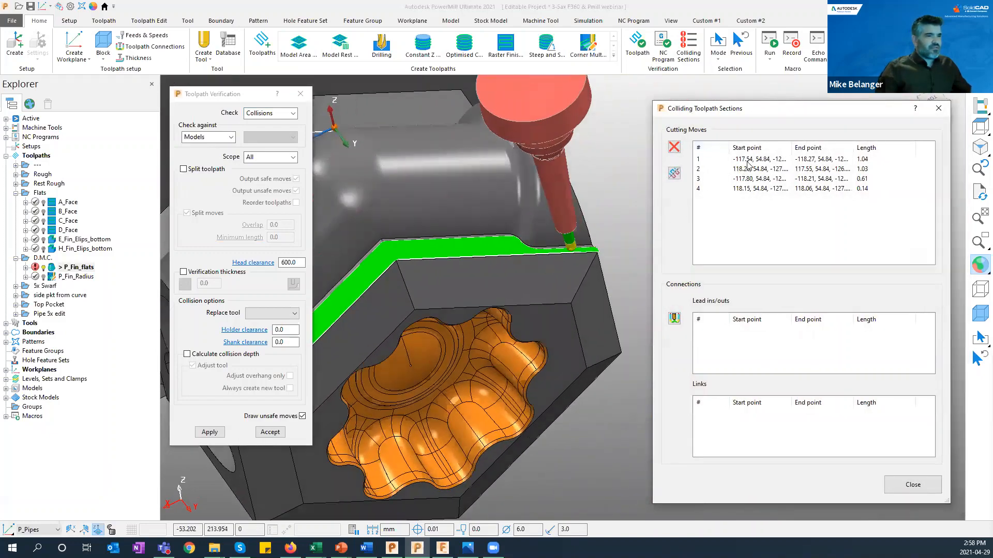
{"action": "left_click", "coordinate": [745, 160]}
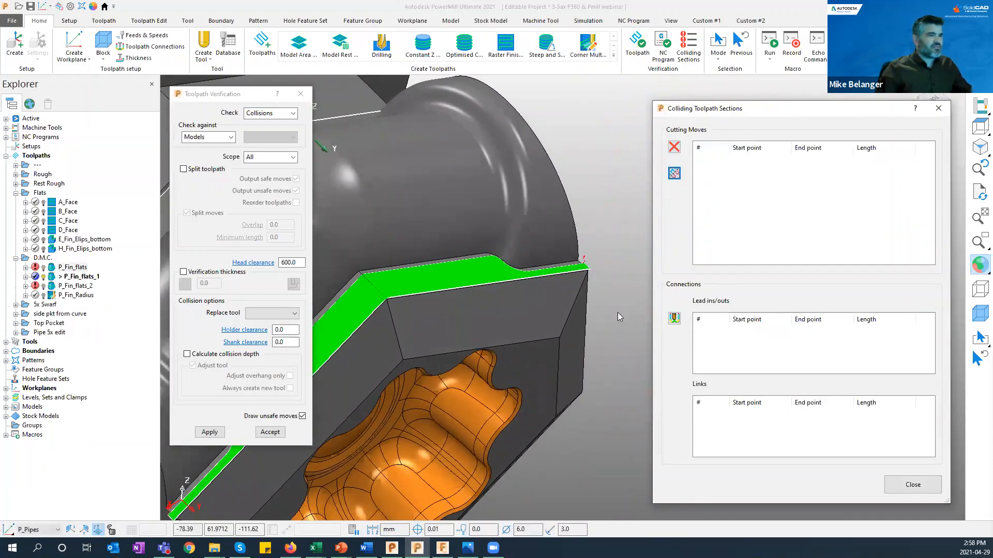
Step: Close the colliding sections list and verify the split toolpath P_Fin_flats_1 for collisions against the models
{"action": "middle_click_drag", "start_coordinate": [526, 341], "coordinate": [481, 368]}
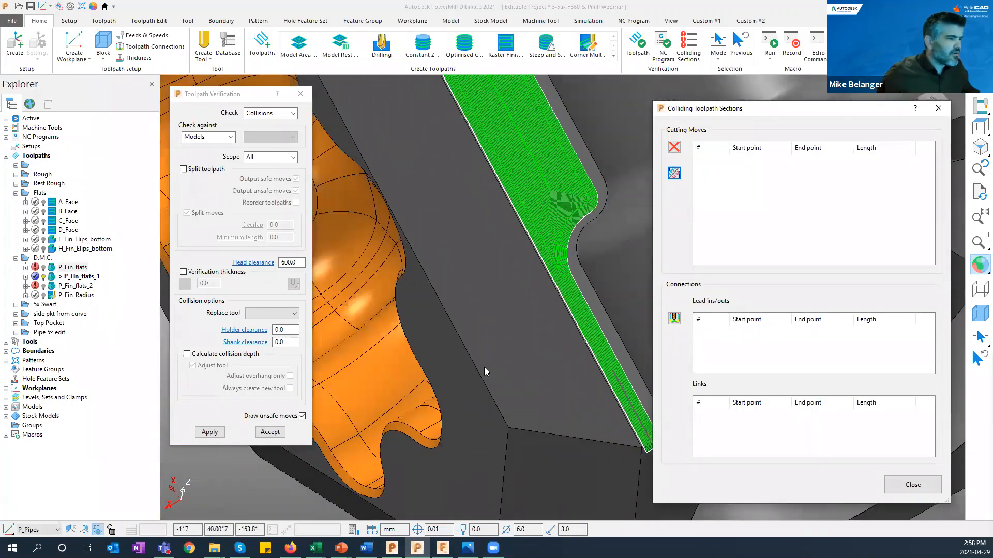
{"action": "scroll", "coordinate": [481, 368], "scroll_direction": "down", "scroll_amount": 3}
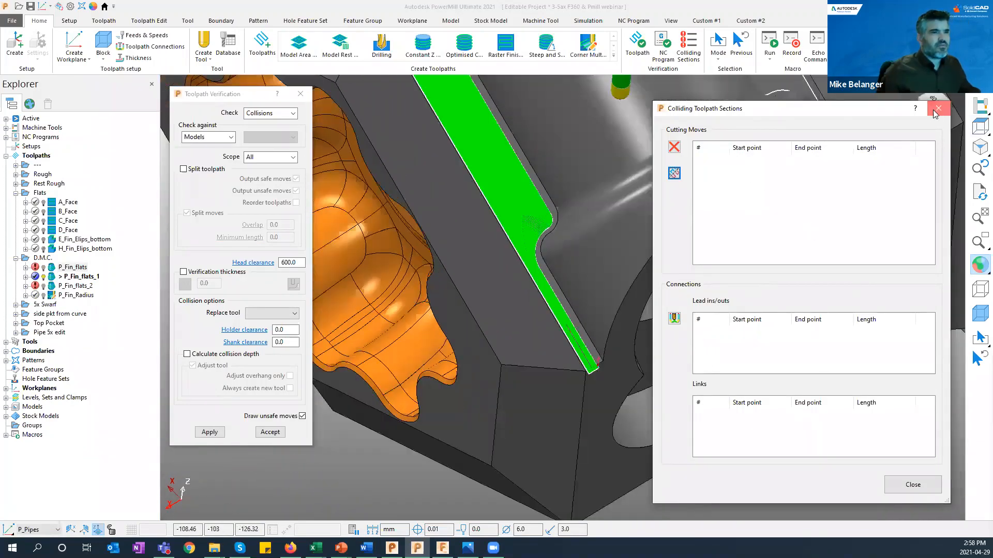
{"action": "left_click", "coordinate": [938, 110]}
{"action": "left_click", "coordinate": [209, 432]}
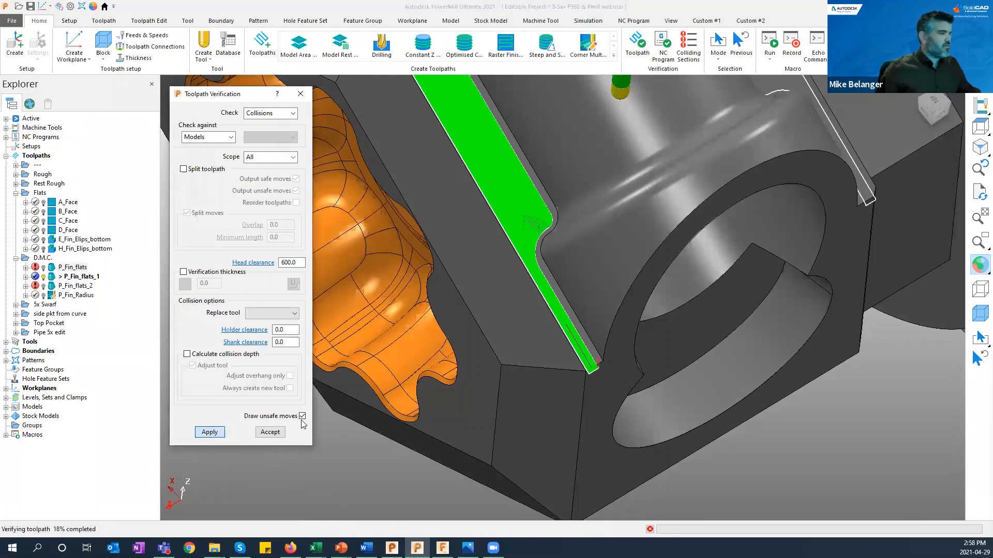
{"action": "left_click", "coordinate": [504, 413]}
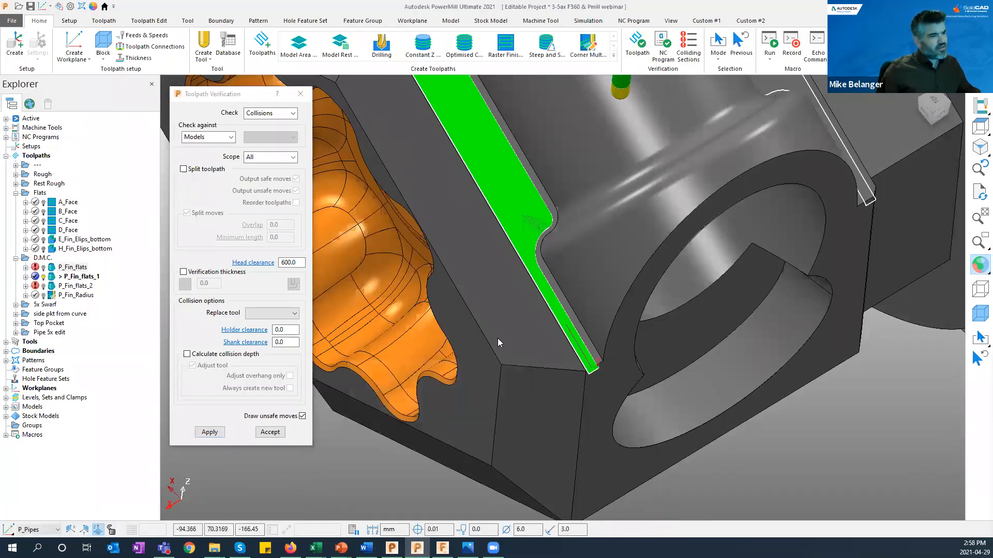
{"action": "middle_click_drag", "start_coordinate": [519, 338], "coordinate": [521, 321]}
{"action": "scroll", "coordinate": [521, 320], "scroll_direction": "down", "scroll_amount": 4}
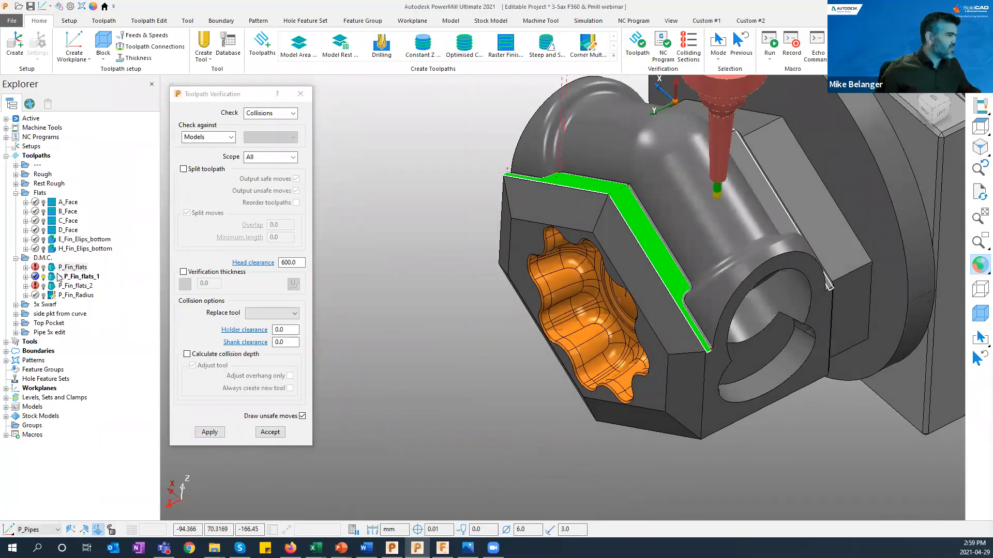
Step: Review P_Fin_flats on the part, activate the P_Fin_Radius toolpath, and accept the verification settings
{"action": "left_click", "coordinate": [53, 268]}
{"action": "double_click", "coordinate": [53, 269]}
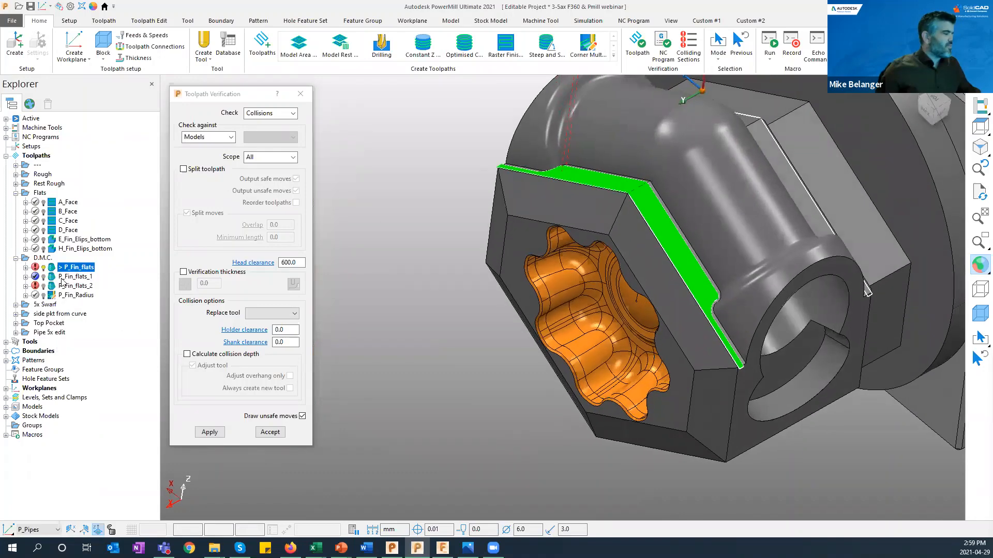
{"action": "middle_click_drag", "start_coordinate": [659, 296], "coordinate": [895, 397]}
{"action": "scroll", "coordinate": [856, 383], "scroll_direction": "down", "scroll_amount": 5}
{"action": "middle_click_drag", "start_coordinate": [836, 386], "coordinate": [273, 445]}
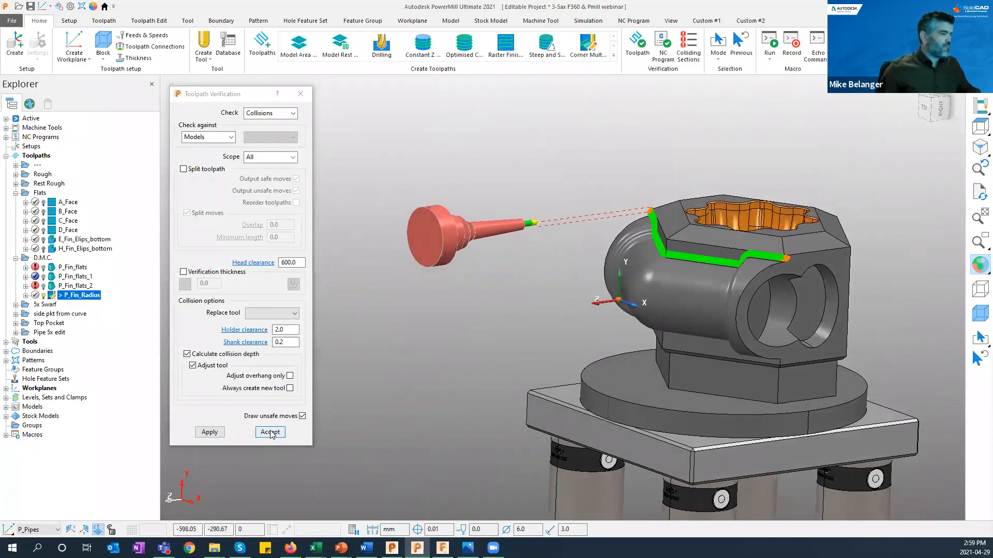
{"action": "left_click", "coordinate": [270, 433]}
{"action": "middle_click_drag", "start_coordinate": [241, 174], "coordinate": [178, 152]}
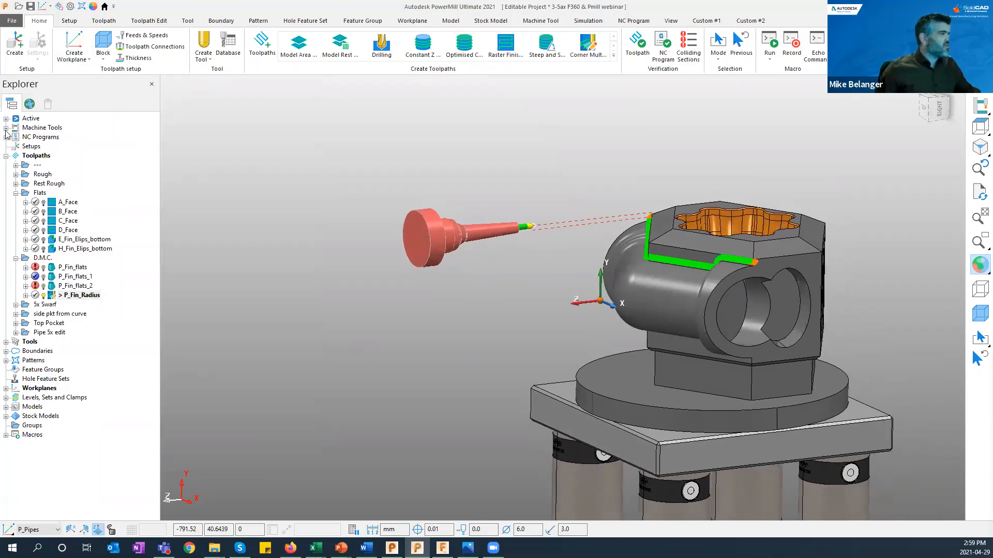
Step: Activate the Head / Table machine tool and set its model location to the SIM Bottom Centre workplane
{"action": "left_click", "coordinate": [6, 129]}
{"action": "double_click", "coordinate": [42, 139]}
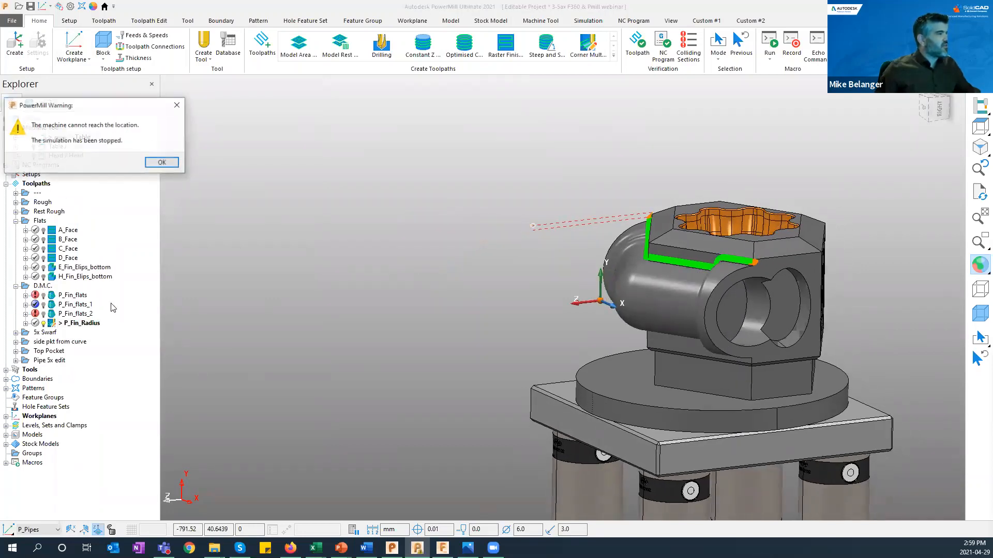
{"action": "left_click", "coordinate": [162, 163]}
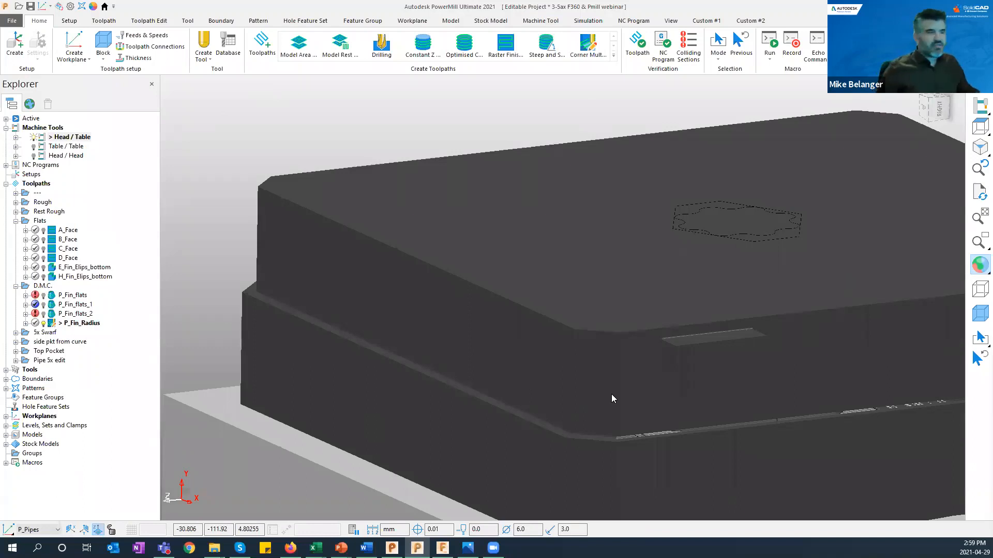
{"action": "scroll", "coordinate": [617, 230], "scroll_direction": "down", "scroll_amount": 2}
{"action": "left_click", "coordinate": [541, 20]}
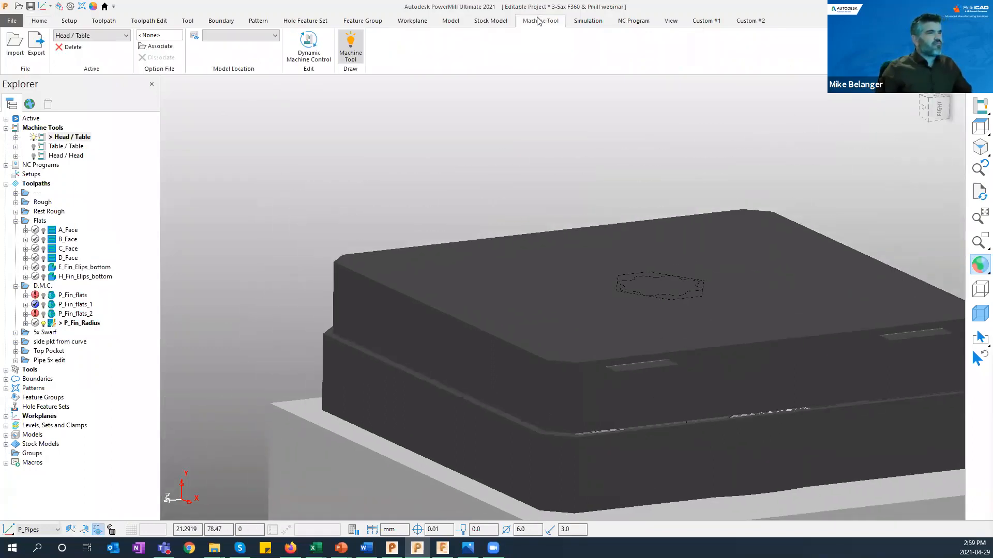
{"action": "left_click", "coordinate": [247, 38]}
{"action": "left_click", "coordinate": [230, 85]}
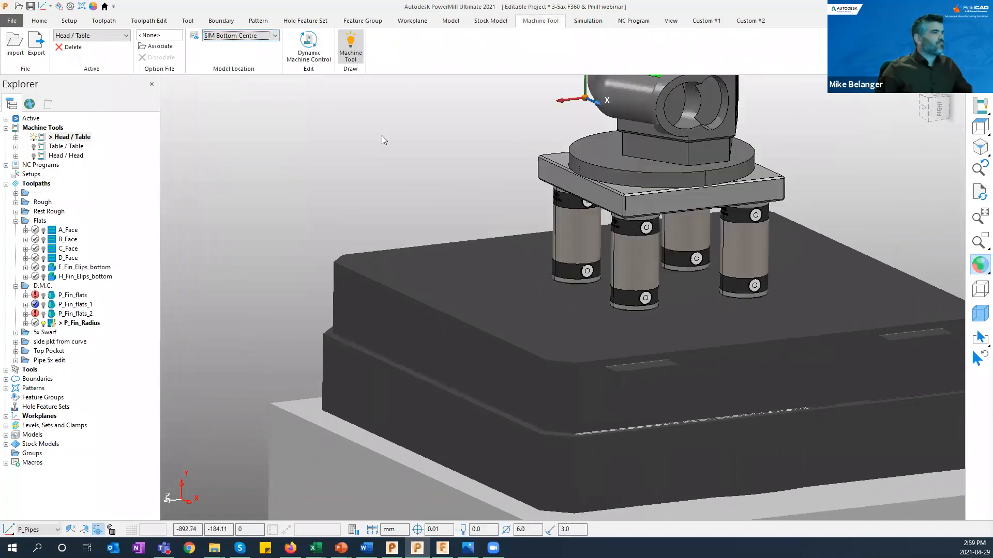
{"action": "middle_click_drag", "start_coordinate": [670, 326], "coordinate": [615, 278]}
{"action": "scroll", "coordinate": [614, 279], "scroll_direction": "up", "scroll_amount": 4}
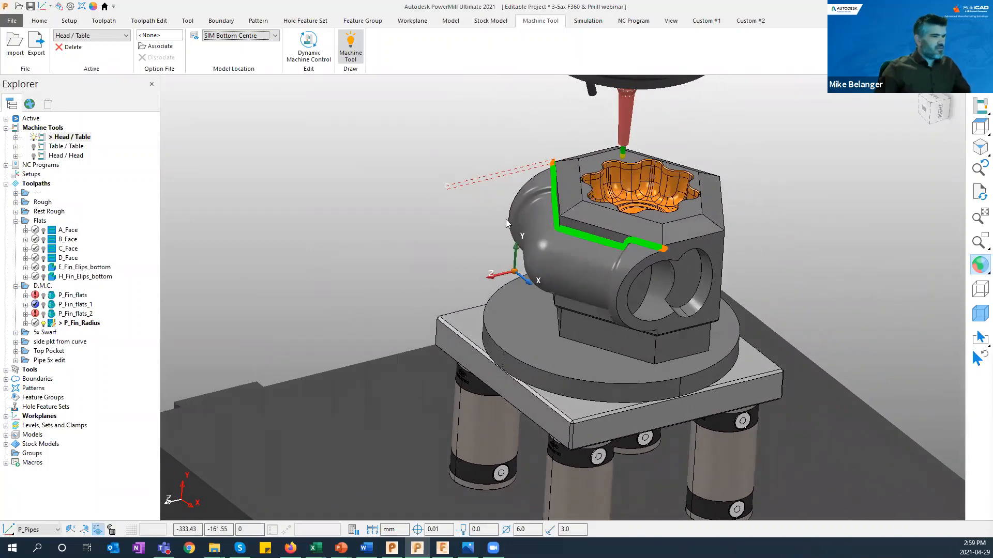
Step: Simulate P_Fin_Radius from a point on its cutting moves beside the pipe with the Head / Table machine
{"action": "right_click", "coordinate": [576, 235]}
{"action": "left_click", "coordinate": [620, 270]}
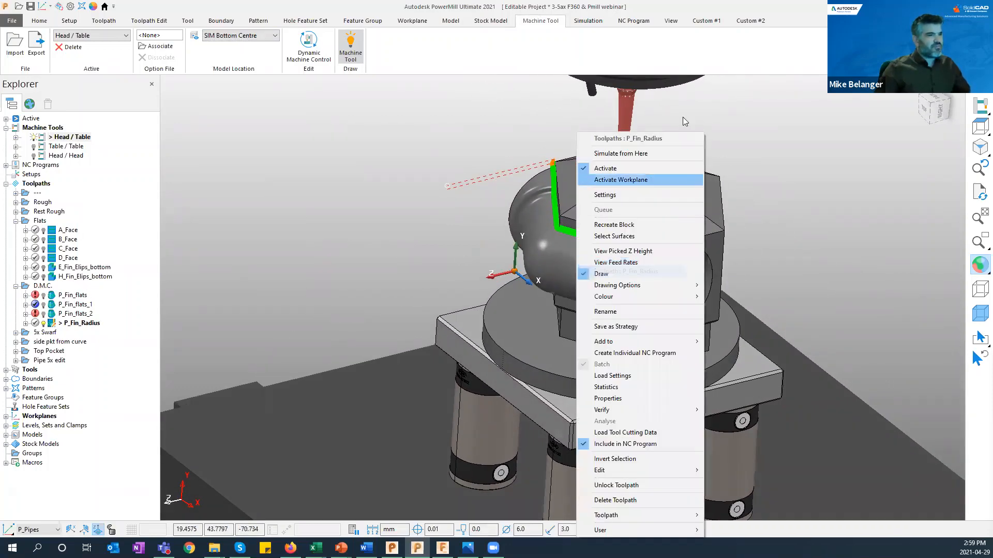
{"action": "left_click", "coordinate": [621, 153]}
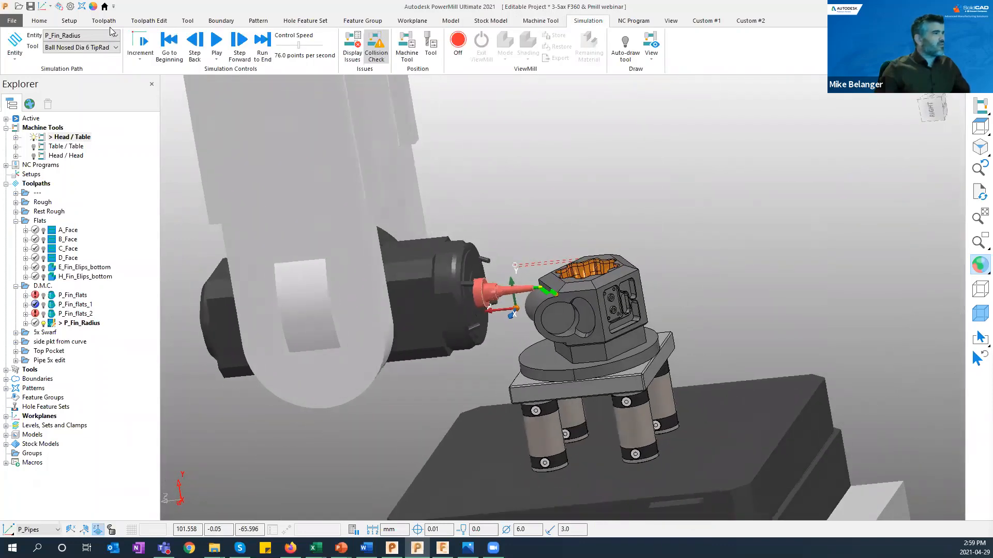
Step: Start Dynamic Machine Control on P_Fin_Radius and tilt the machine head freehand away from the part with the rotation graphics
{"action": "left_click", "coordinate": [149, 21]}
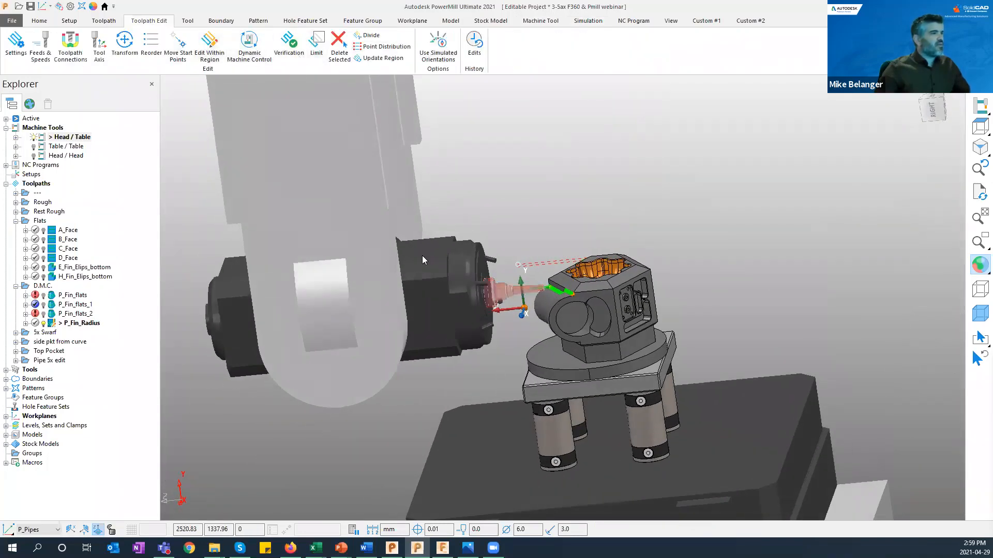
{"action": "left_click", "coordinate": [250, 47]}
{"action": "scroll", "coordinate": [674, 380], "scroll_direction": "up", "scroll_amount": 6}
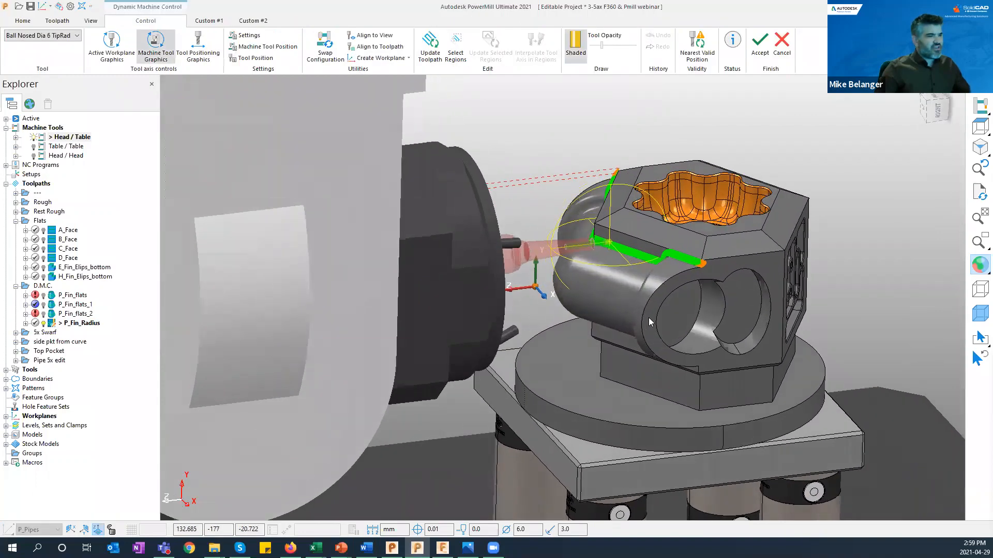
{"action": "mouse_move", "coordinate": [637, 253]}
{"action": "left_mouse_down"}
{"action": "mouse_move", "coordinate": [607, 160]}
{"action": "mouse_move", "coordinate": [600, 258]}
{"action": "mouse_move", "coordinate": [684, 257]}
{"action": "mouse_move", "coordinate": [633, 246]}
{"action": "left_mouse_up"}
{"action": "scroll", "coordinate": [610, 249], "scroll_direction": "down", "scroll_amount": 4}
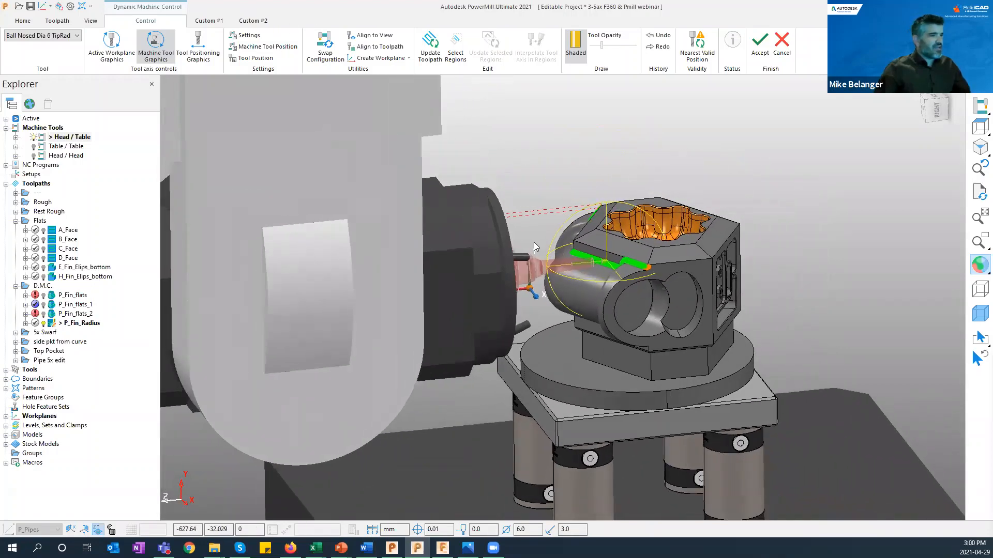
{"action": "scroll", "coordinate": [569, 214], "scroll_direction": "down", "scroll_amount": 3}
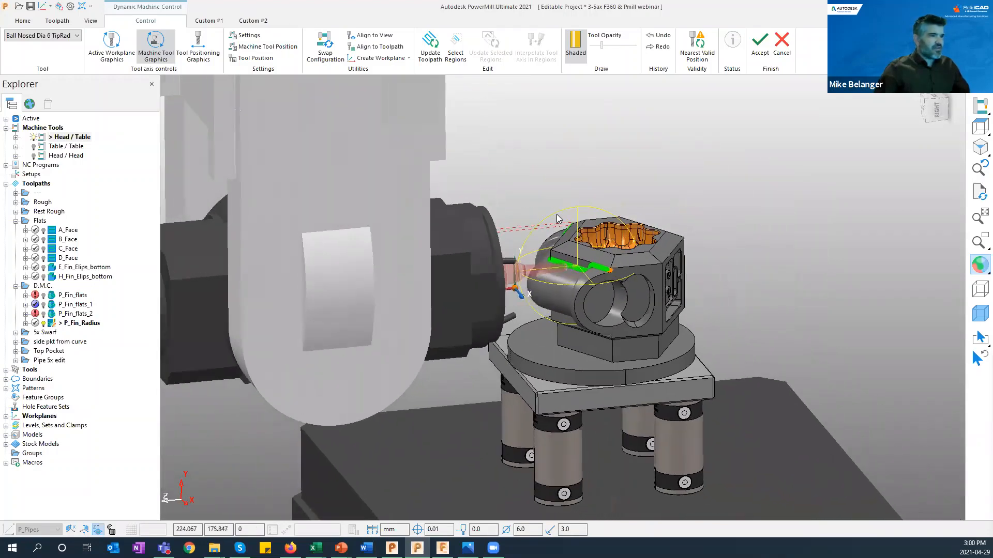
{"action": "left_click_drag", "start_coordinate": [567, 204], "coordinate": [581, 201]}
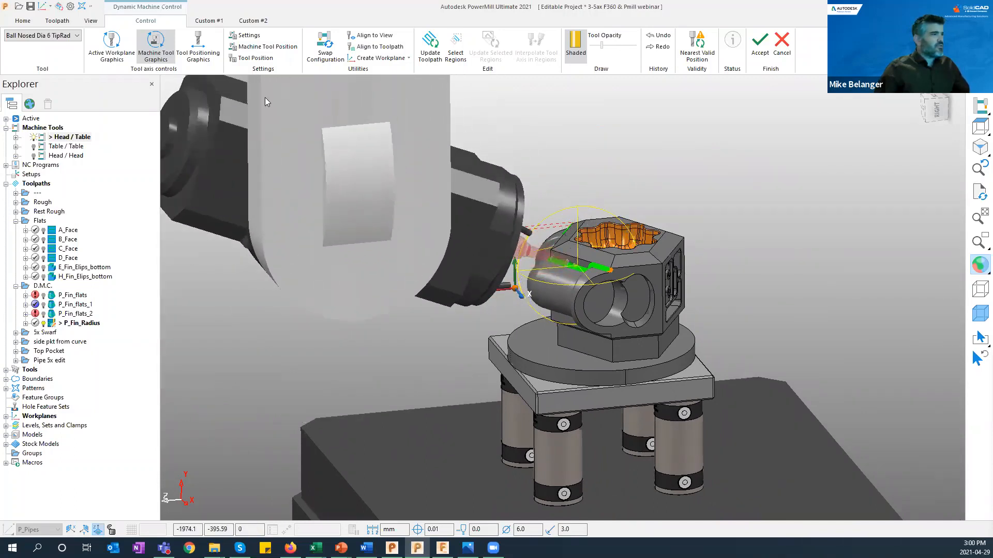
Step: Set the B axis to 45 in the machine tool position settings and close them
{"action": "left_click", "coordinate": [268, 46]}
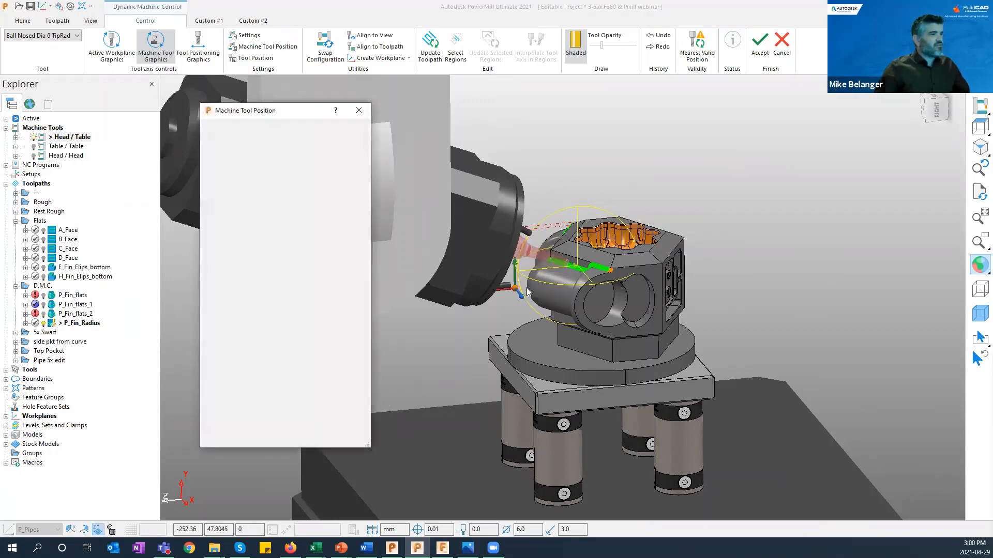
{"action": "left_click_drag", "start_coordinate": [282, 117], "coordinate": [797, 96]}
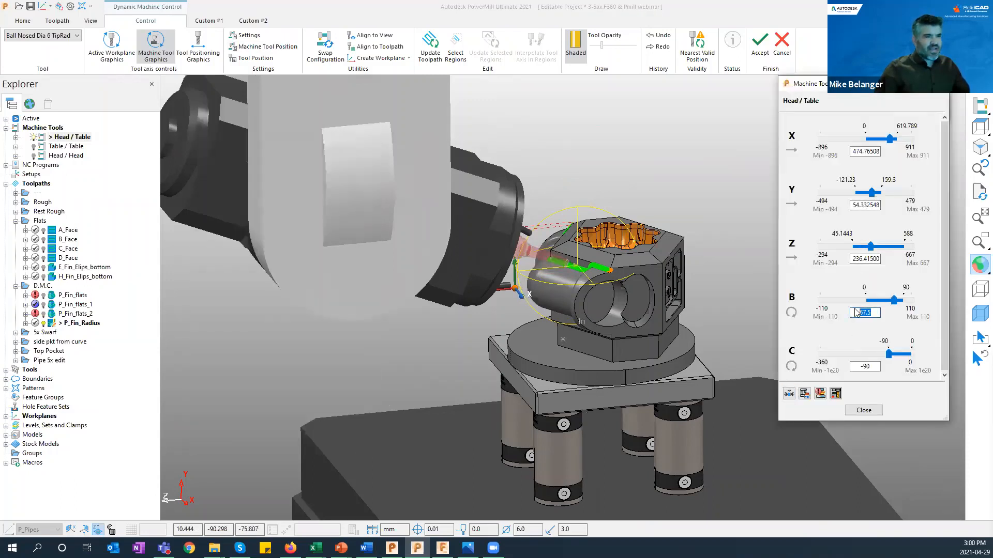
{"action": "mouse_move", "coordinate": [895, 305]}
{"action": "left_mouse_down"}
{"action": "mouse_move", "coordinate": [882, 305]}
{"action": "mouse_move", "coordinate": [895, 305]}
{"action": "left_mouse_up"}
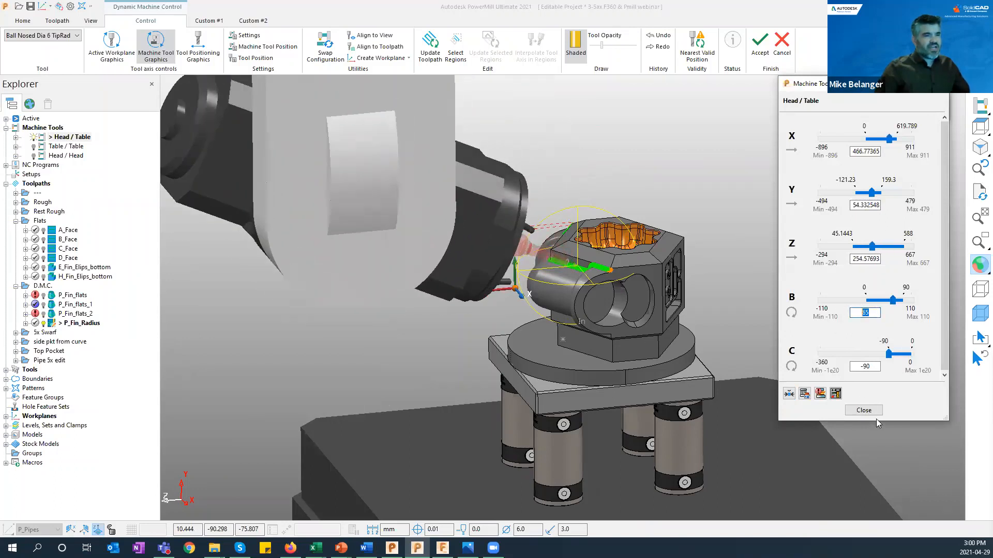
{"action": "type", "text": "45"}
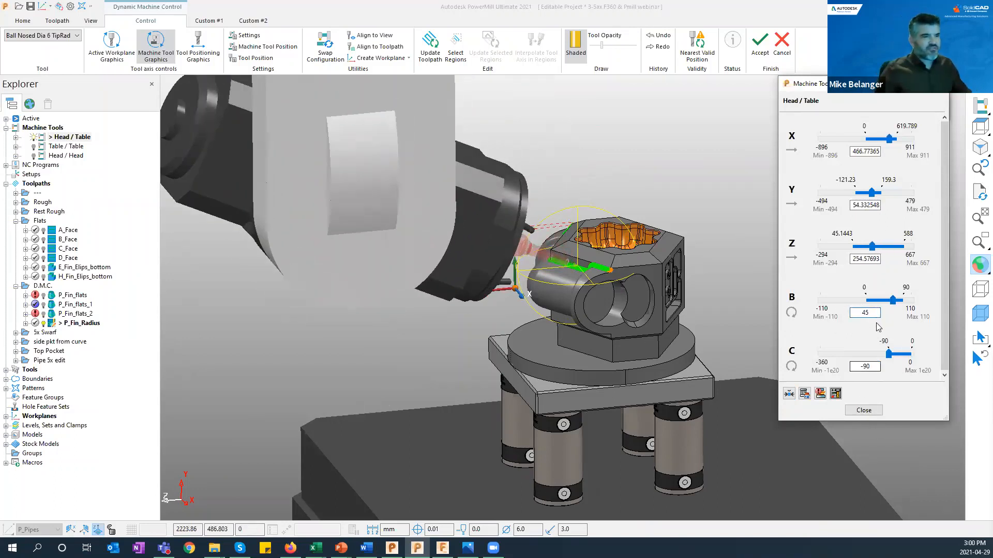
{"action": "left_click", "coordinate": [876, 365]}
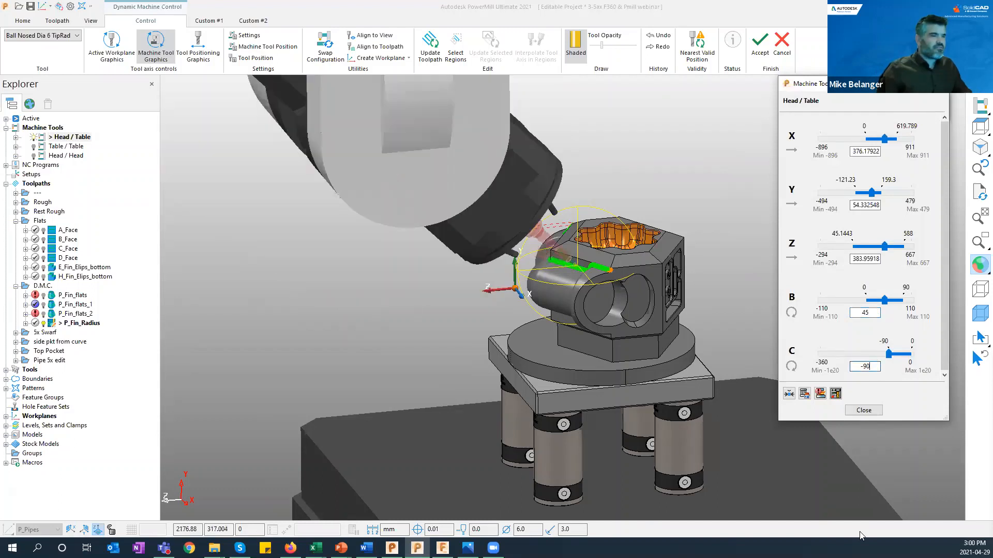
{"action": "left_click", "coordinate": [862, 410]}
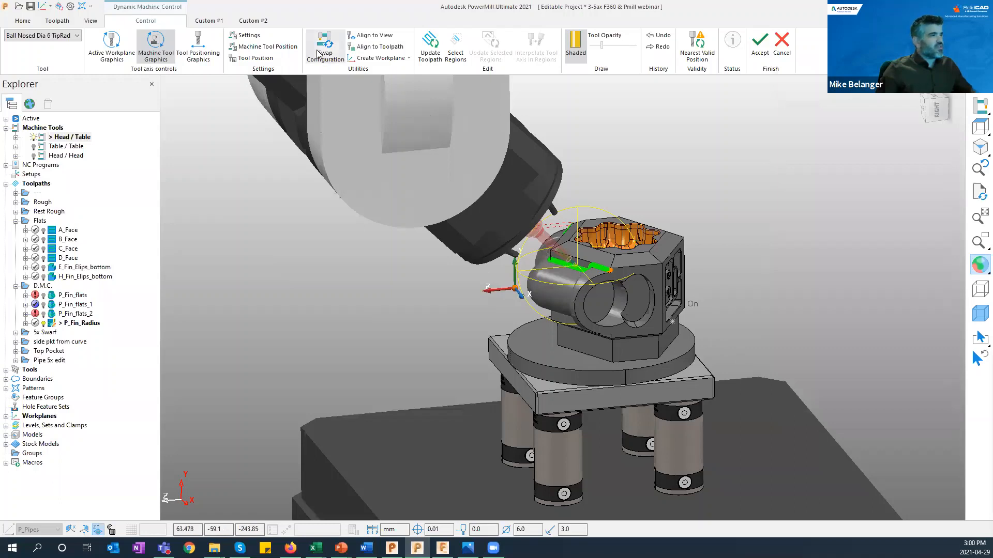
Step: Update P_Fin_Radius with the new tool axis orientation, dismiss the simulation warning, and accept the Dynamic Machine Control edit
{"action": "left_click", "coordinate": [436, 48]}
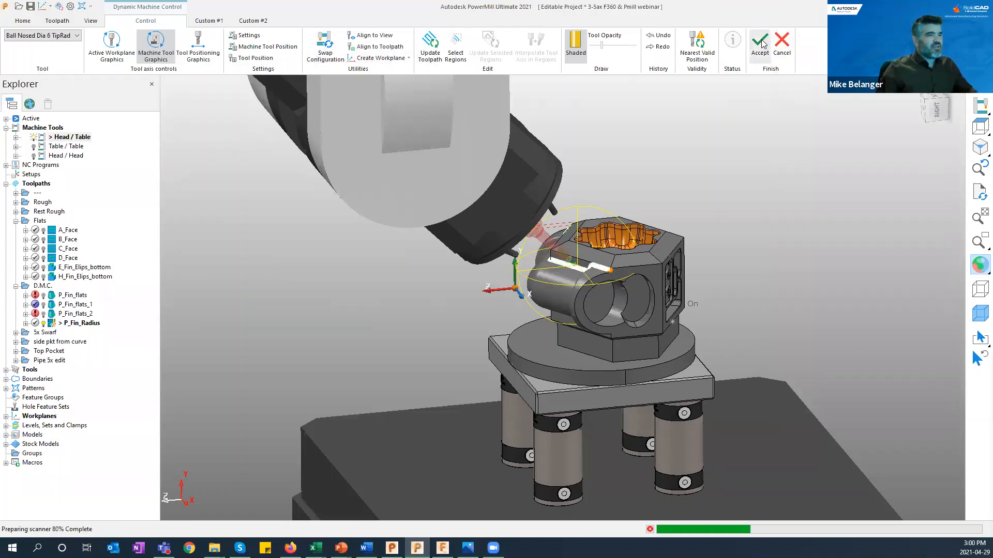
{"action": "left_click", "coordinate": [760, 44]}
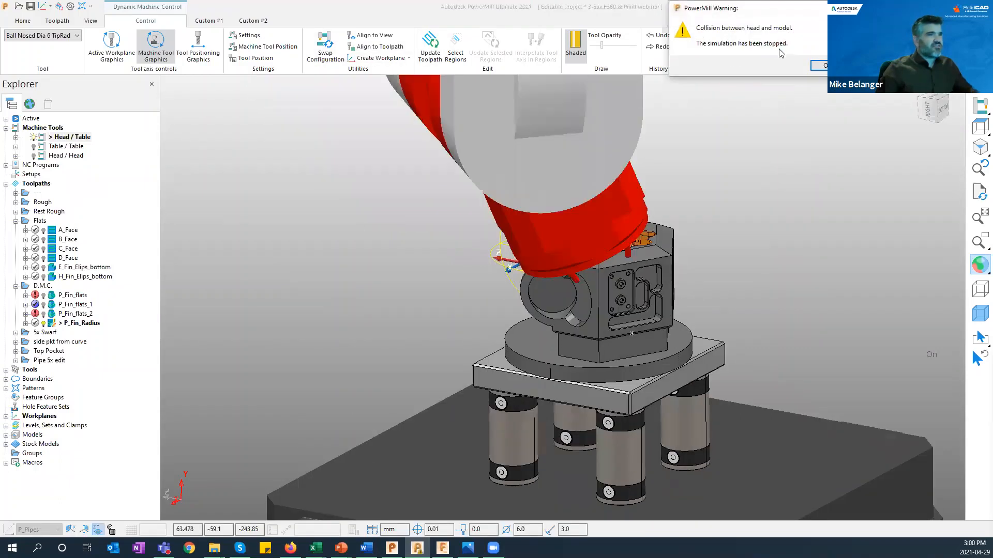
{"action": "left_click", "coordinate": [819, 66]}
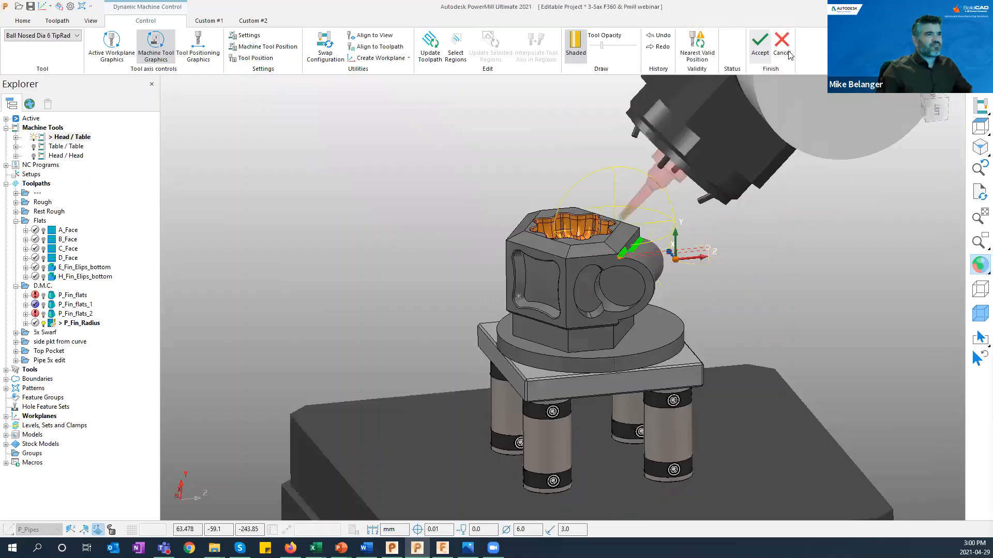
{"action": "left_click", "coordinate": [761, 46]}
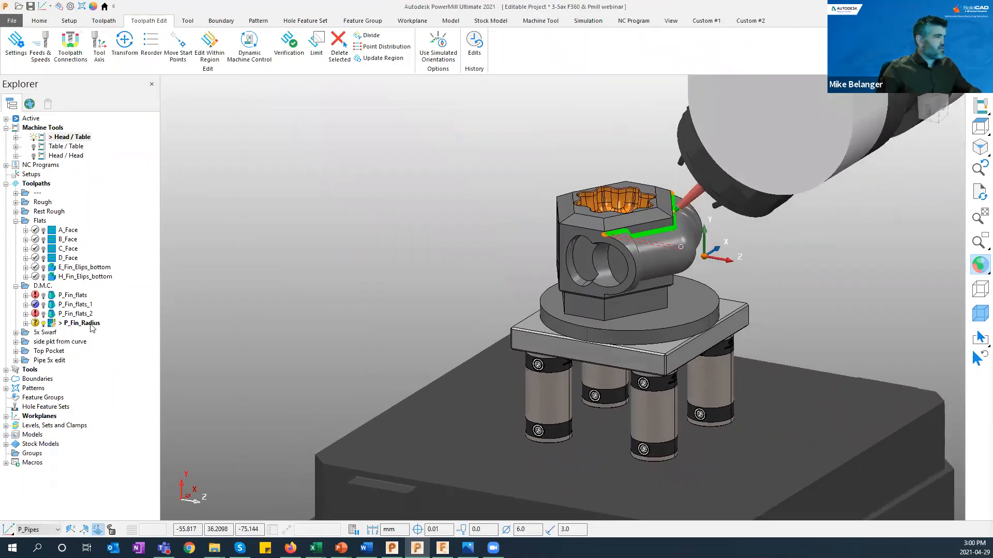
Step: Verify P_Fin_Radius for collisions against the models with collision depth calculation turned off
{"action": "left_click", "coordinate": [41, 21]}
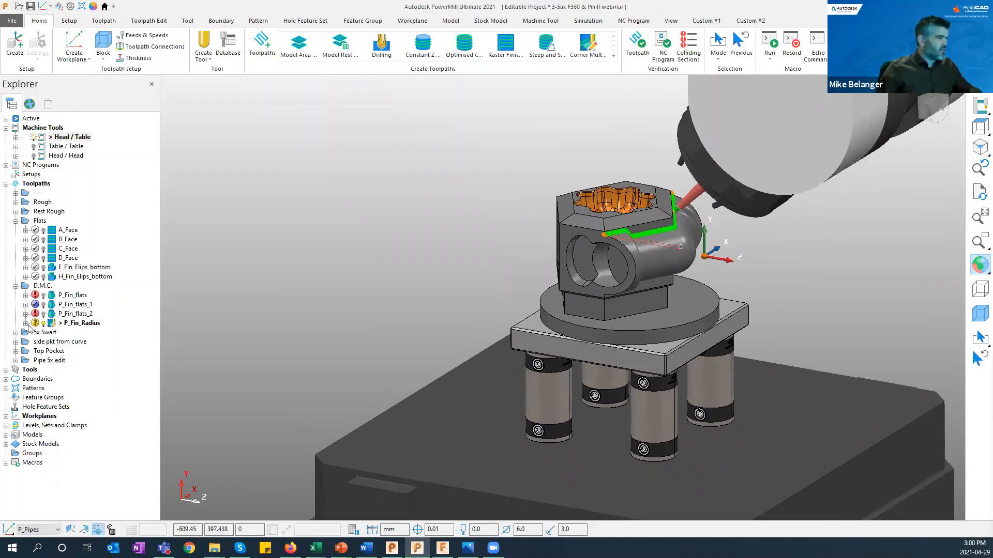
{"action": "key", "text": "ctrl"}
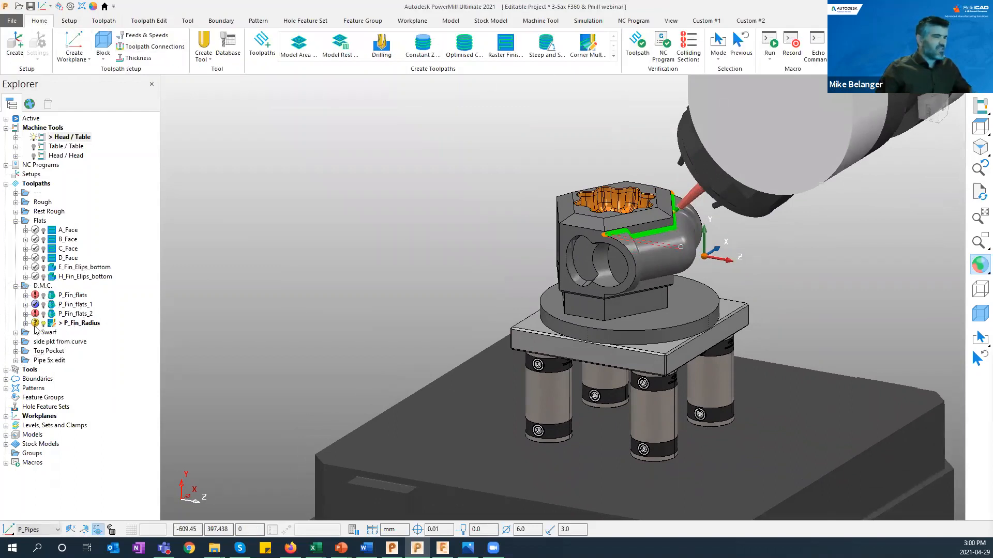
{"action": "left_click", "coordinate": [636, 42]}
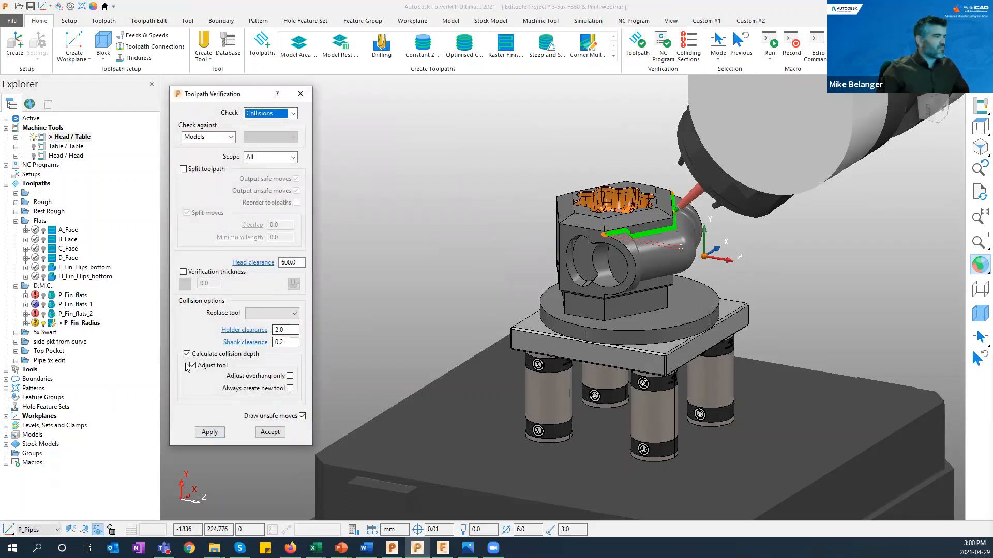
{"action": "left_click", "coordinate": [208, 430]}
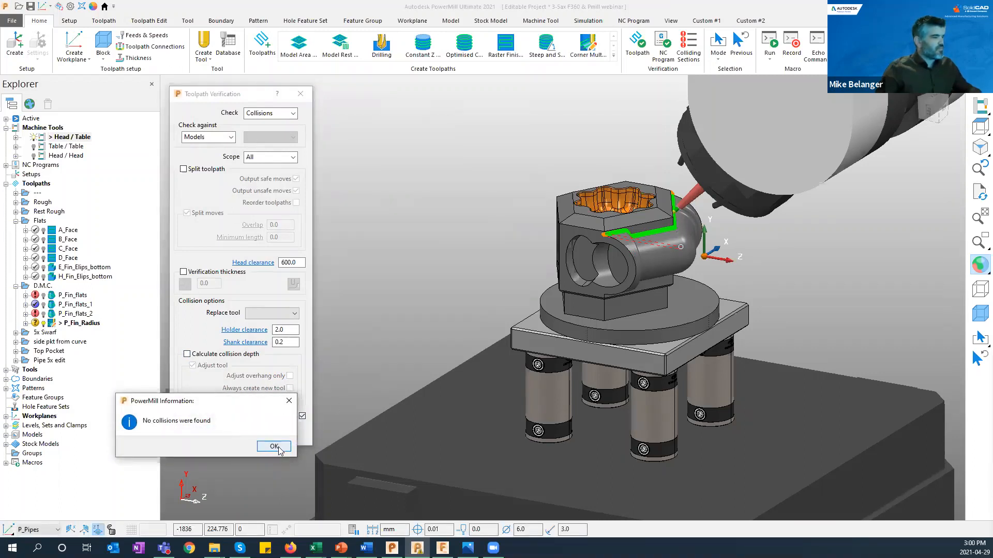
{"action": "left_click", "coordinate": [274, 446]}
Step: Verify P_Fin_Radius for gouges against the models and dismiss the verification result
{"action": "left_click", "coordinate": [270, 113]}
{"action": "left_click", "coordinate": [265, 129]}
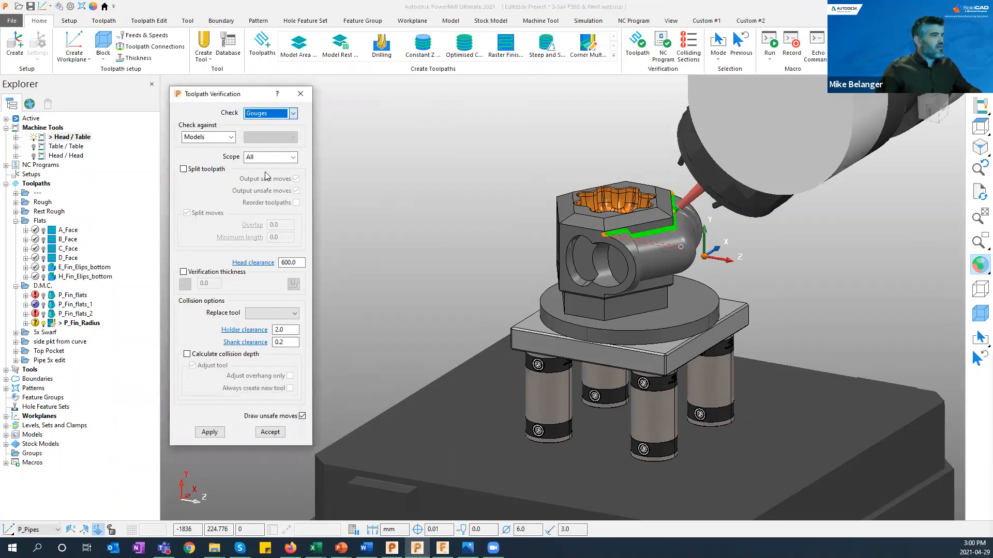
{"action": "left_click", "coordinate": [207, 434]}
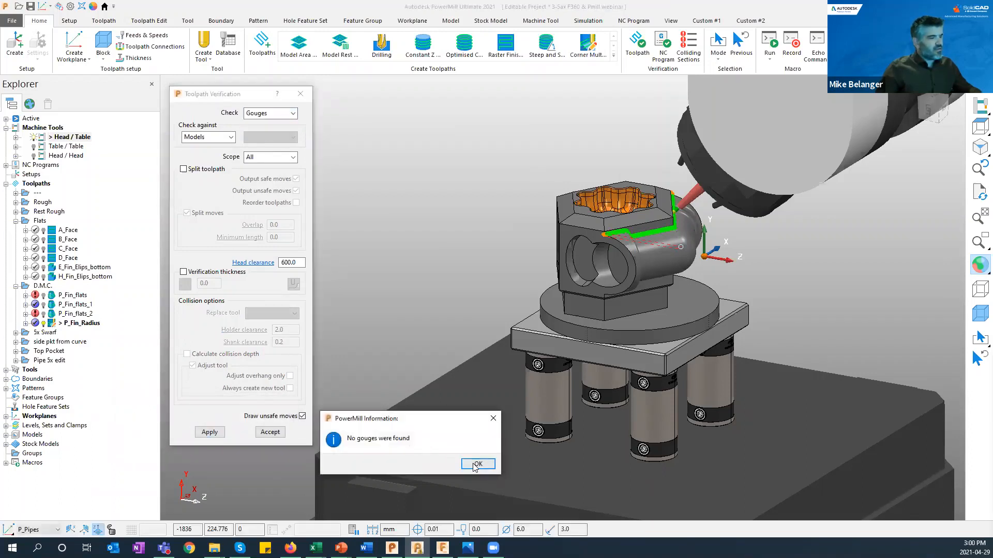
{"action": "left_click", "coordinate": [475, 465]}
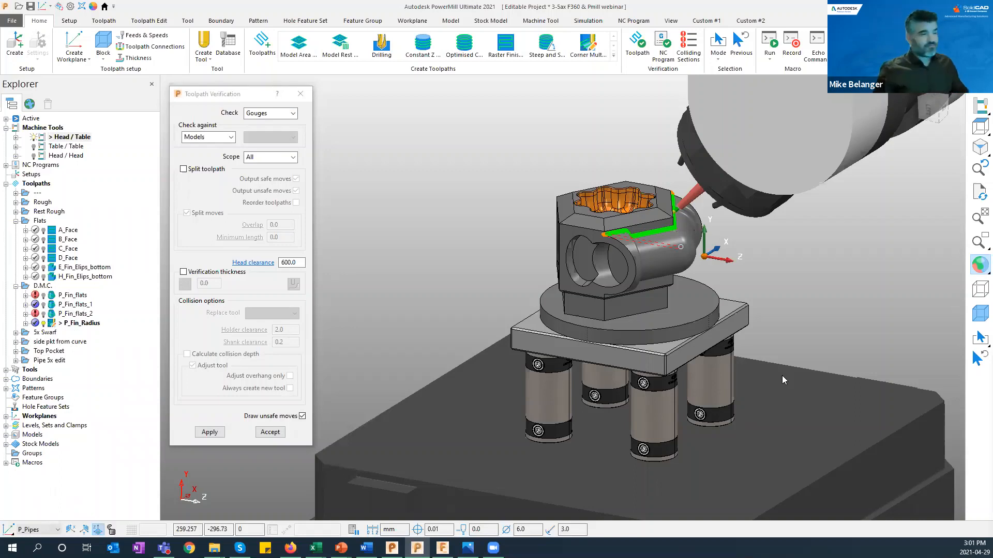
Step: Expand the 5x Swarf and side pkt from curve toolpath folders and activate C_Fin_Corner, viewing it inside the side pocket
{"action": "left_click", "coordinate": [16, 333]}
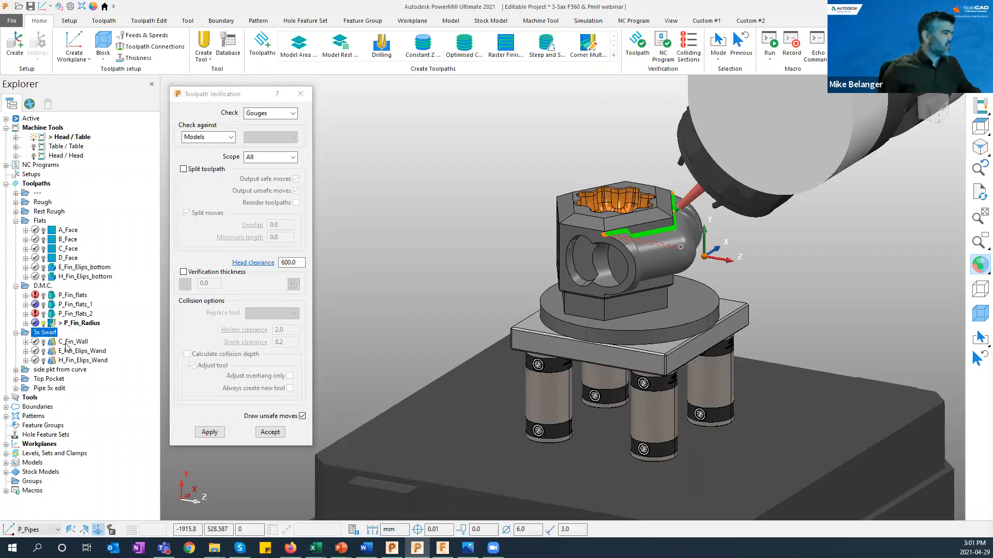
{"action": "mouse_move", "coordinate": [56, 343]}
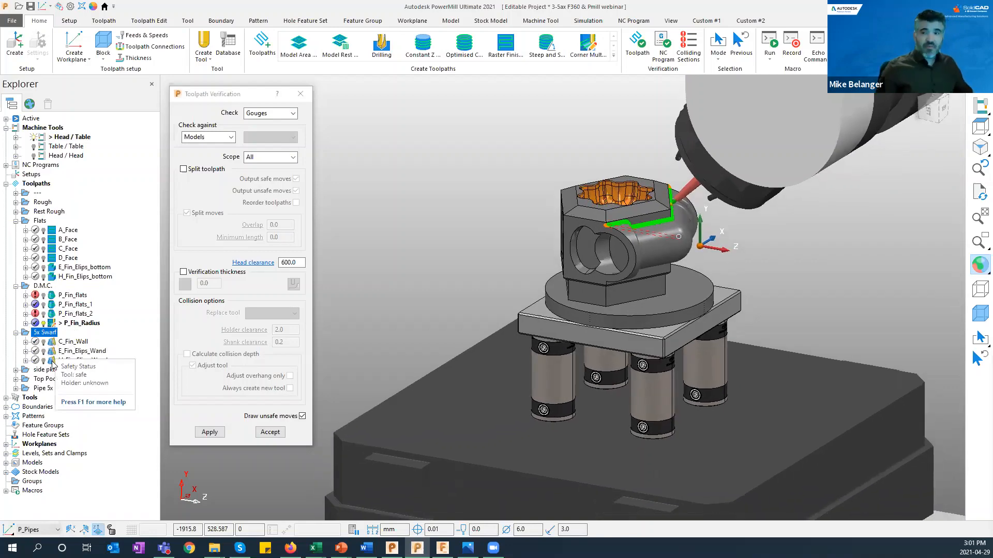
{"action": "left_click", "coordinate": [16, 370]}
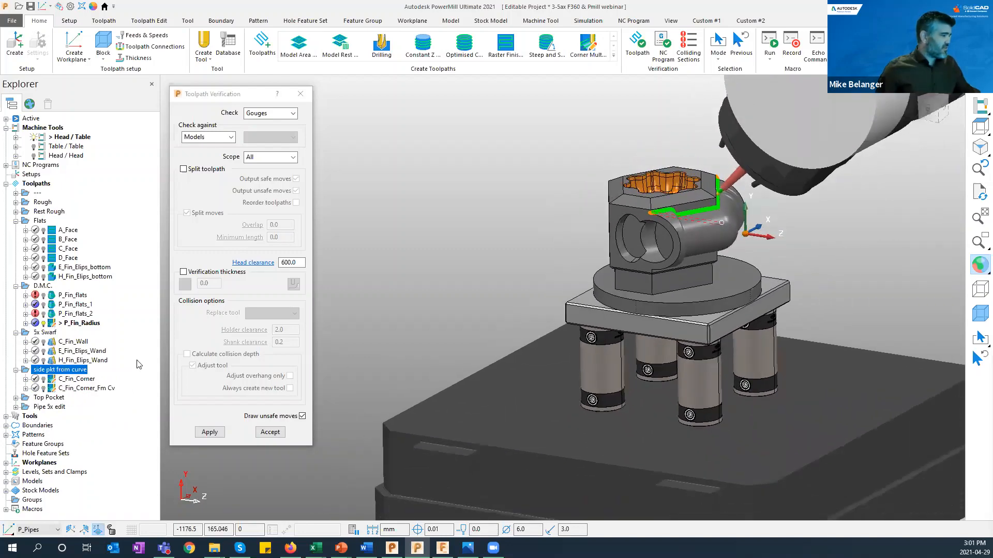
{"action": "double_click", "coordinate": [54, 380]}
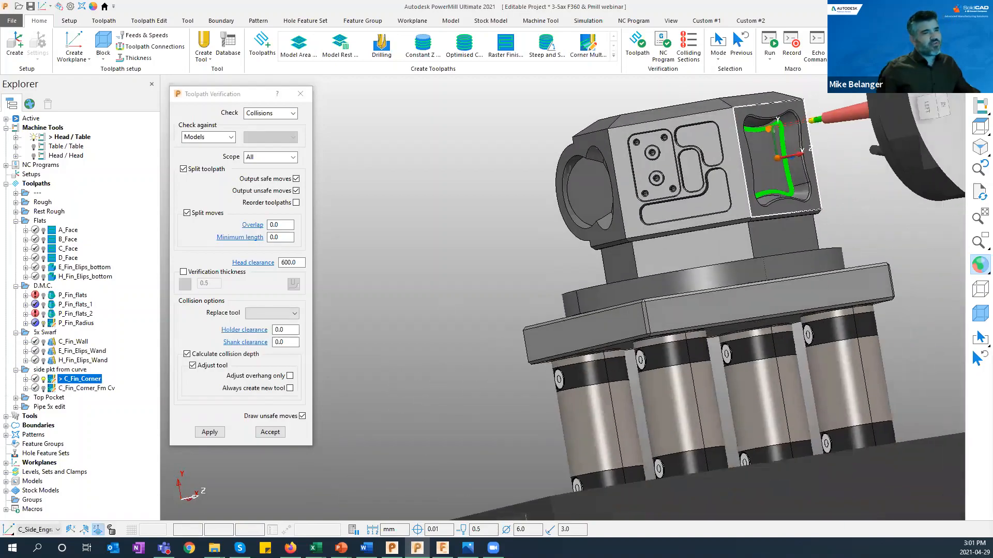
{"action": "middle_click_drag", "start_coordinate": [618, 287], "coordinate": [548, 334]}
{"action": "scroll", "coordinate": [639, 330], "scroll_direction": "up", "scroll_amount": 4}
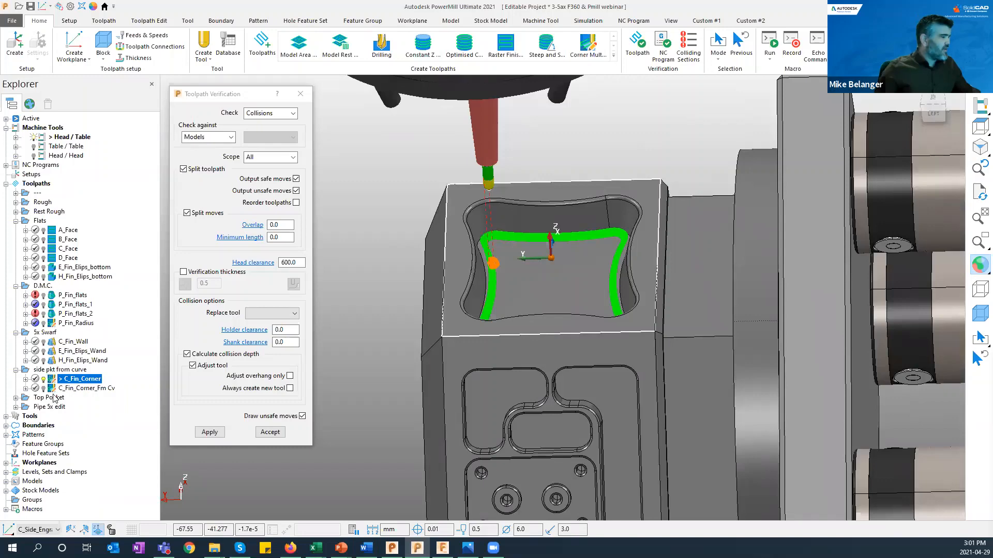
Step: Expand the patterns and activate the from curve pattern, viewing its position above the side pocket
{"action": "double_click", "coordinate": [10, 437]}
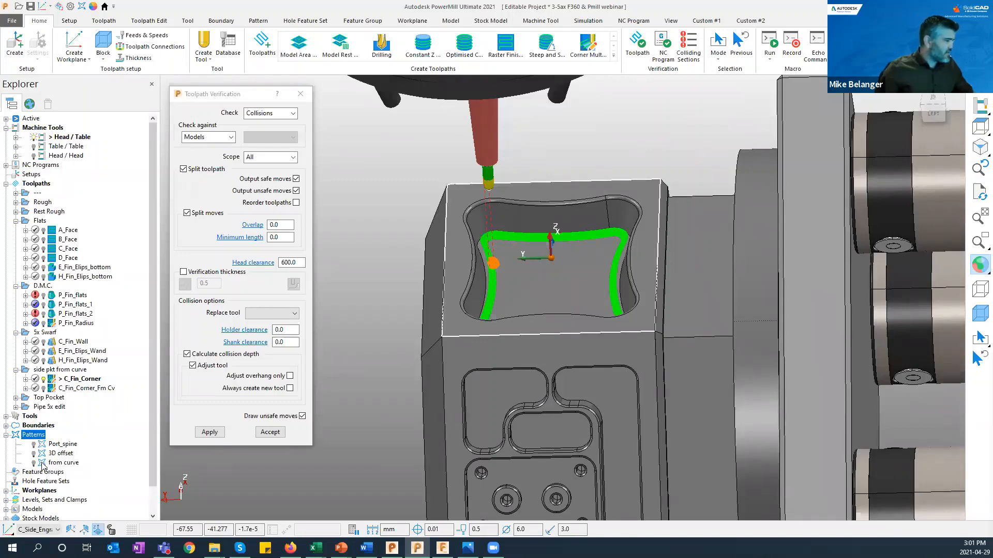
{"action": "double_click", "coordinate": [42, 464]}
{"action": "middle_click_drag", "start_coordinate": [413, 226], "coordinate": [661, 300]}
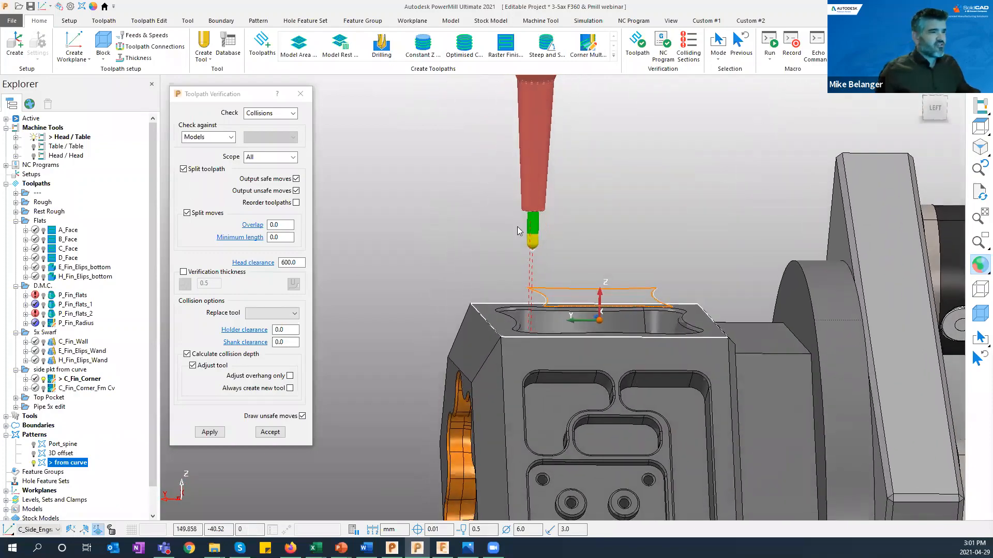
{"action": "scroll", "coordinate": [515, 191], "scroll_direction": "down", "scroll_amount": 1}
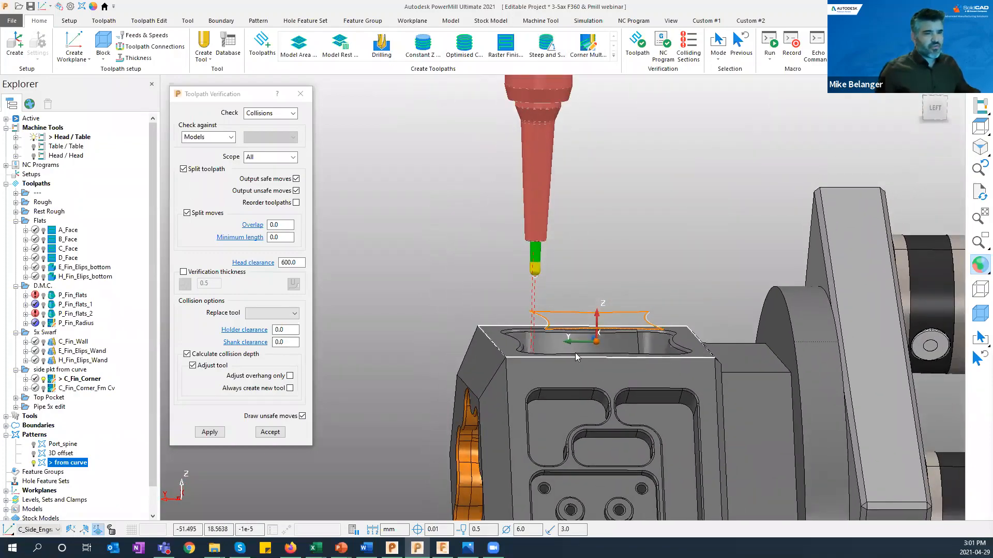
{"action": "middle_click_drag", "start_coordinate": [598, 355], "coordinate": [589, 424]}
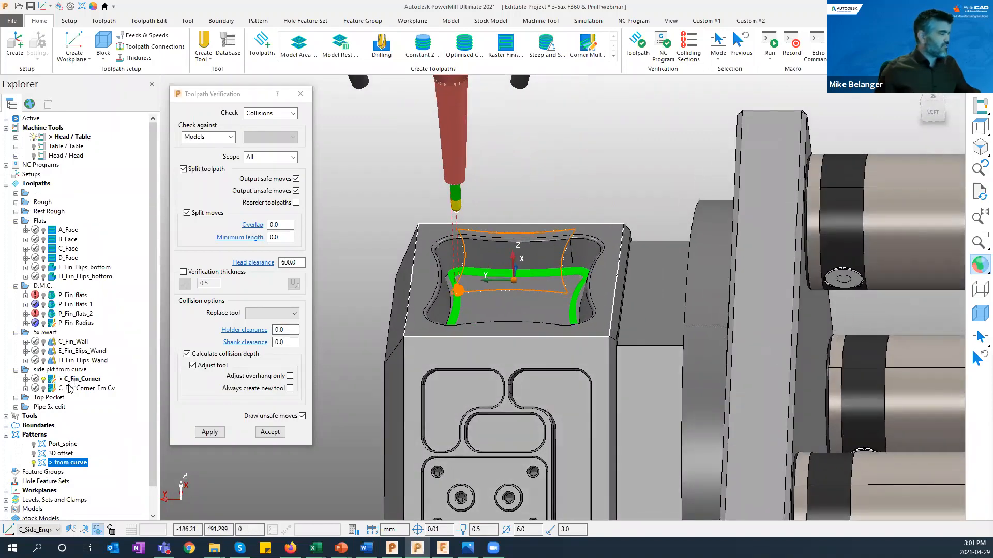
{"action": "double_click", "coordinate": [52, 391]}
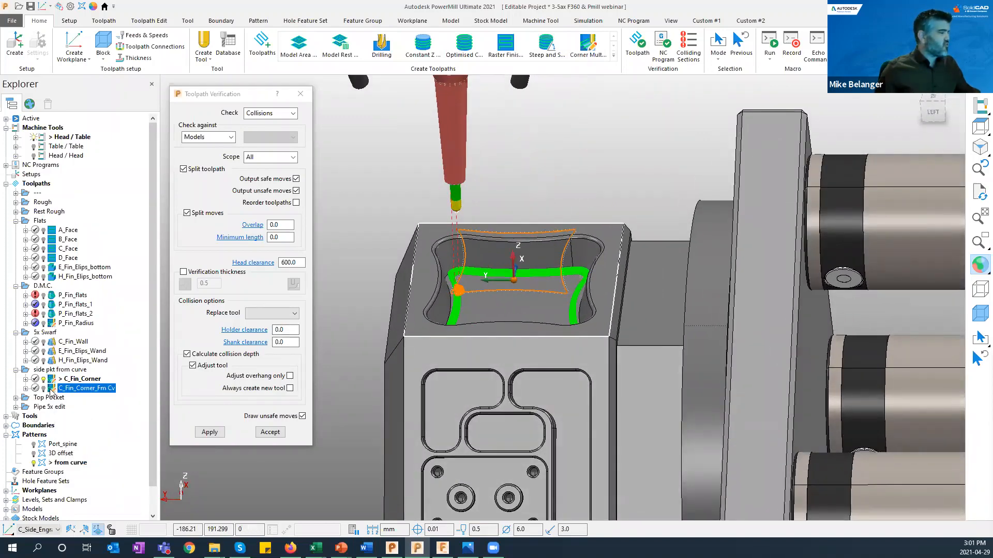
{"action": "right_click", "coordinate": [58, 396]}
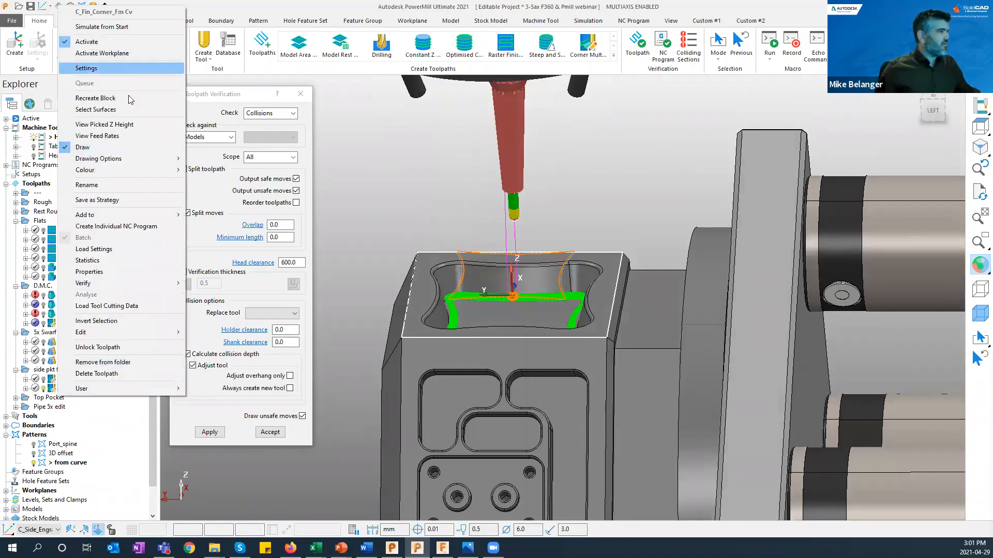
{"action": "left_click", "coordinate": [52, 383]}
{"action": "double_click", "coordinate": [52, 382]}
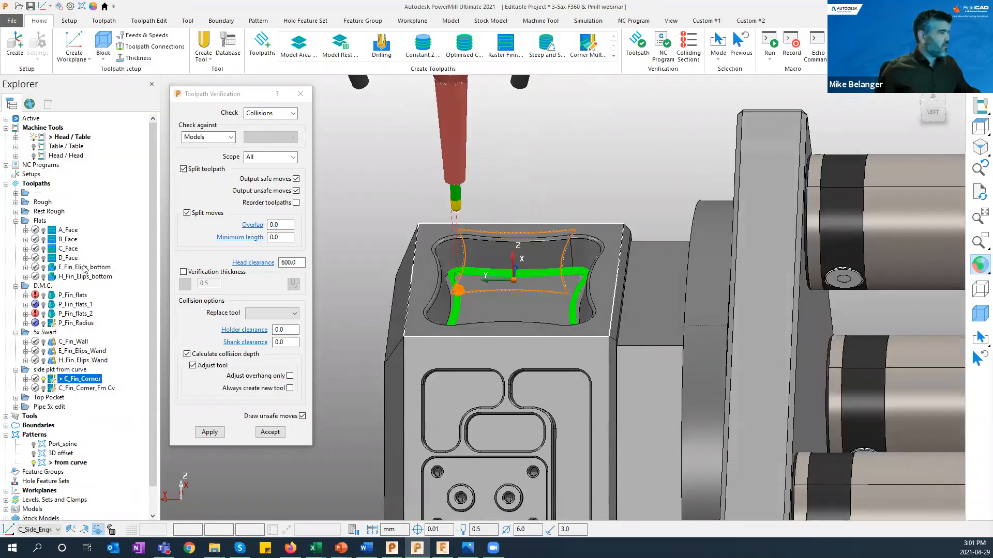
Step: Simulate C_Fin_Corner from its start at a speed of 152.0 points per second, then stop the playback
{"action": "right_click", "coordinate": [55, 379]}
{"action": "left_click", "coordinate": [105, 168]}
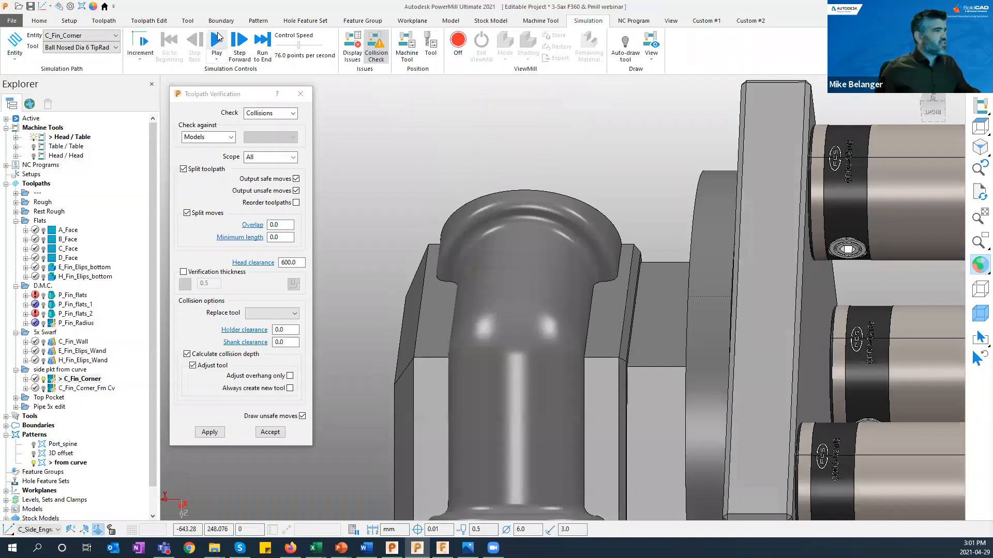
{"action": "left_click", "coordinate": [216, 38]}
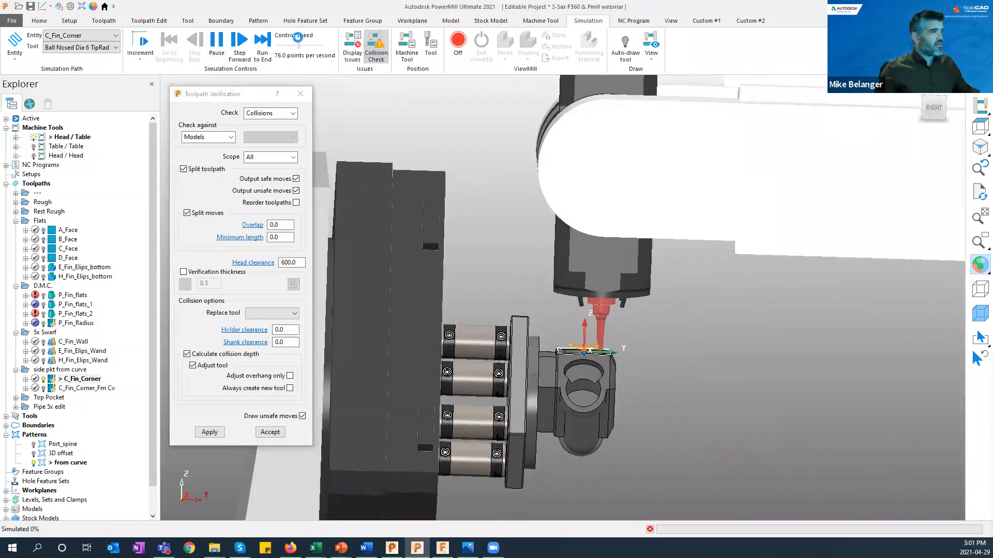
{"action": "left_click_drag", "start_coordinate": [298, 45], "coordinate": [310, 45]}
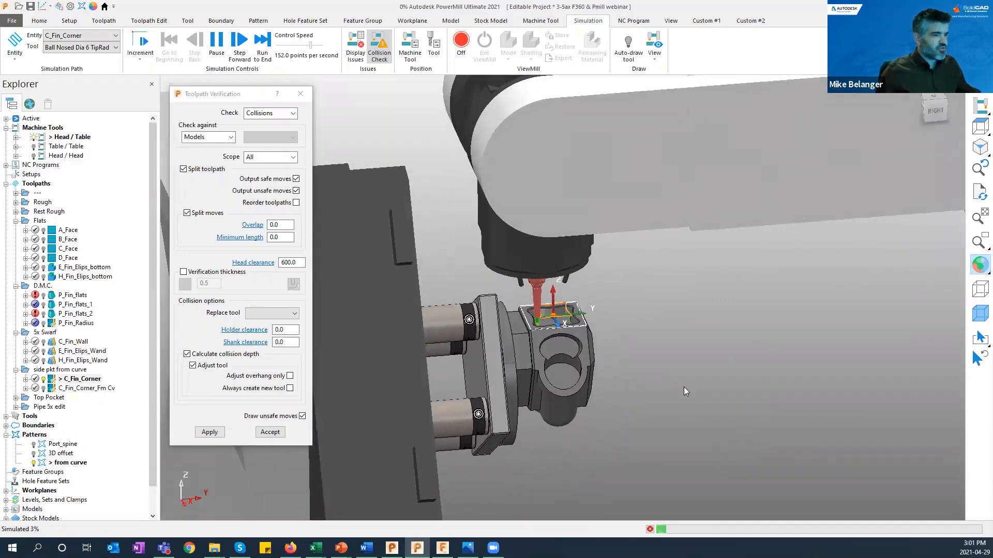
{"action": "key", "text": "Escape"}
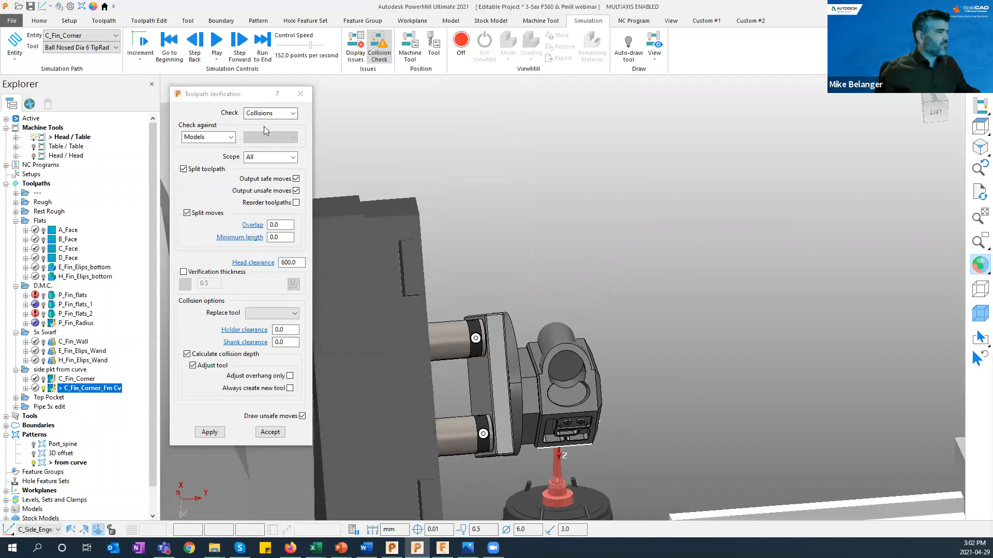
Step: Simulate the C_Fin_Corner_Fm Cv toolpath from its start to compare its tool motion
{"action": "right_click", "coordinate": [91, 388]}
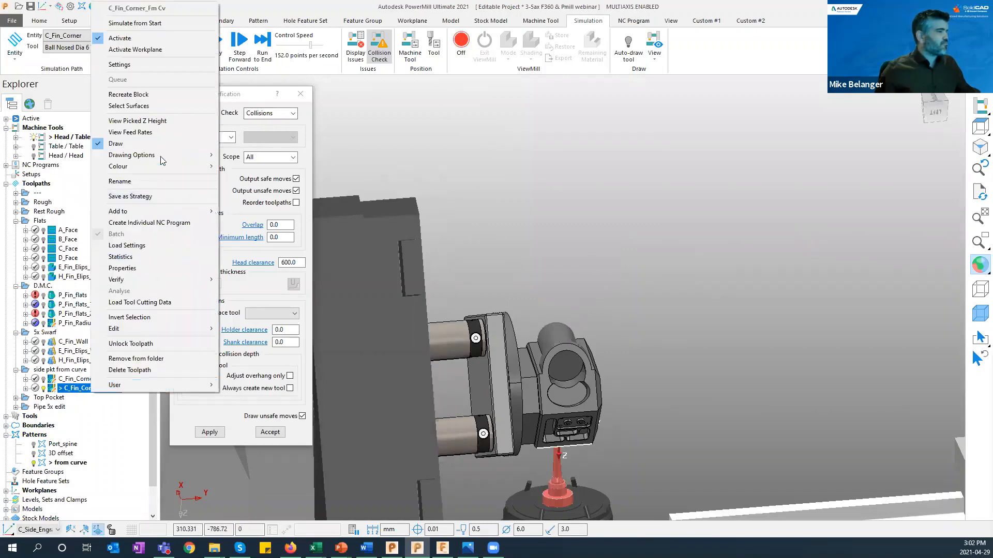
{"action": "left_click", "coordinate": [155, 23]}
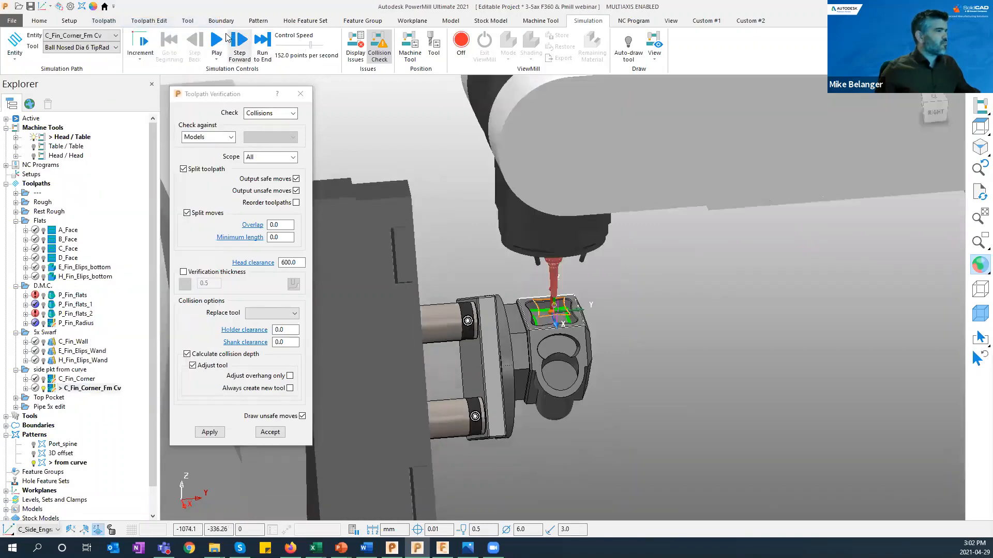
{"action": "left_click", "coordinate": [217, 41]}
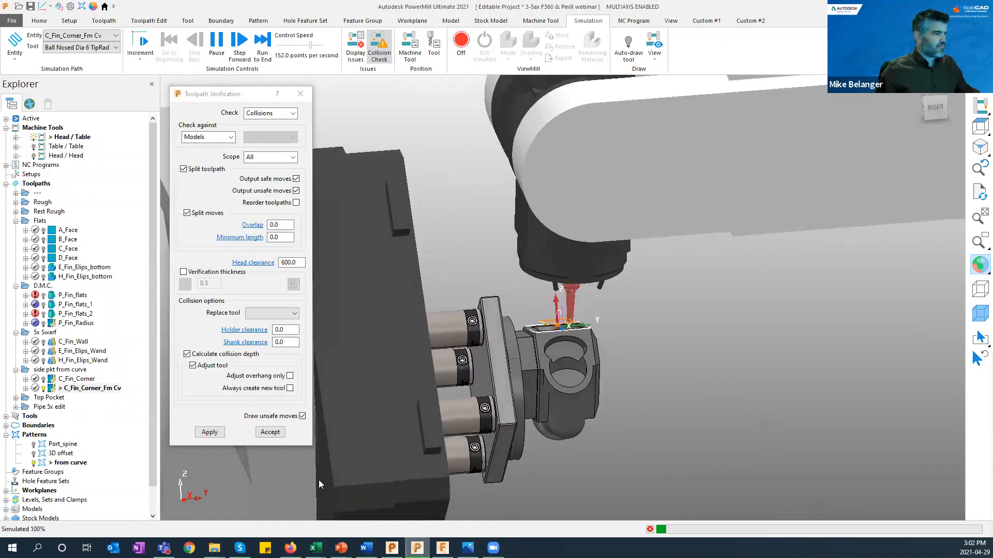
Step: Expand the Top Pocket folder, activate Top pkt vertical links, and accept the toolpath verification settings
{"action": "left_click", "coordinate": [16, 397]}
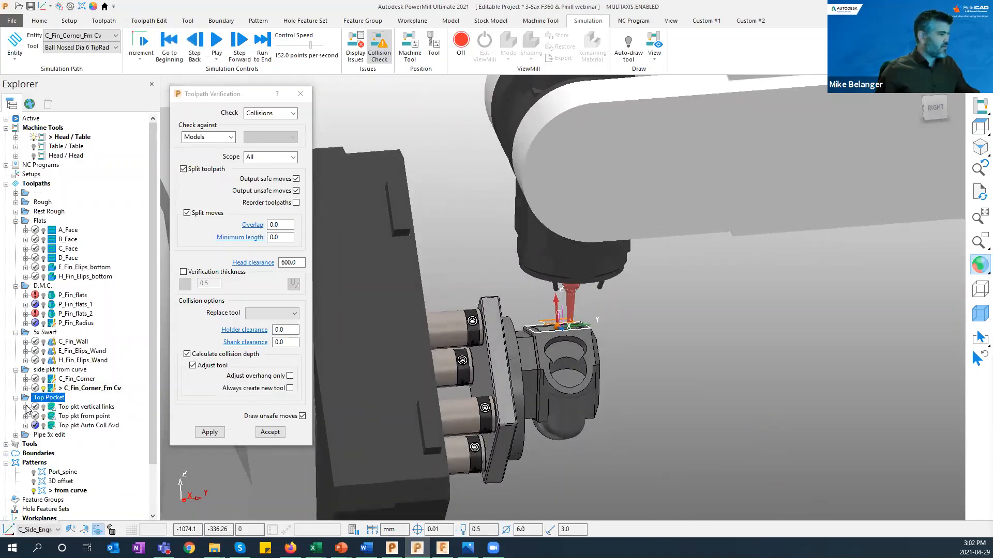
{"action": "double_click", "coordinate": [50, 406]}
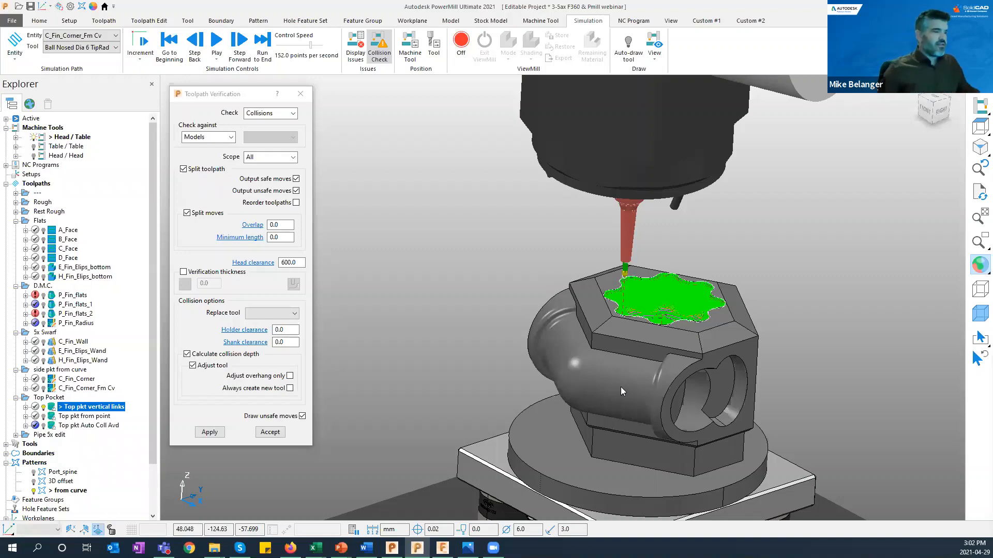
{"action": "middle_click_drag", "start_coordinate": [632, 394], "coordinate": [766, 317]}
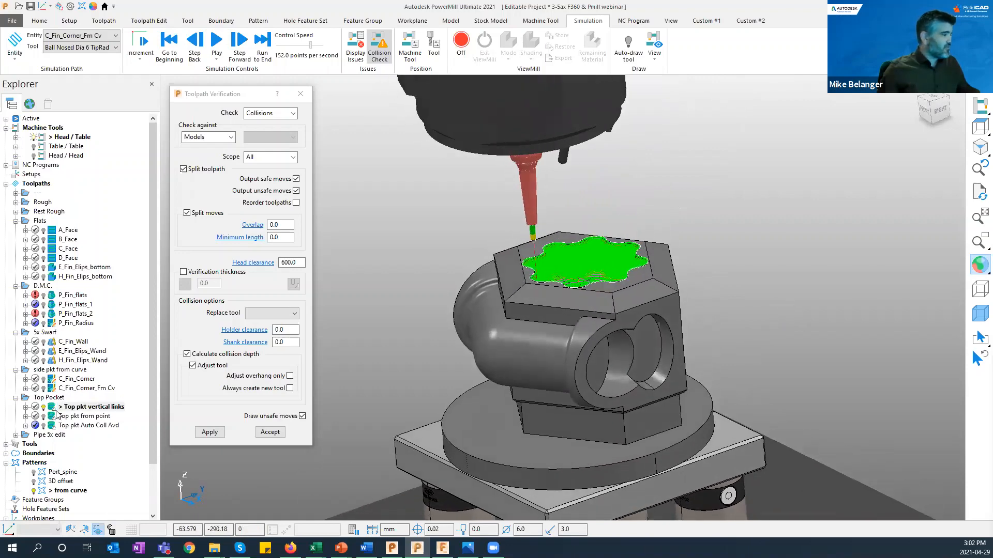
{"action": "left_click", "coordinate": [266, 435]}
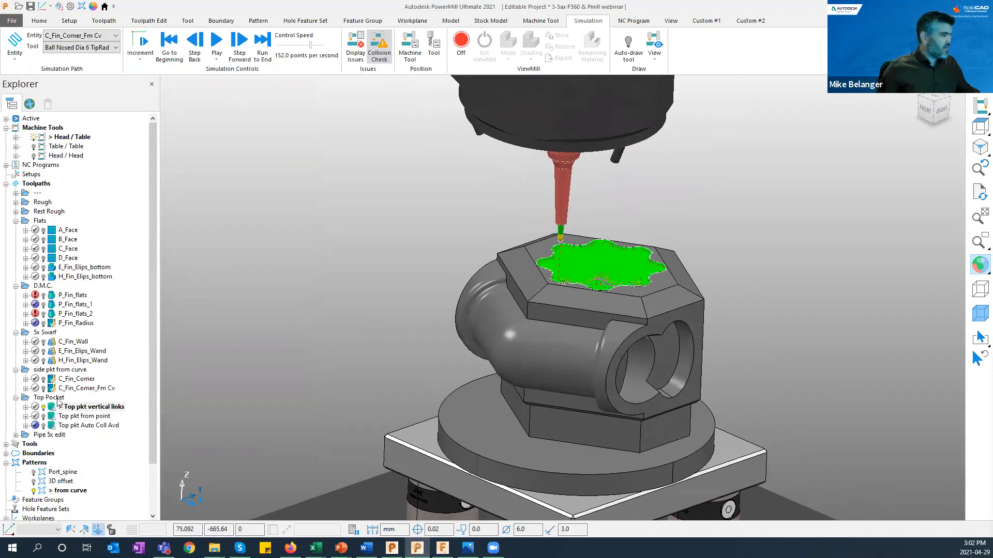
Step: Examine the Top pkt vertical links toolpath along the pocket walls and floor and the tool's clearance above it
{"action": "right_click", "coordinate": [56, 409]}
{"action": "scroll", "coordinate": [595, 248], "scroll_direction": "up", "scroll_amount": 5}
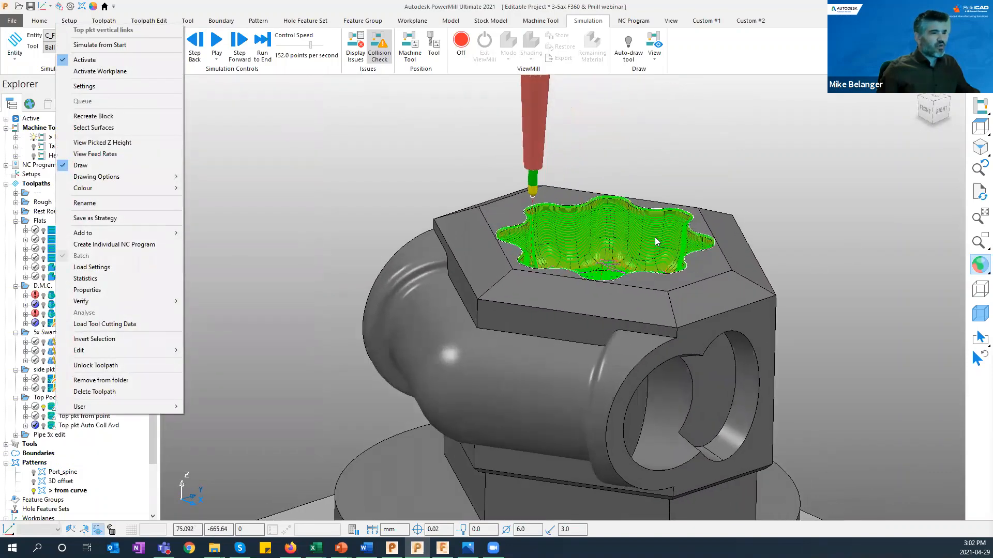
{"action": "scroll", "coordinate": [598, 143], "scroll_direction": "up", "scroll_amount": 5}
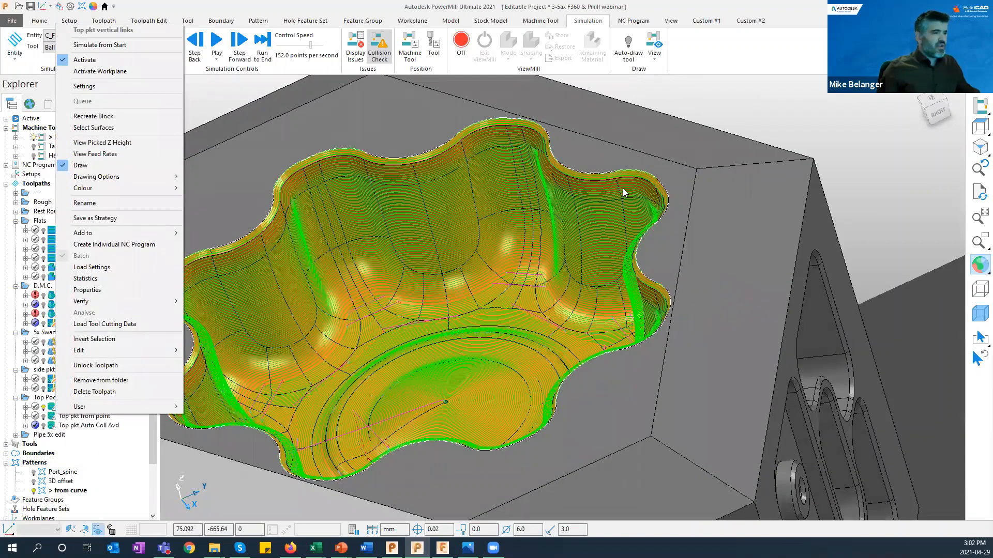
{"action": "scroll", "coordinate": [625, 189], "scroll_direction": "down", "scroll_amount": 2}
{"action": "middle_click_drag", "start_coordinate": [538, 218], "coordinate": [541, 181]}
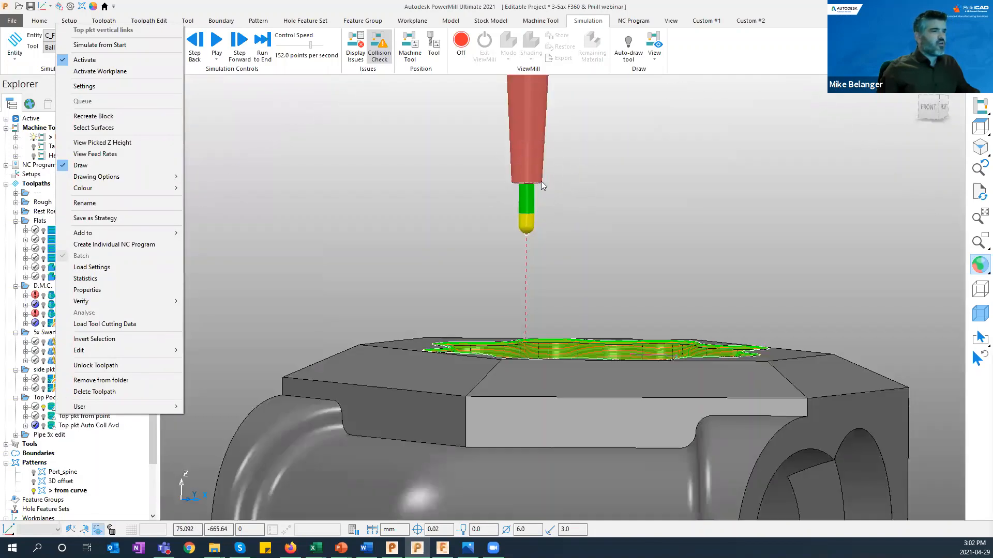
{"action": "middle_click_drag", "start_coordinate": [587, 306], "coordinate": [623, 318]}
{"action": "scroll", "coordinate": [594, 284], "scroll_direction": "up", "scroll_amount": 3}
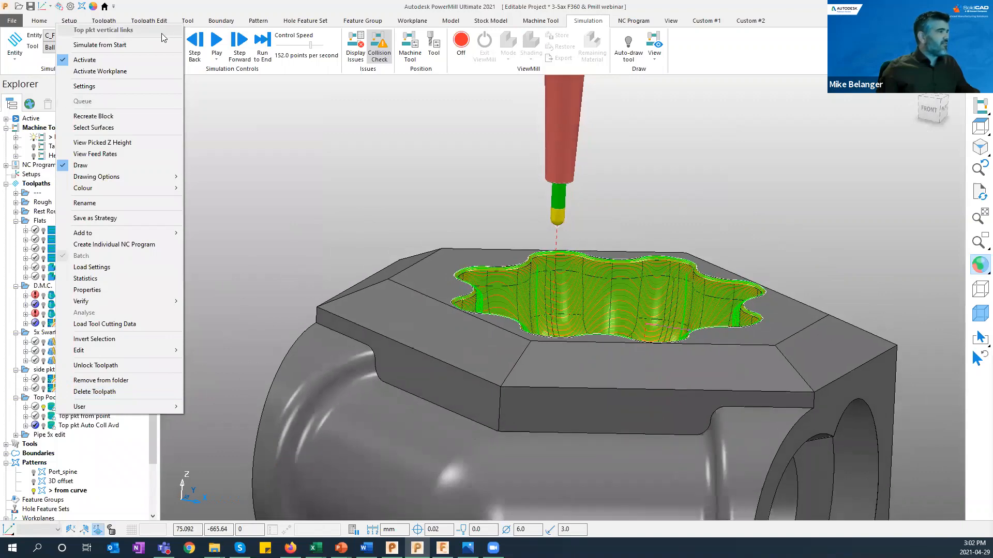
{"action": "key", "text": "Escape"}
Step: Activate Top pkt from point and open its tool axis settings to compare them with the tilted tool over the pocket
{"action": "double_click", "coordinate": [50, 416]}
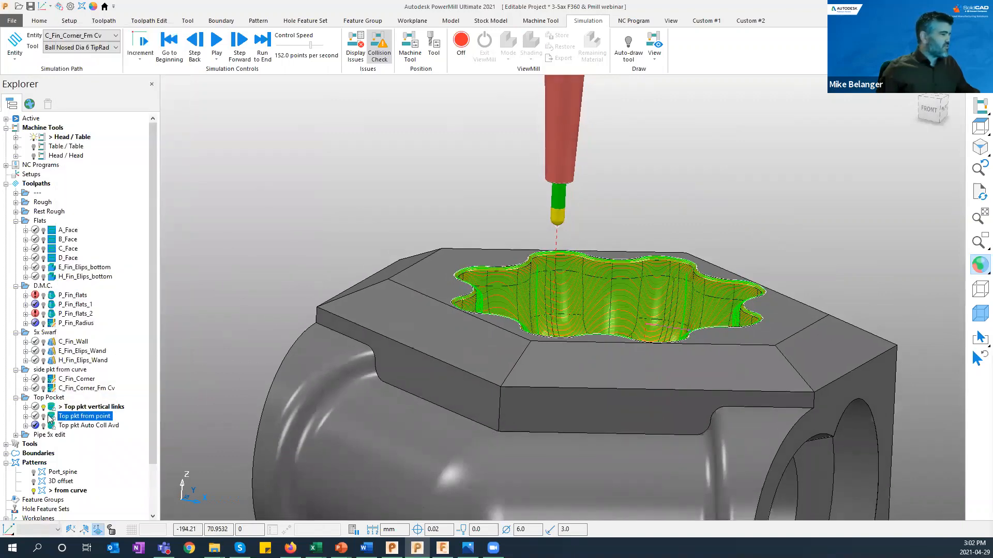
{"action": "right_click", "coordinate": [51, 417]}
{"action": "left_click", "coordinate": [107, 93]}
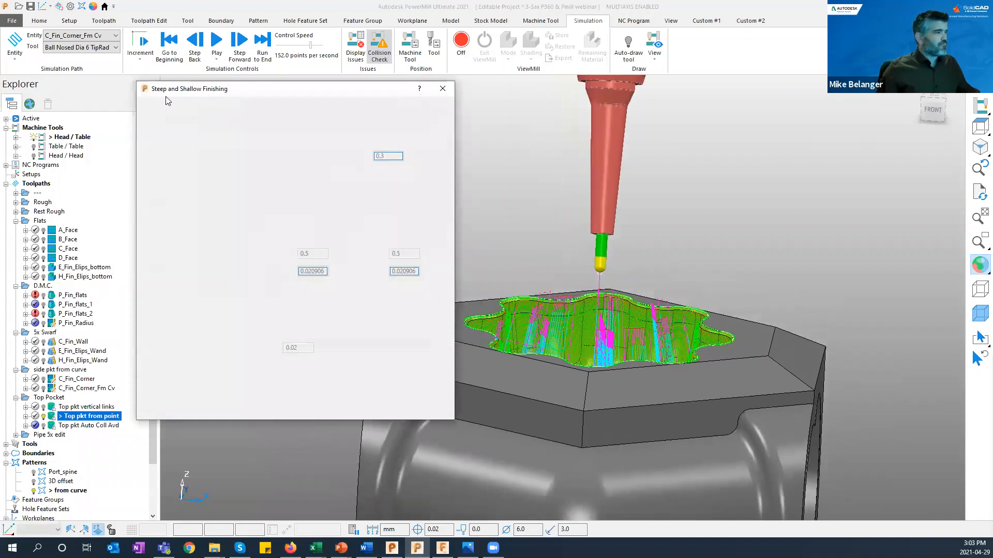
{"action": "left_click", "coordinate": [177, 232]}
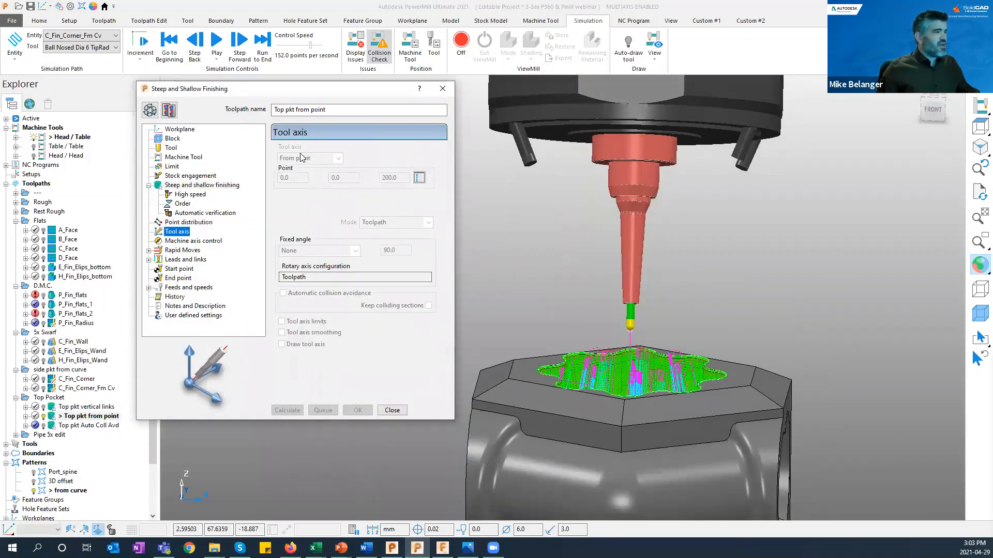
{"action": "middle_click_drag", "start_coordinate": [637, 230], "coordinate": [636, 262]}
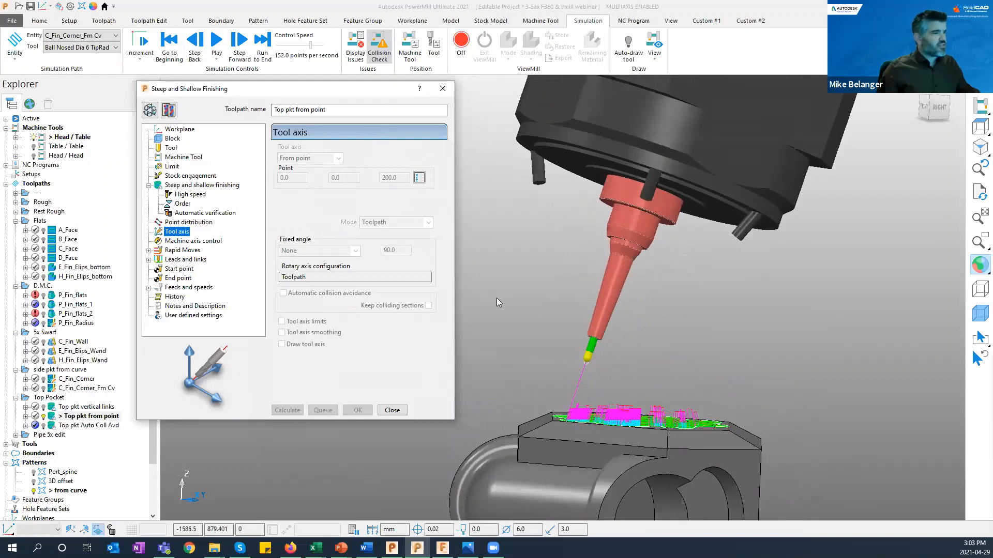
{"action": "scroll", "coordinate": [564, 429], "scroll_direction": "up", "scroll_amount": 3}
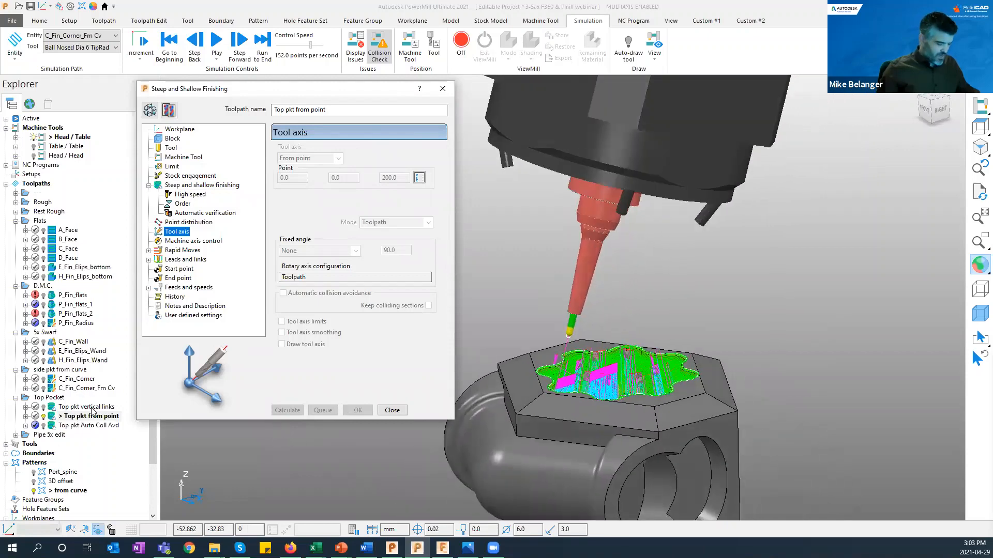
Step: Simulate the Top pkt from point toolpath from its start and view the head's motion around the whole part
{"action": "right_click", "coordinate": [75, 422]}
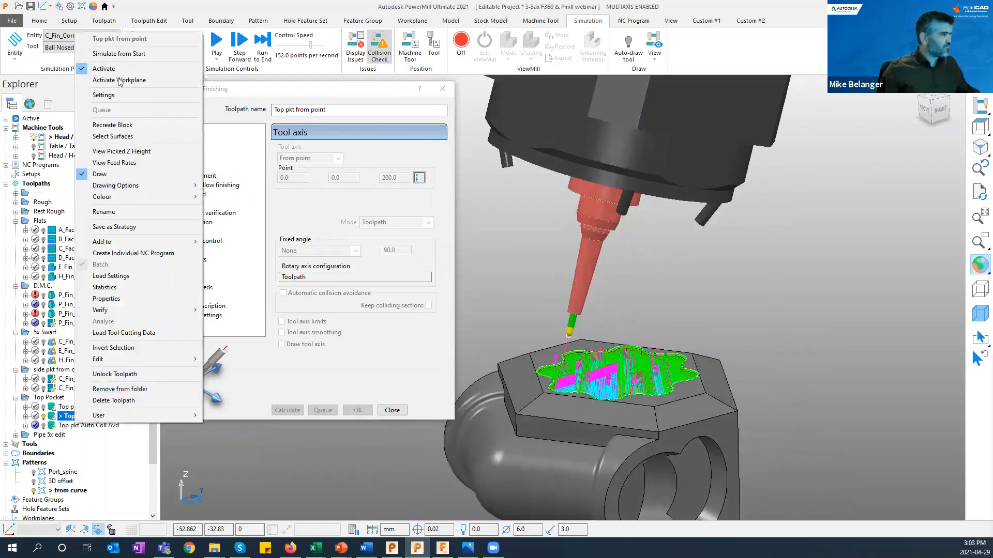
{"action": "left_click", "coordinate": [114, 53]}
{"action": "left_click", "coordinate": [216, 43]}
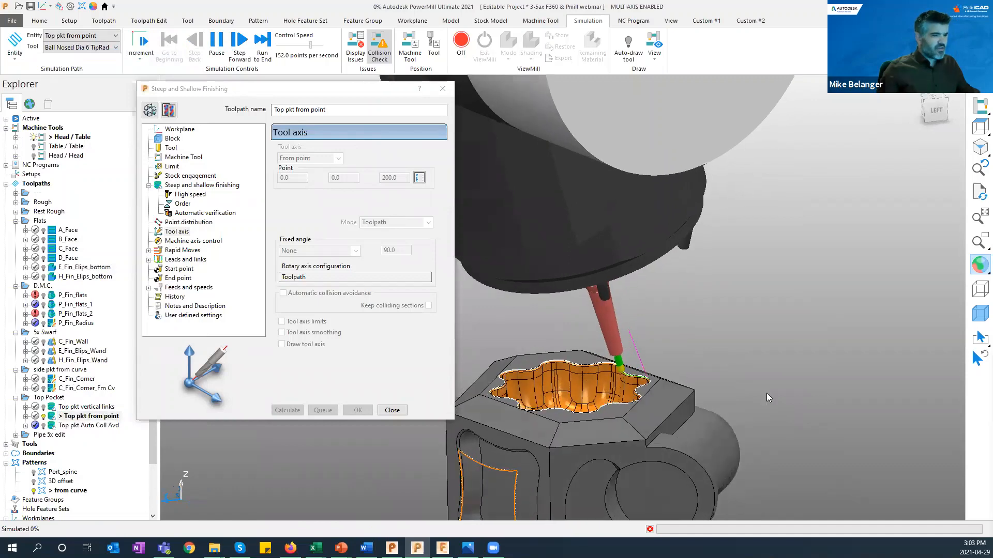
{"action": "scroll", "coordinate": [758, 368], "scroll_direction": "down", "scroll_amount": 5}
{"action": "middle_click_drag", "start_coordinate": [758, 368], "coordinate": [809, 351]}
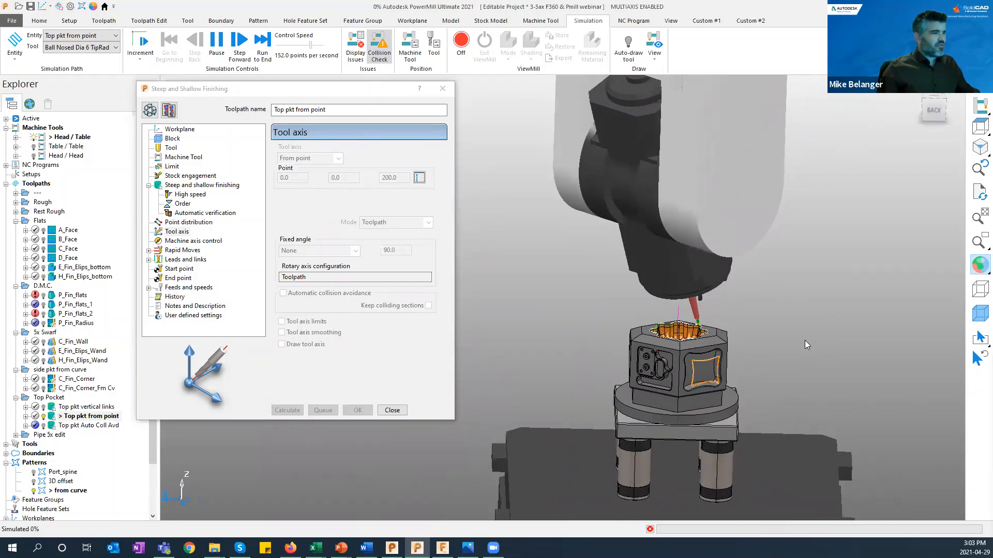
Step: Simulate Top pkt from point from a picked spot on the pocket wall to inspect the tilted tool there
{"action": "left_click", "coordinate": [39, 20]}
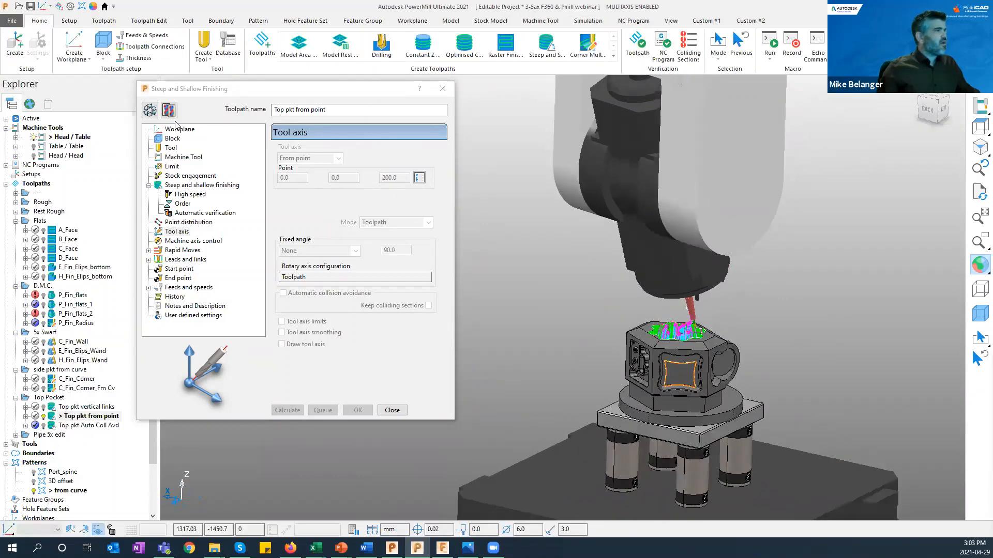
{"action": "scroll", "coordinate": [794, 314], "scroll_direction": "up", "scroll_amount": 3}
{"action": "scroll", "coordinate": [775, 336], "scroll_direction": "up", "scroll_amount": 10}
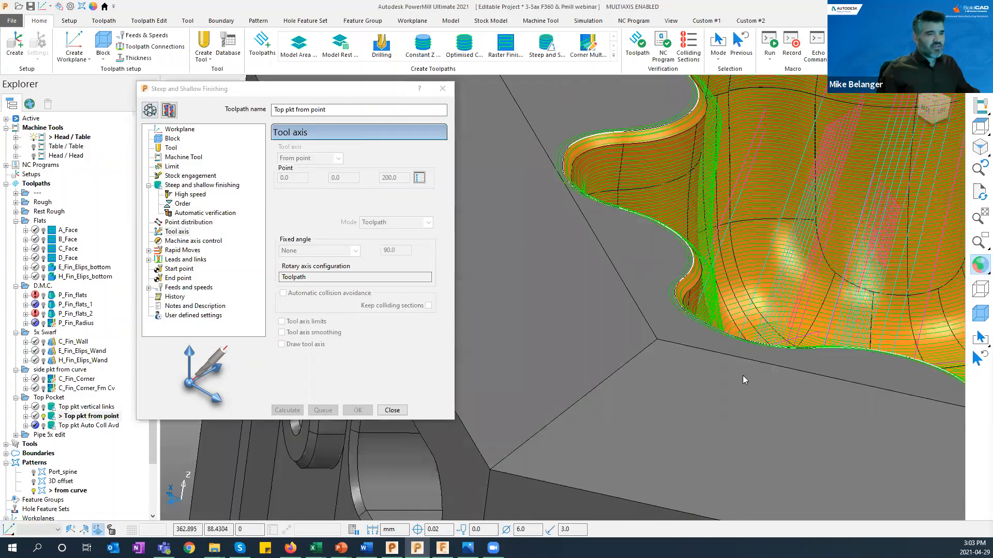
{"action": "middle_click_drag", "start_coordinate": [841, 230], "coordinate": [741, 381], "text": "shift"}
{"action": "right_click", "coordinate": [740, 384]}
{"action": "left_click", "coordinate": [770, 419]}
{"action": "left_click", "coordinate": [785, 155]}
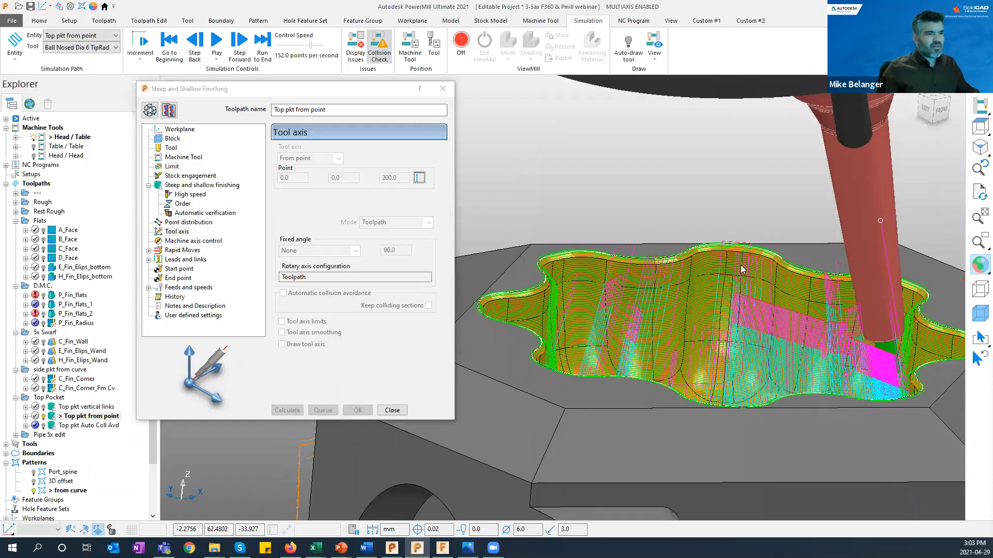
{"action": "scroll", "coordinate": [632, 200], "scroll_direction": "down", "scroll_amount": 5}
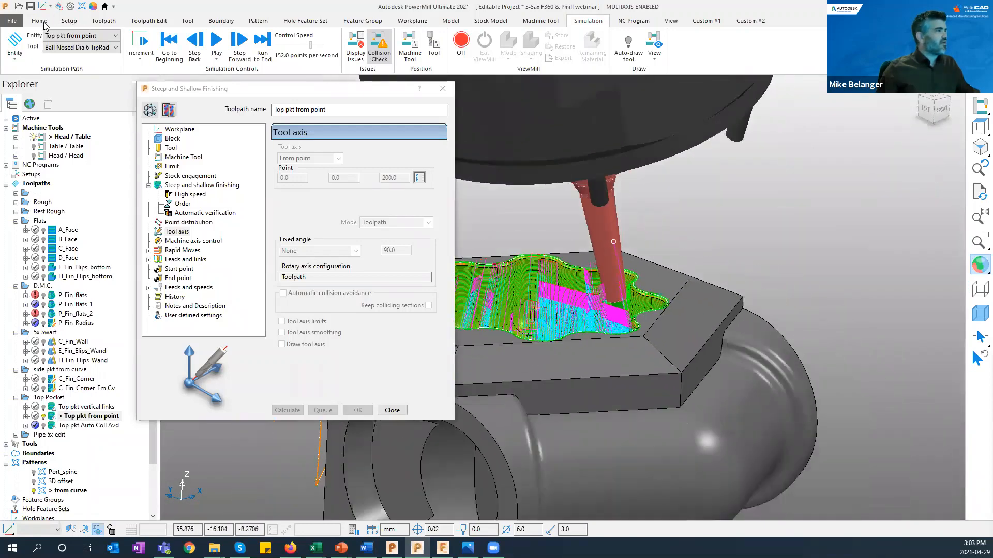
Step: Verify the Top pkt from point toolpath for collisions against the models, drawing its unsafe moves
{"action": "left_click", "coordinate": [39, 21]}
{"action": "left_click", "coordinate": [637, 44]}
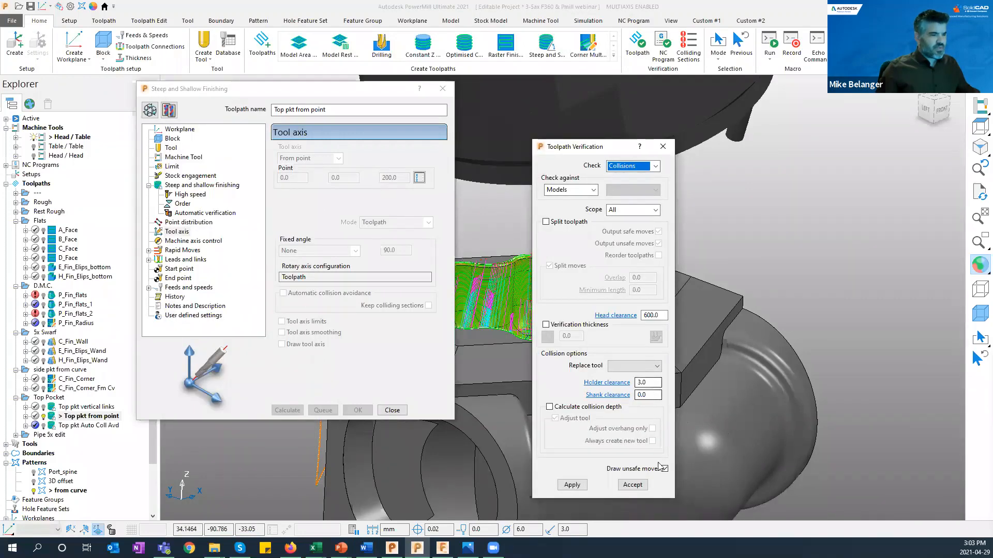
{"action": "left_click", "coordinate": [585, 483]}
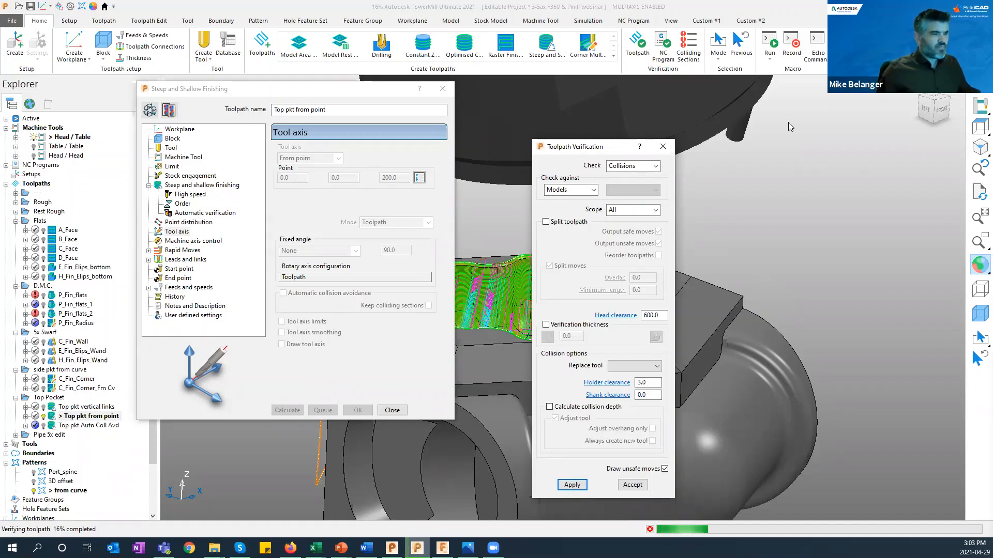
{"action": "left_click_drag", "start_coordinate": [595, 147], "coordinate": [808, 124]}
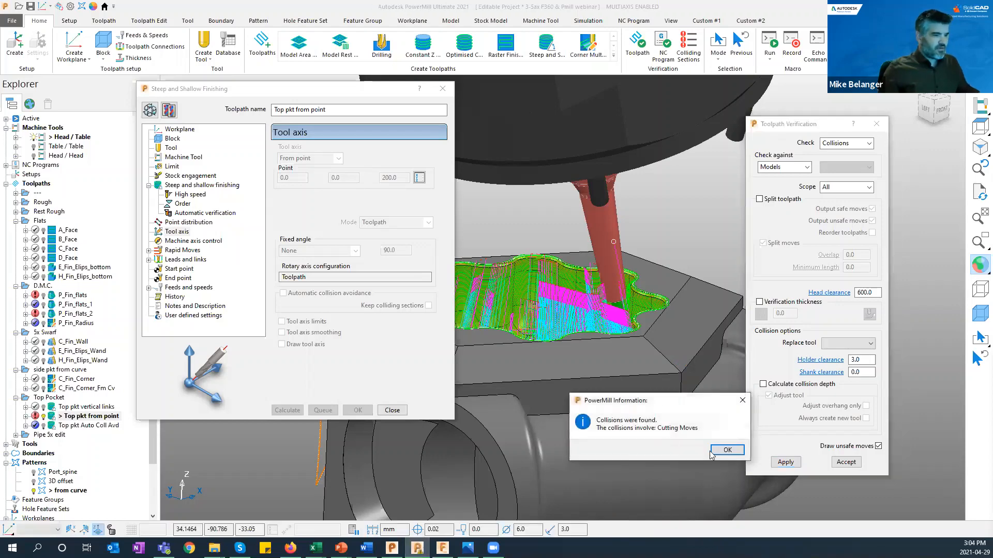
{"action": "left_click", "coordinate": [717, 451]}
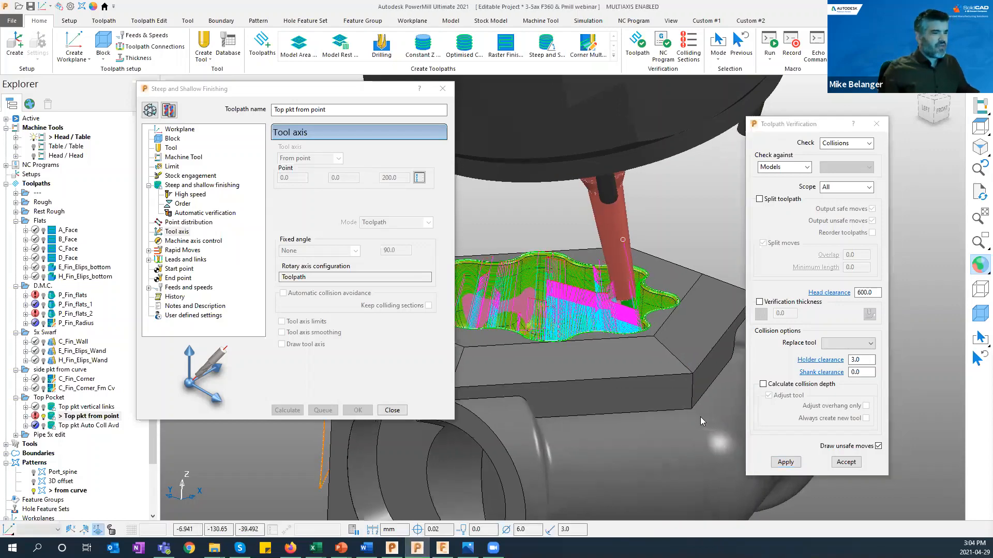
Step: Set the first-choice link of Top pkt from point to Circular arc, apply it, and accept the toolpath connections
{"action": "middle_click_drag", "start_coordinate": [537, 327], "coordinate": [605, 349]}
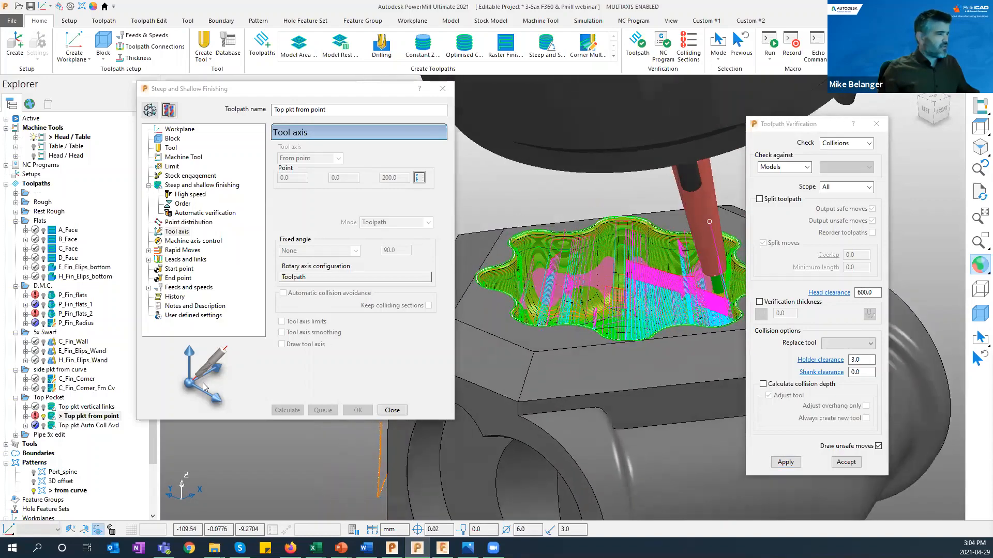
{"action": "middle_click_drag", "start_coordinate": [664, 317], "coordinate": [622, 278]}
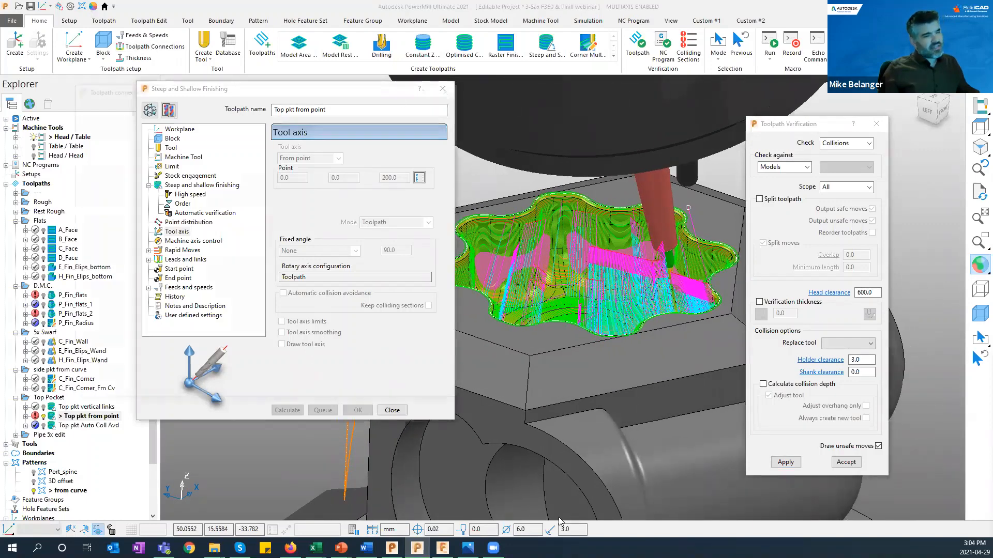
{"action": "left_click", "coordinate": [323, 144]}
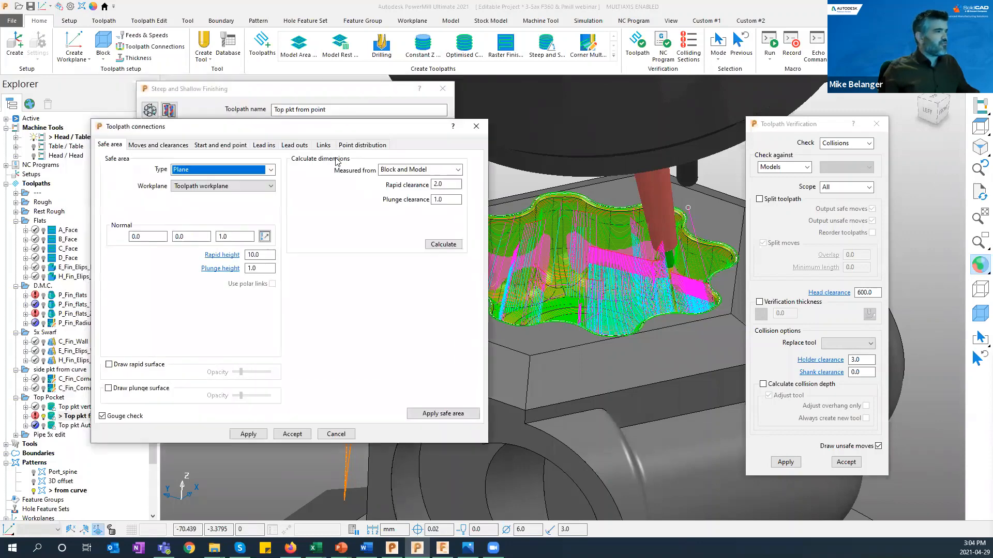
{"action": "left_click", "coordinate": [135, 170]}
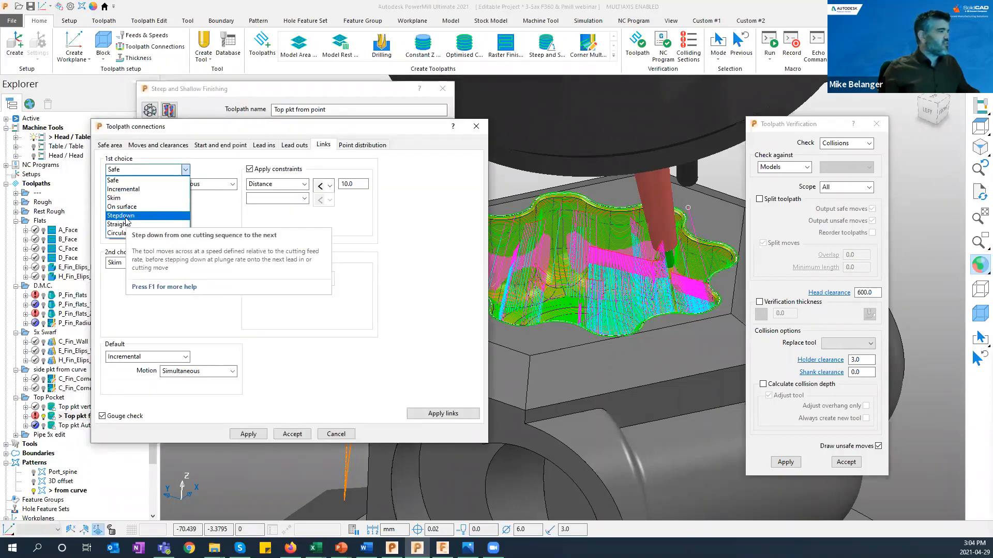
{"action": "left_click", "coordinate": [125, 233]}
{"action": "left_click", "coordinate": [249, 434]}
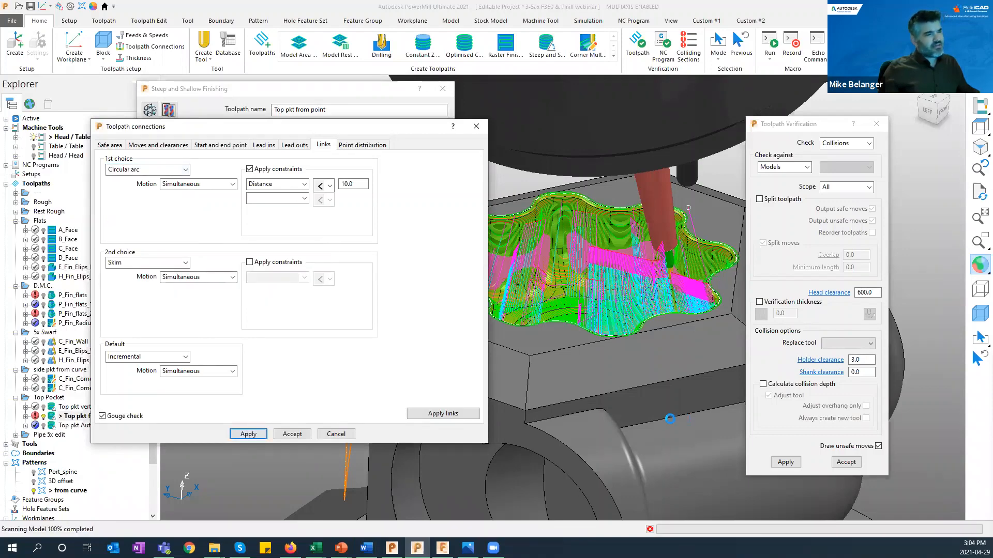
{"action": "middle_click_drag", "start_coordinate": [673, 424], "coordinate": [693, 388]}
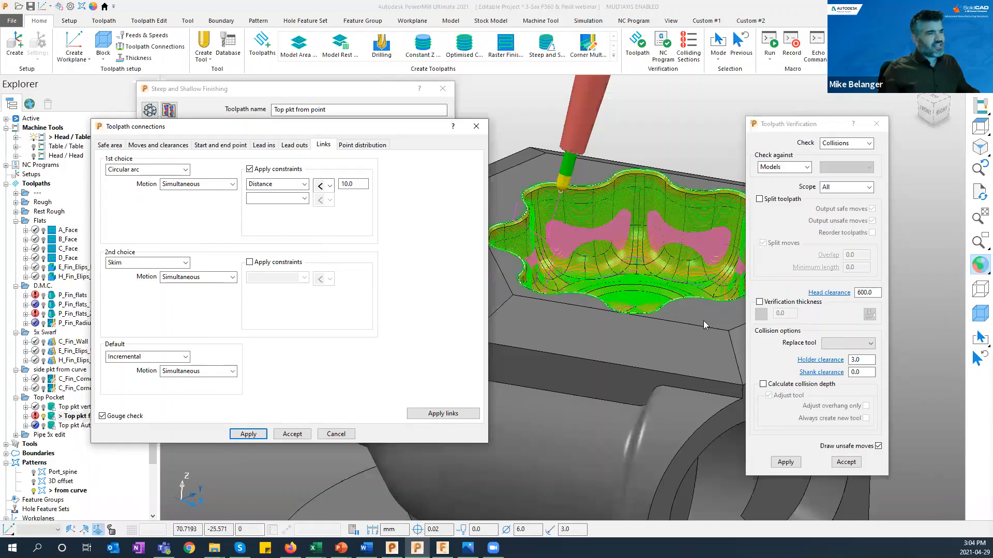
{"action": "middle_click_drag", "start_coordinate": [704, 321], "coordinate": [696, 332]}
{"action": "left_click", "coordinate": [292, 434]}
Step: Examine the pocket walls and floor of Top pkt from point up close for unsafe moves, keeping the settings dialog clear of the pocket
{"action": "middle_click_drag", "start_coordinate": [517, 403], "coordinate": [580, 391]}
{"action": "scroll", "coordinate": [580, 392], "scroll_direction": "up", "scroll_amount": 3}
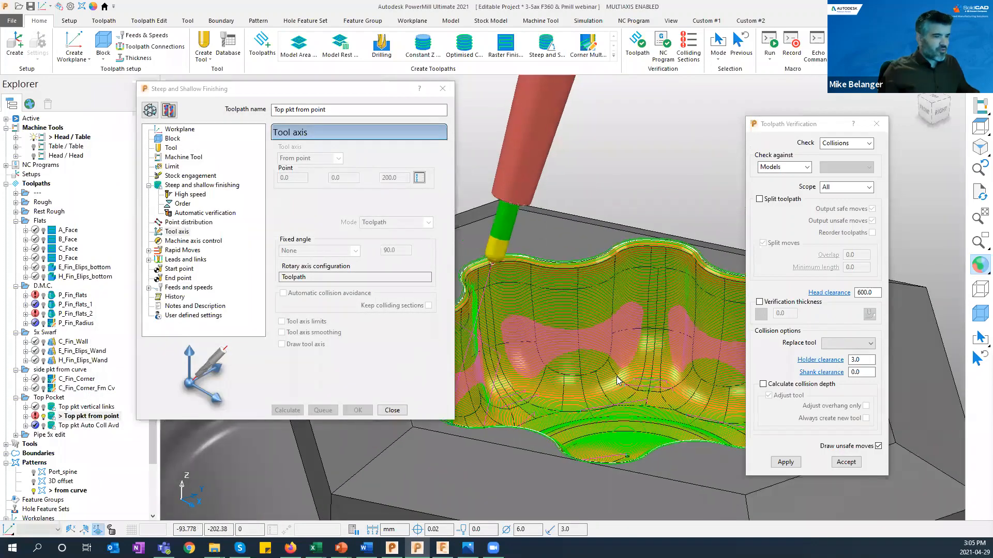
{"action": "middle_click_drag", "start_coordinate": [793, 265], "coordinate": [877, 127]}
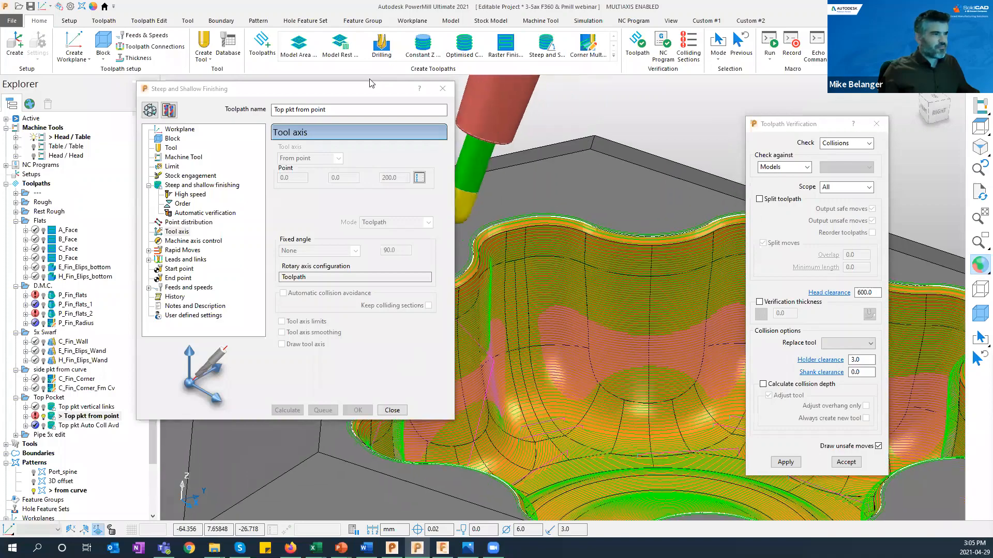
{"action": "left_click_drag", "start_coordinate": [364, 96], "coordinate": [391, 499]}
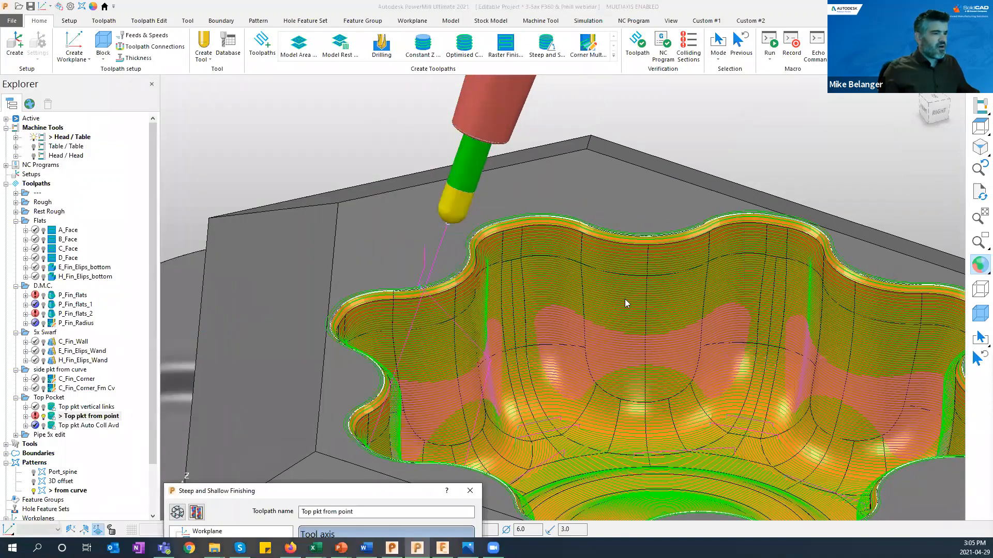
{"action": "middle_click_drag", "start_coordinate": [626, 229], "coordinate": [621, 222], "text": "shift"}
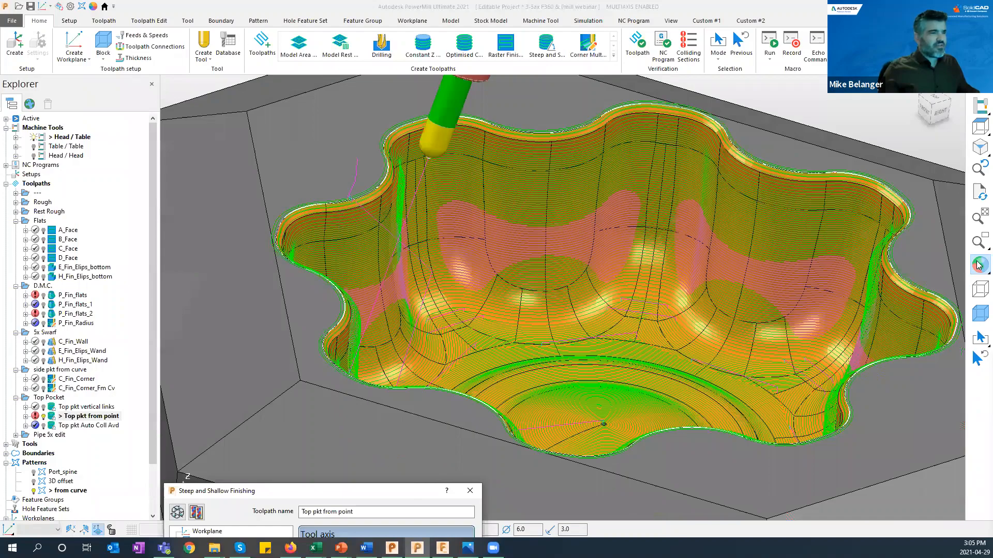
{"action": "middle_click_drag", "start_coordinate": [339, 429], "coordinate": [336, 415]}
{"action": "scroll", "coordinate": [336, 415], "scroll_direction": "up", "scroll_amount": 2}
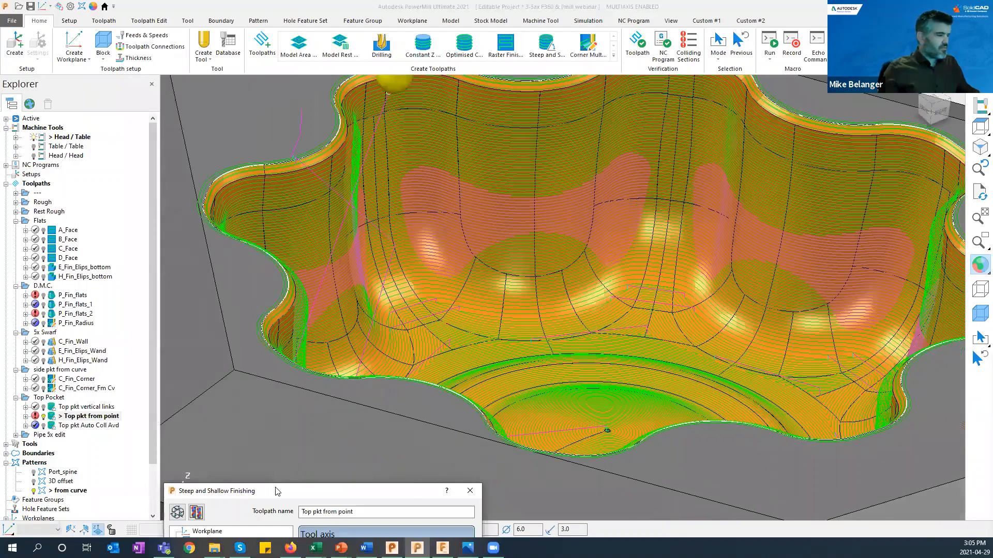
{"action": "left_click_drag", "start_coordinate": [278, 494], "coordinate": [272, 400]}
{"action": "mouse_move", "coordinate": [463, 213]}
{"action": "middle_mouse_down"}
{"action": "mouse_move", "coordinate": [484, 227]}
{"action": "mouse_move", "coordinate": [479, 214]}
{"action": "middle_mouse_up"}
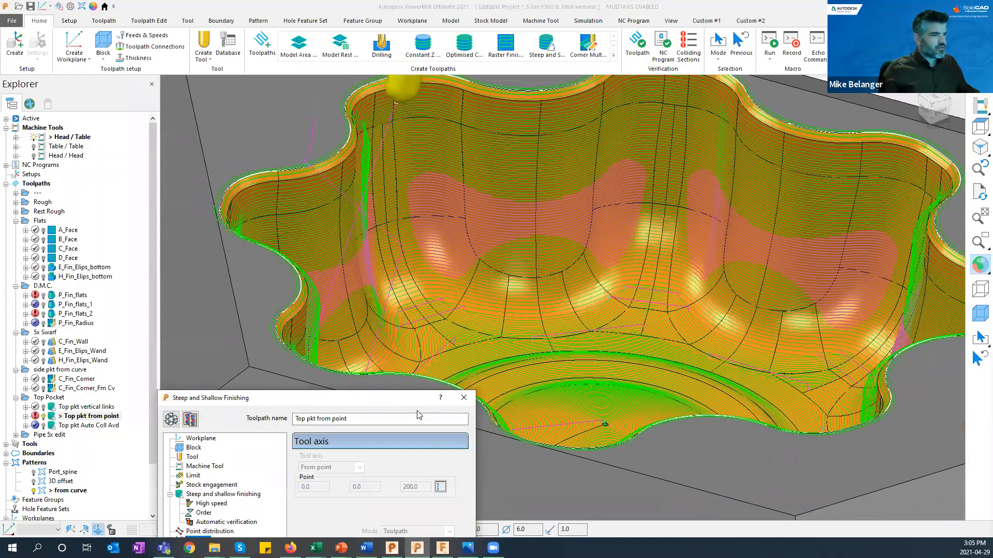
{"action": "scroll", "coordinate": [421, 414], "scroll_direction": "down", "scroll_amount": 3}
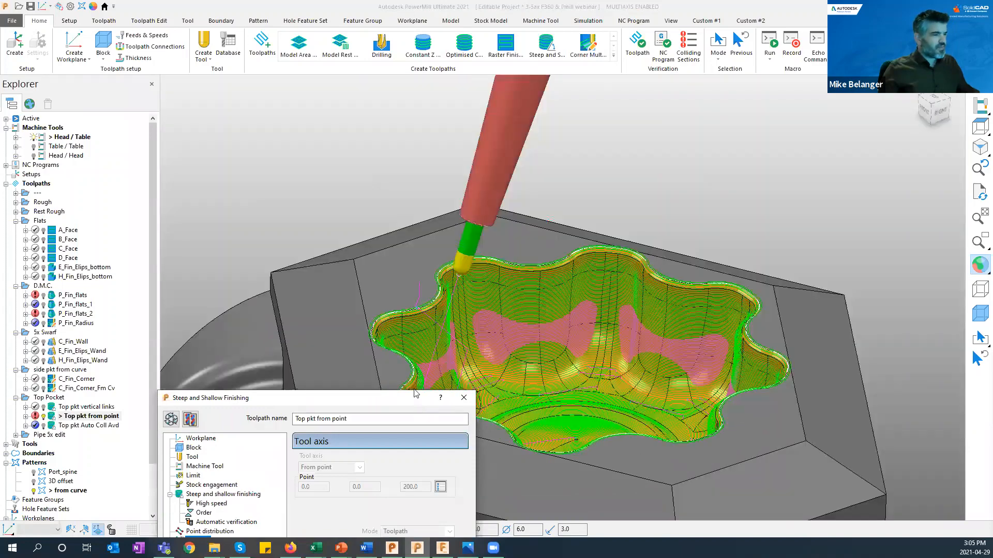
Step: Activate Top pkt Auto Coll Avd and review its tool axis and collision avoidance settings
{"action": "left_click", "coordinate": [54, 425]}
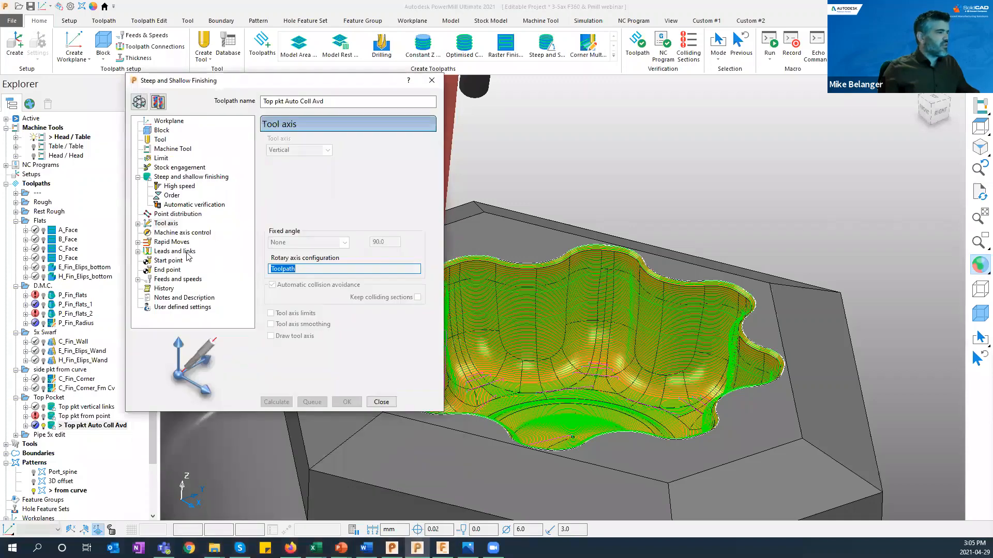
{"action": "left_click", "coordinate": [138, 224]}
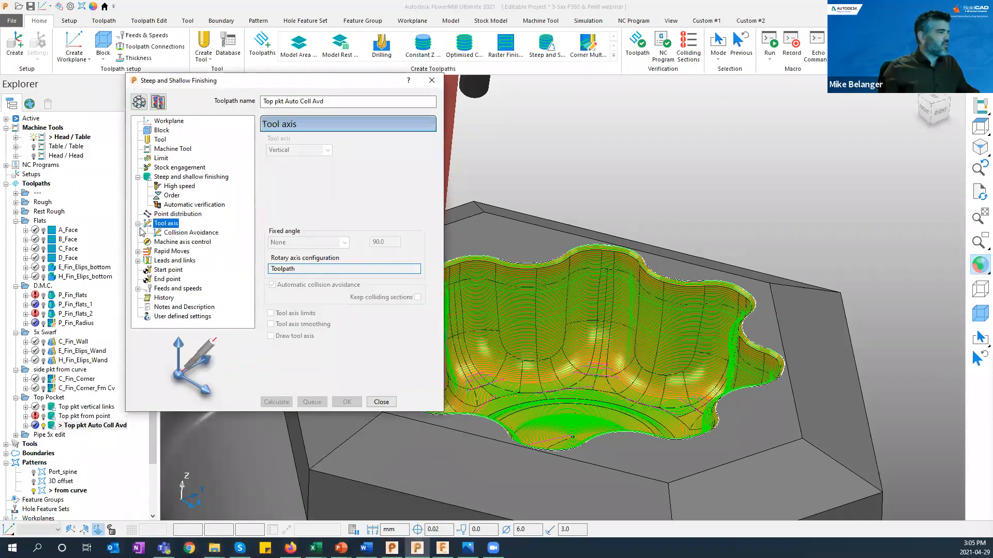
{"action": "left_click", "coordinate": [288, 286]}
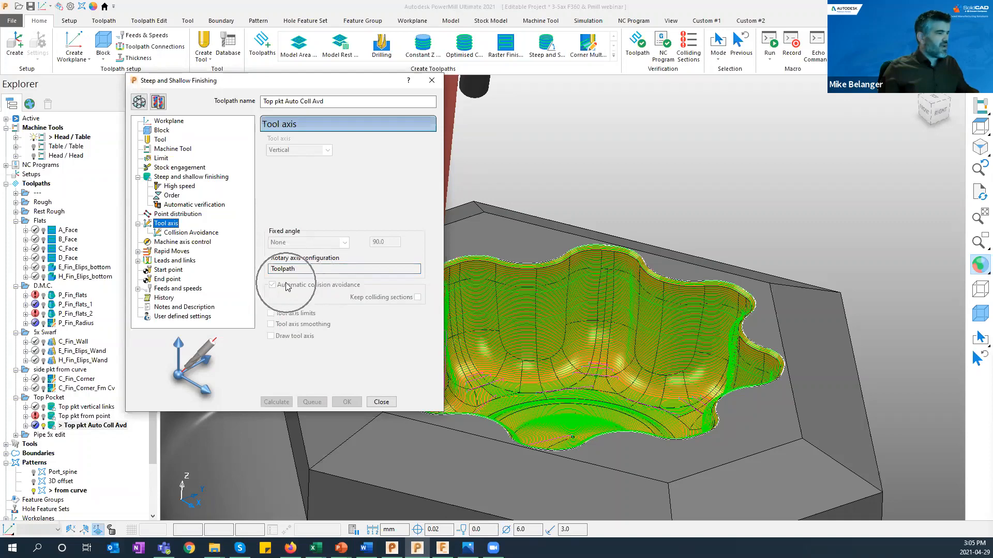
{"action": "left_click", "coordinate": [189, 233]}
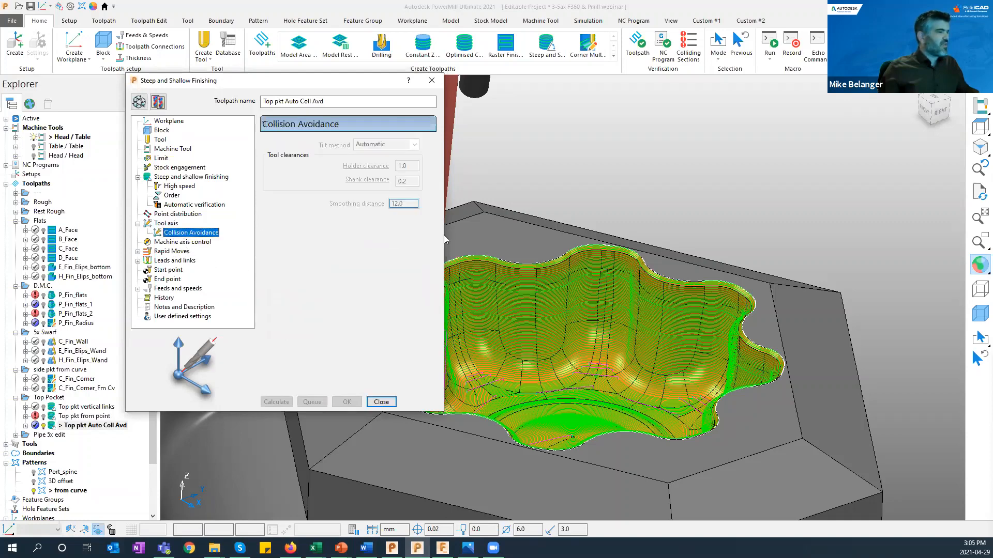
{"action": "left_click", "coordinate": [381, 403]}
Step: Simulate Top pkt Auto Coll Avd from its start and from a picked spot on the pocket wall to watch the tool tilt
{"action": "right_click", "coordinate": [67, 426]}
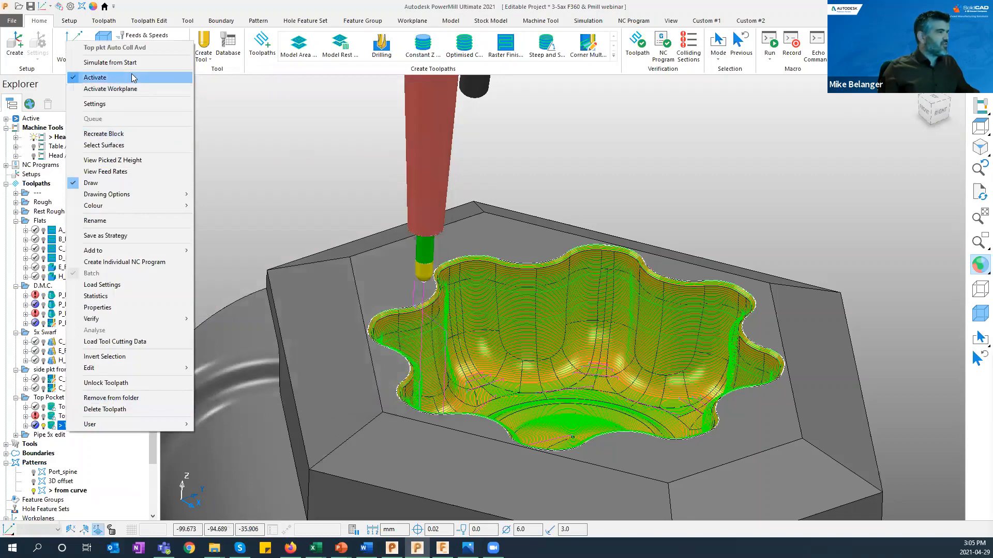
{"action": "left_click", "coordinate": [110, 62]}
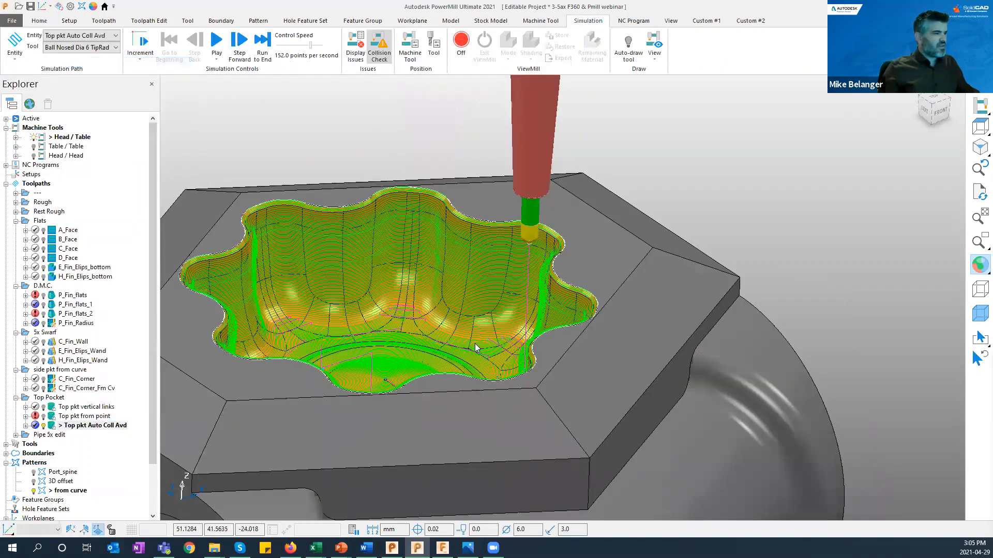
{"action": "right_click", "coordinate": [430, 265]}
{"action": "left_click", "coordinate": [487, 297]}
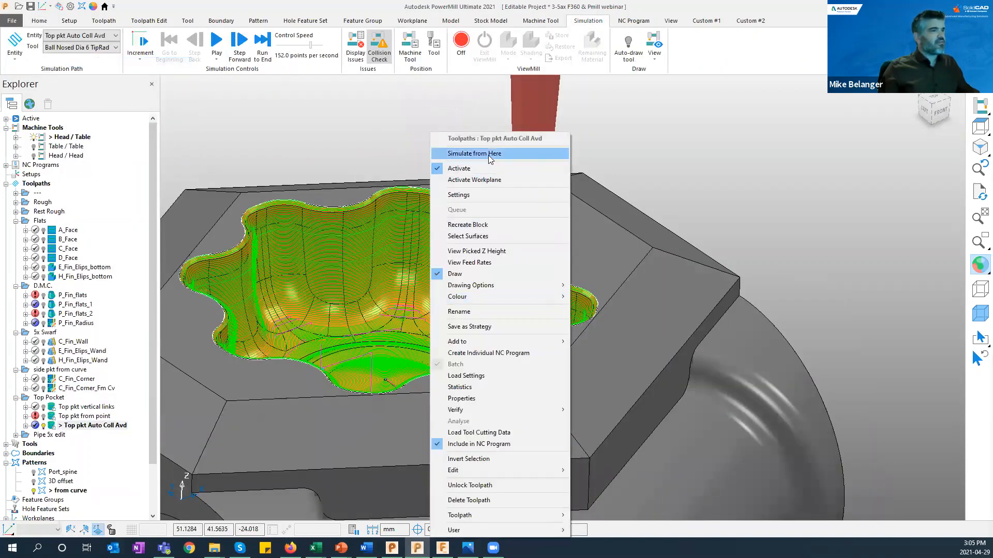
{"action": "left_click", "coordinate": [488, 155]}
{"action": "left_click", "coordinate": [216, 40]}
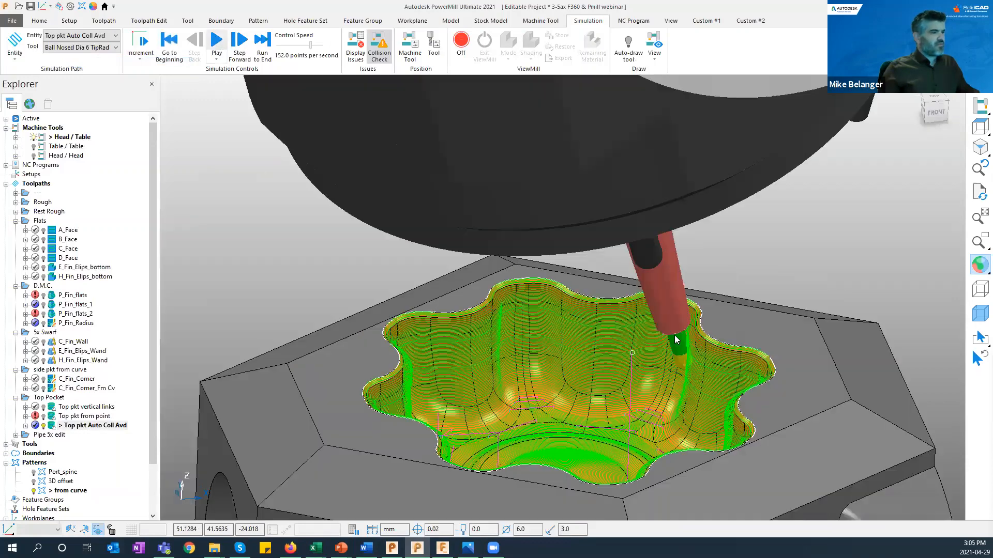
{"action": "scroll", "coordinate": [709, 346], "scroll_direction": "down", "scroll_amount": 5}
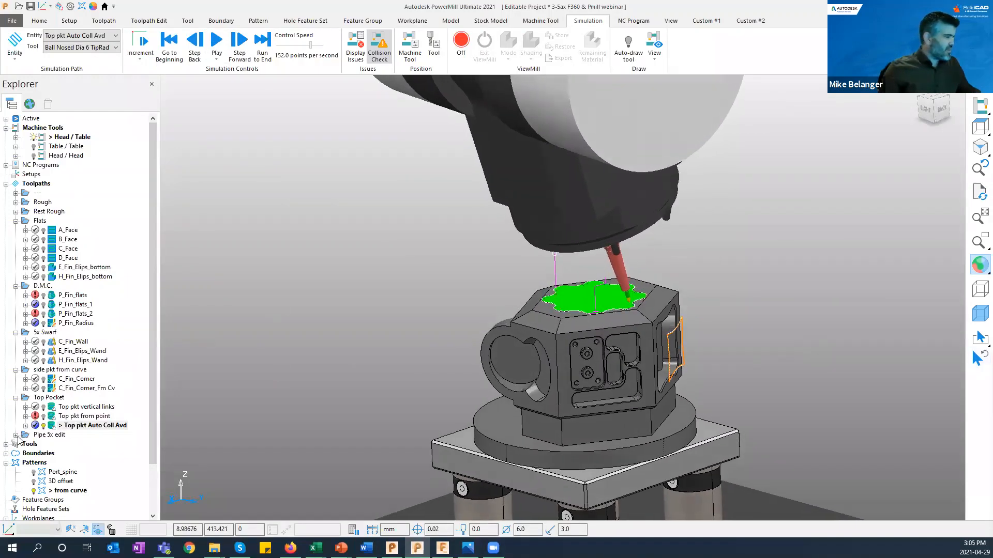
Step: Expand the Pipe 5x edit folder and activate Pipe surf Twd Pnt Edit Poly to view it on the pipe surface
{"action": "double_click", "coordinate": [38, 437]}
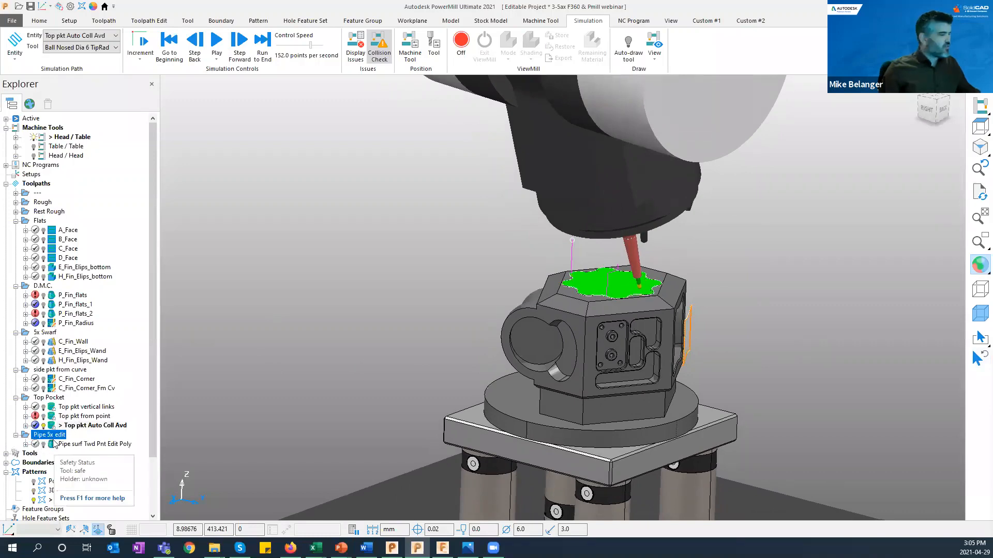
{"action": "double_click", "coordinate": [93, 444]}
{"action": "middle_click_drag", "start_coordinate": [509, 376], "coordinate": [393, 400]}
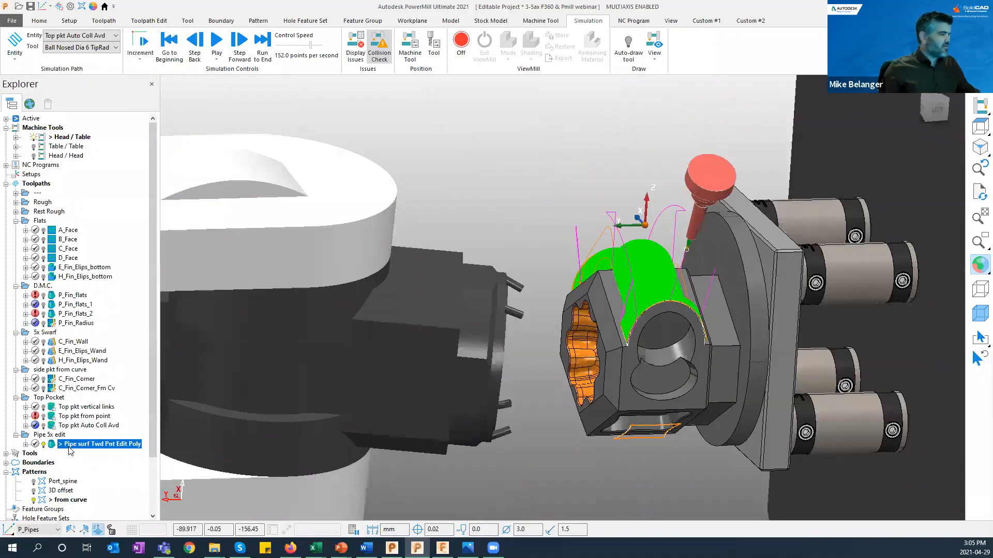
Step: Start simulating Pipe surf Twd Pnt Edit Poly from its beginning and bring the pipe surface into view
{"action": "right_click", "coordinate": [69, 448]}
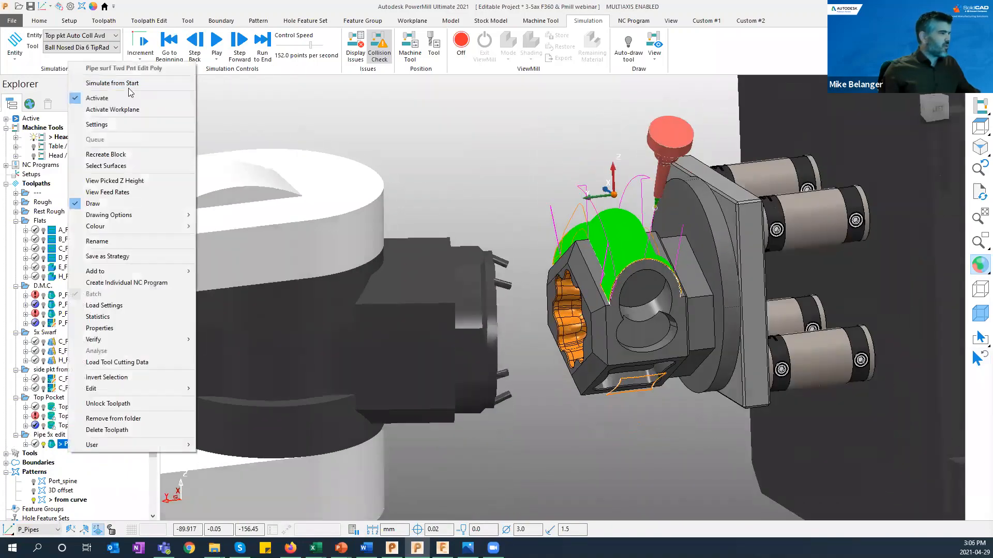
{"action": "left_click", "coordinate": [124, 83]}
{"action": "middle_click_drag", "start_coordinate": [638, 411], "coordinate": [767, 400]}
{"action": "scroll", "coordinate": [650, 379], "scroll_direction": "up", "scroll_amount": 3}
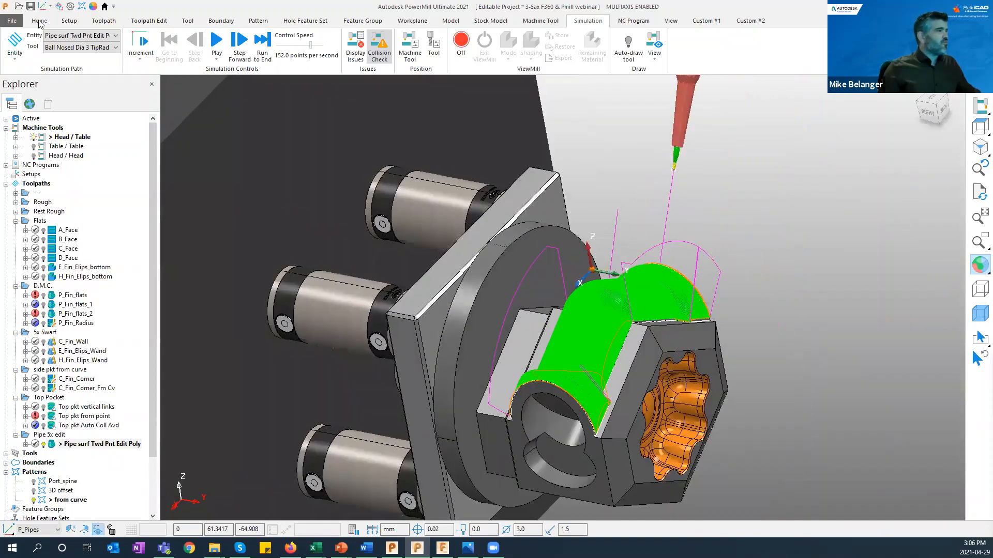
Step: Verify the active pipe toolpath for collisions against Models with scope All and acknowledge the result
{"action": "left_click", "coordinate": [39, 22]}
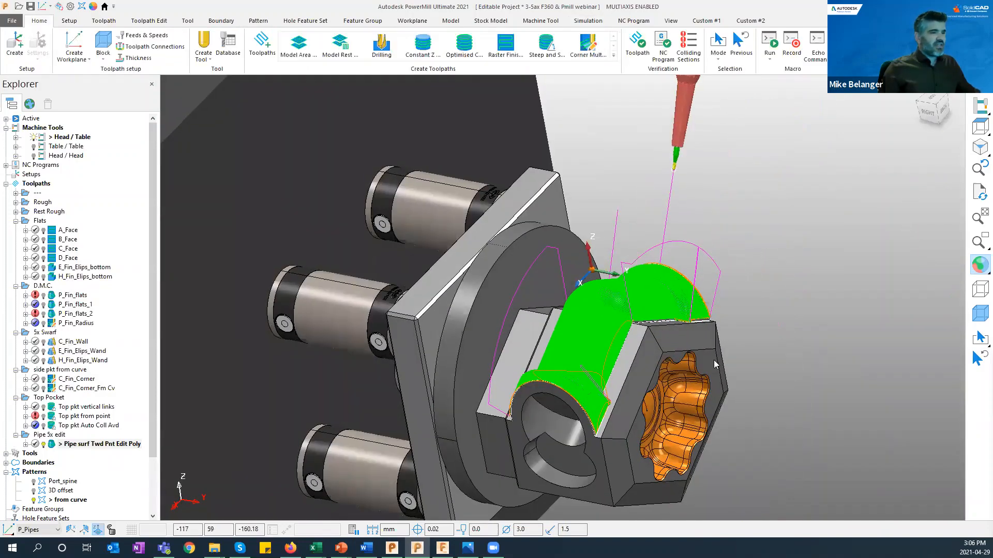
{"action": "middle_click_drag", "start_coordinate": [688, 143], "coordinate": [699, 207]}
{"action": "middle_click_drag", "start_coordinate": [699, 321], "coordinate": [711, 349]}
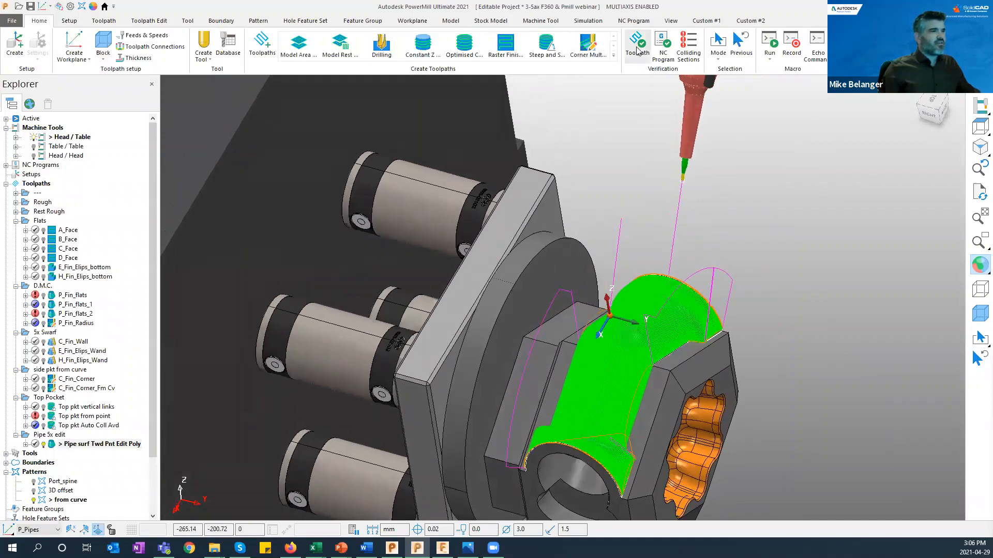
{"action": "left_click", "coordinate": [637, 44]}
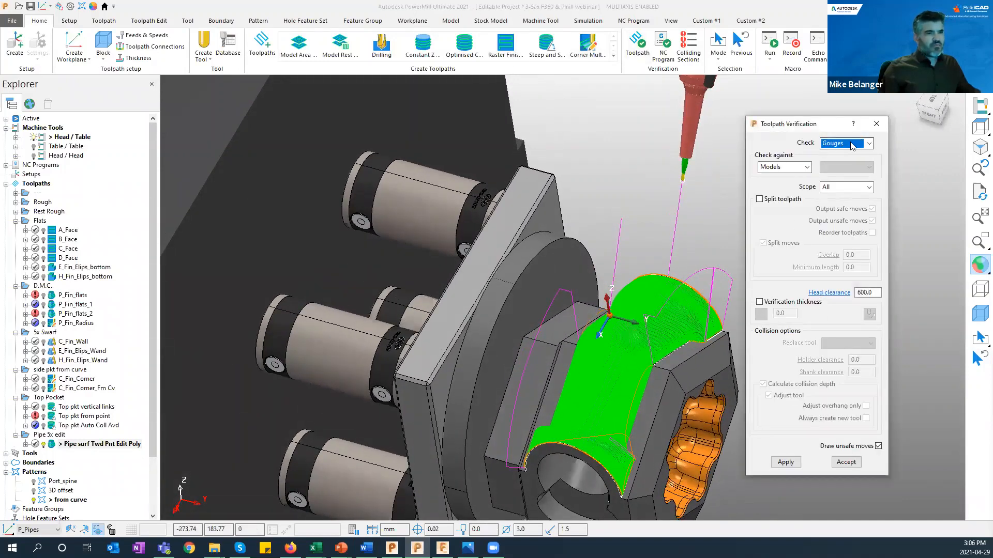
{"action": "left_click", "coordinate": [868, 143]}
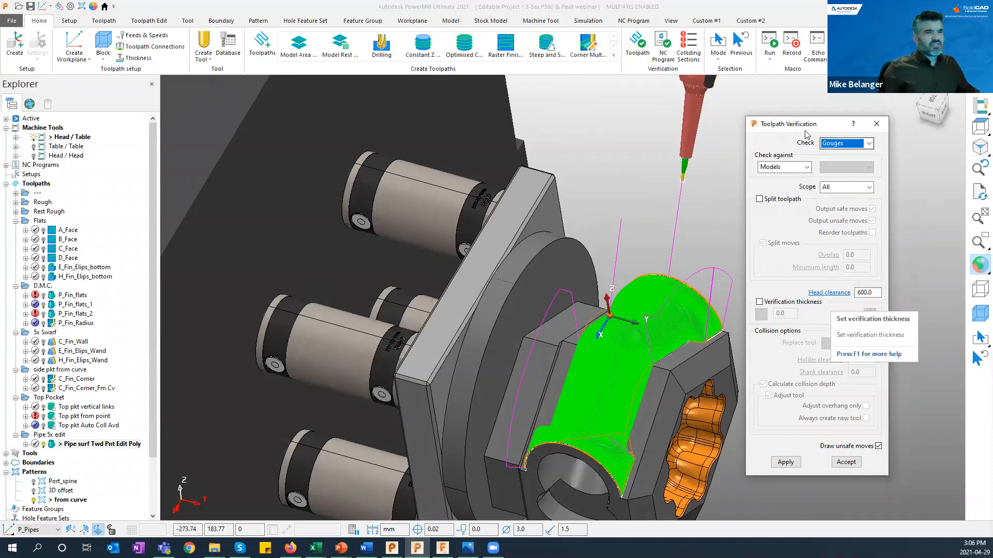
{"action": "left_click", "coordinate": [841, 161]}
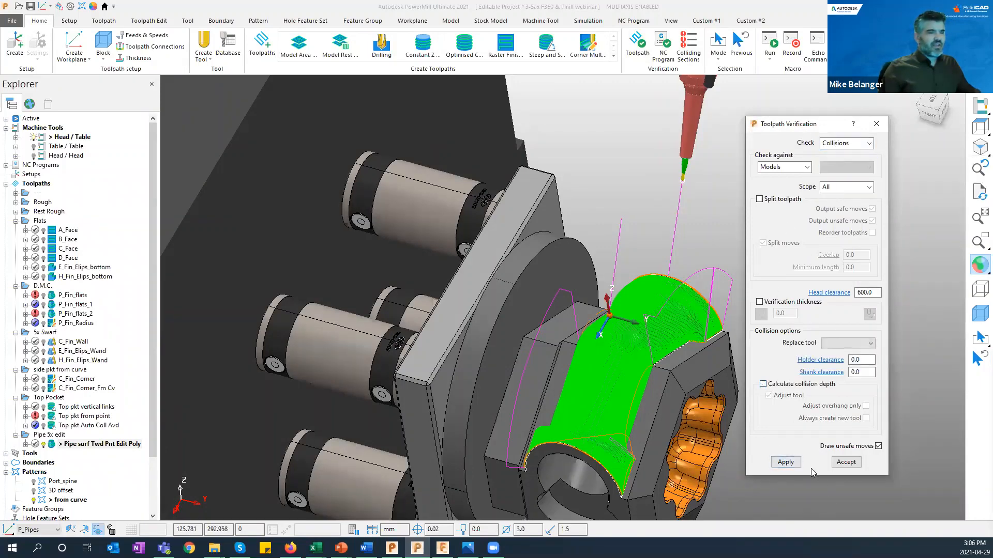
{"action": "left_click", "coordinate": [795, 467]}
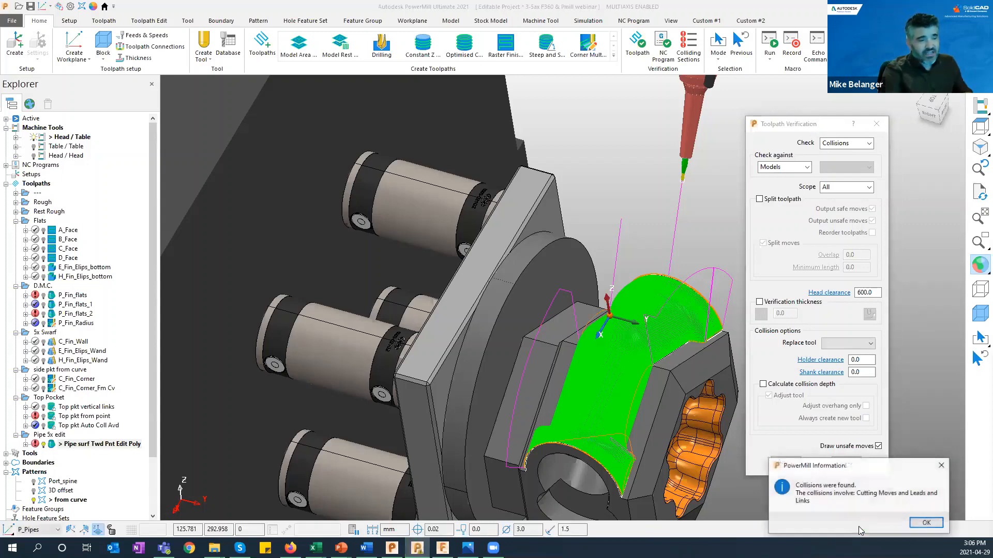
{"action": "left_click", "coordinate": [926, 523]}
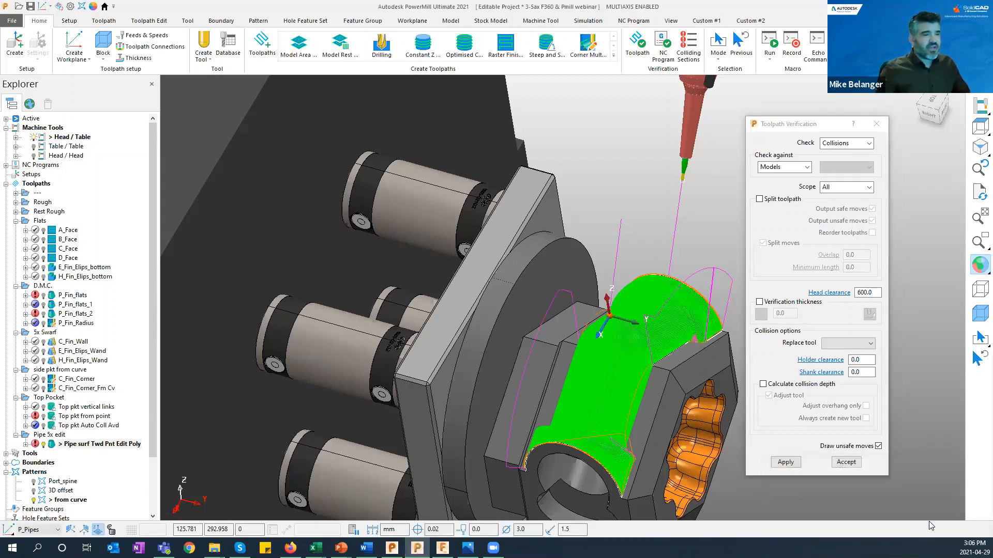
Step: Examine the unsafe moves at the inner corners of the pipe's flared end, up close and from the top view
{"action": "scroll", "coordinate": [682, 449], "scroll_direction": "up", "scroll_amount": 5}
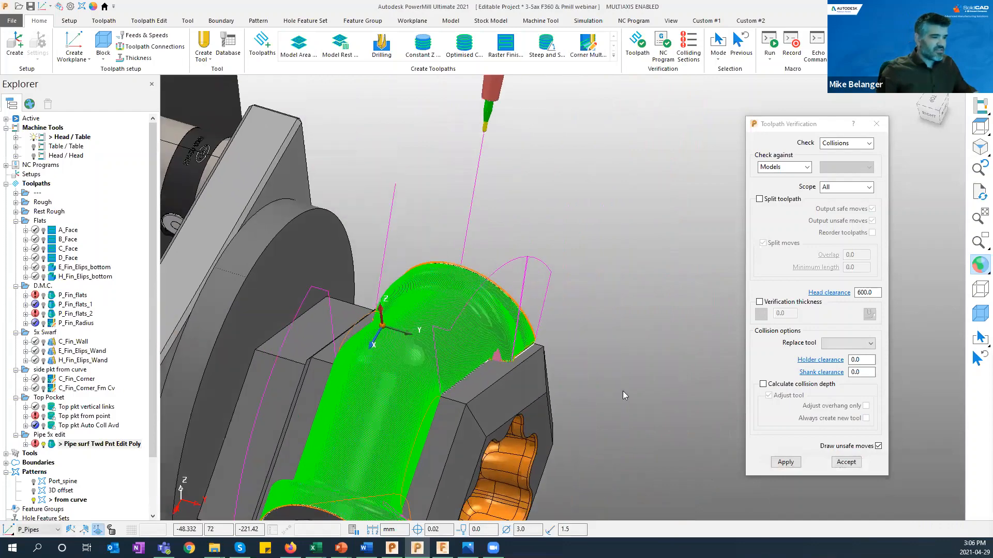
{"action": "scroll", "coordinate": [606, 358], "scroll_direction": "up", "scroll_amount": 5}
{"action": "scroll", "coordinate": [602, 393], "scroll_direction": "up", "scroll_amount": 2}
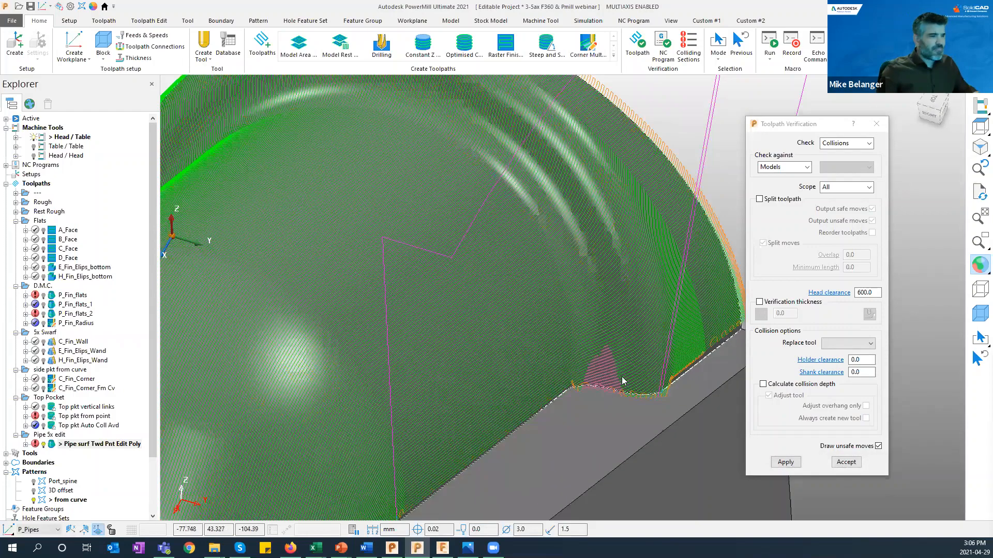
{"action": "scroll", "coordinate": [653, 412], "scroll_direction": "down", "scroll_amount": 6}
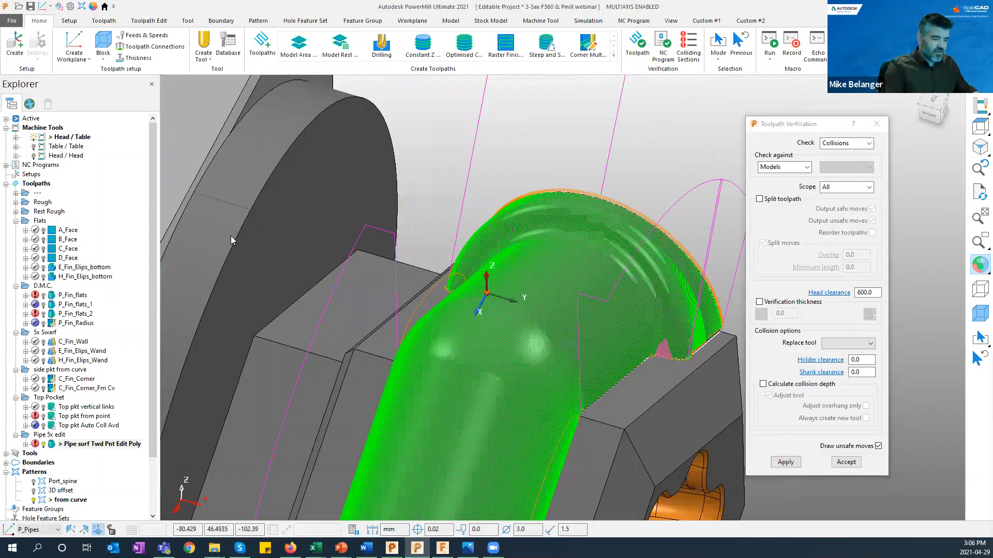
{"action": "middle_click_drag", "start_coordinate": [602, 11], "coordinate": [979, 120]}
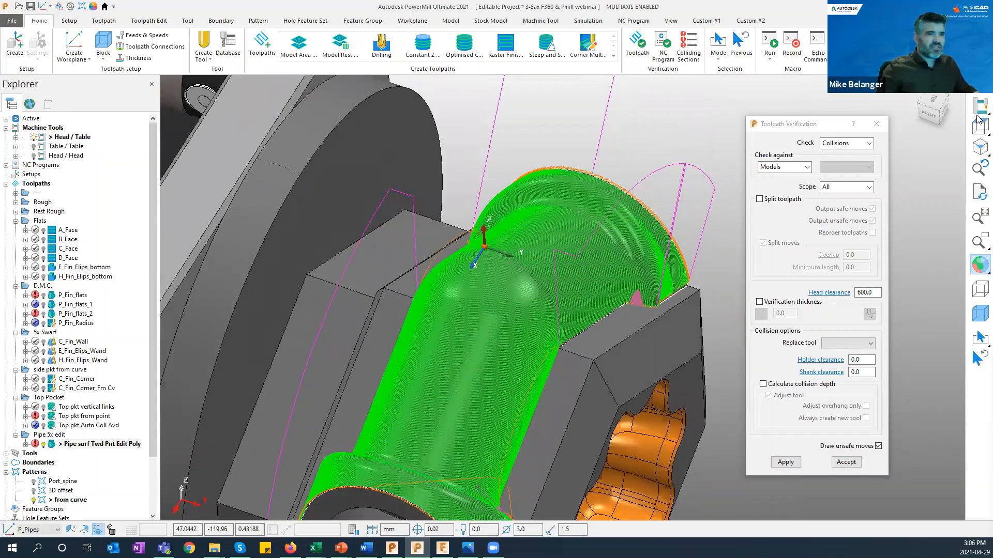
{"action": "left_click", "coordinate": [937, 98]}
{"action": "scroll", "coordinate": [517, 311], "scroll_direction": "up", "scroll_amount": 5}
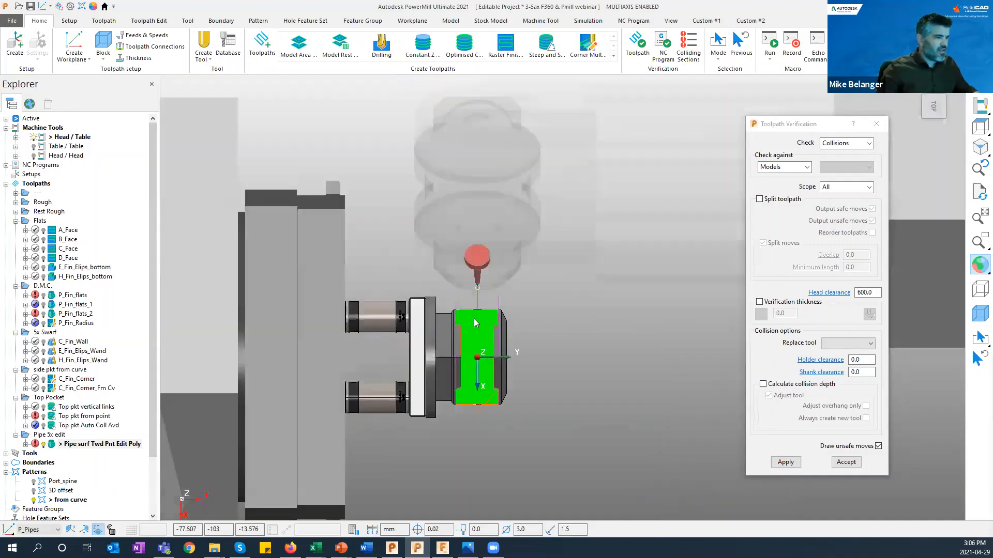
{"action": "scroll", "coordinate": [517, 312], "scroll_direction": "up", "scroll_amount": 4}
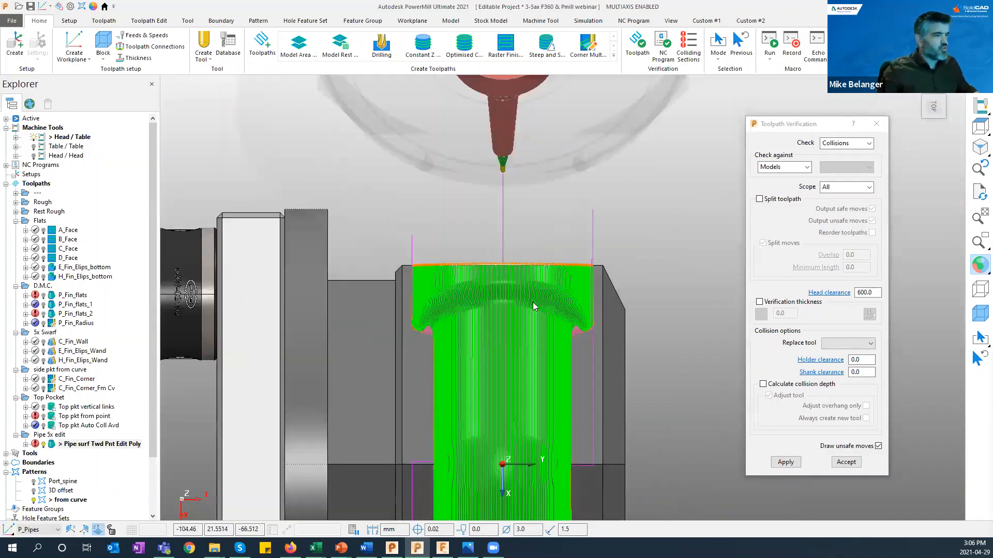
Step: Edit the toolpath within a region, outlining the unsafe moves at one flared-end corner with a polygon and saving the selection as Inner
{"action": "left_click", "coordinate": [146, 21]}
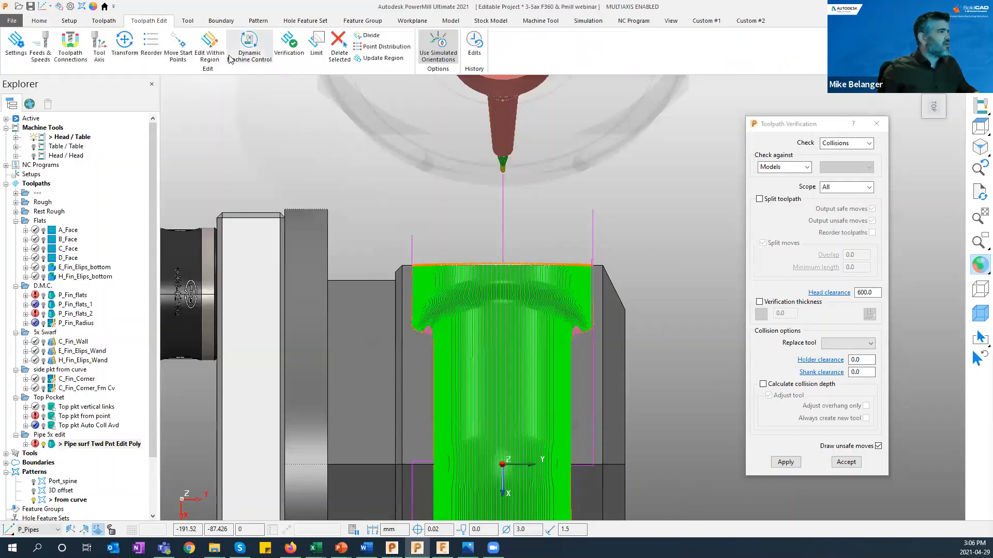
{"action": "left_click", "coordinate": [207, 57]}
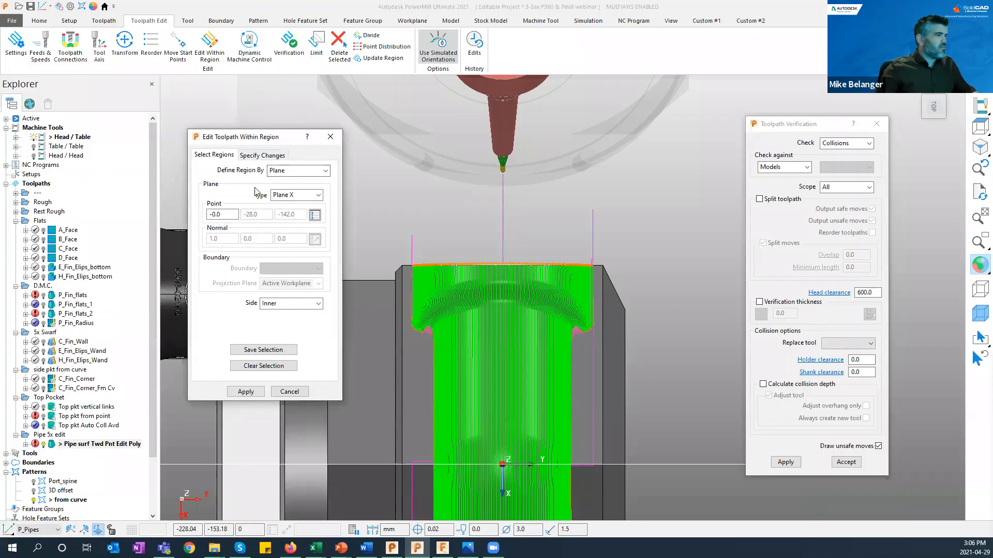
{"action": "left_click", "coordinate": [295, 172]}
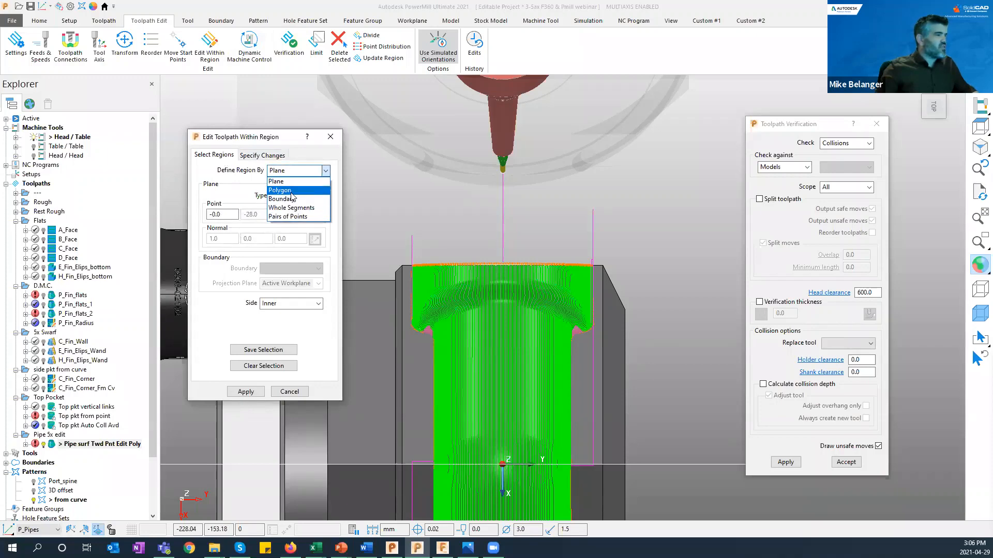
{"action": "left_click", "coordinate": [280, 190]}
{"action": "scroll", "coordinate": [411, 342], "scroll_direction": "up", "scroll_amount": 2}
{"action": "scroll", "coordinate": [414, 326], "scroll_direction": "up", "scroll_amount": 5}
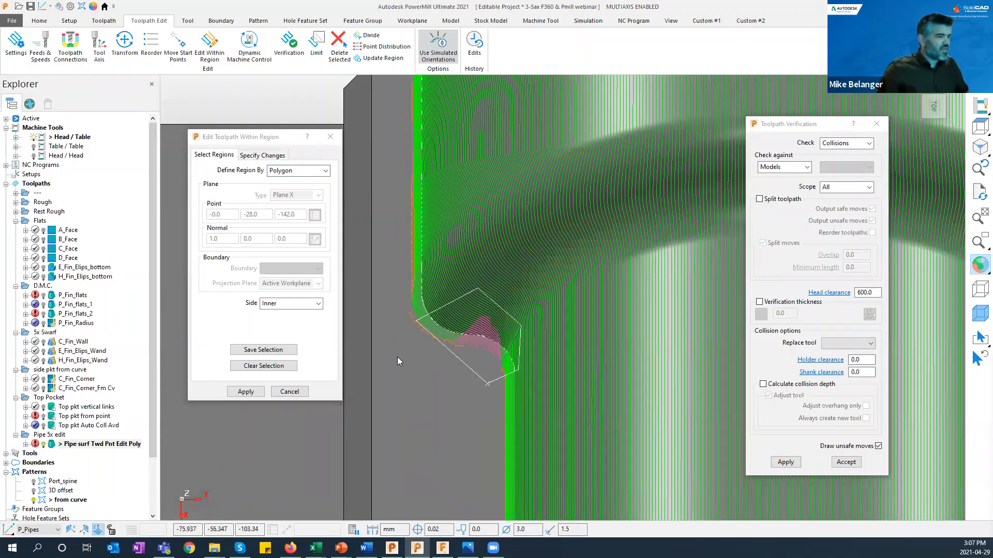
{"action": "scroll", "coordinate": [411, 372], "scroll_direction": "down", "scroll_amount": 6}
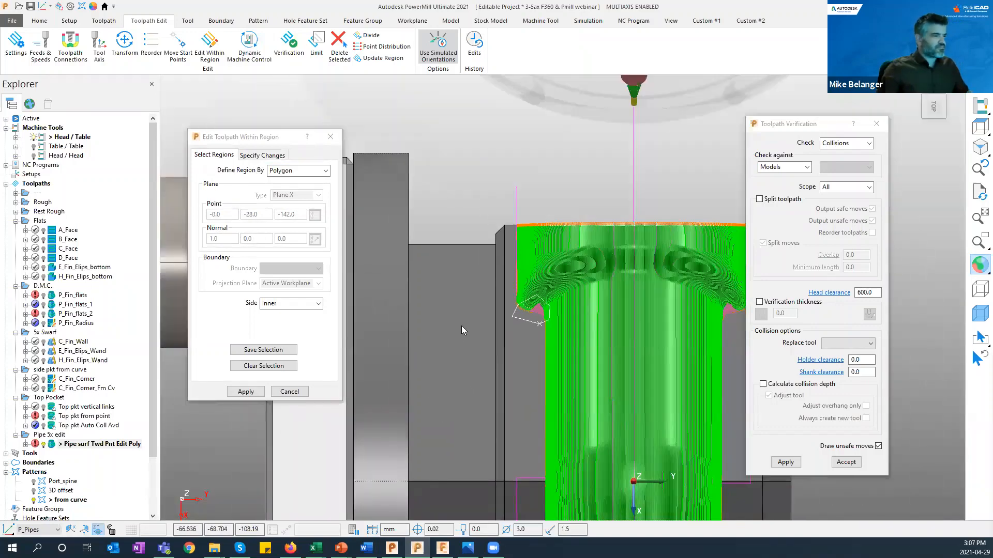
{"action": "middle_click_drag", "start_coordinate": [461, 326], "coordinate": [440, 404], "text": "shift"}
{"action": "left_click", "coordinate": [248, 351]}
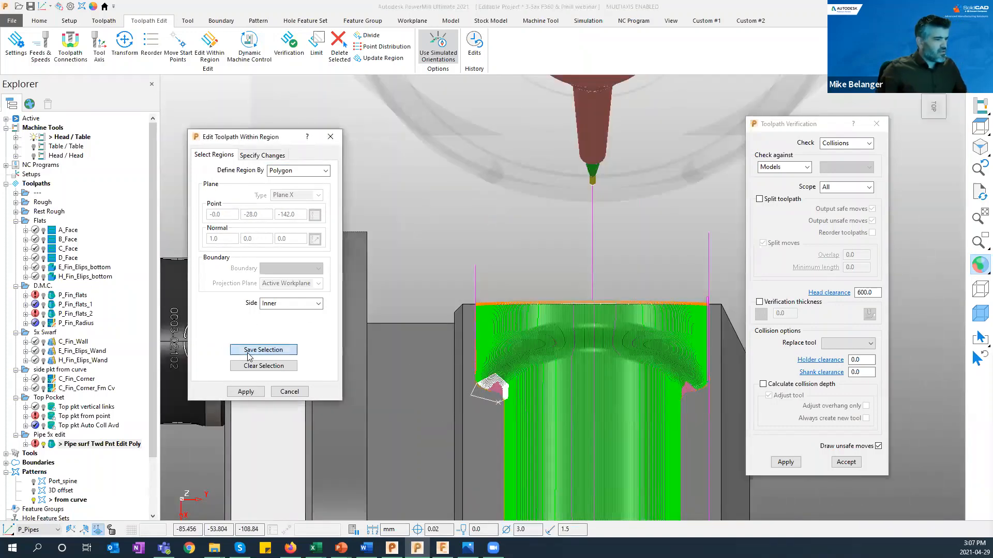
Step: Define the region's new tool axis as Fixed direction, aligned to a slightly tilted view along 0.159673, 0.0, 0.98717
{"action": "left_click", "coordinate": [258, 156]}
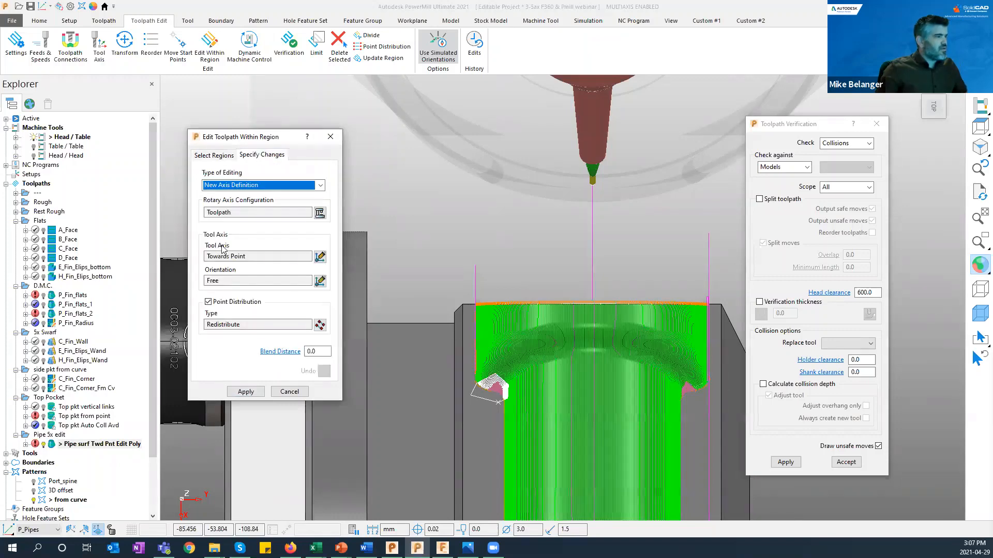
{"action": "left_click", "coordinate": [319, 257]}
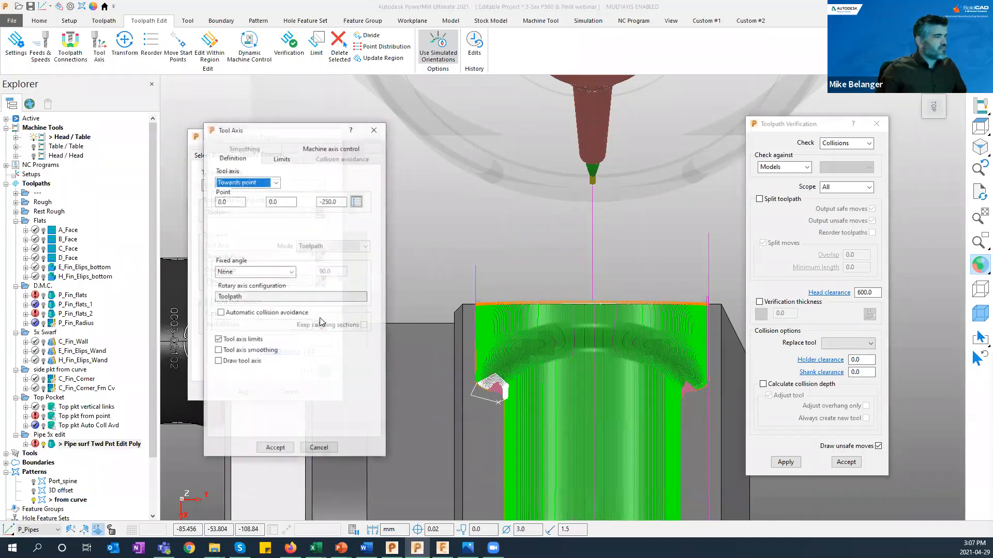
{"action": "left_click", "coordinate": [275, 182]}
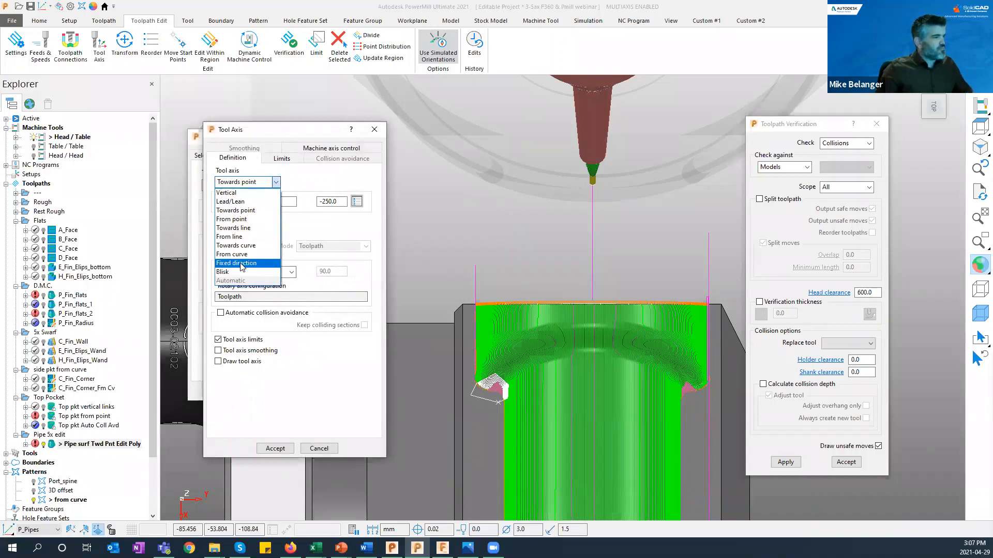
{"action": "left_click", "coordinate": [242, 263]}
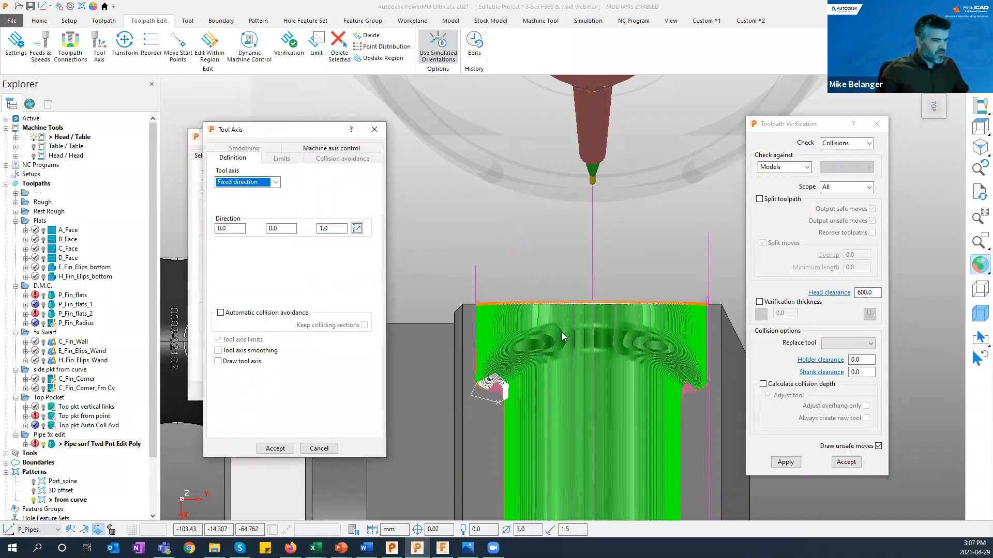
{"action": "middle_click_drag", "start_coordinate": [587, 351], "coordinate": [588, 324]}
{"action": "key", "text": "alt"}
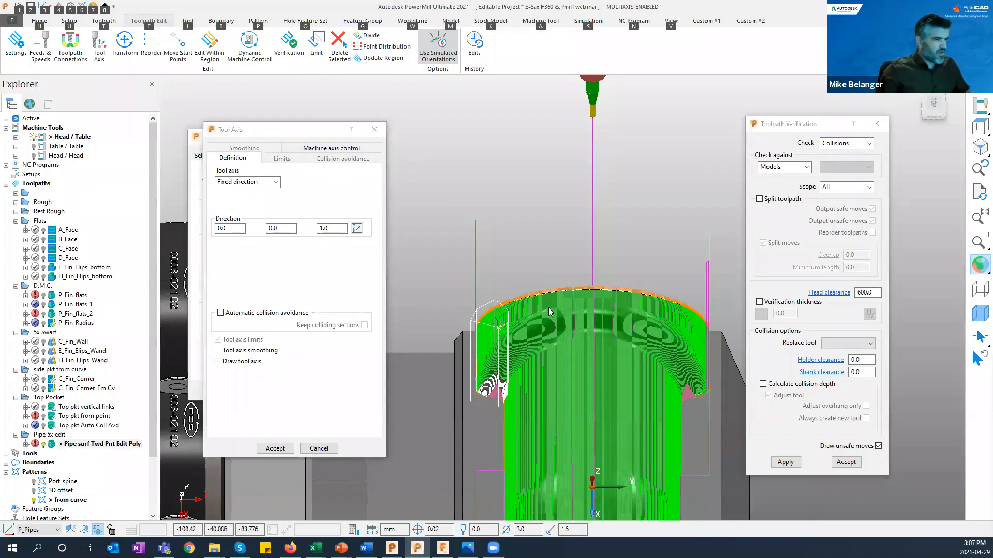
{"action": "middle_click_drag", "start_coordinate": [562, 303], "coordinate": [561, 308]}
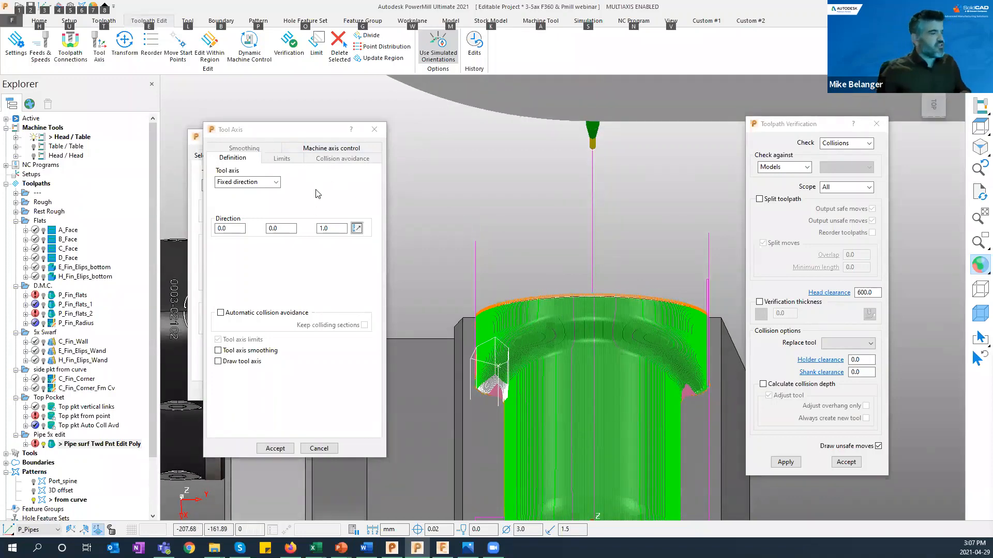
{"action": "left_click", "coordinate": [356, 228]}
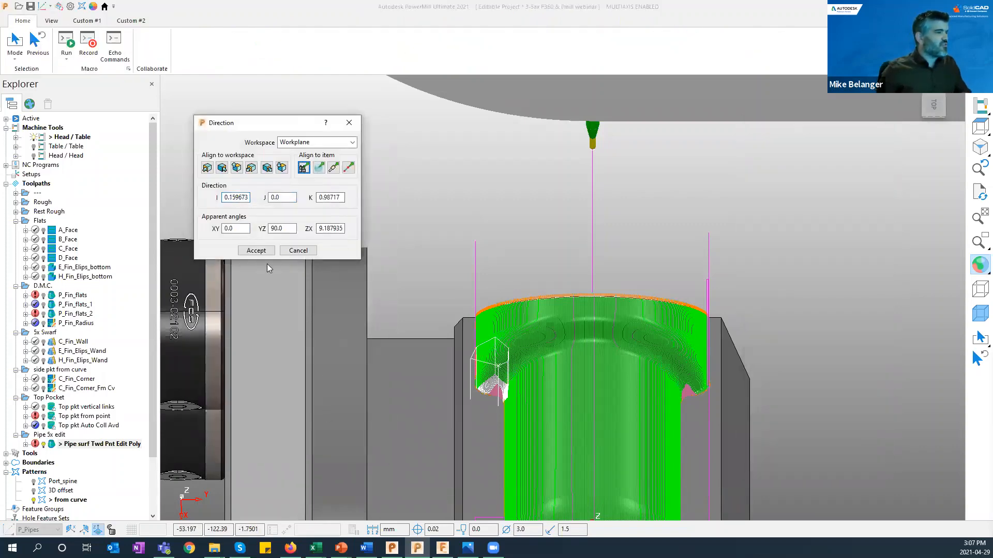
{"action": "left_click", "coordinate": [256, 250]}
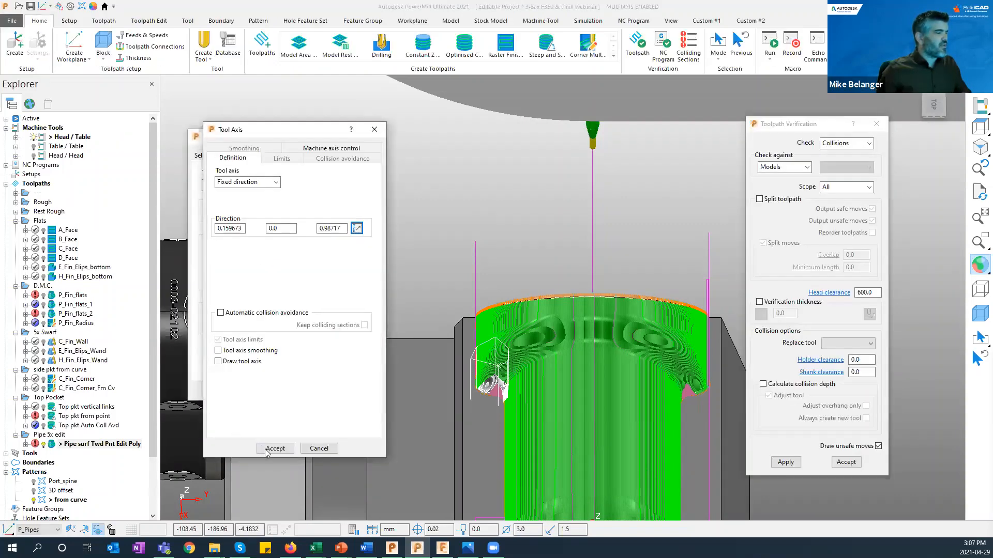
{"action": "left_click", "coordinate": [274, 449]}
Step: Set the blend distance to 10, apply the new axis definition to the region and inspect the edited corner
{"action": "left_click", "coordinate": [324, 362]}
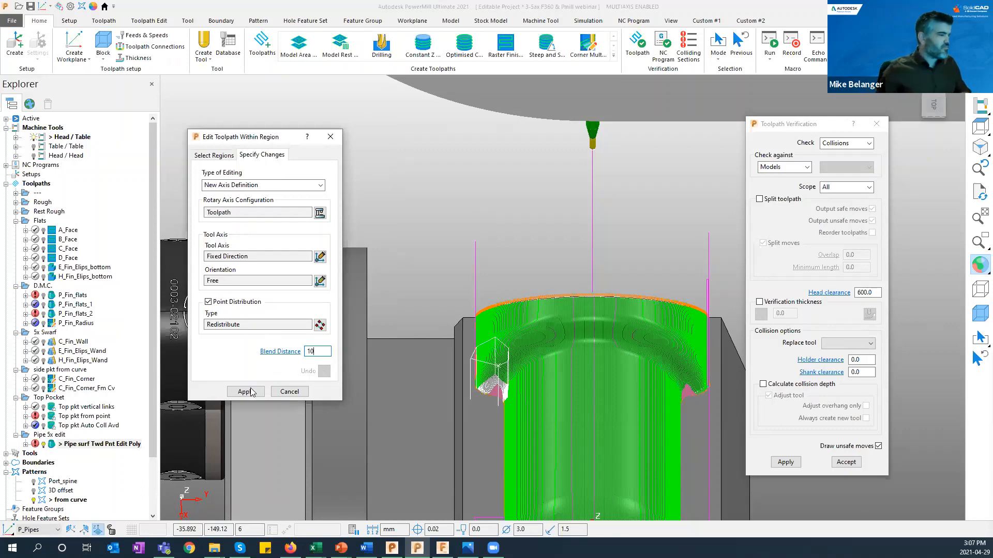
{"action": "key", "text": "Return"}
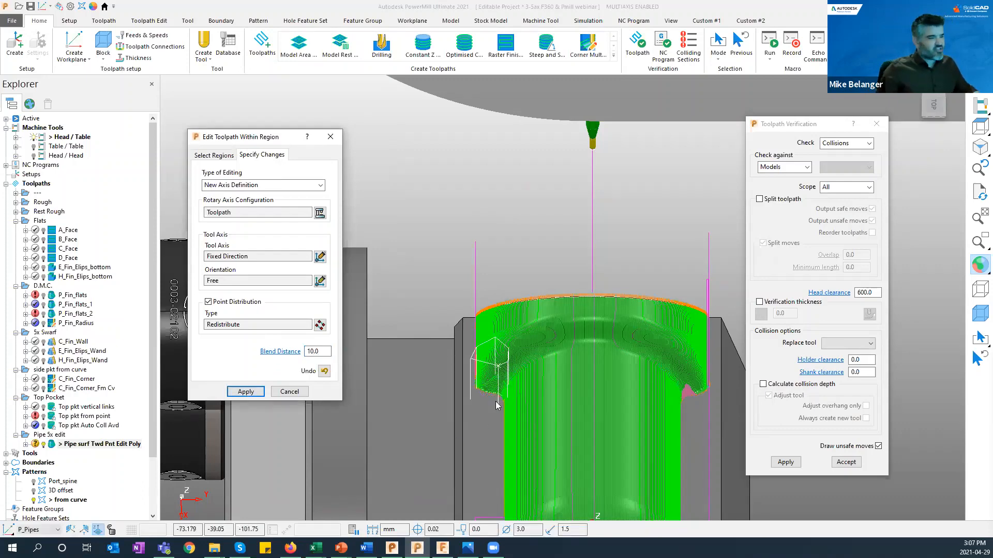
{"action": "middle_click_drag", "start_coordinate": [541, 412], "coordinate": [613, 348]}
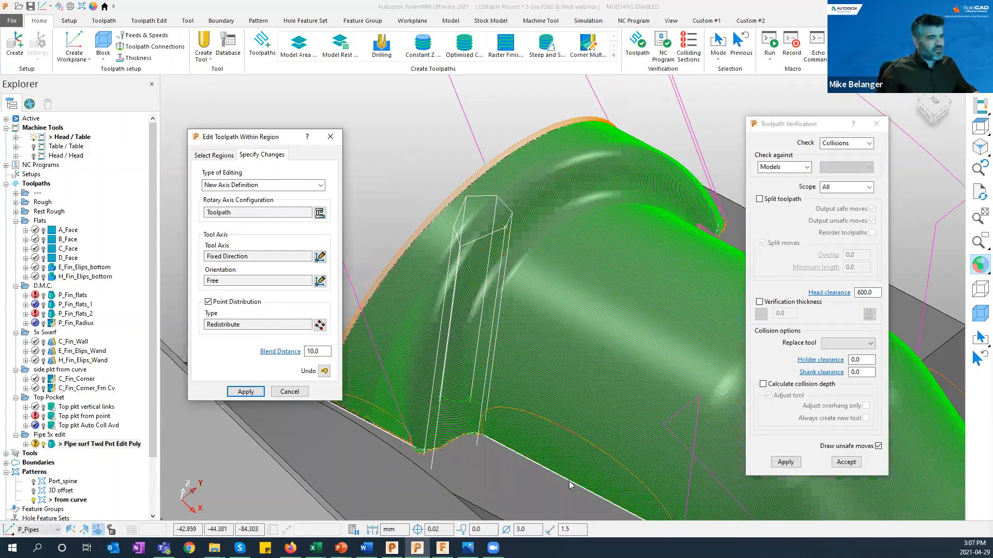
{"action": "left_click", "coordinate": [567, 66]}
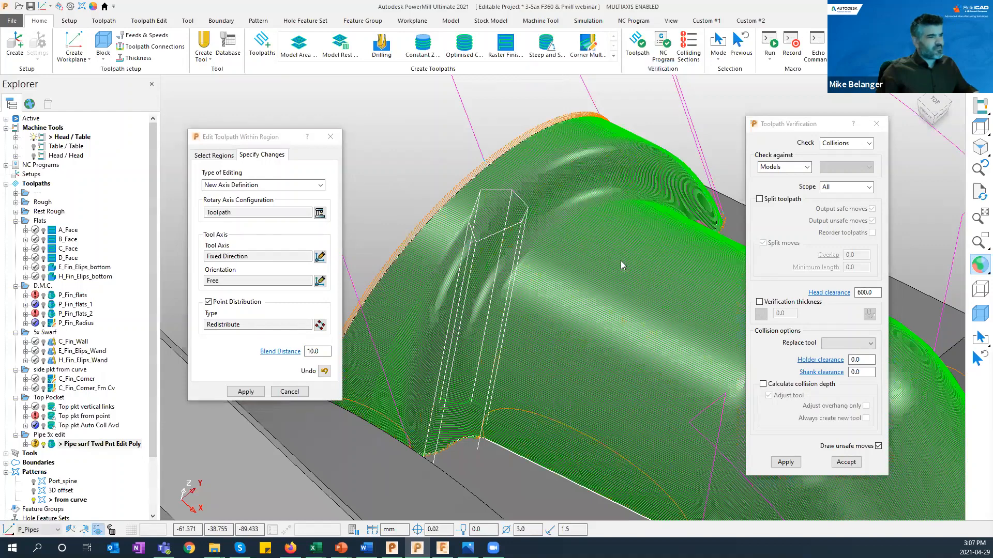
Step: Simulate the edited corner of the pipe toolpath at 24.0 points per second to watch the tool tilt
{"action": "middle_click_drag", "start_coordinate": [592, 290], "coordinate": [503, 241]}
{"action": "scroll", "coordinate": [629, 313], "scroll_direction": "down", "scroll_amount": 5}
{"action": "left_click", "coordinate": [217, 42]}
{"action": "left_click", "coordinate": [283, 45]}
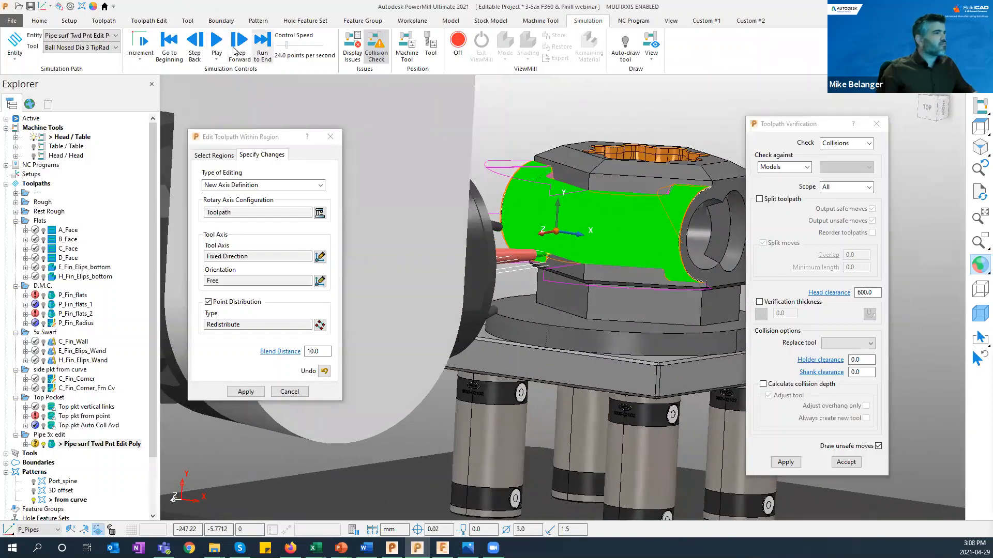
{"action": "left_click", "coordinate": [218, 41]}
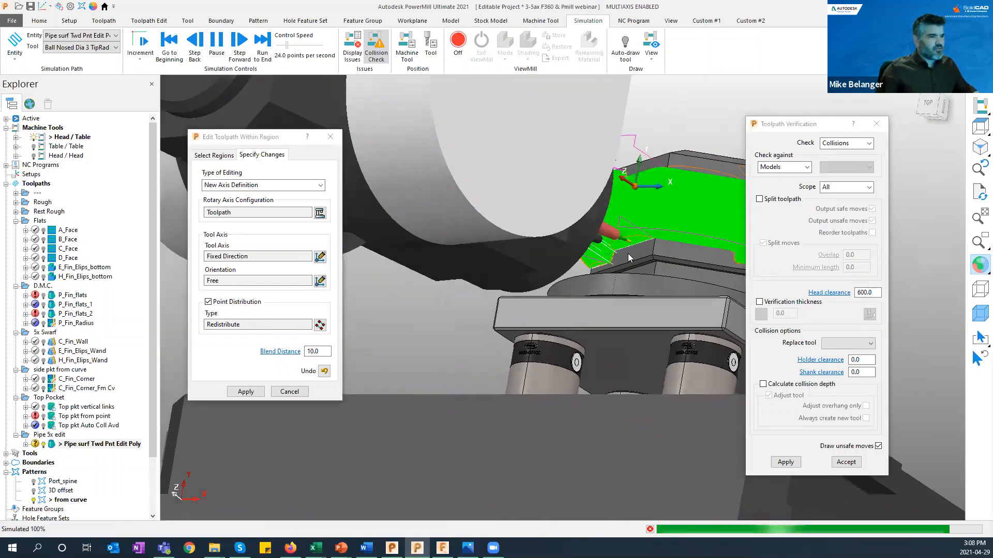
Step: Simulate the pipe toolpath from a point just before the edited flared-end corner to watch the tool tilt through it
{"action": "scroll", "coordinate": [563, 251], "scroll_direction": "up", "scroll_amount": 10}
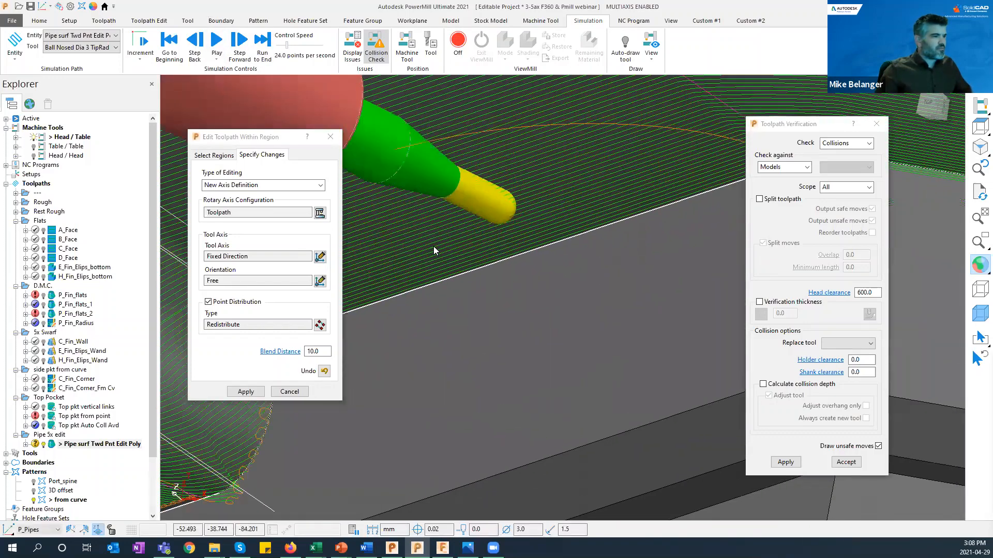
{"action": "right_click", "coordinate": [434, 252]}
{"action": "left_click", "coordinate": [486, 286]}
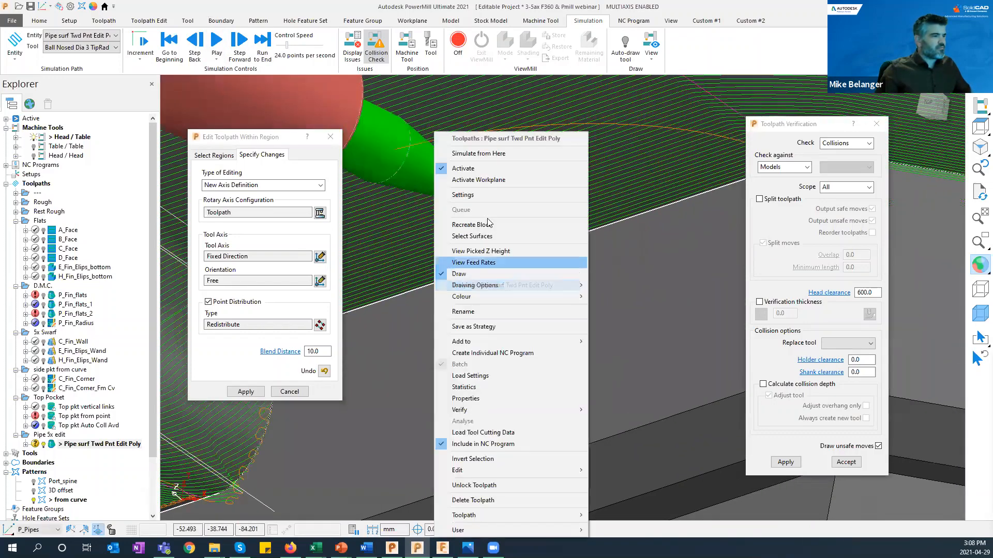
{"action": "left_click", "coordinate": [497, 154]}
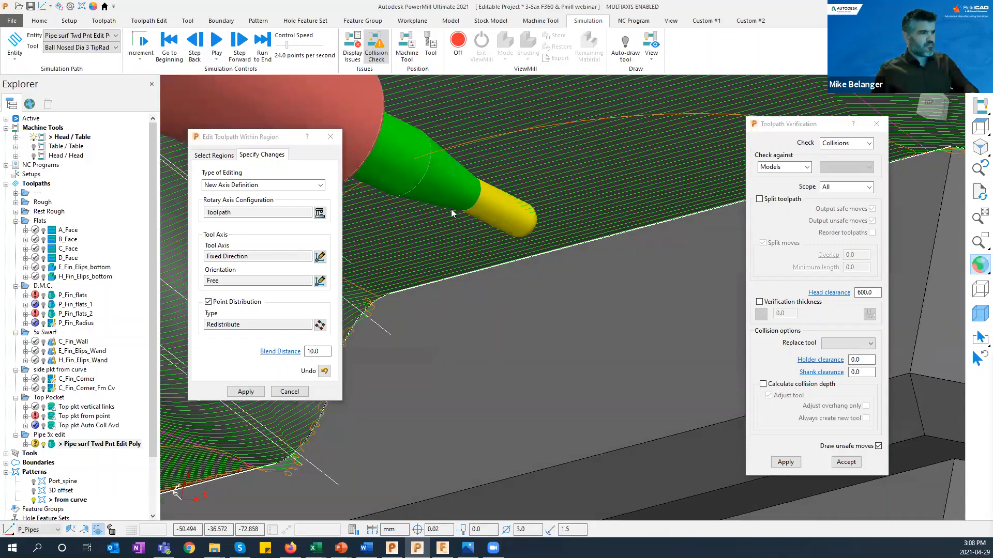
{"action": "right_click", "coordinate": [475, 237]}
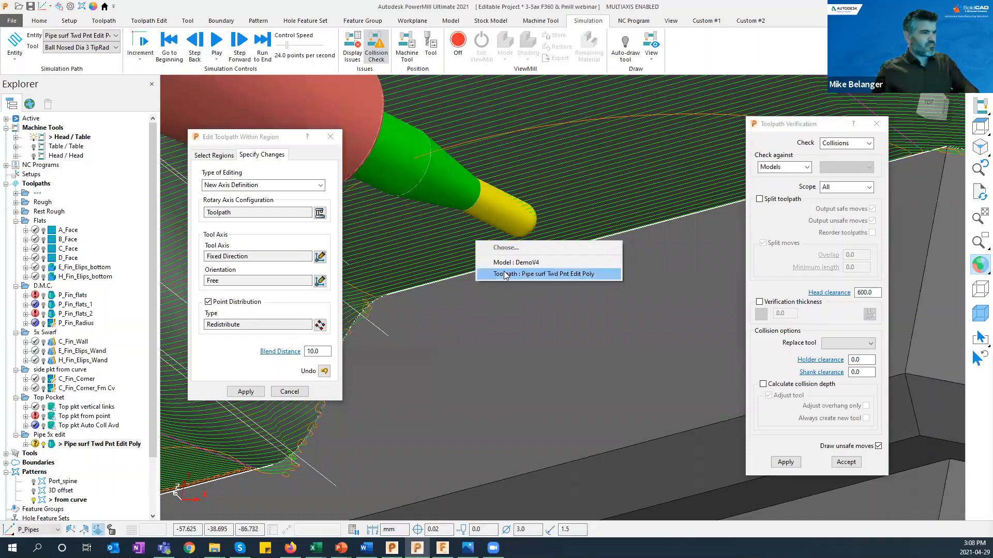
{"action": "left_click", "coordinate": [503, 276]}
{"action": "left_click", "coordinate": [527, 150]}
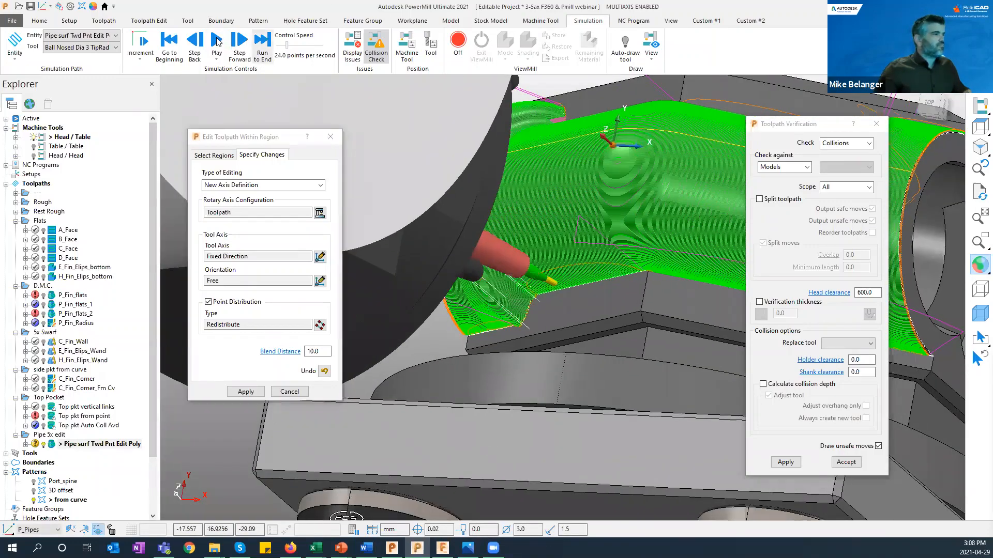
{"action": "left_click", "coordinate": [227, 41]}
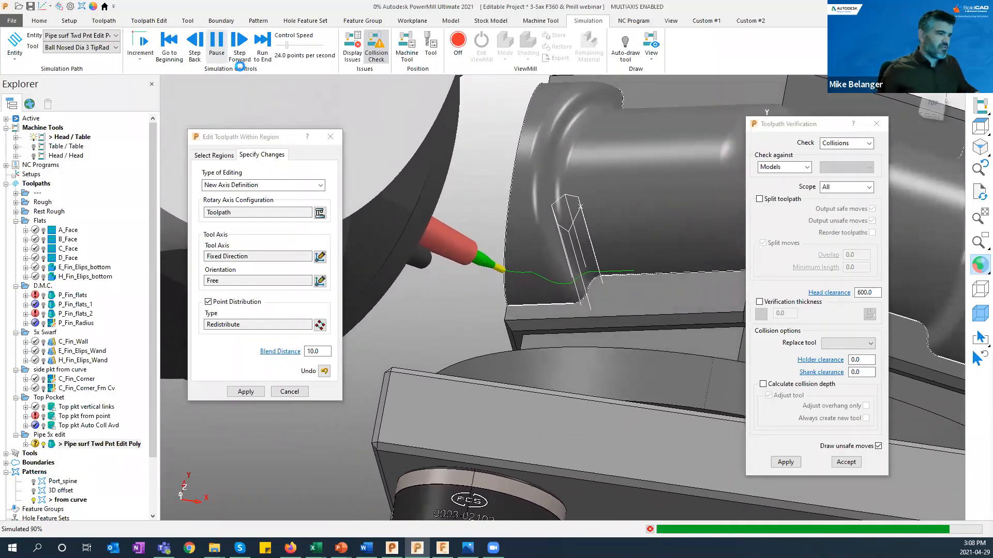
{"action": "scroll", "coordinate": [600, 294], "scroll_direction": "down", "scroll_amount": 5}
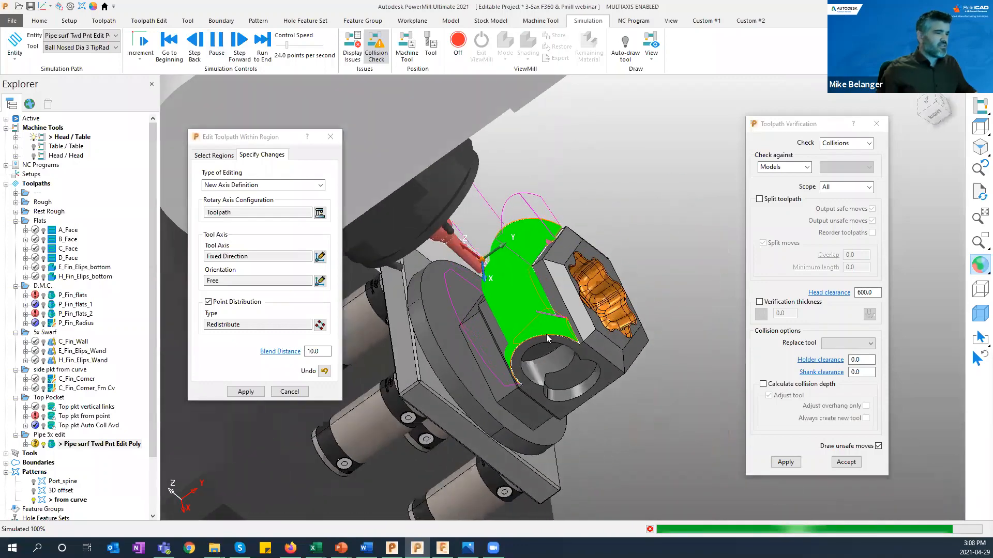
Step: Simulate the pipe toolpath from a point beside the unedited corner at the opposite flared end, raising the playback speed to 48.0 points per second
{"action": "scroll", "coordinate": [523, 326], "scroll_direction": "up", "scroll_amount": 5}
{"action": "scroll", "coordinate": [557, 342], "scroll_direction": "up", "scroll_amount": 5}
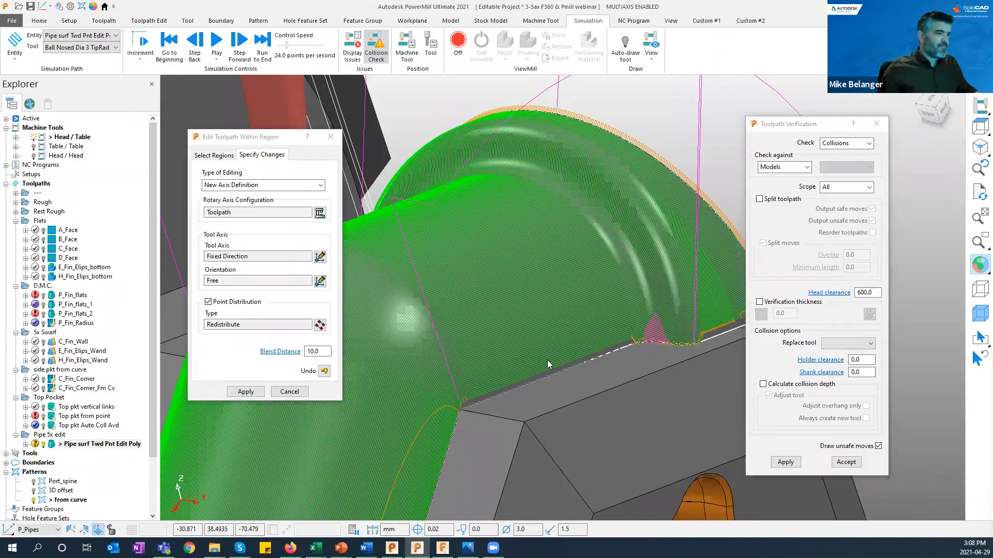
{"action": "right_click", "coordinate": [528, 365]}
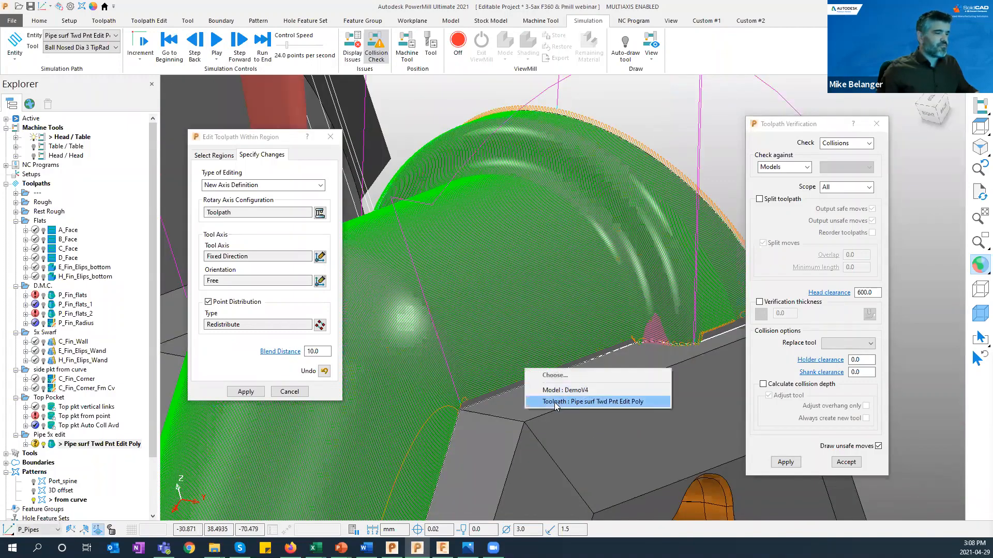
{"action": "left_click", "coordinate": [554, 401]}
{"action": "left_click", "coordinate": [569, 153]}
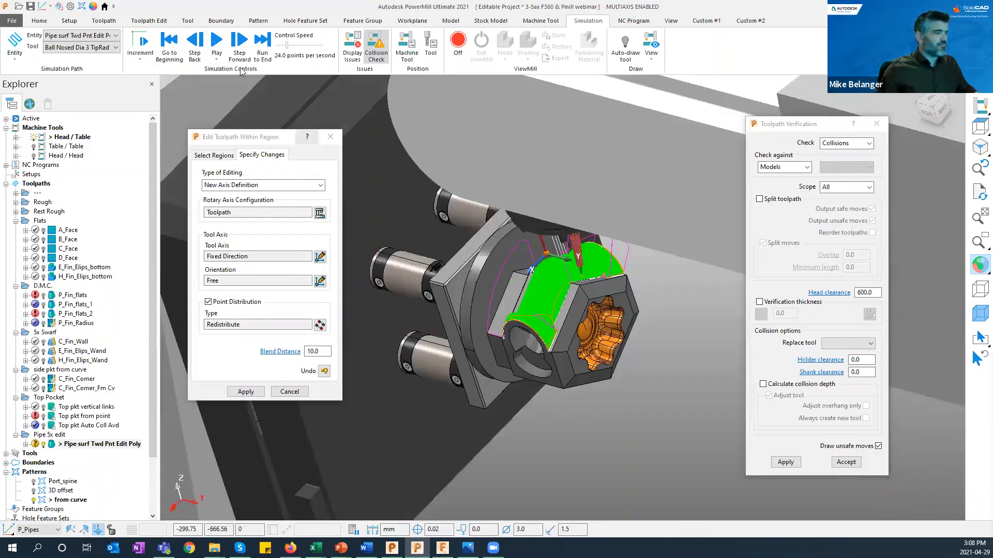
{"action": "left_click", "coordinate": [217, 41]}
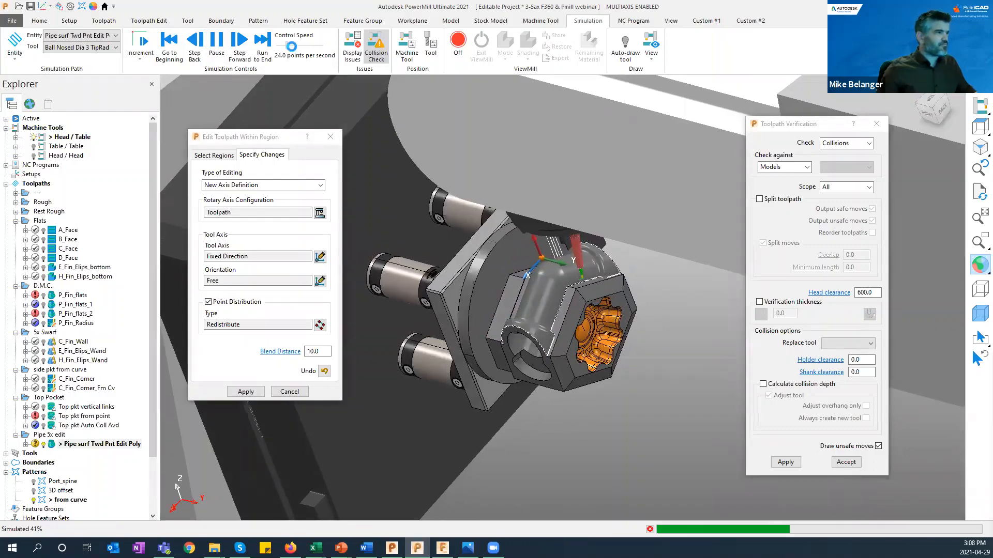
{"action": "left_click", "coordinate": [291, 47]}
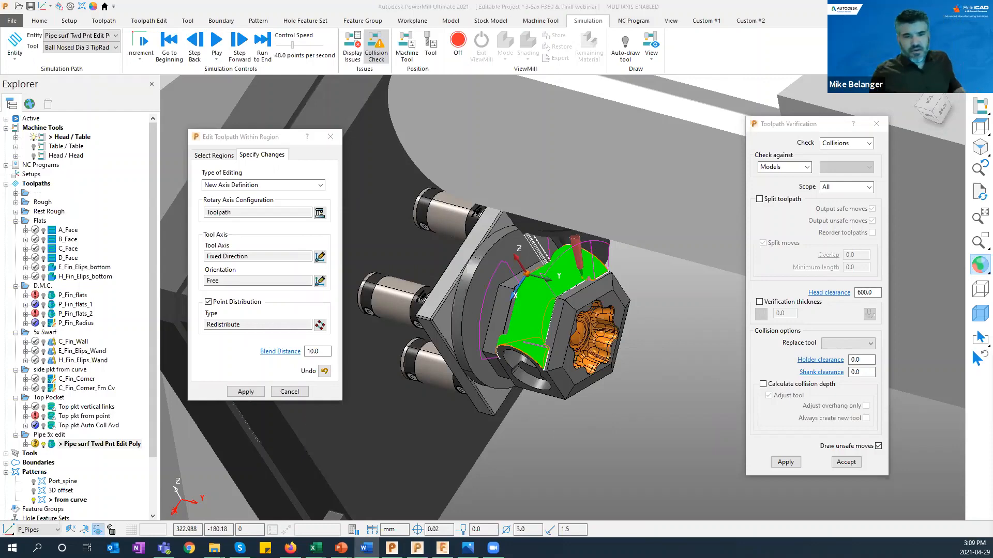
Step: Close the toolpath region editing and expand the list of NC programs
{"action": "left_click", "coordinate": [330, 136]}
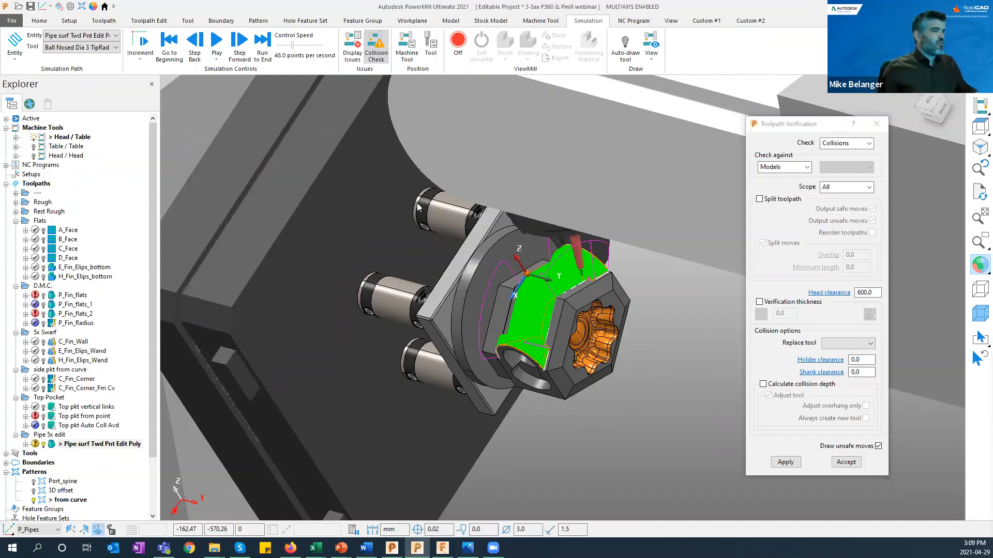
{"action": "middle_click_drag", "start_coordinate": [383, 258], "coordinate": [55, 353]}
{"action": "left_click", "coordinate": [7, 165]}
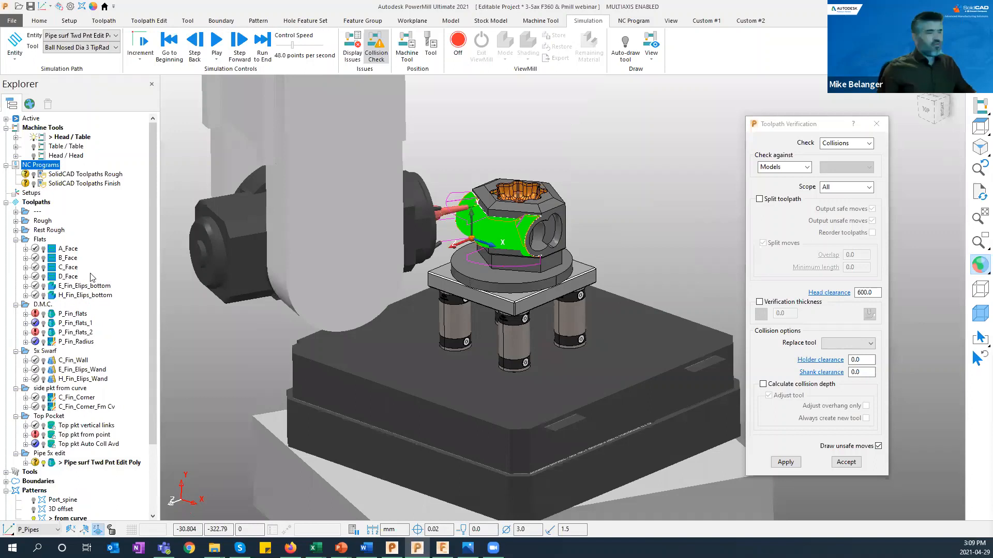
{"action": "mouse_move", "coordinate": [92, 277]}
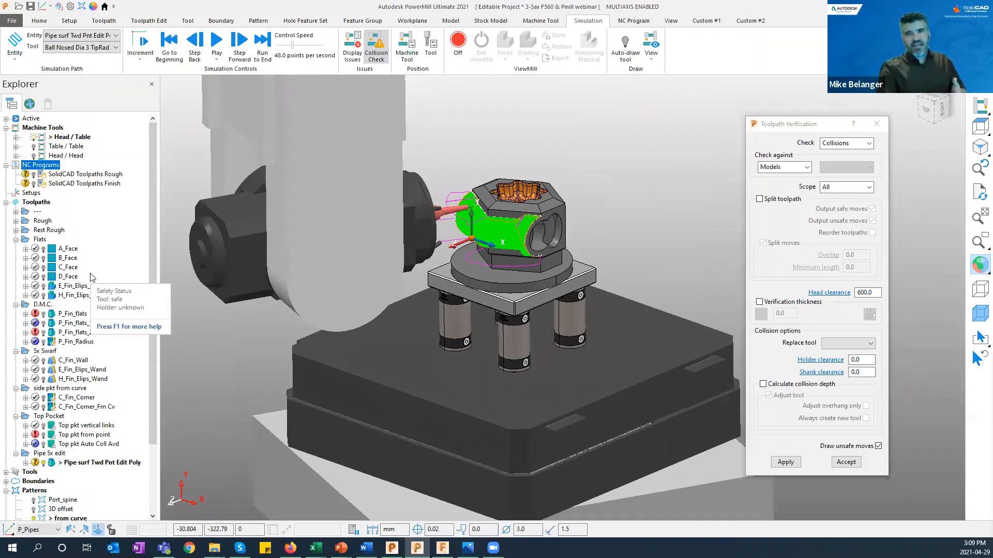
{"action": "middle_click_drag", "start_coordinate": [478, 287], "coordinate": [361, 261]}
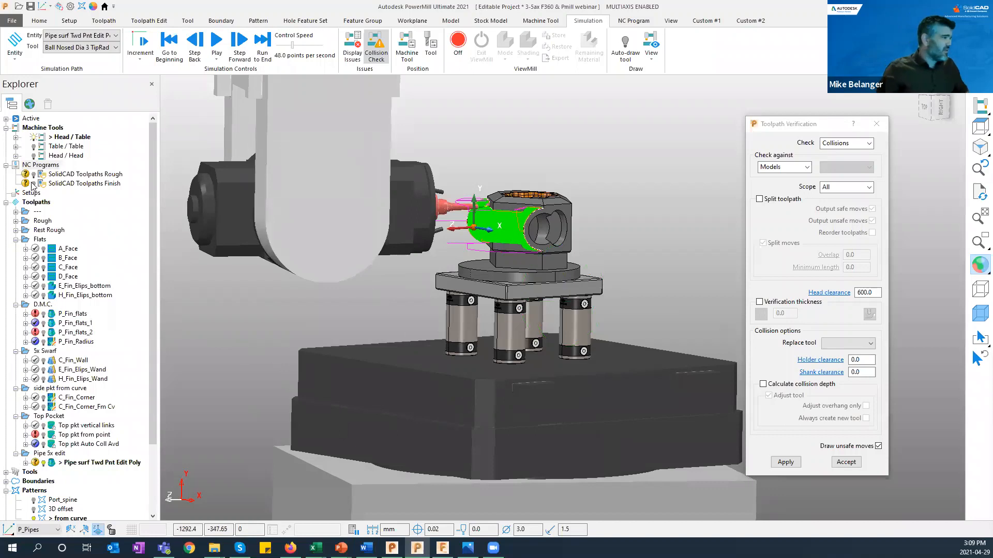
Step: Add the Top pkt Auto Coll Avd and Pipe surf Twd Pnt Edit Poly toolpaths to the SolidCAD Toolpaths Finish NC program
{"action": "left_click", "coordinate": [74, 360]}
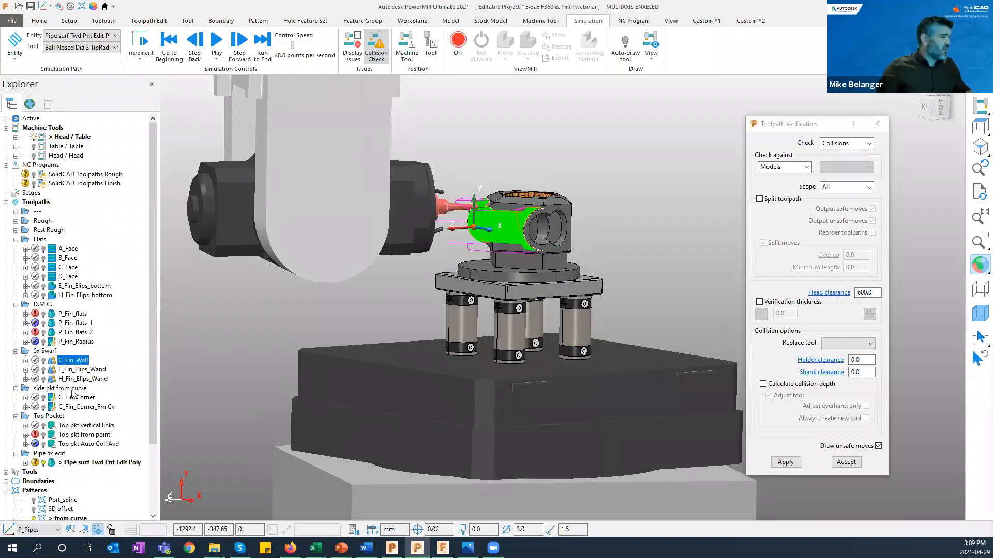
{"action": "left_click", "coordinate": [88, 445]}
{"action": "left_click", "coordinate": [74, 464]}
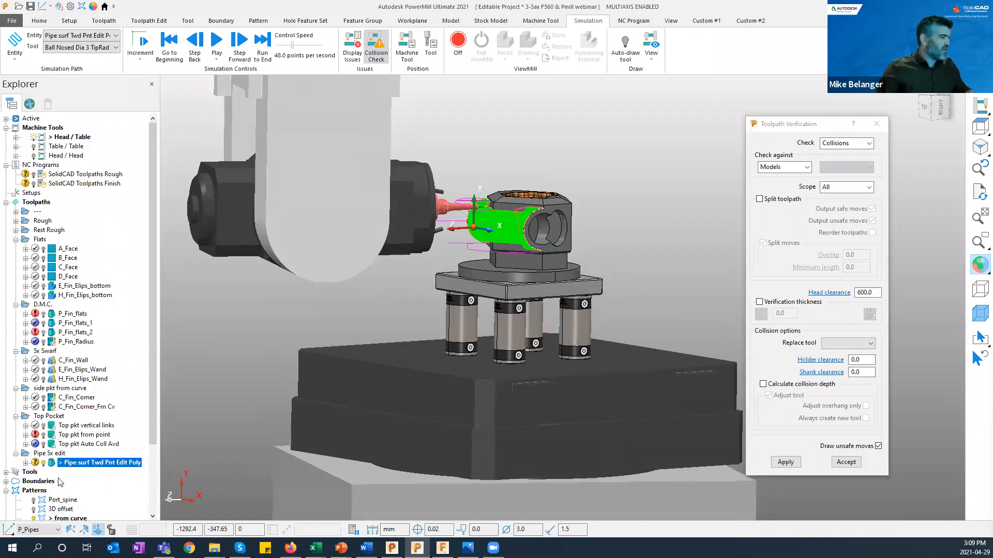
{"action": "left_click", "coordinate": [77, 445]}
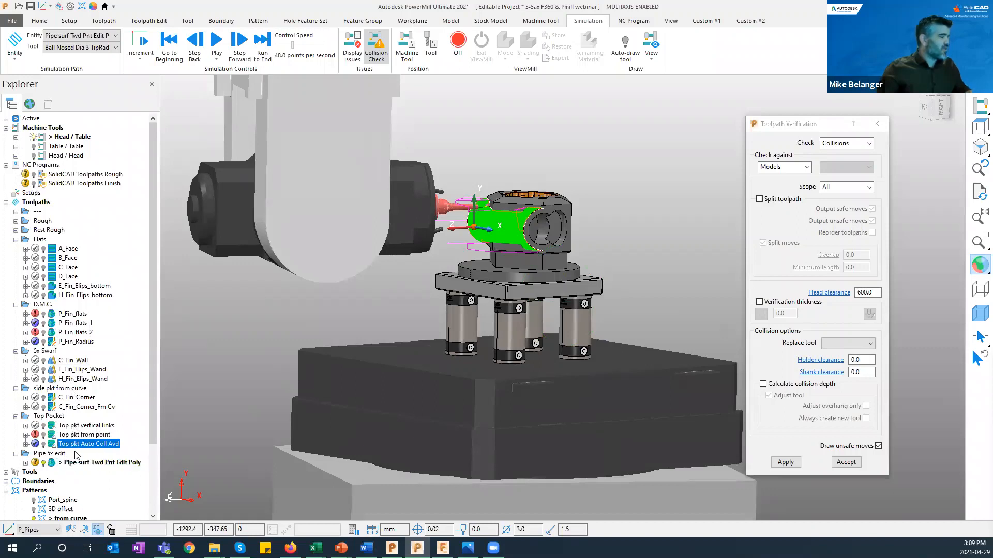
{"action": "left_click", "coordinate": [77, 445]}
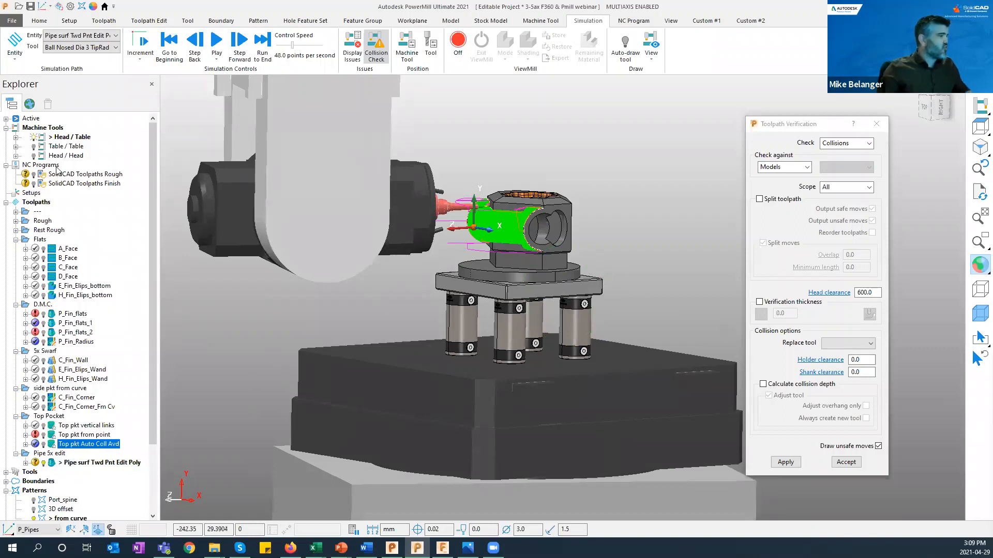
{"action": "left_click", "coordinate": [75, 435]}
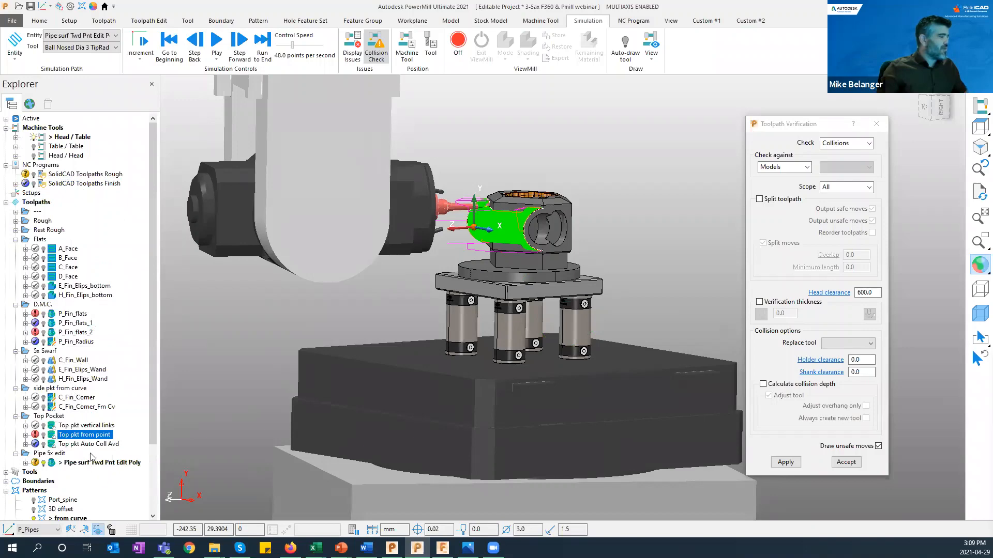
{"action": "left_click", "coordinate": [16, 184]}
{"action": "left_click", "coordinate": [17, 184]}
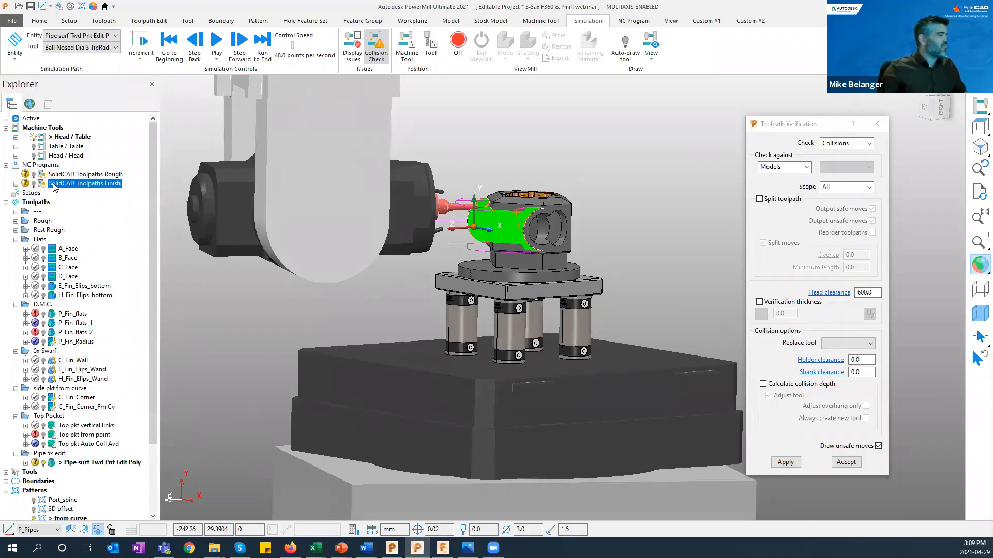
Step: Close the toolpath verification and verify the SolidCAD Toolpaths Finish NC program on the Head / Table machine, keeping existing toolpath clearances
{"action": "right_click", "coordinate": [54, 186]}
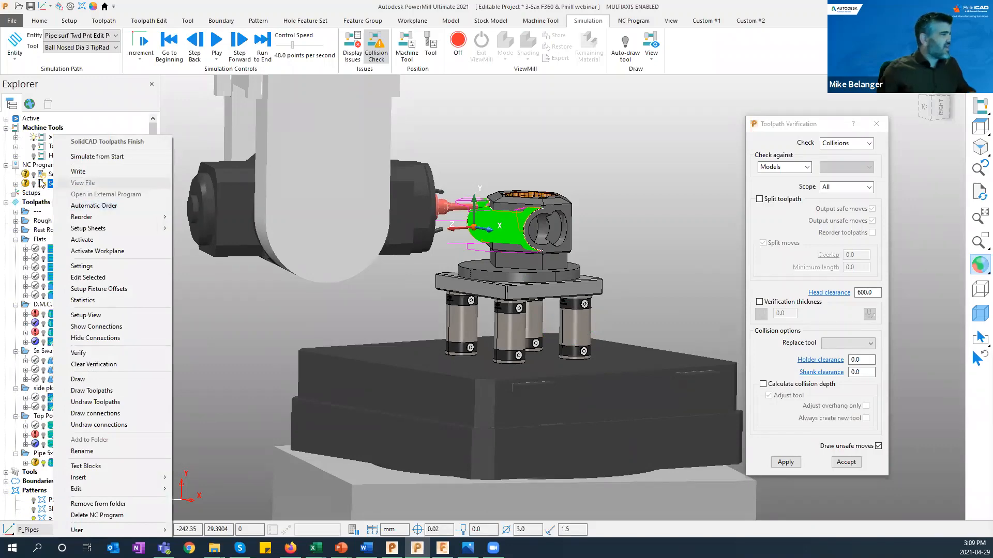
{"action": "left_click", "coordinate": [108, 353]}
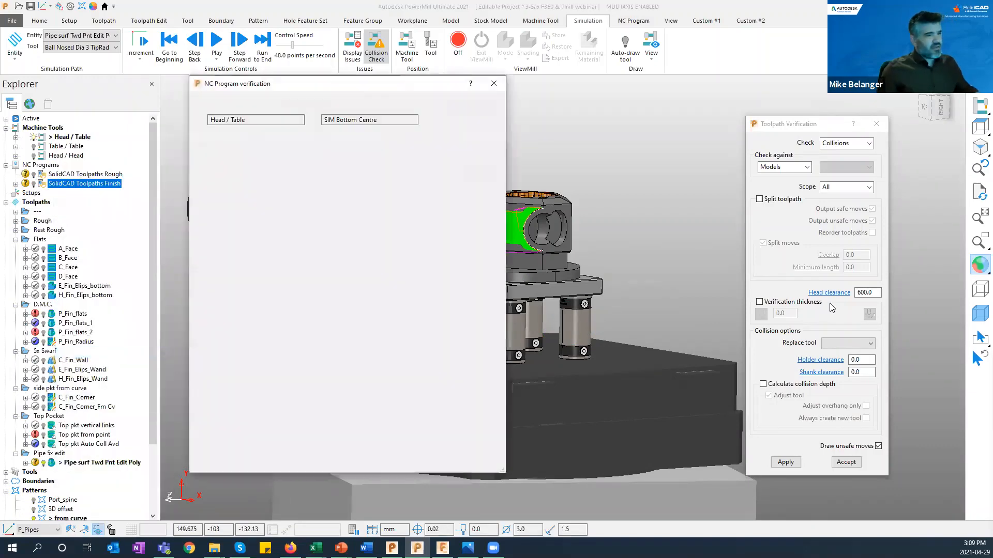
{"action": "left_click", "coordinate": [877, 125]}
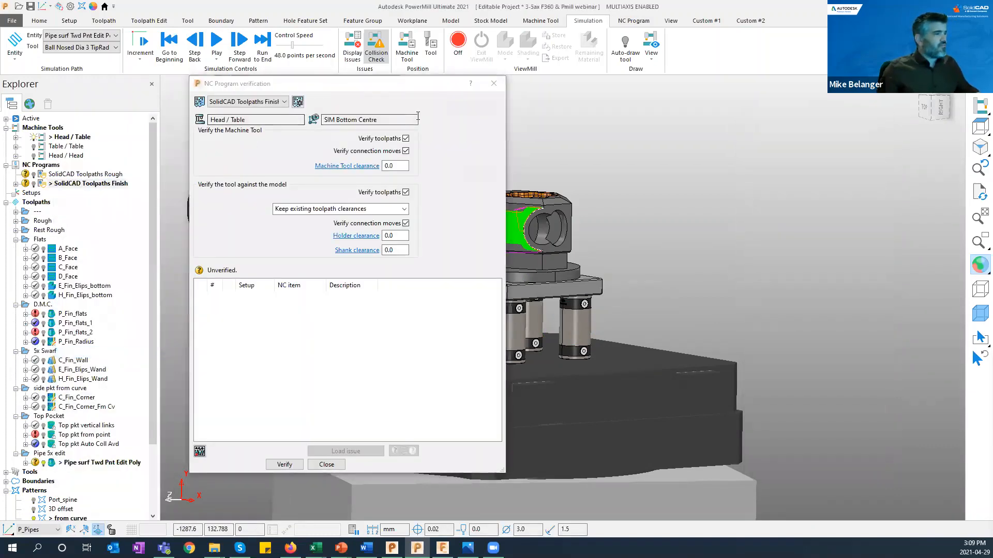
{"action": "left_click", "coordinate": [284, 464]}
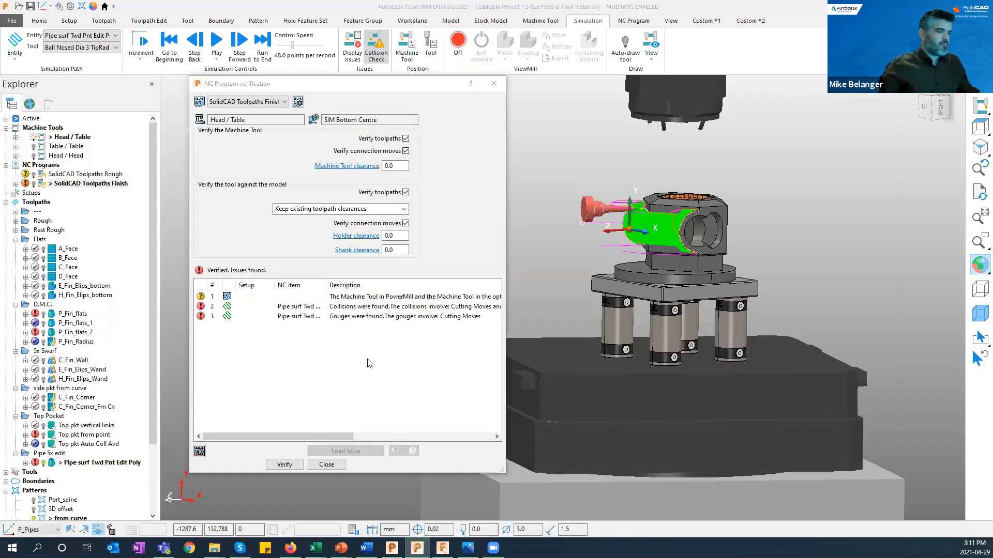
Step: Select the pipe toolpath's collision issue in the verification results and examine the unedited corner on the model
{"action": "left_click", "coordinate": [338, 82]}
{"action": "left_click_drag", "start_coordinate": [337, 83], "coordinate": [279, 85]}
{"action": "middle_click_drag", "start_coordinate": [465, 238], "coordinate": [148, 302], "text": "shift"}
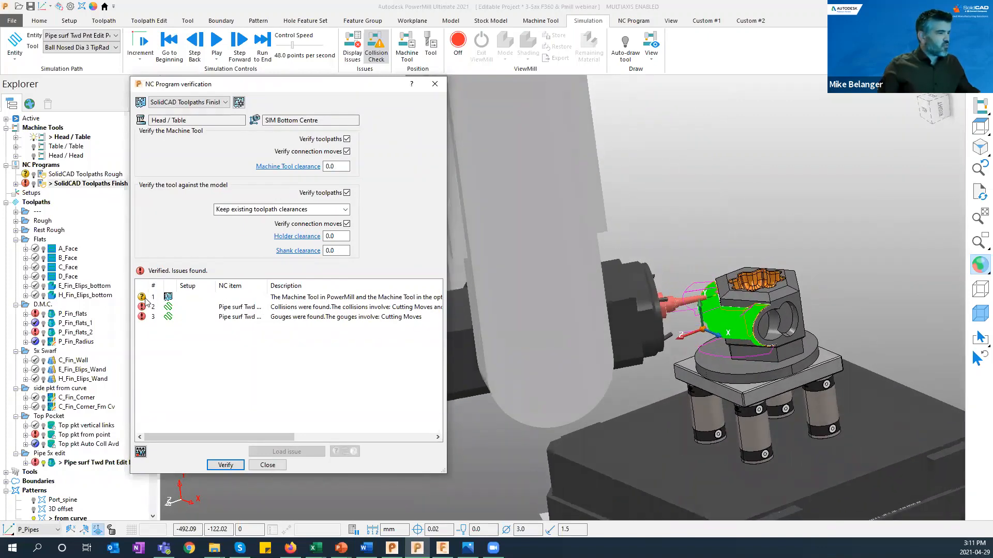
{"action": "left_click", "coordinate": [295, 311]}
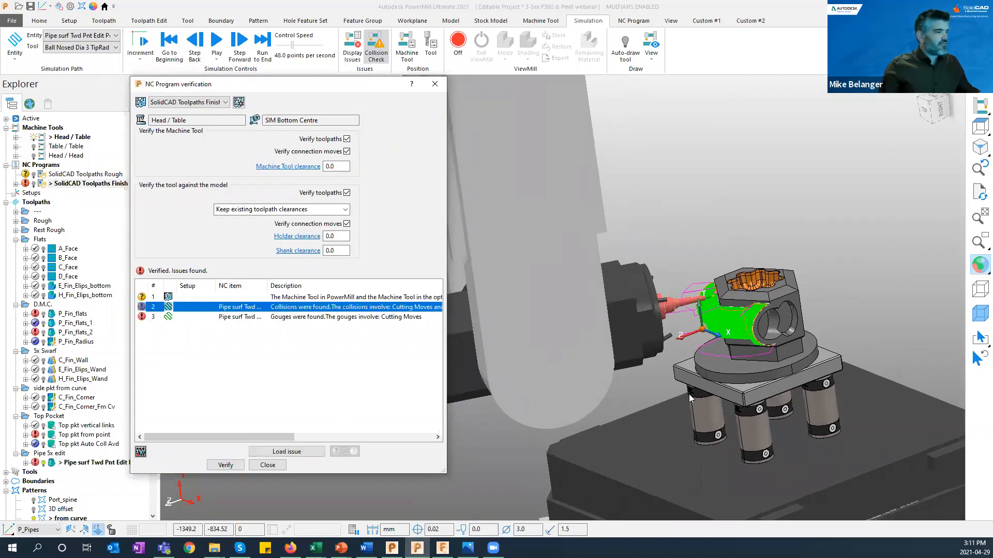
{"action": "scroll", "coordinate": [718, 356], "scroll_direction": "up", "scroll_amount": 5}
{"action": "middle_click_drag", "start_coordinate": [824, 272], "coordinate": [868, 174]}
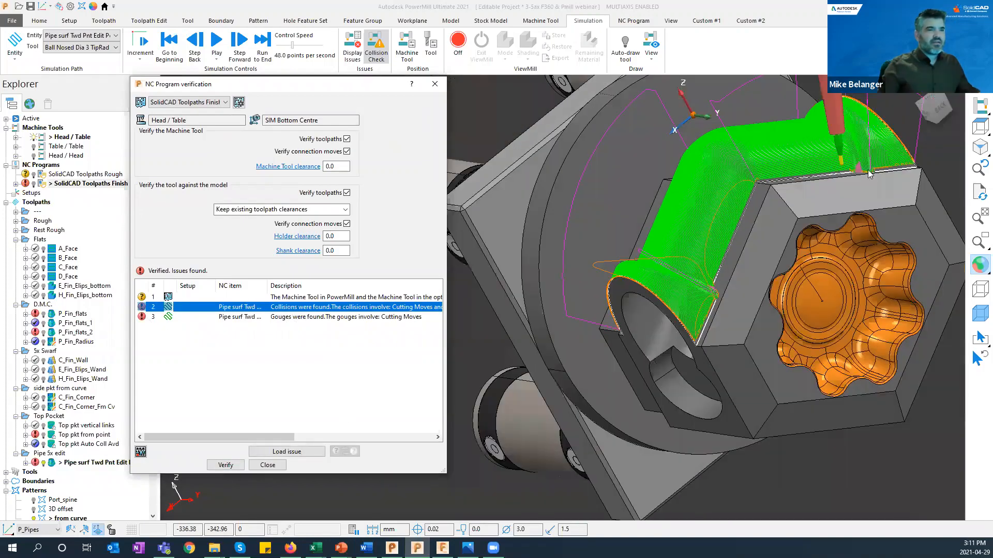
{"action": "scroll", "coordinate": [866, 165], "scroll_direction": "up", "scroll_amount": 2}
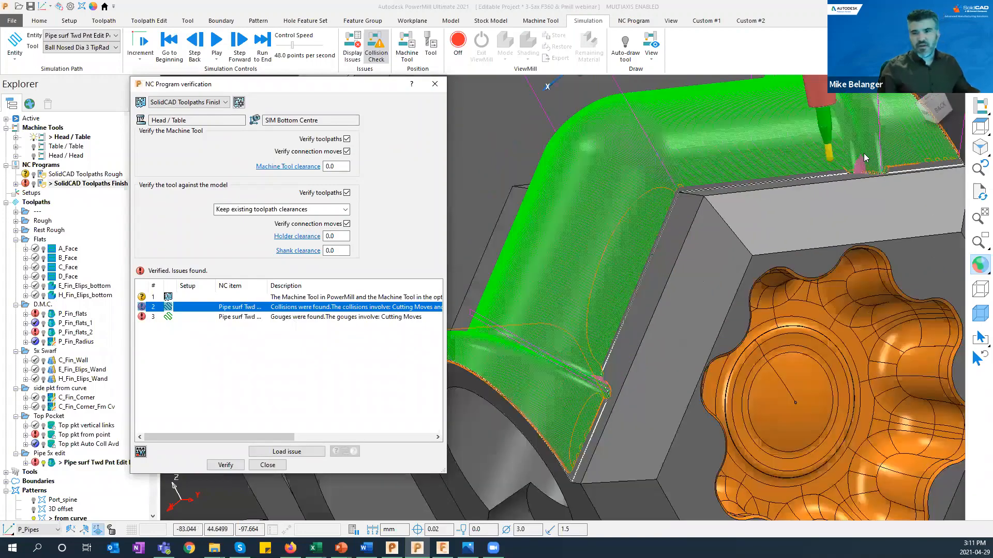
{"action": "middle_click_drag", "start_coordinate": [471, 328], "coordinate": [459, 312]}
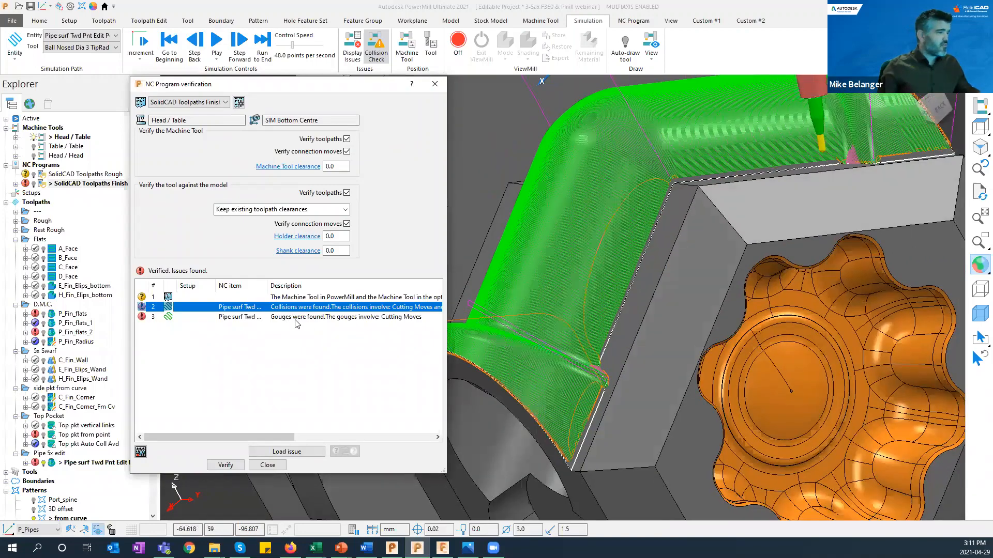
Step: Try to load the pipe toolpath's gouge issue, inspect the part on the machine and close the NC program verification
{"action": "left_click", "coordinate": [296, 317]}
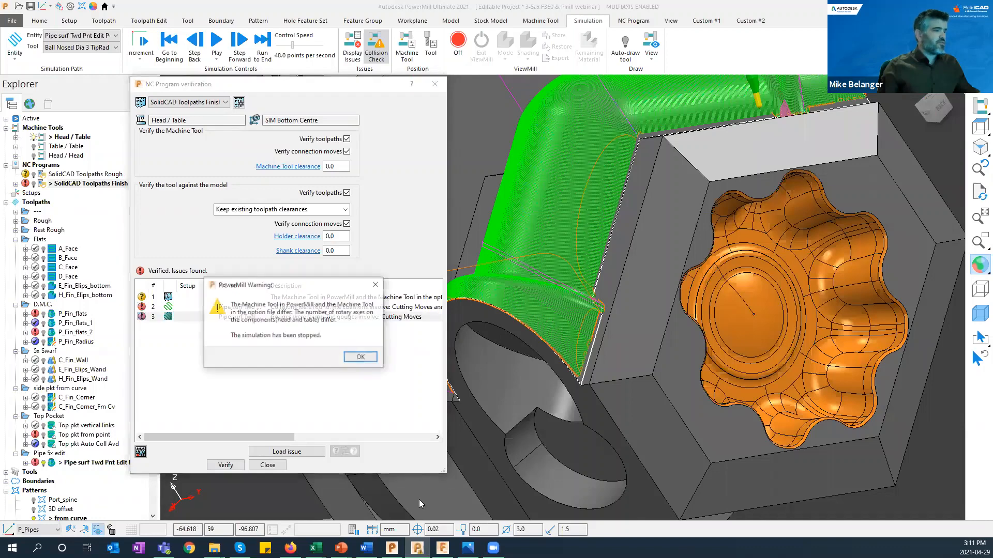
{"action": "left_click", "coordinate": [360, 357]}
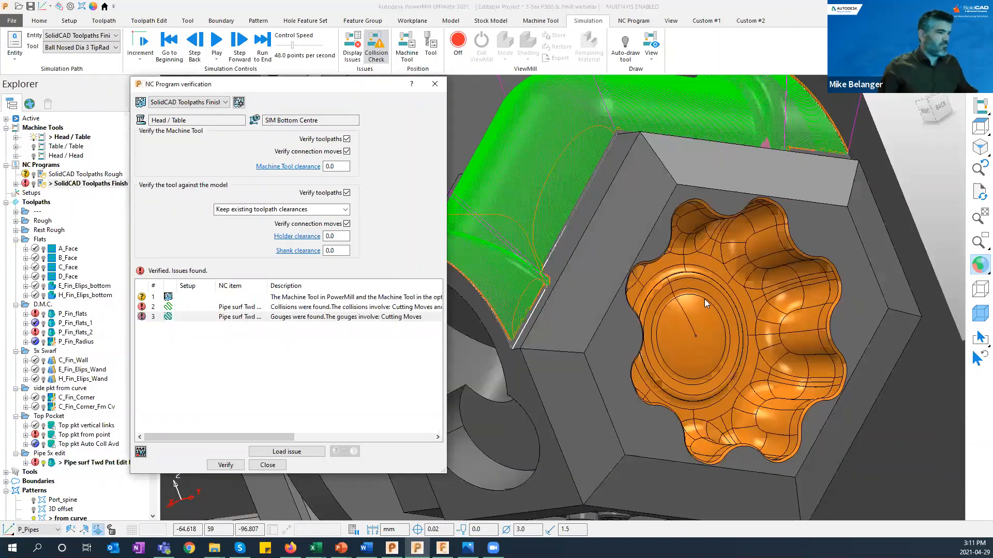
{"action": "middle_click_drag", "start_coordinate": [707, 288], "coordinate": [363, 322]}
{"action": "middle_click_drag", "start_coordinate": [500, 356], "coordinate": [687, 370]}
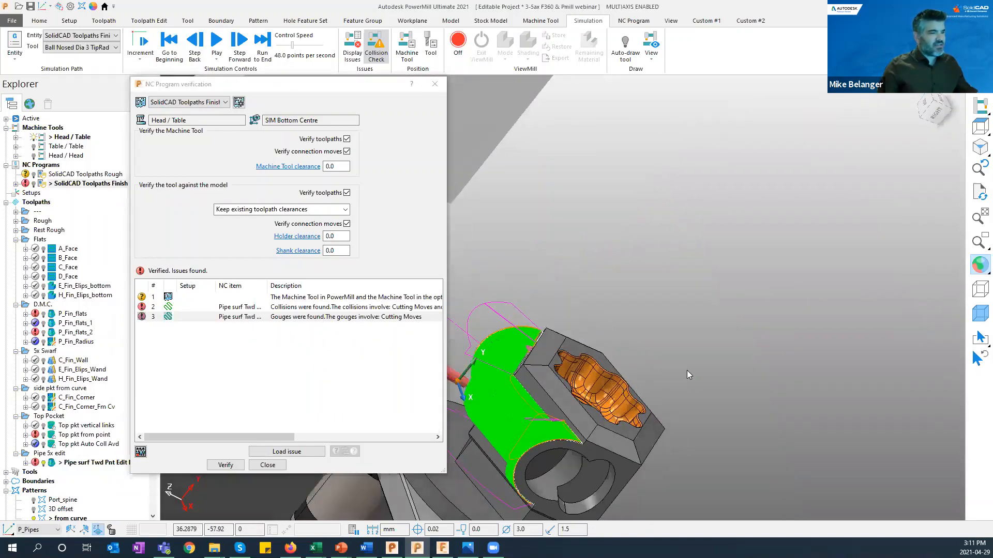
{"action": "middle_click_drag", "start_coordinate": [383, 397], "coordinate": [386, 394]}
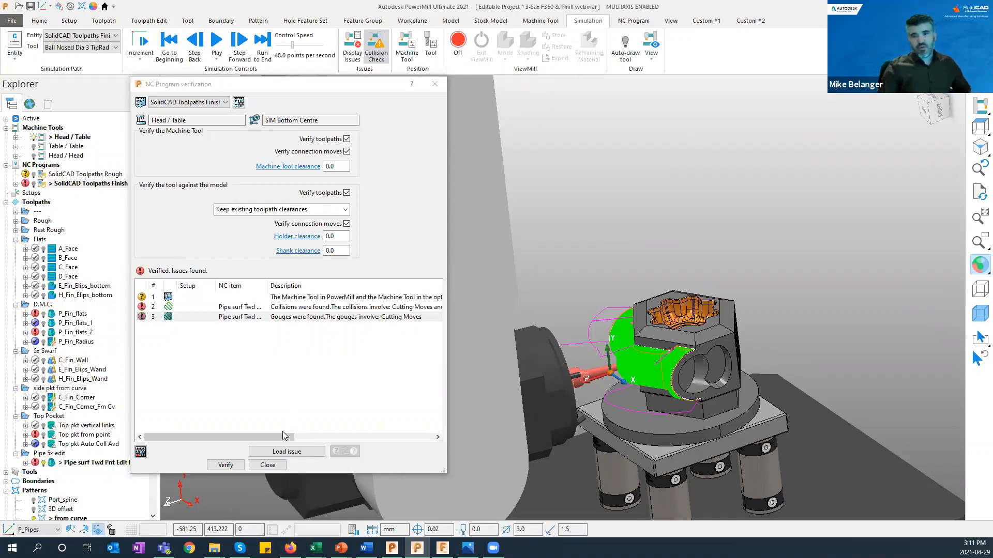
{"action": "left_click", "coordinate": [268, 466]}
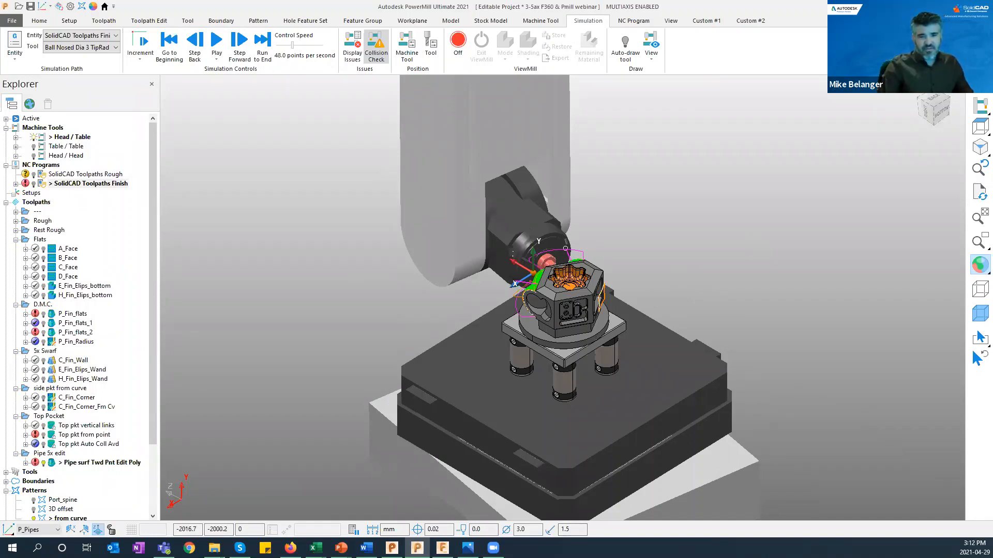
{"action": "key", "text": "alt+Tab"}
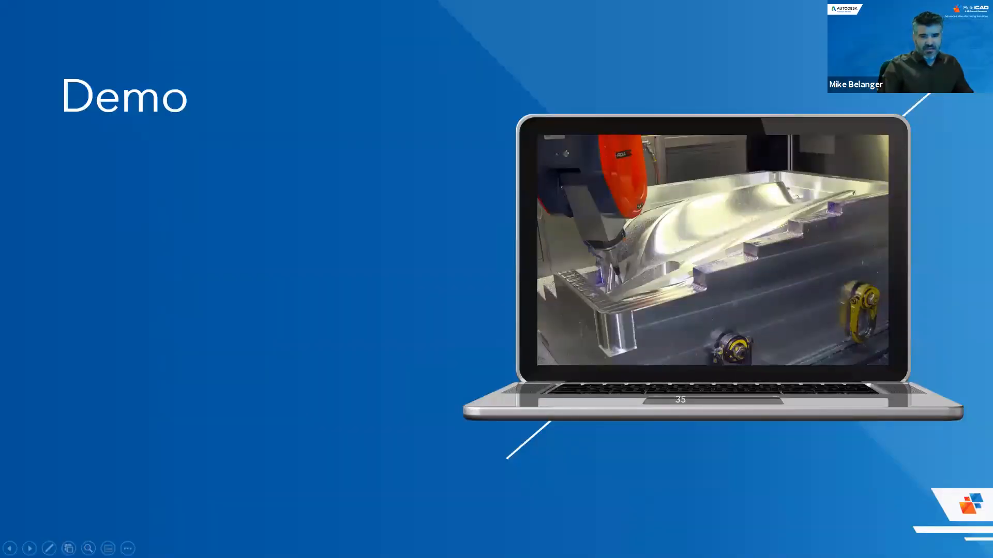
{"action": "key", "text": "Right"}
{"action": "key", "text": "Right"}
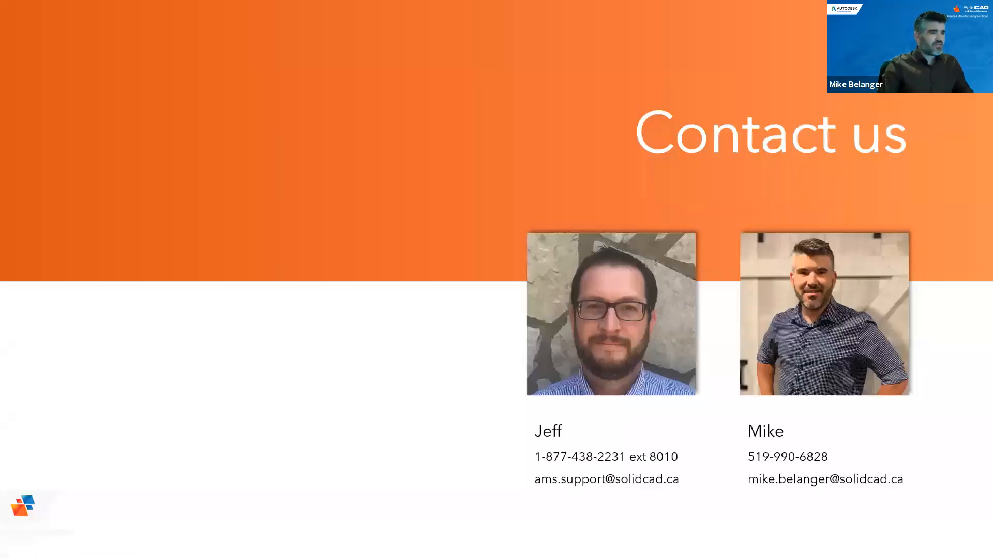